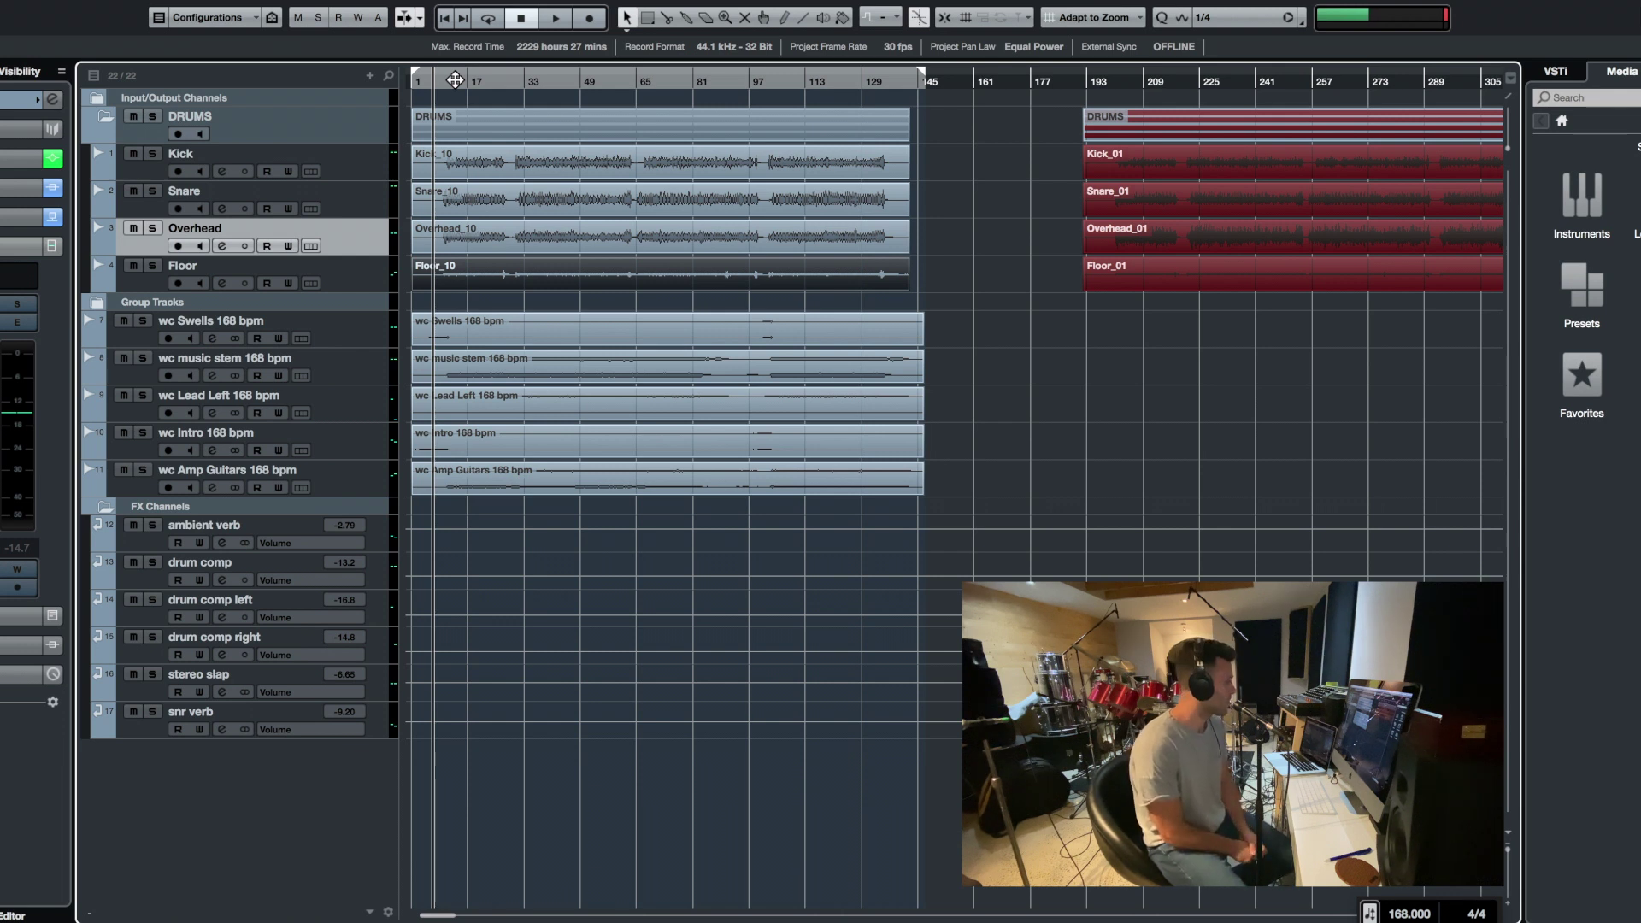
# Play the full mix from about bar 6 through the first drum section up to about bar 27
pyautogui.press('h')
pyautogui.press('h')
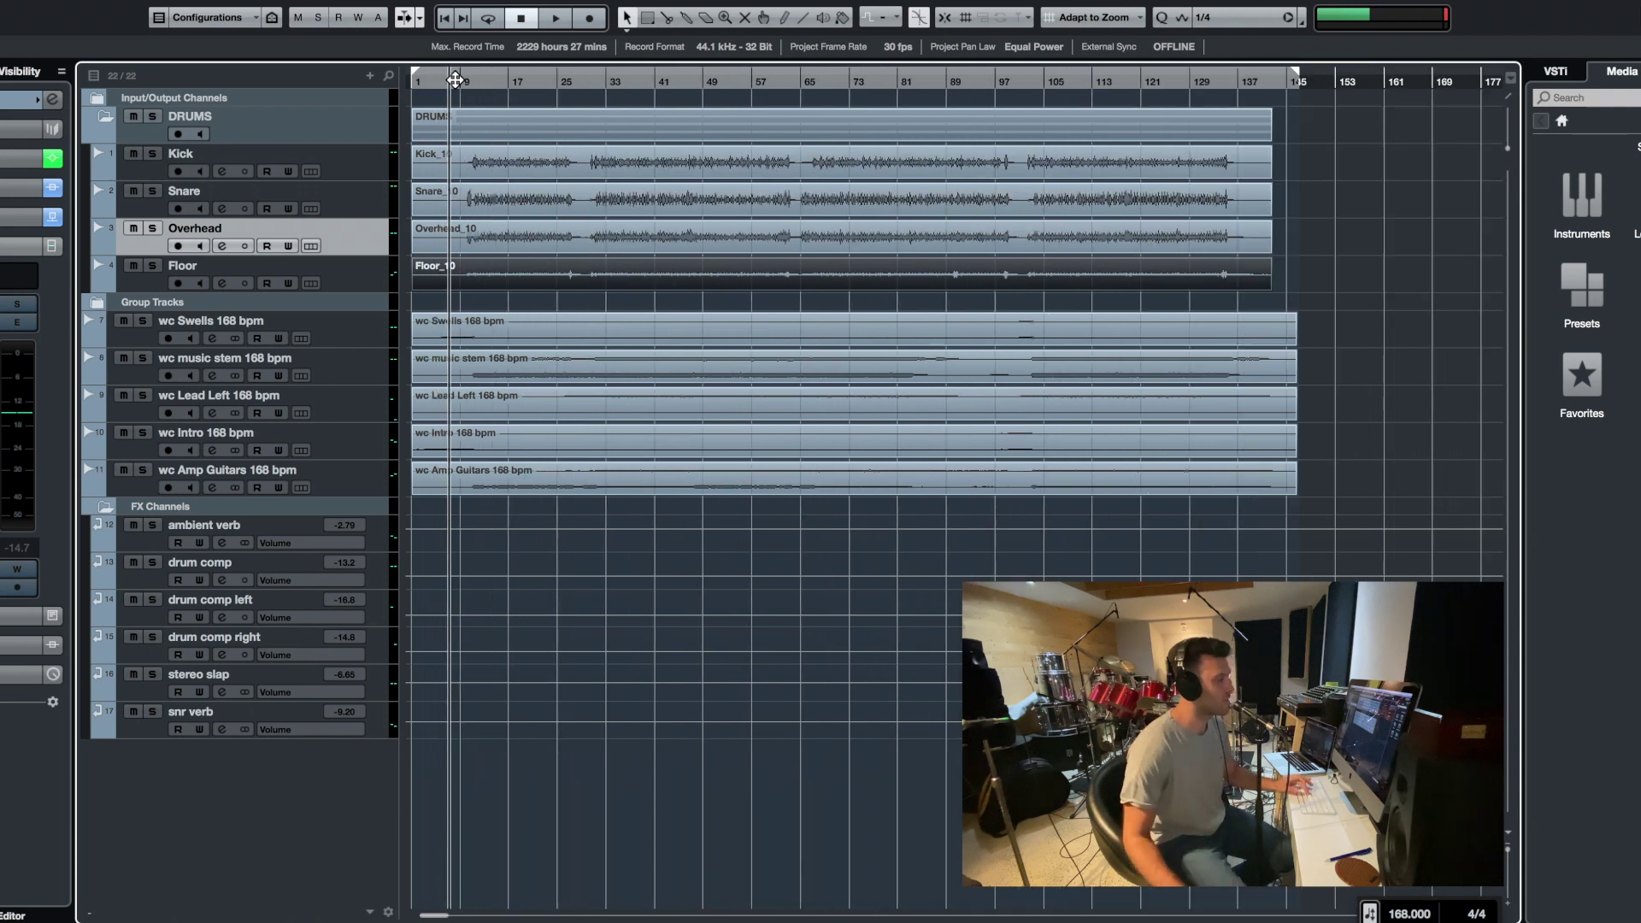
pyautogui.press('h')
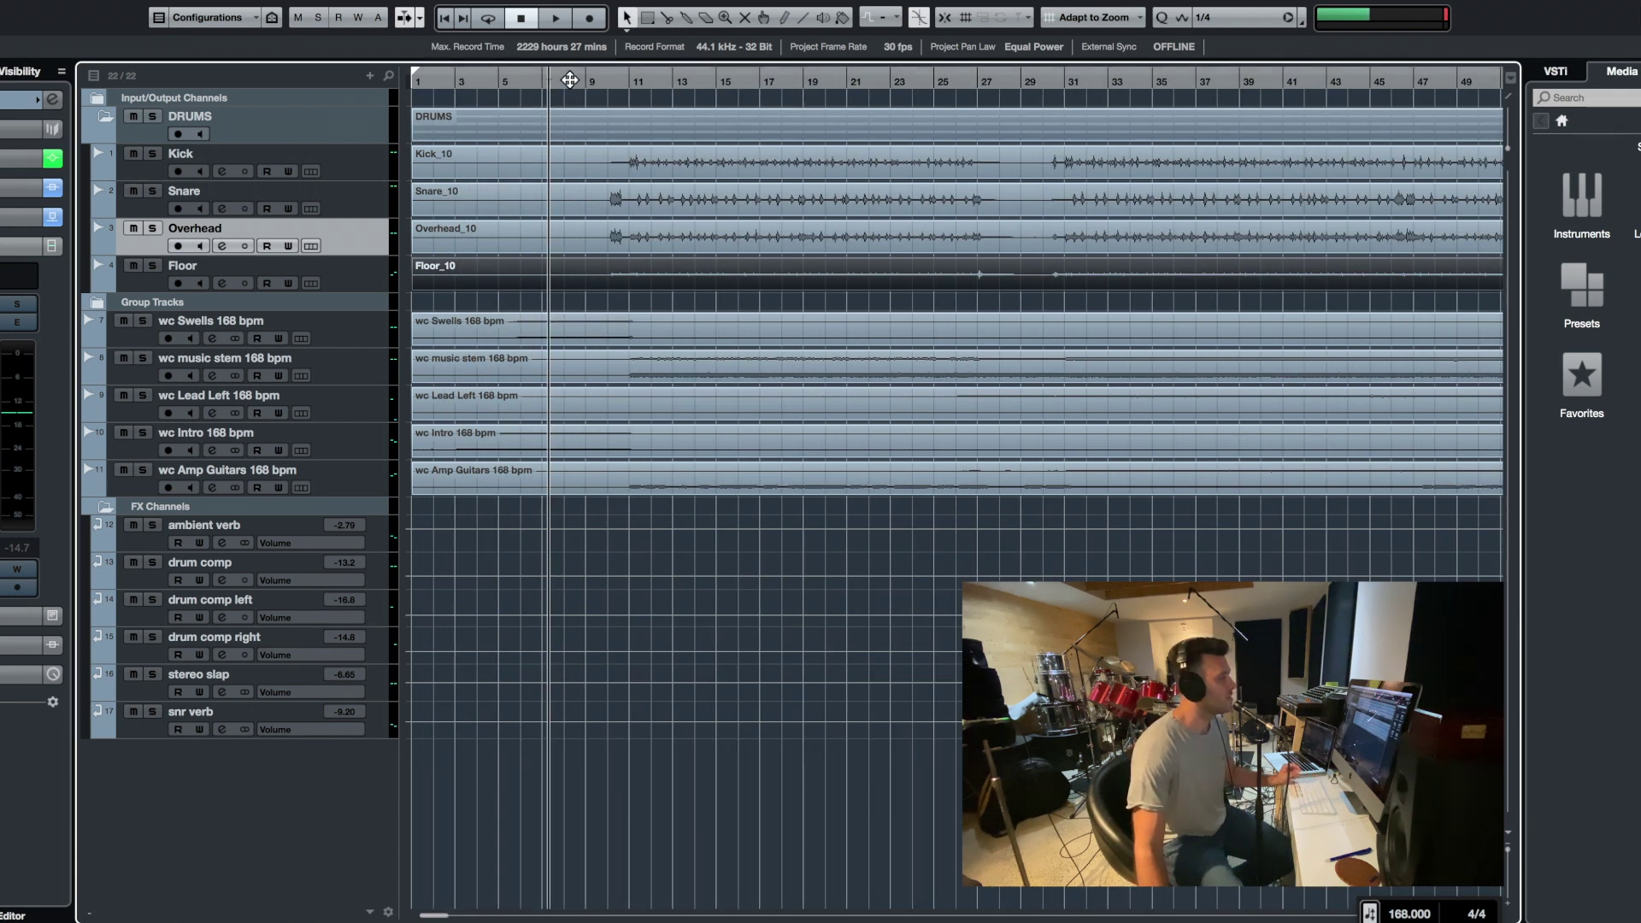
pyautogui.click(542, 80)
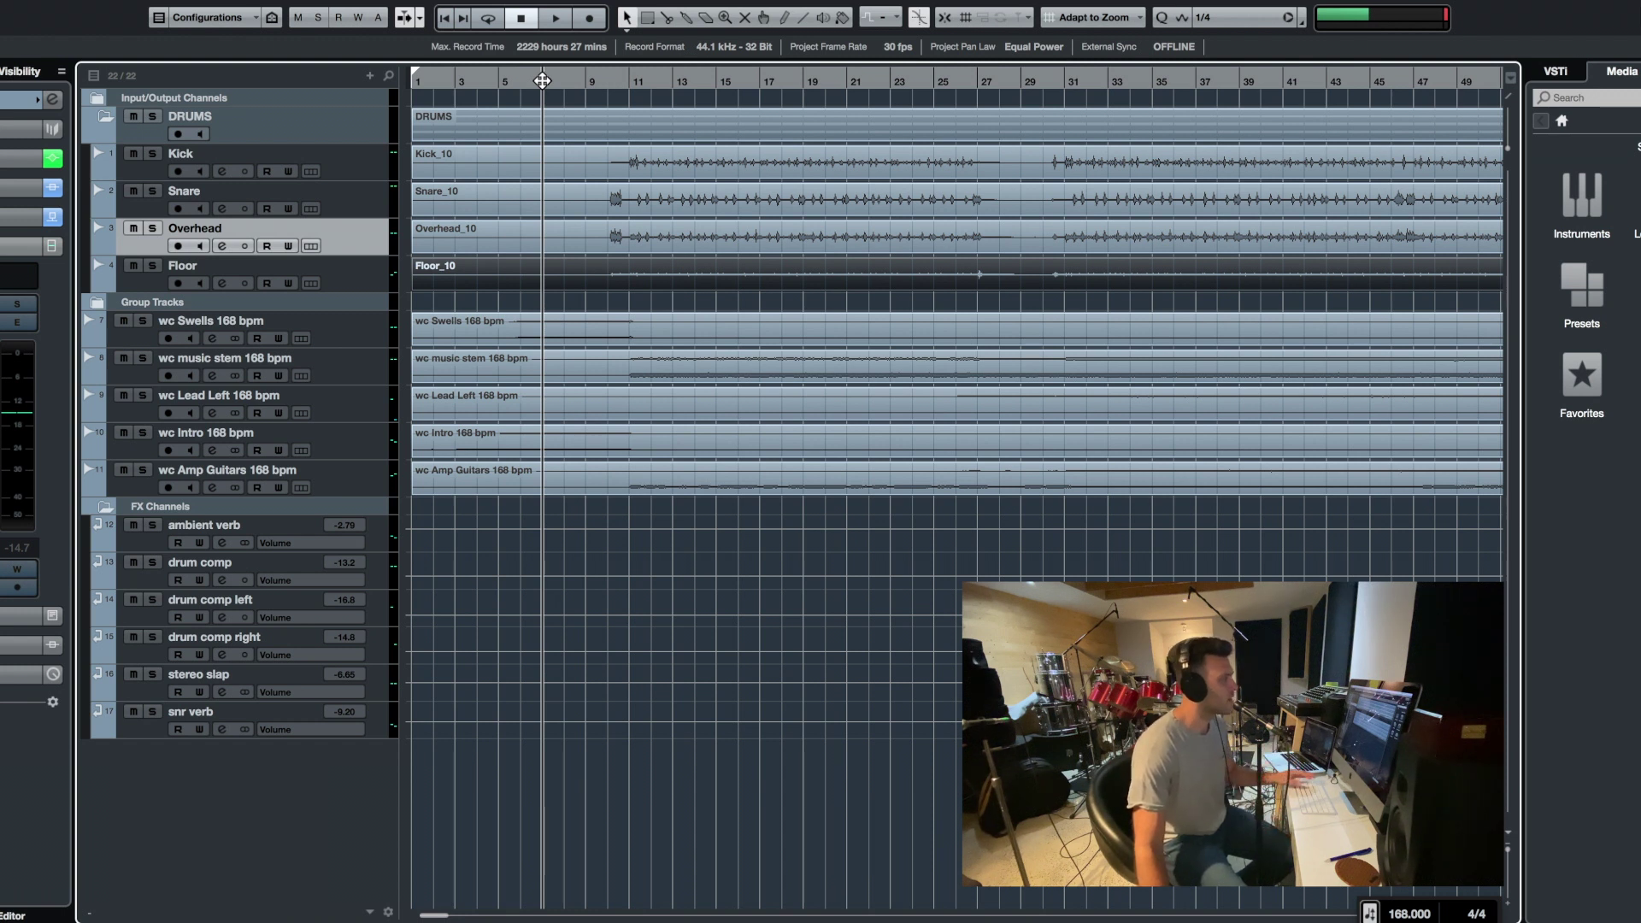
pyautogui.click(531, 79)
pyautogui.press('space')
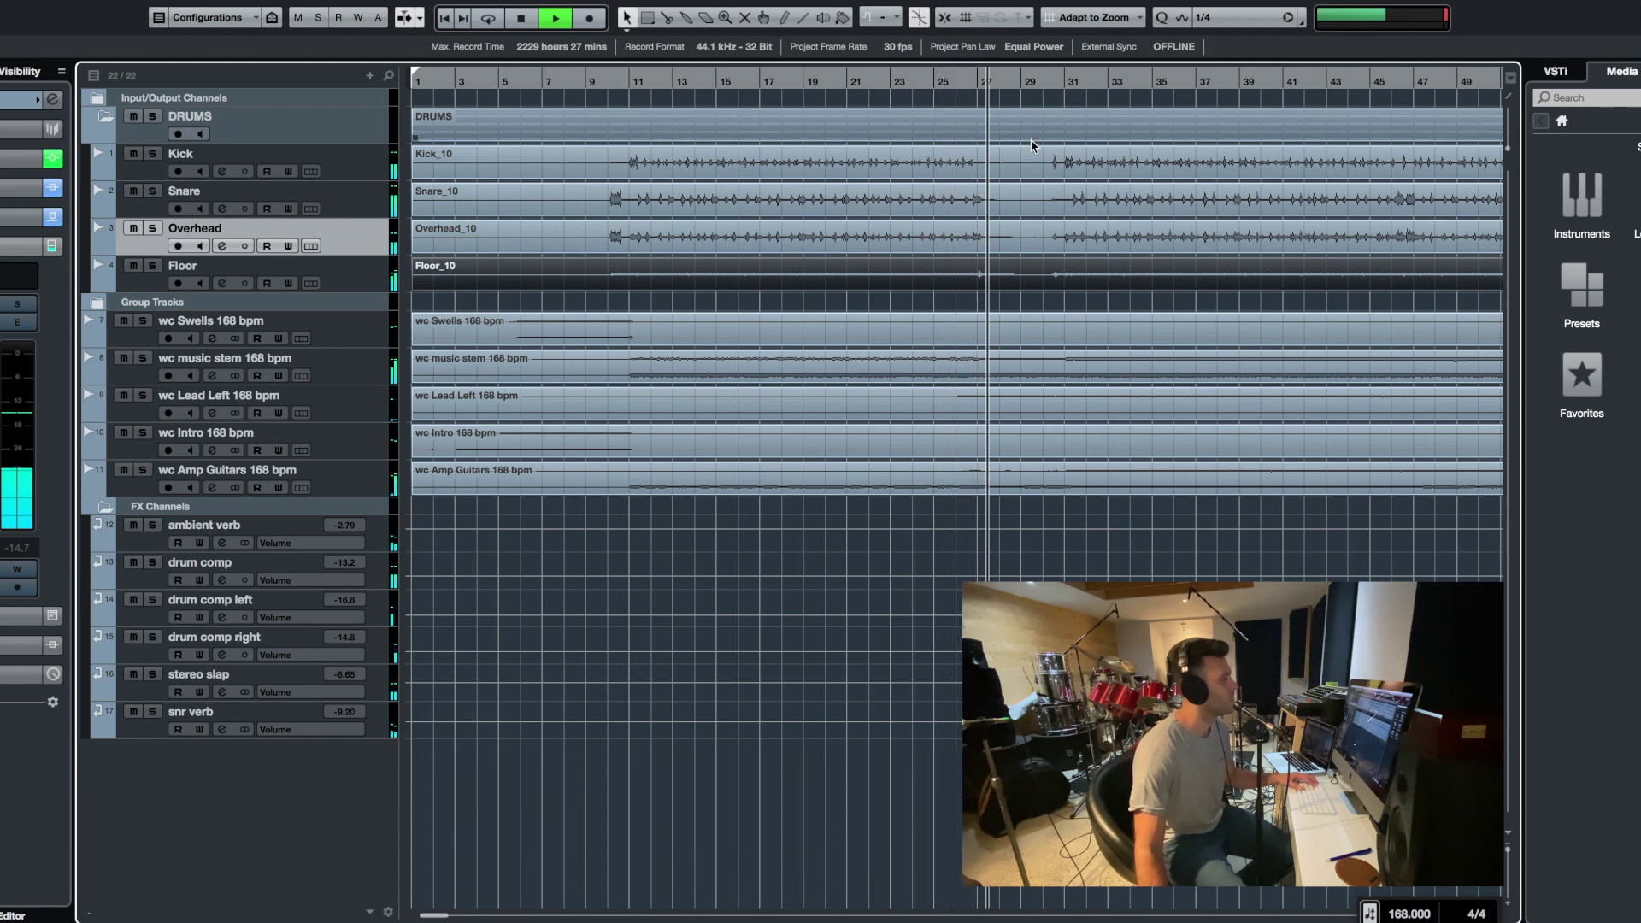
pyautogui.press('space')
# Play the full mix from about bar 54, skipping ahead to about bar 60 for the following section
pyautogui.hscroll(5, 1254, 149)
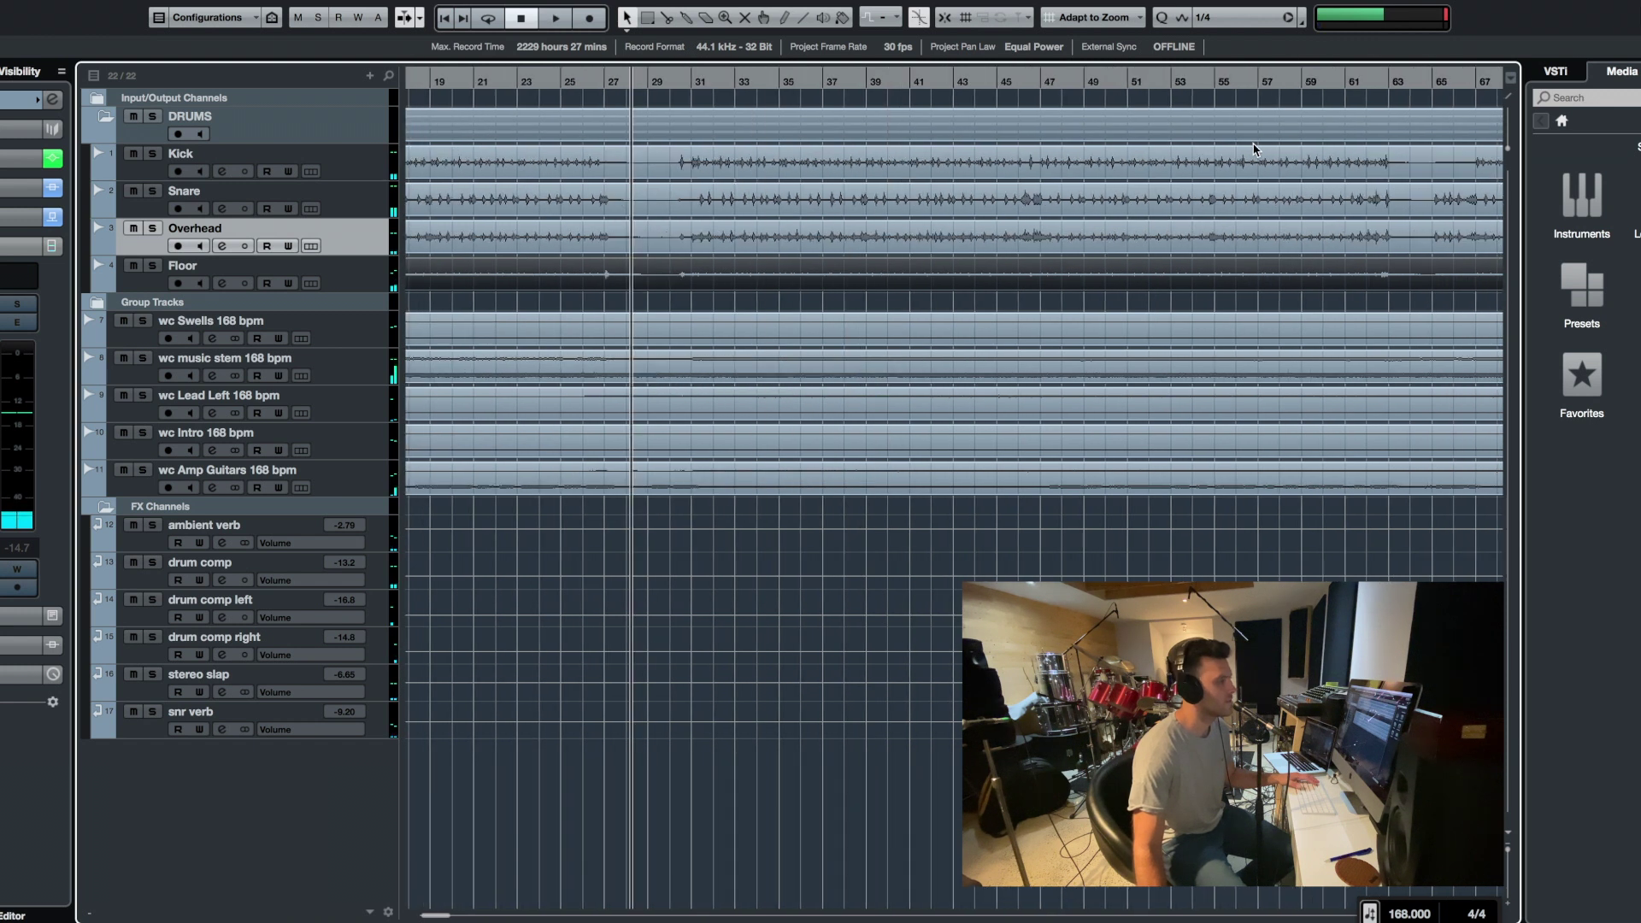
pyautogui.click(1200, 84)
pyautogui.press('space')
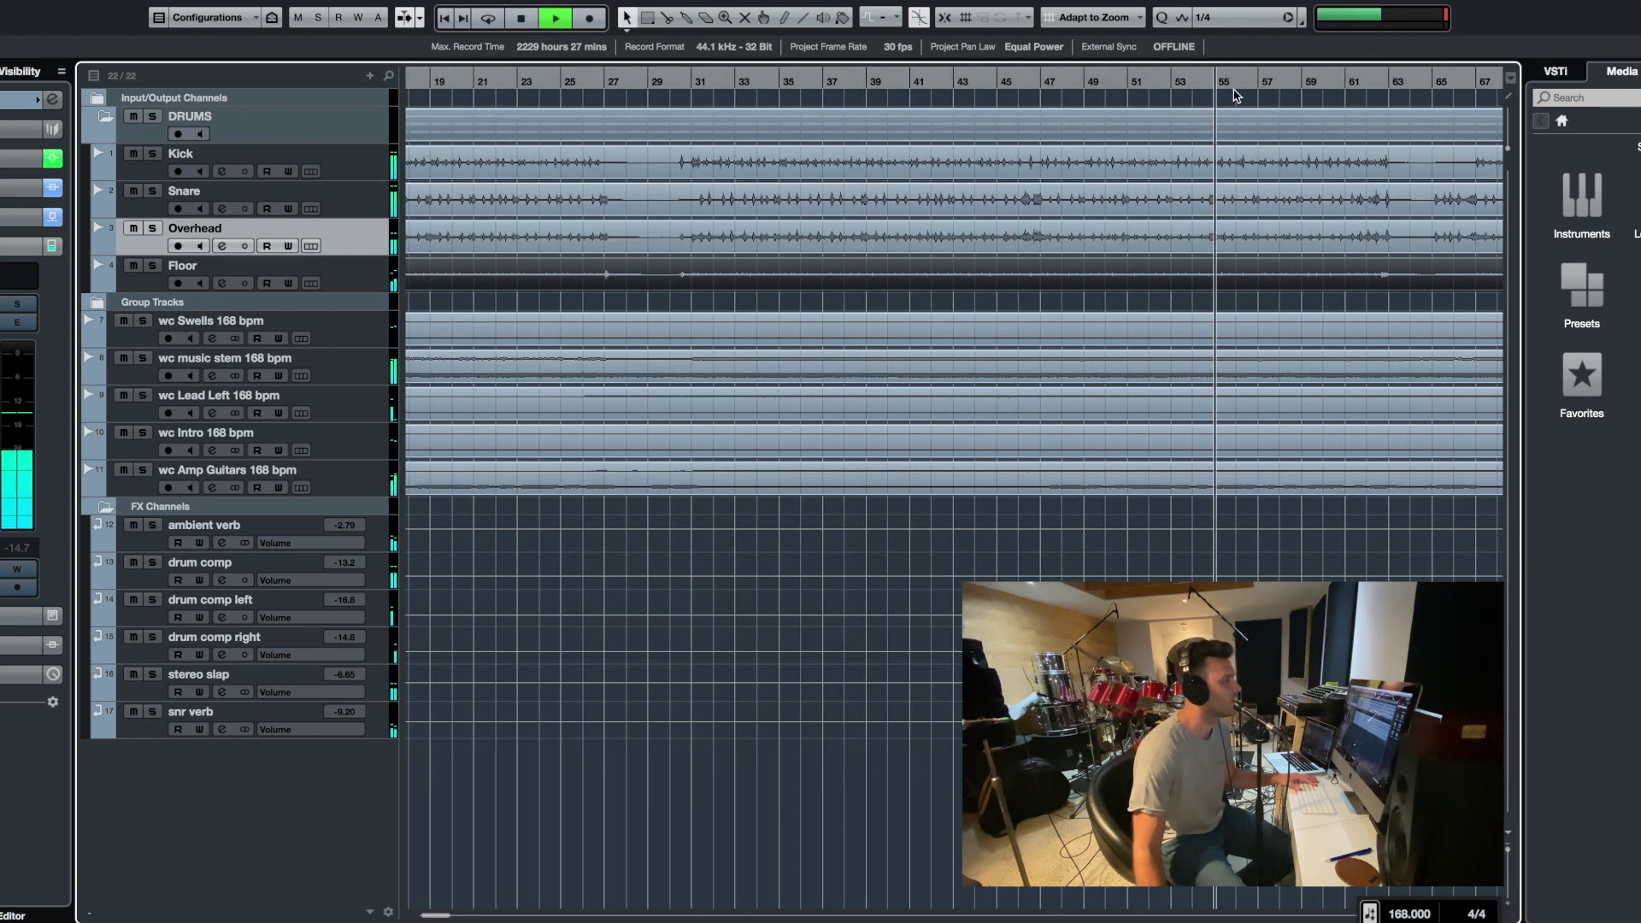
pyautogui.click(1355, 82)
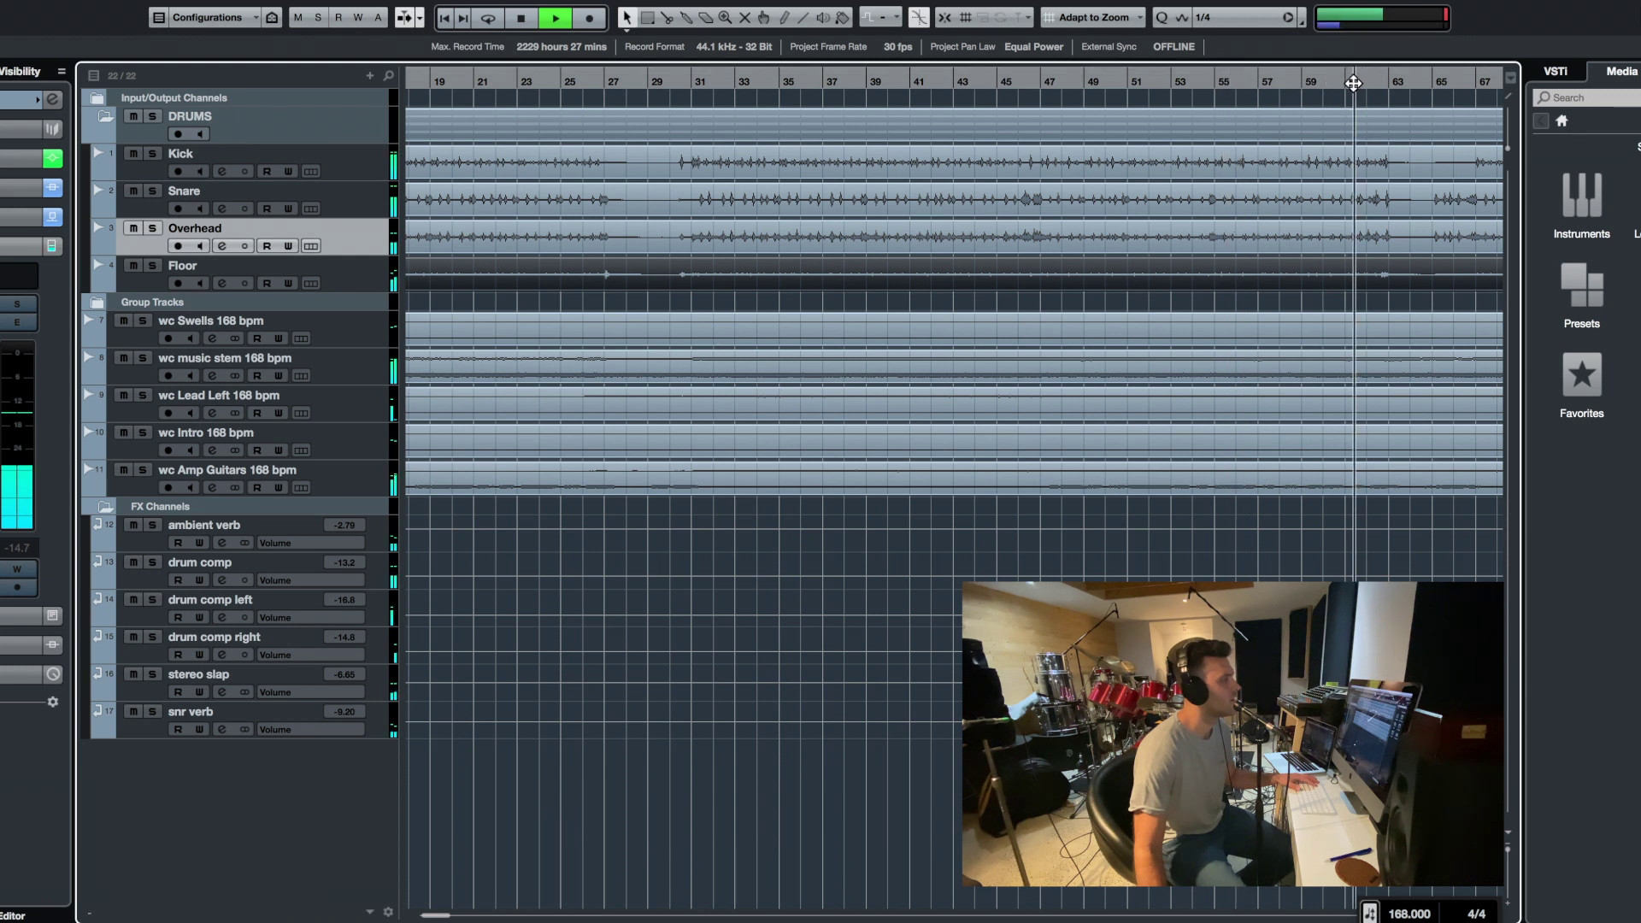
pyautogui.click(1319, 82)
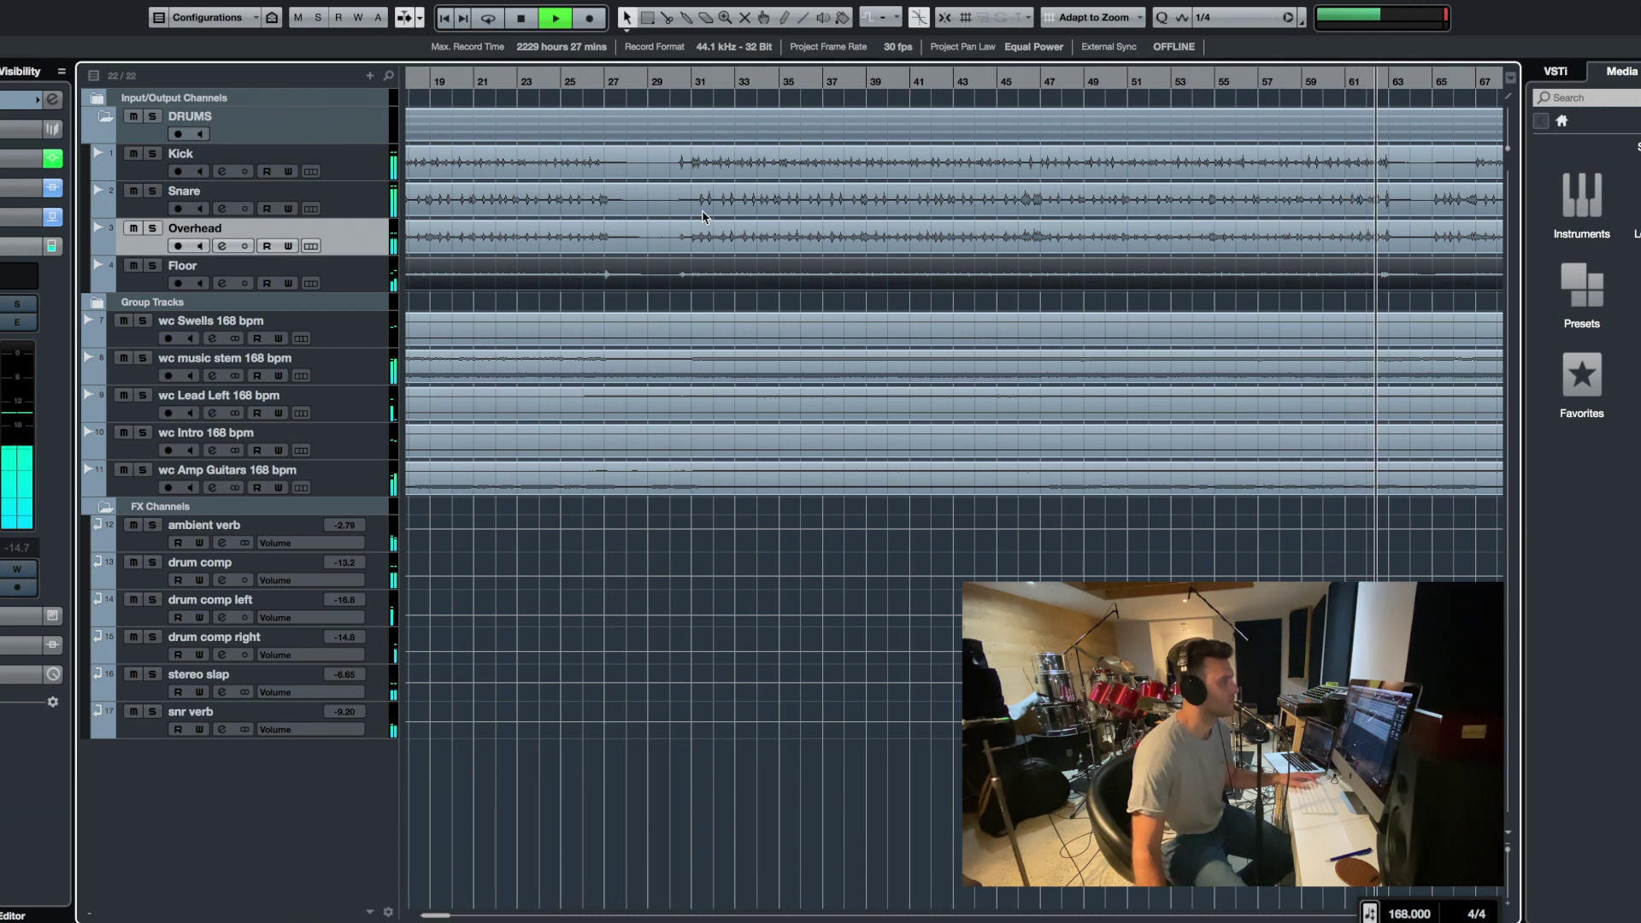
# Listen to the DRUMS folder soloed, stop playback, and clear all solo and mute states
pyautogui.click(152, 117)
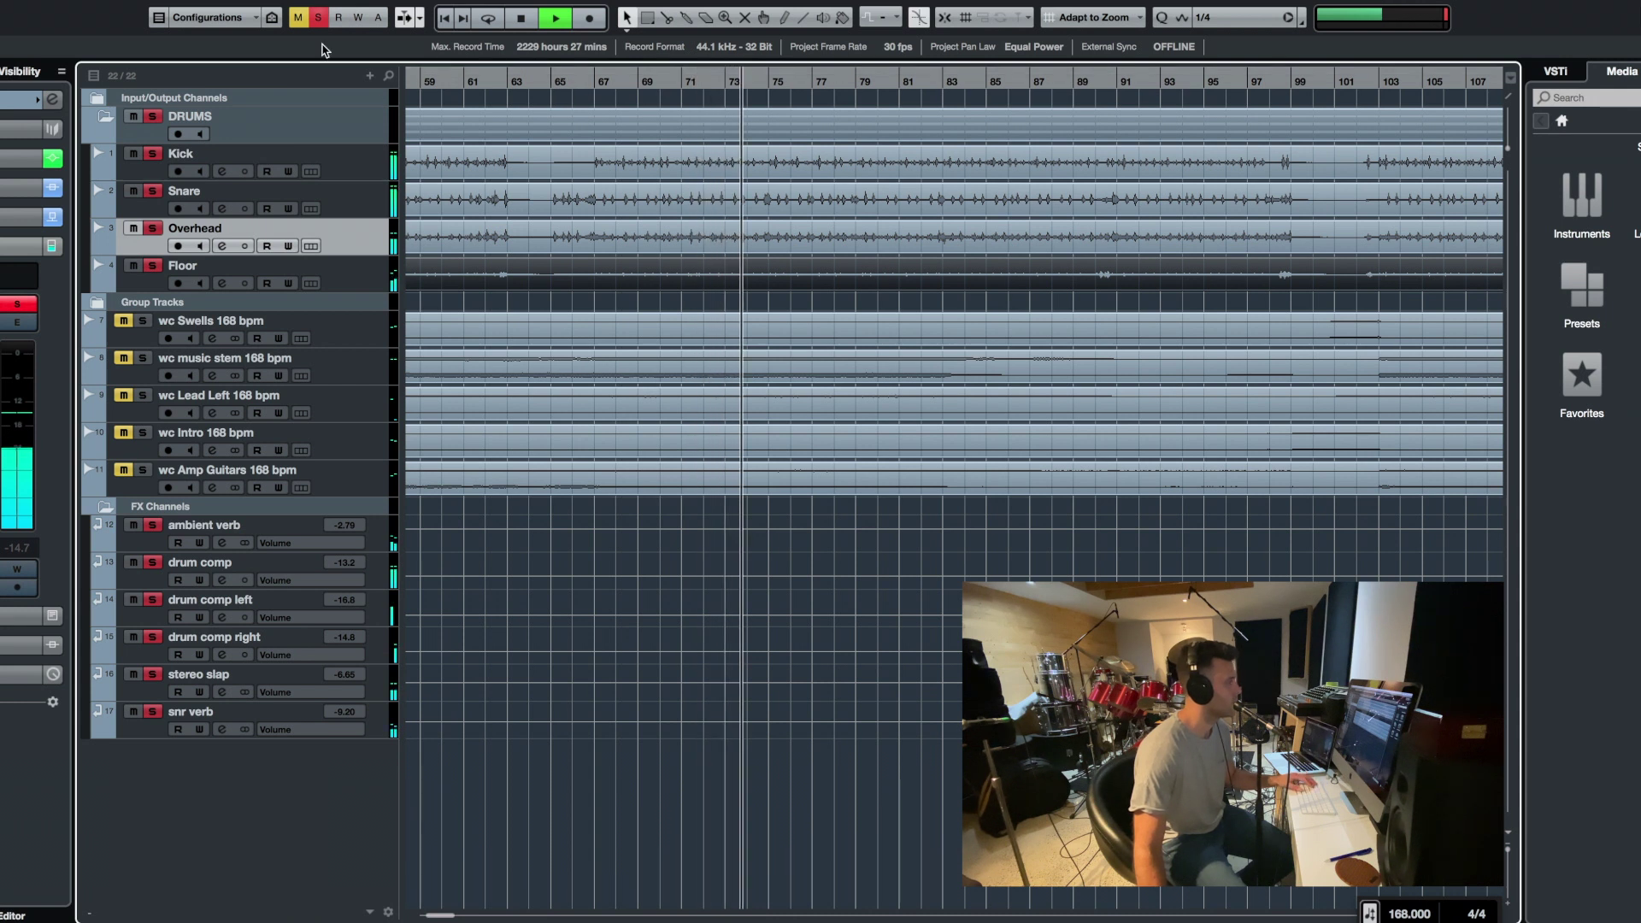
pyautogui.click(520, 17)
pyautogui.click(318, 17)
pyautogui.click(297, 17)
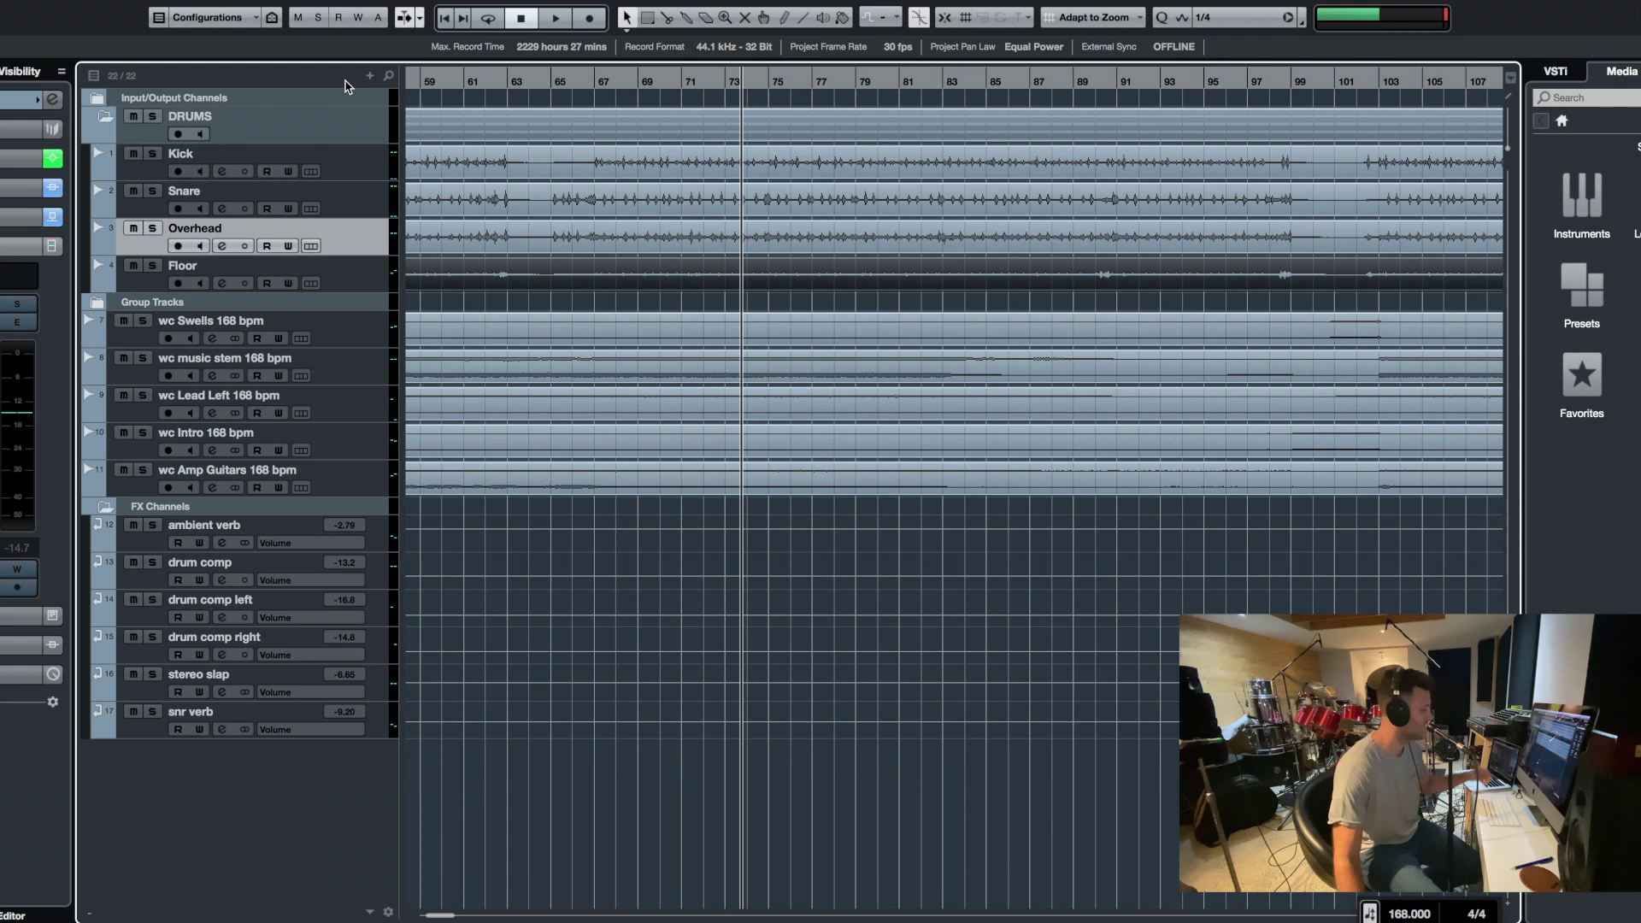
# In the mixer, bypass the inserts on all channels and mute the six FX channels
pyautogui.press('F3')
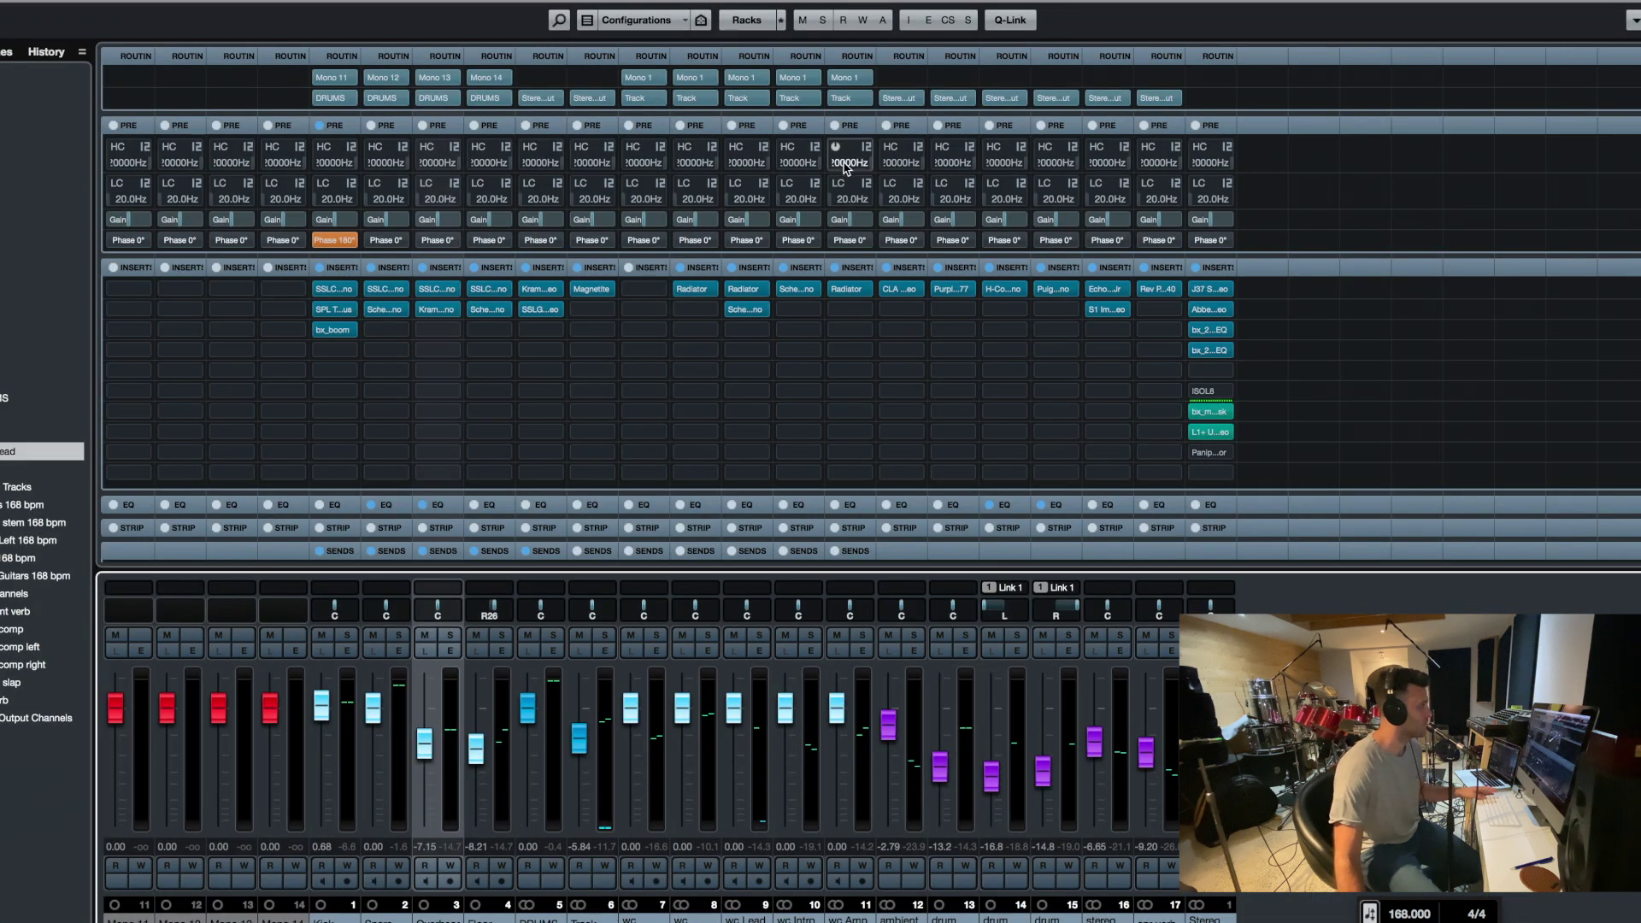
pyautogui.click(908, 20)
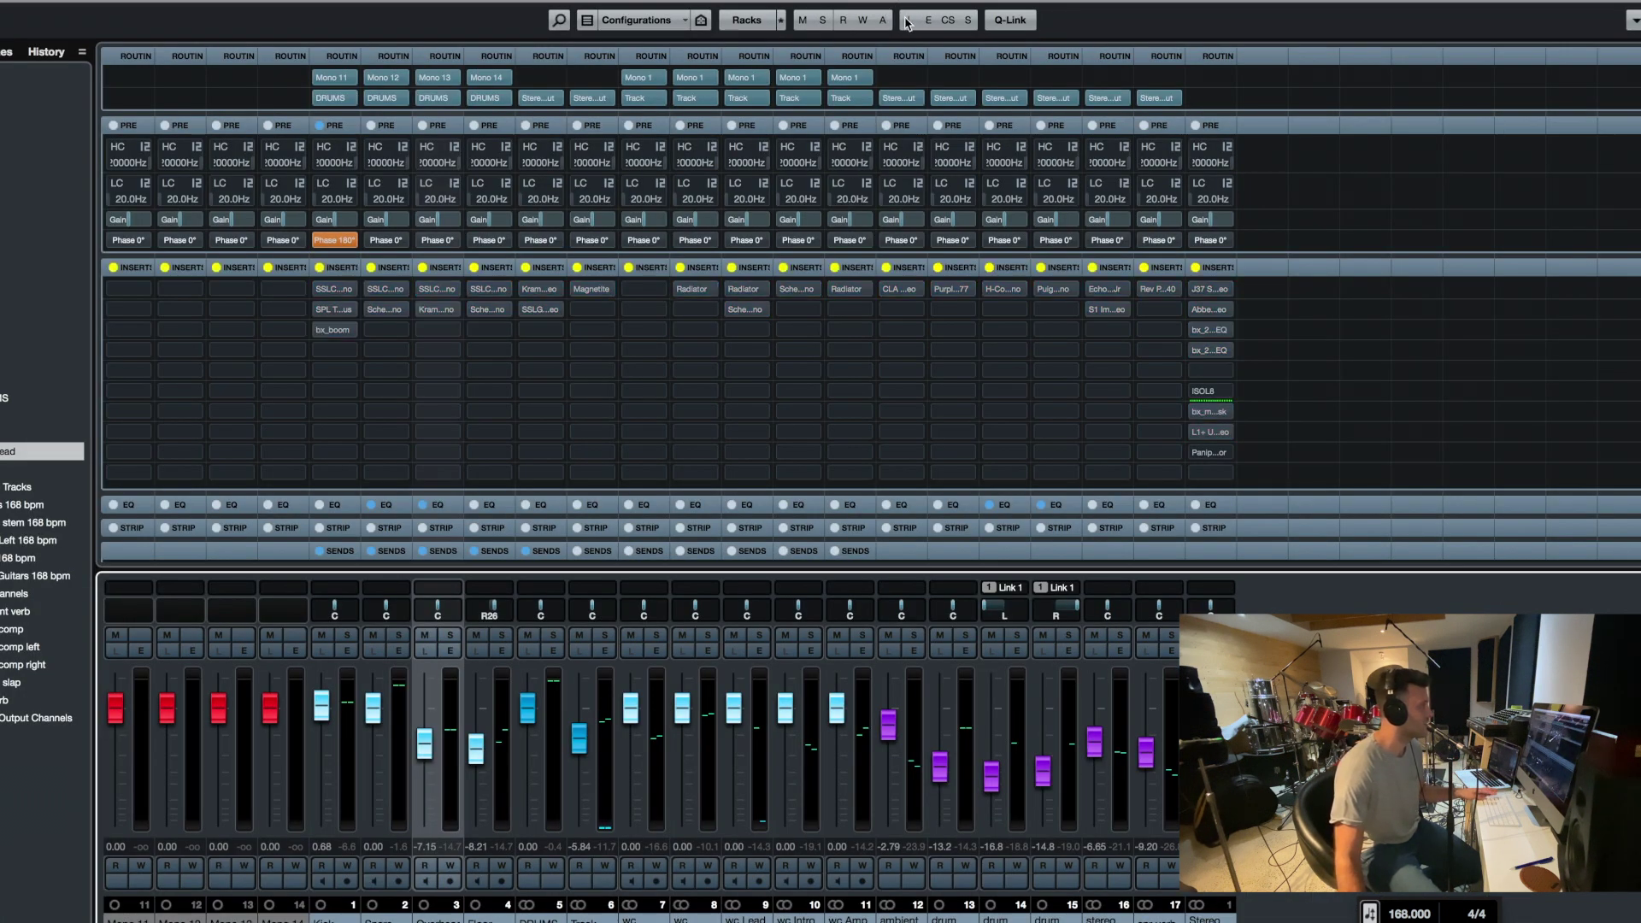
pyautogui.click(889, 635)
pyautogui.click(942, 636)
pyautogui.click(992, 636)
pyautogui.click(1043, 636)
pyautogui.click(1094, 636)
pyautogui.click(1145, 636)
# Reactivate the bx_m…sk and L1+ inserts on the stereo output and mute the Track group for a drums-only playback
pyautogui.click(1196, 411)
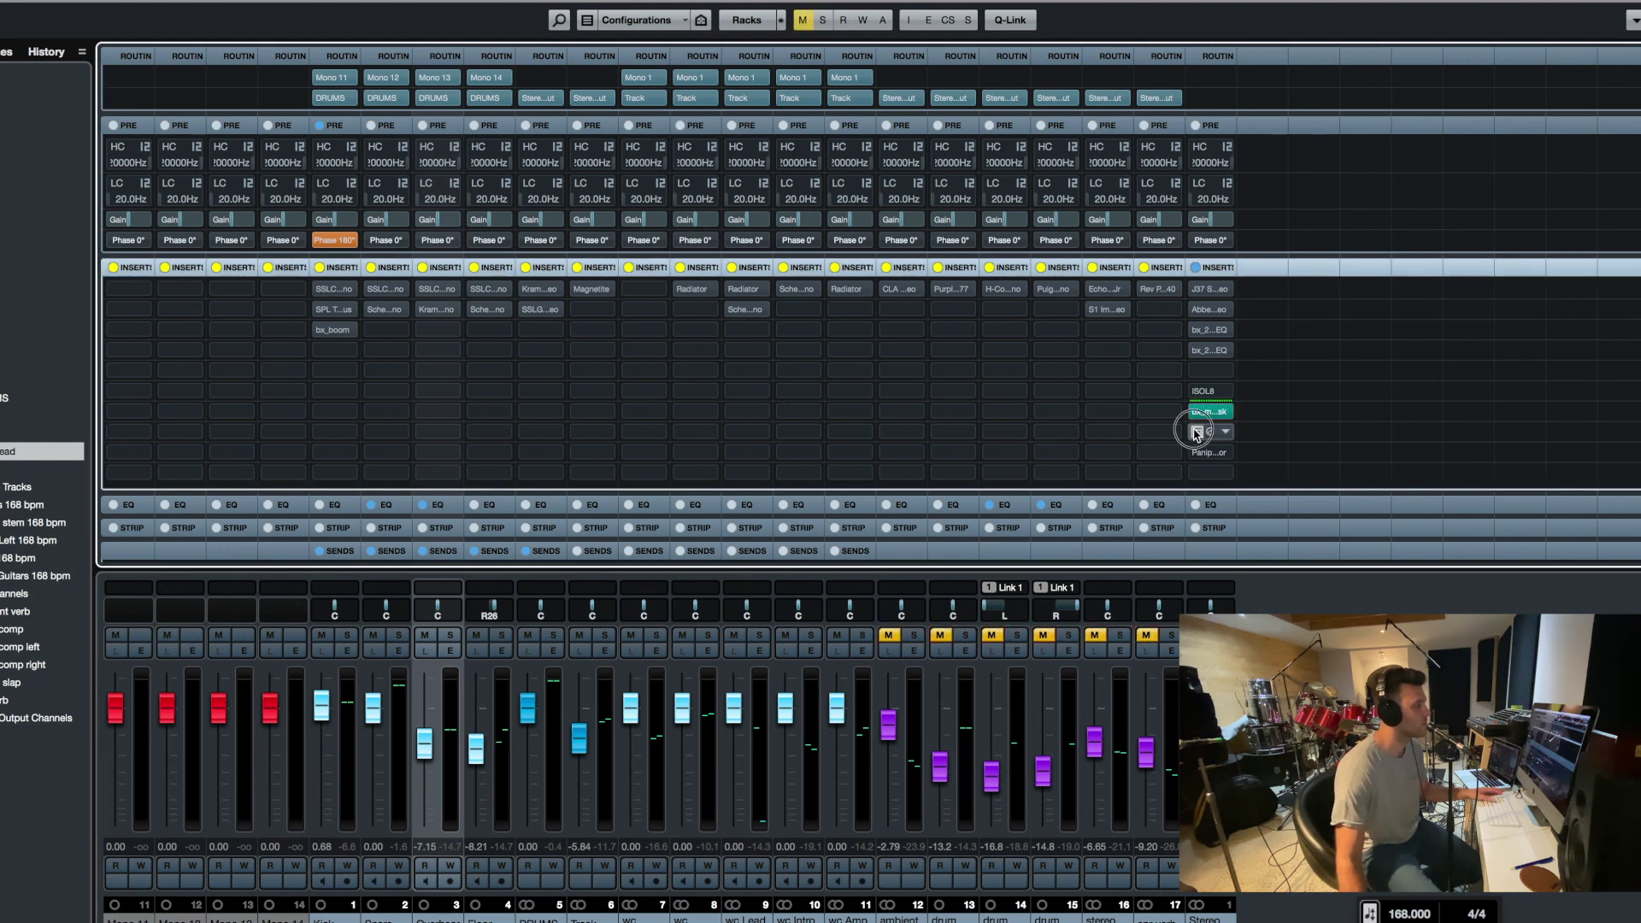
pyautogui.click(1197, 432)
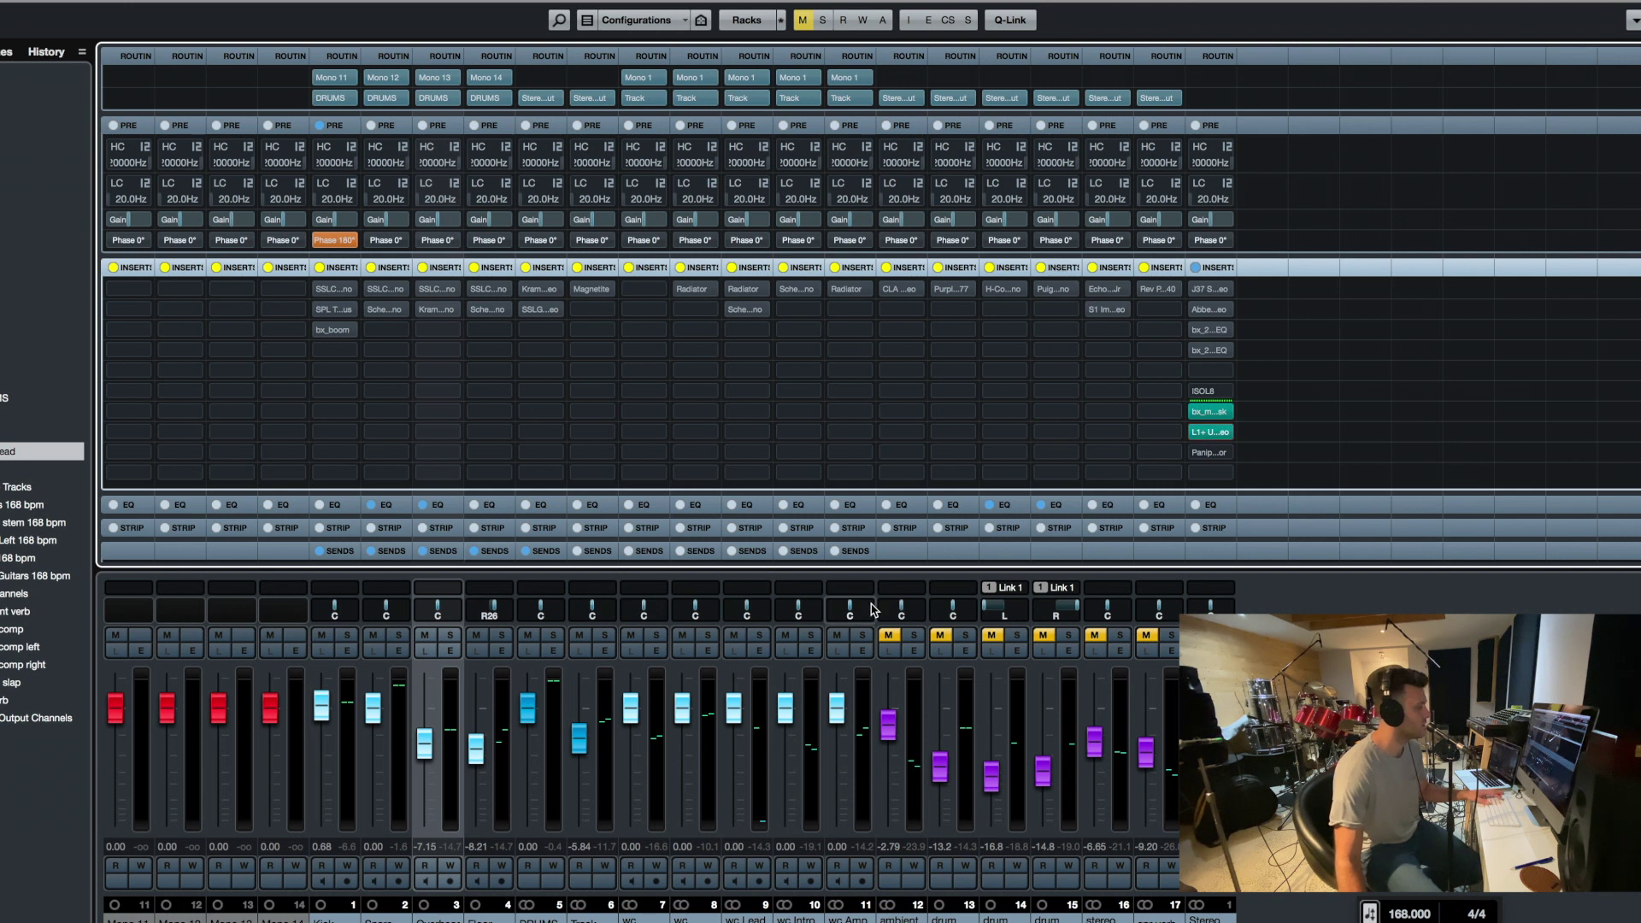
pyautogui.click(580, 637)
pyautogui.press('space')
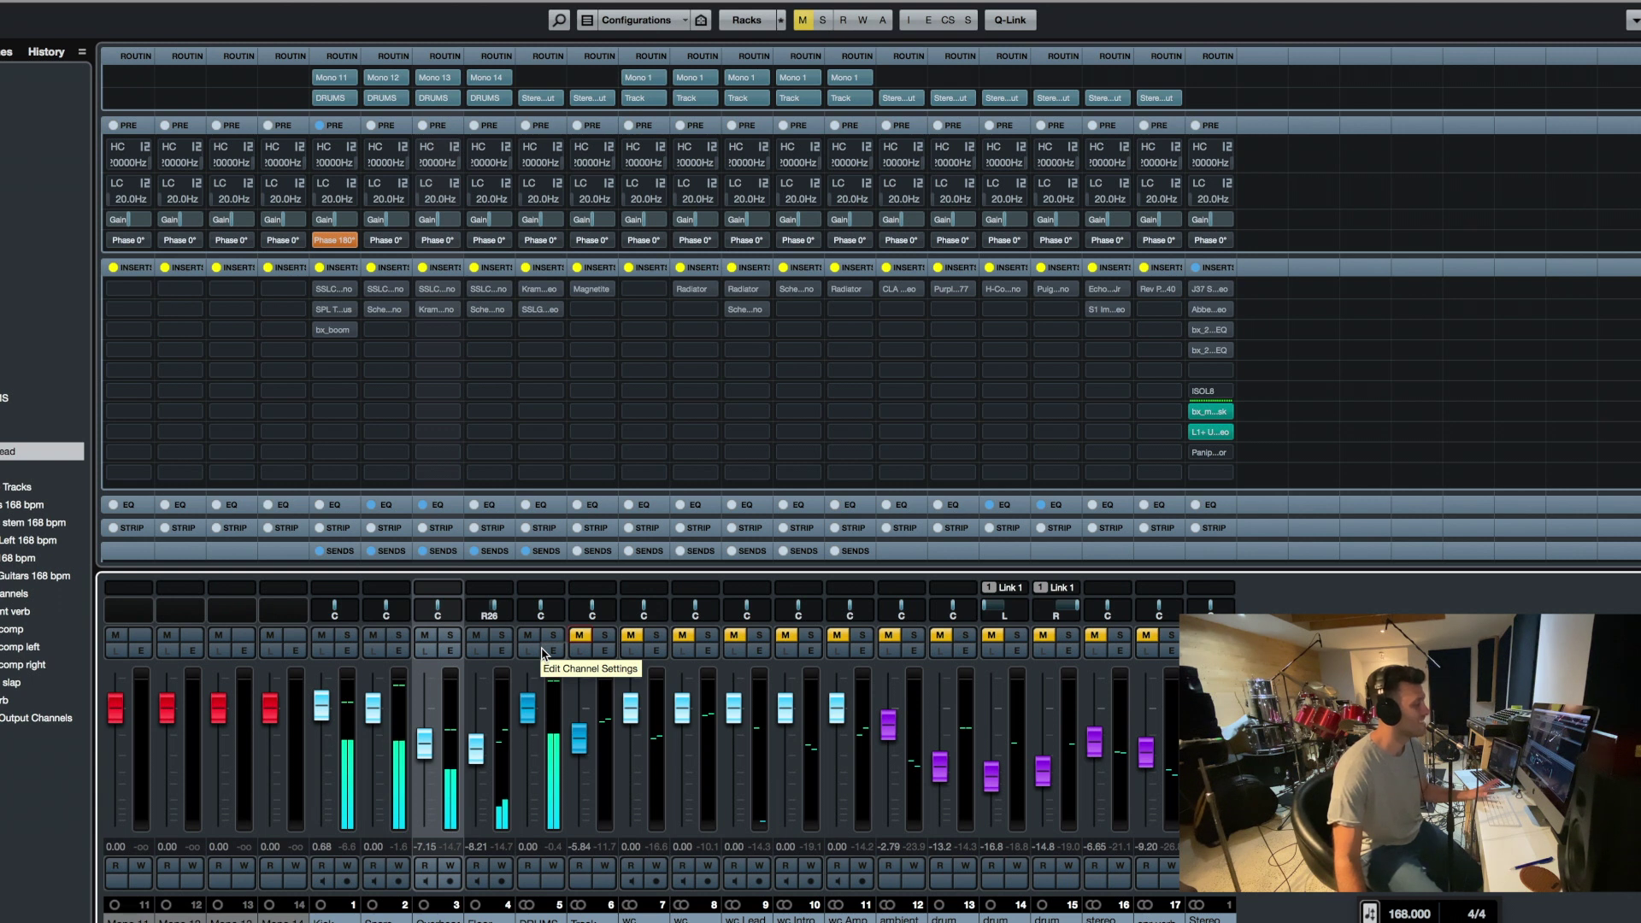
# Audition the unprocessed Kick, Snare, Overhead and Floor channels one at a time in solo
pyautogui.click(348, 636)
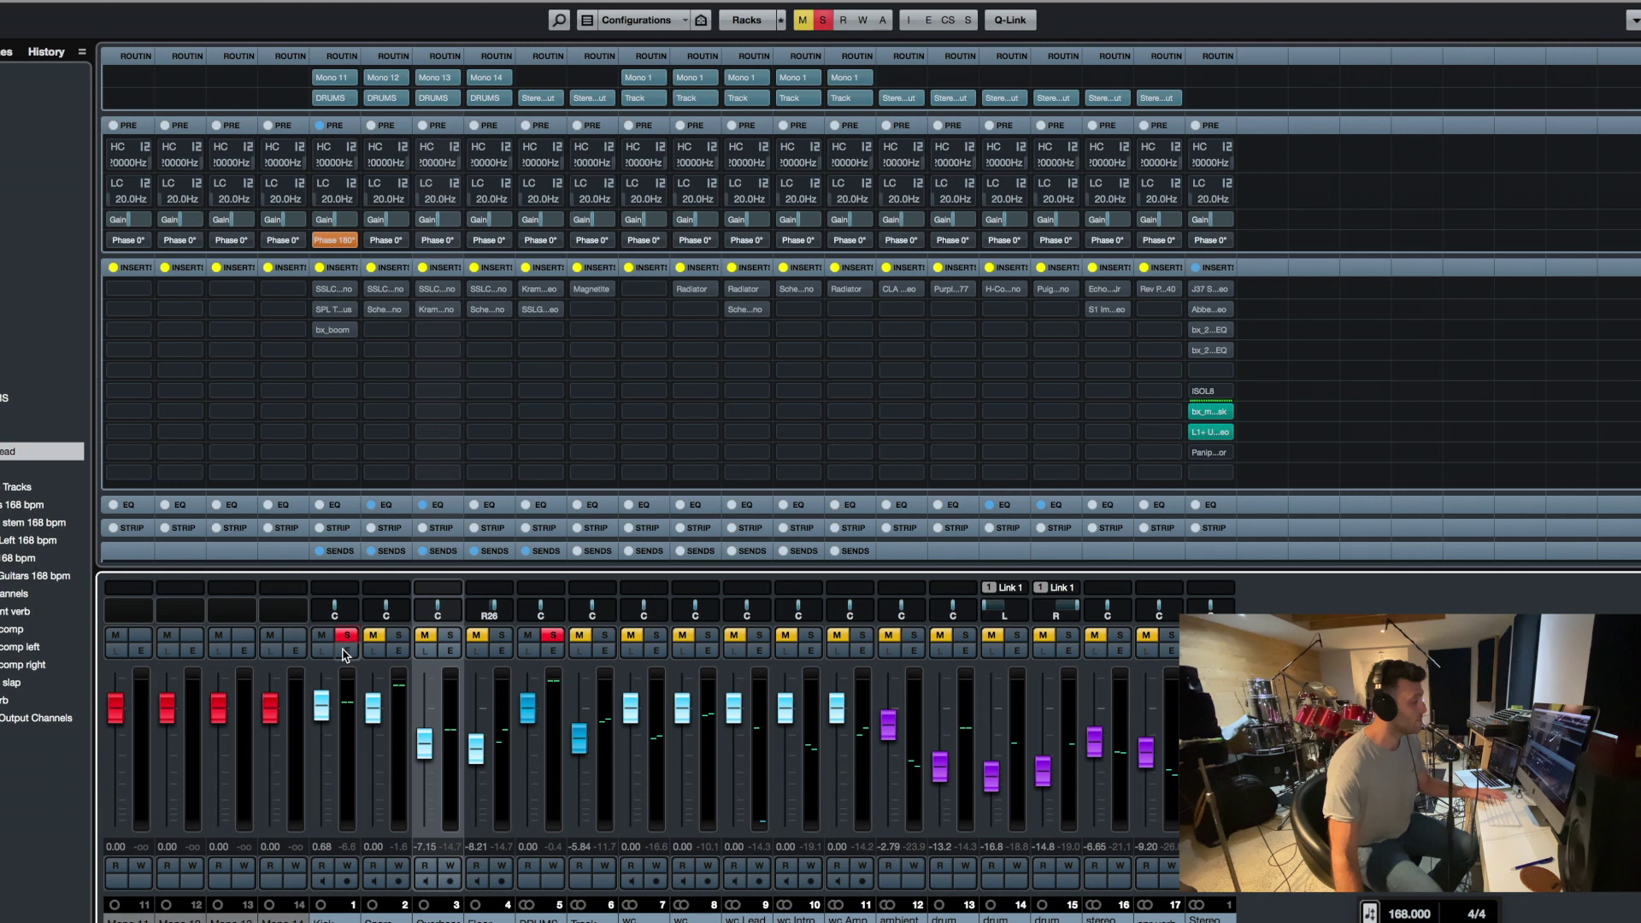
pyautogui.click(323, 709)
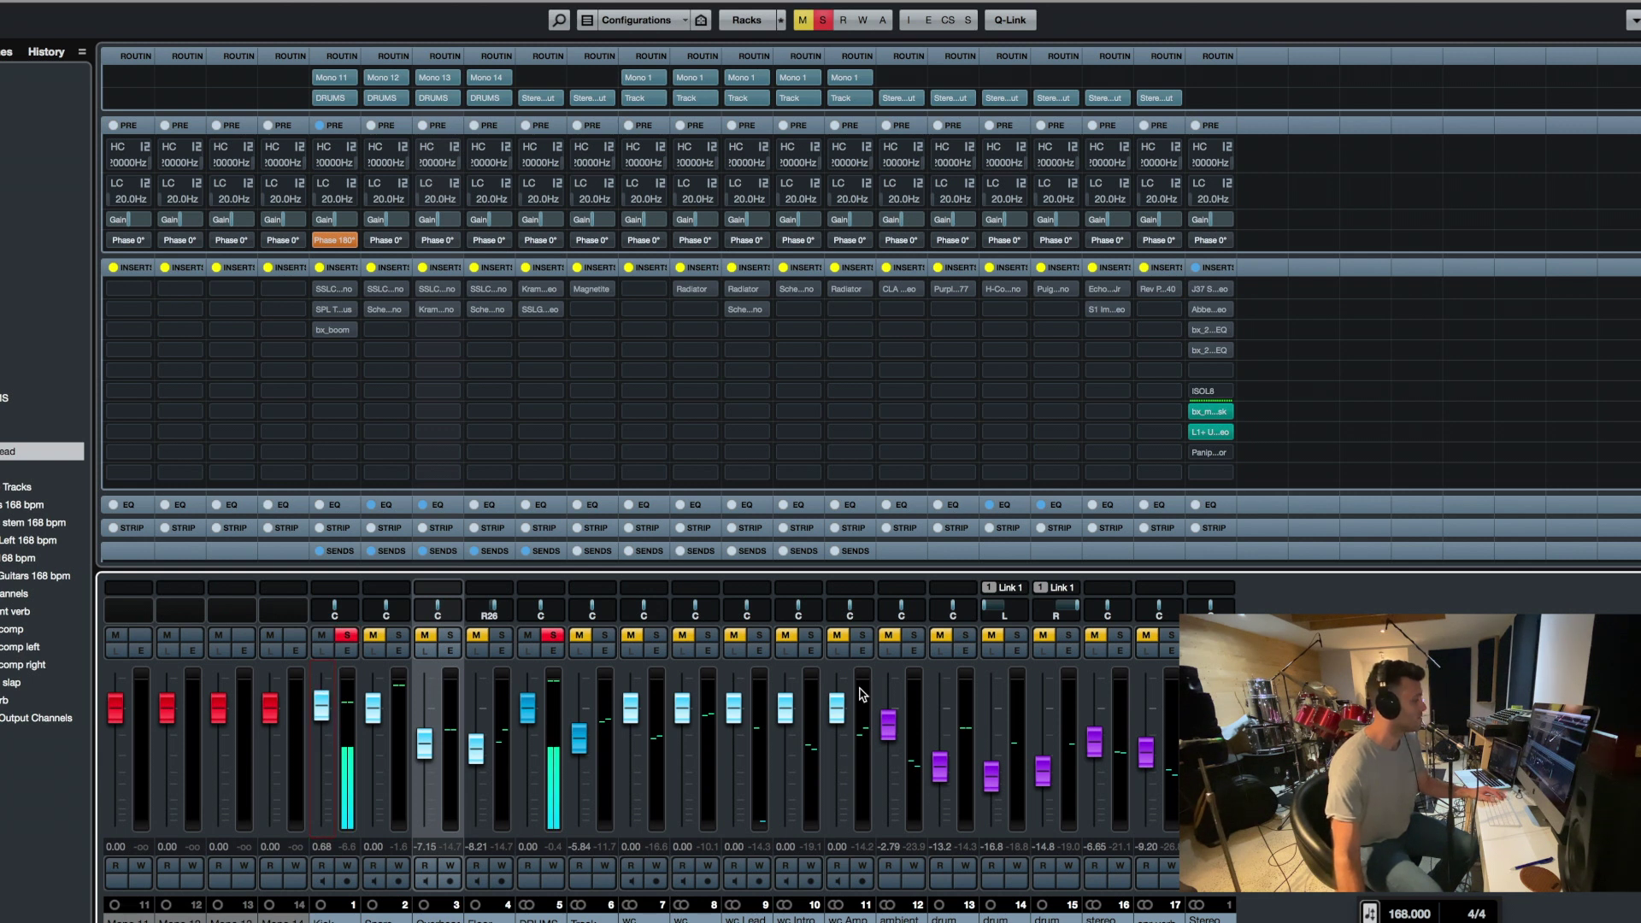
pyautogui.click(398, 635)
pyautogui.click(347, 635)
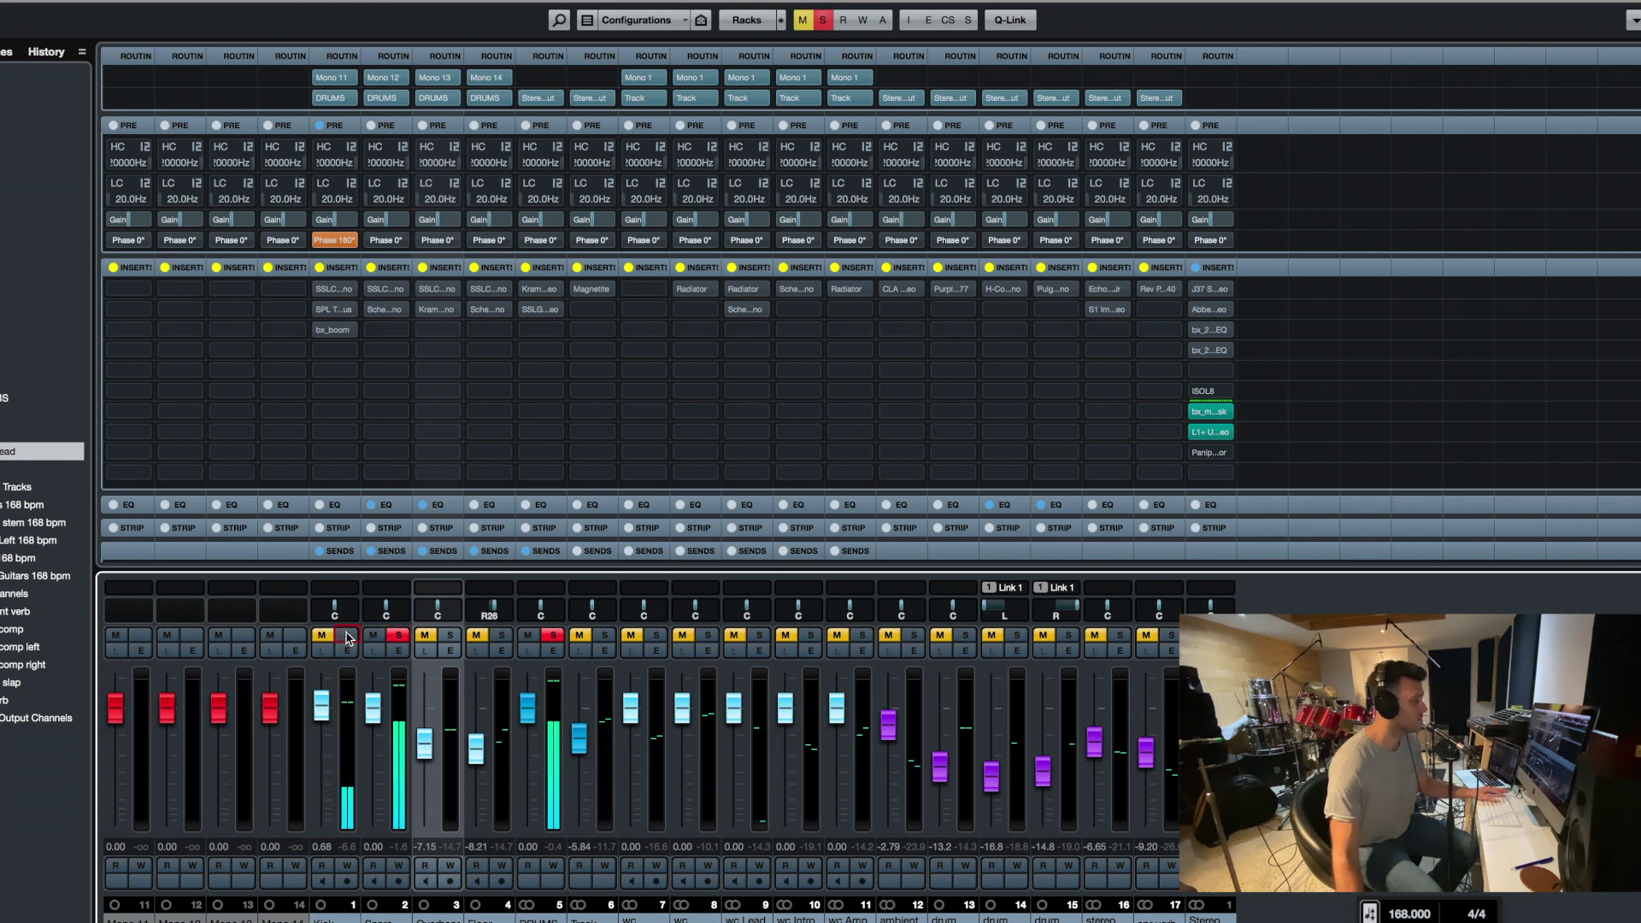
pyautogui.click(451, 635)
pyautogui.click(398, 635)
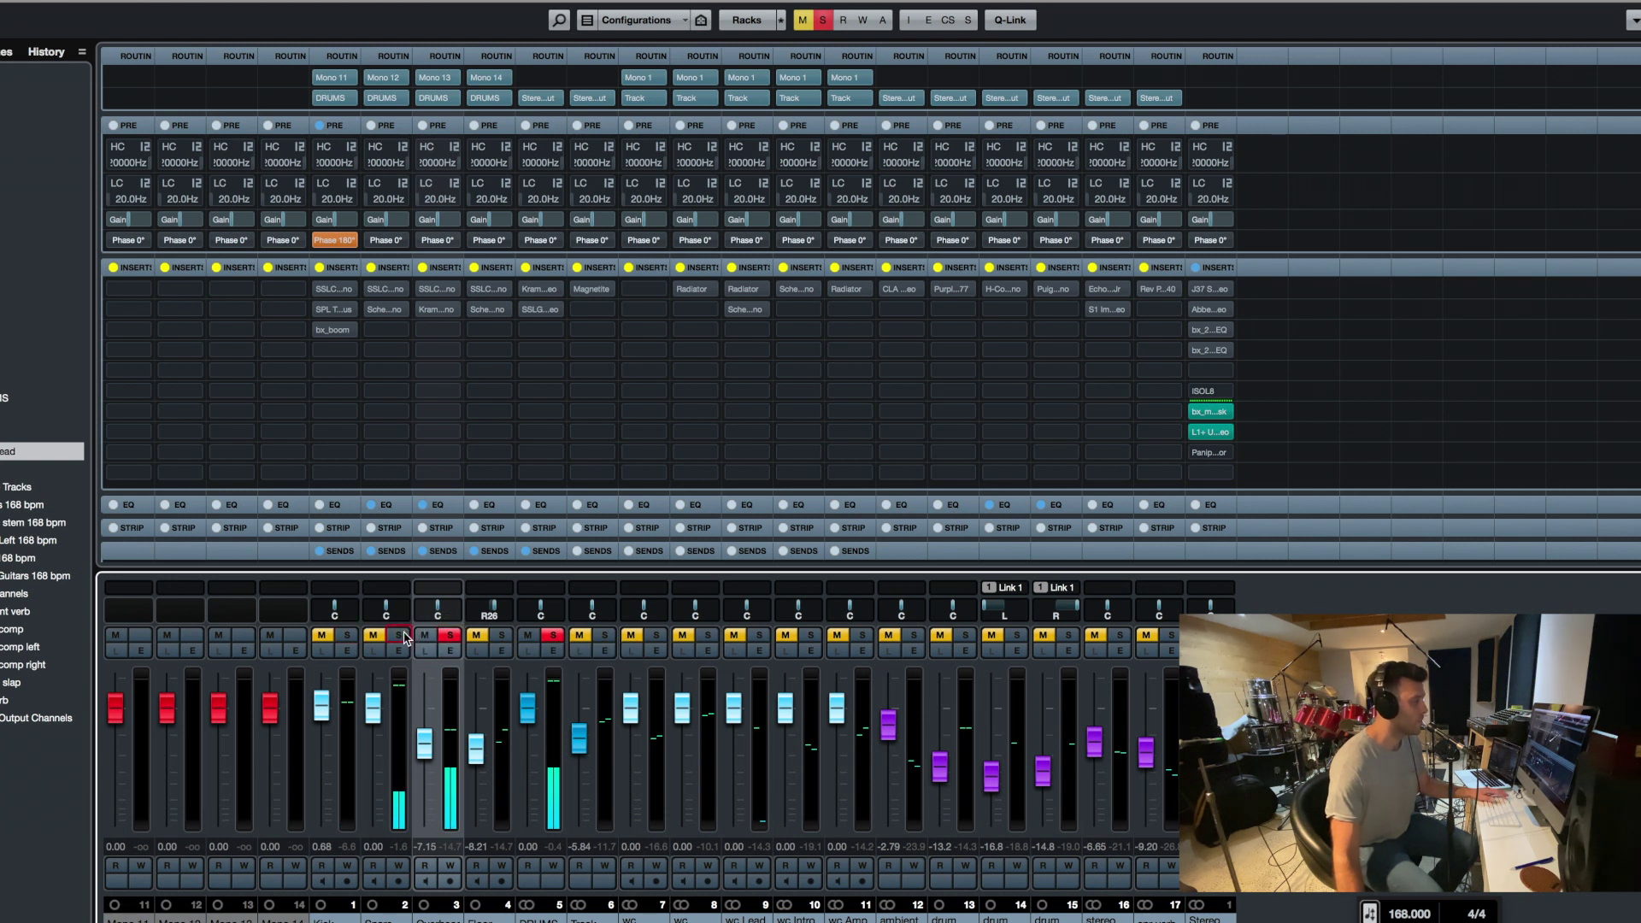
pyautogui.click(502, 635)
pyautogui.click(449, 635)
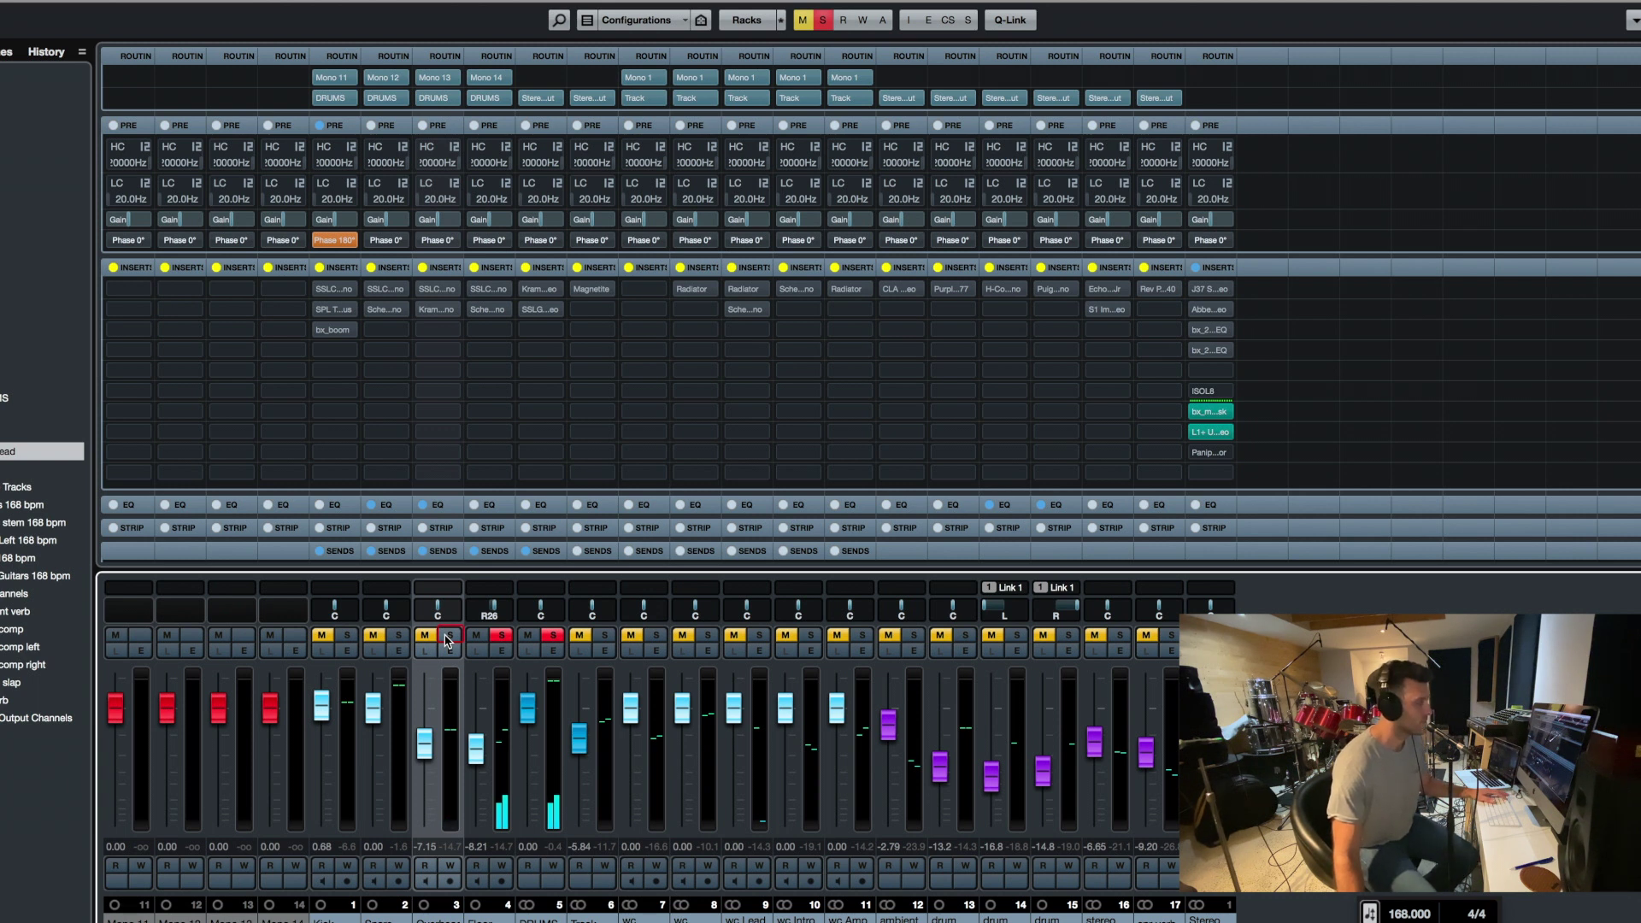
# Audition the Floor channel at a boosted level, set its fader to about -7.25 dB, and unsolo it
pyautogui.moveTo(476, 747); pyautogui.dragTo(485, 700)
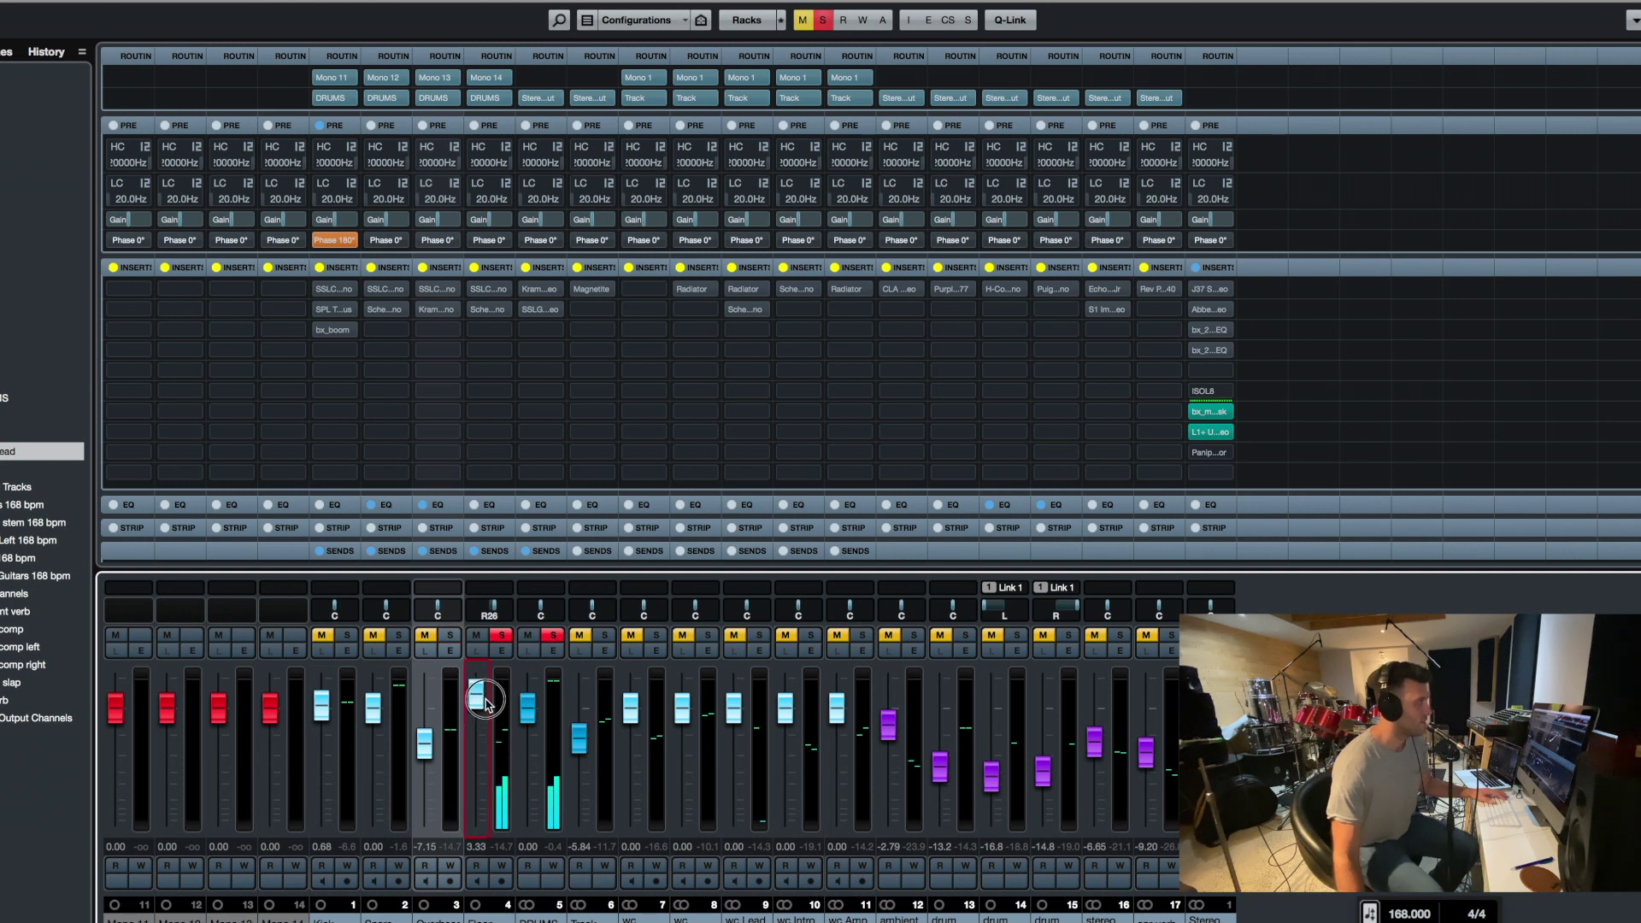
pyautogui.moveTo(484, 701); pyautogui.dragTo(483, 756)
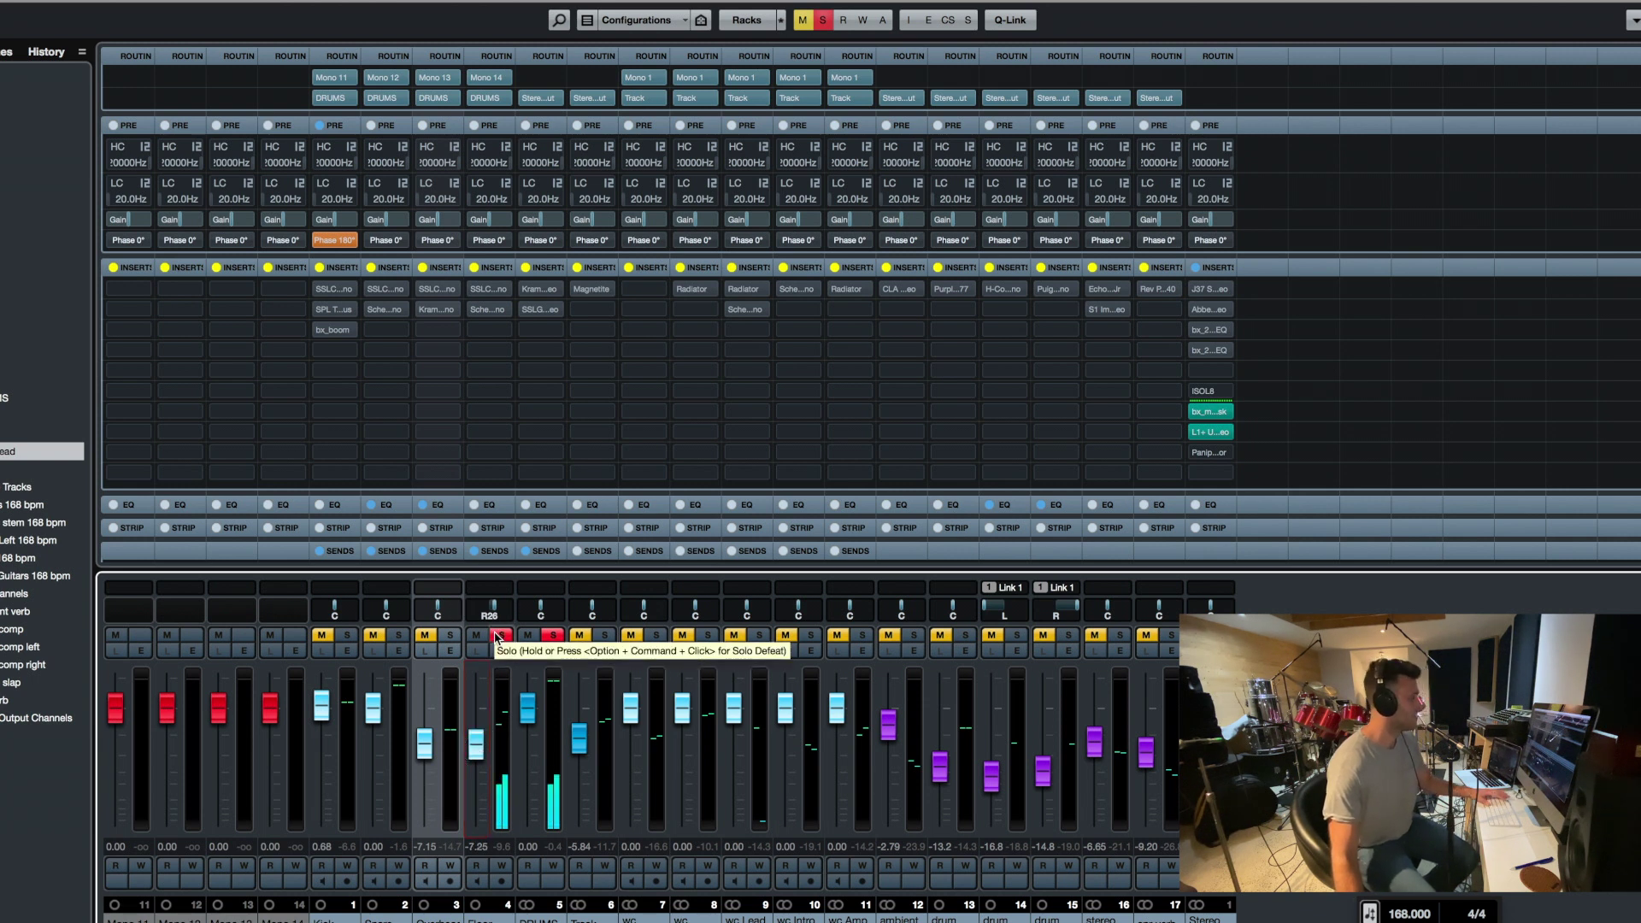
pyautogui.click(498, 637)
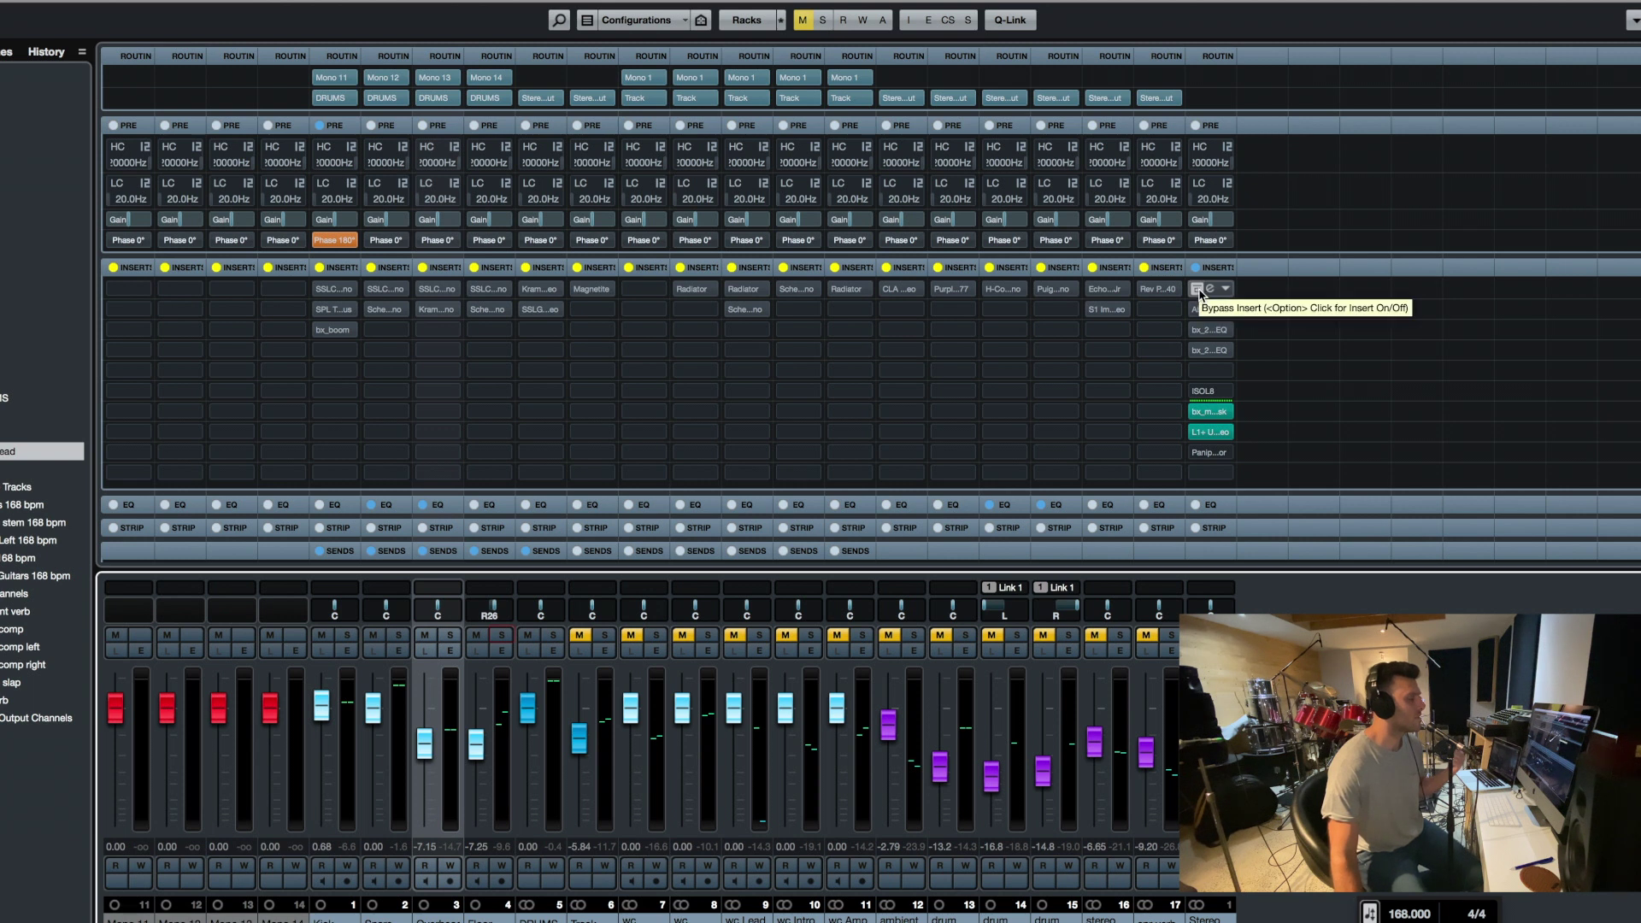
# Reactivate the J37 and Abbe…eo inserts on the stereo output
pyautogui.click(1199, 291)
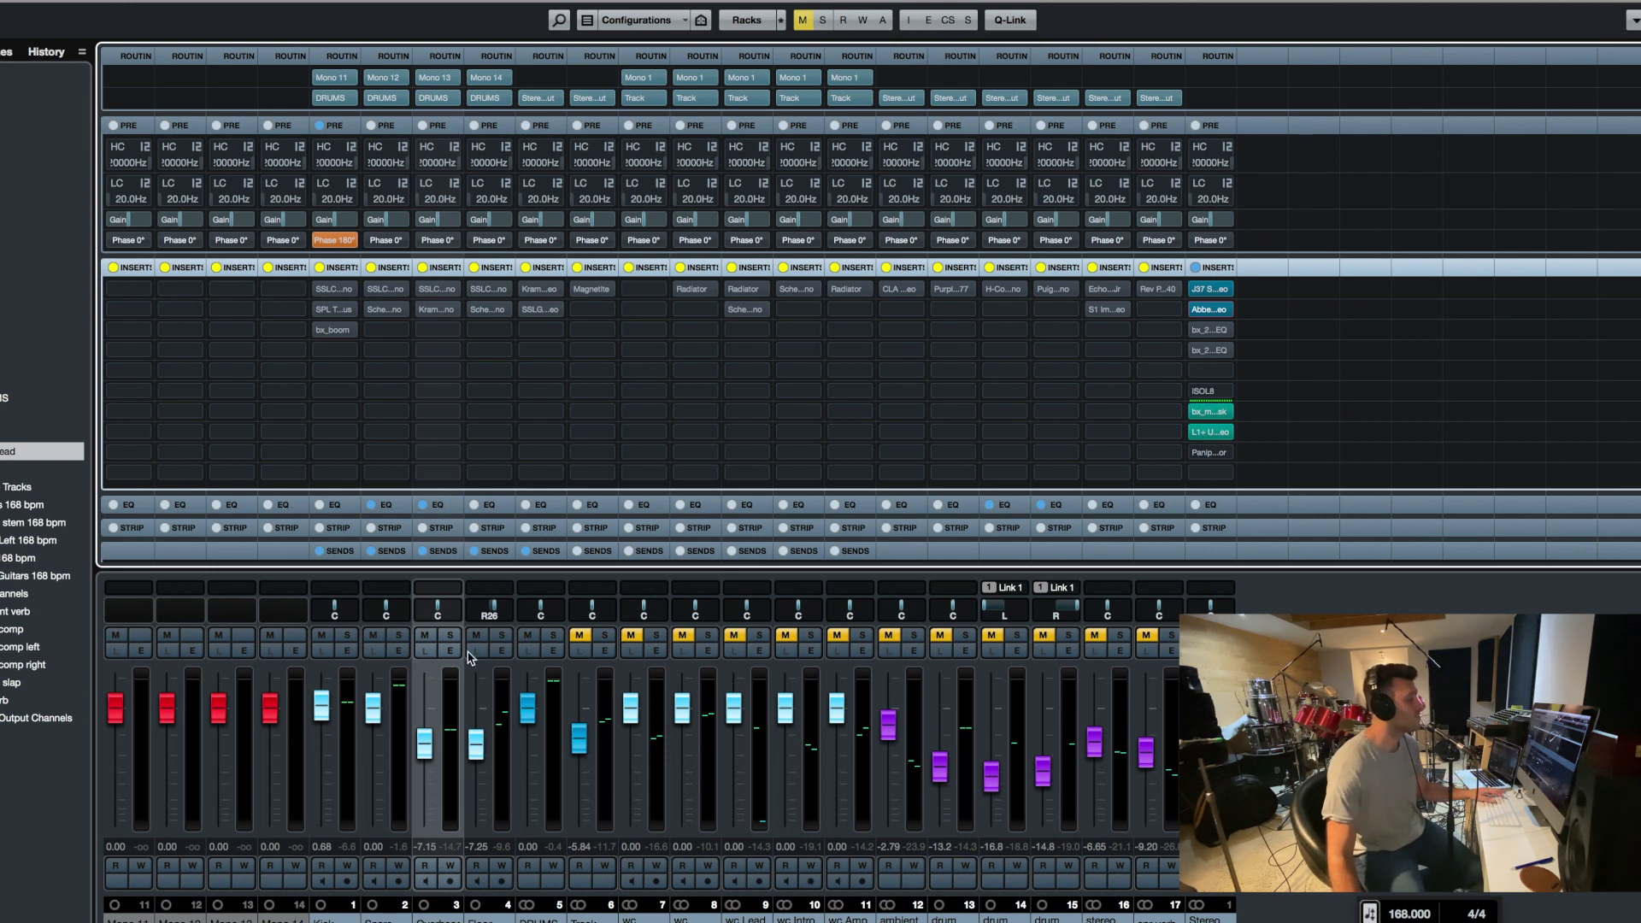
# Solo the Overhead channel and raise its fader to about -0.28 dB
pyautogui.click(449, 635)
pyautogui.click(450, 635)
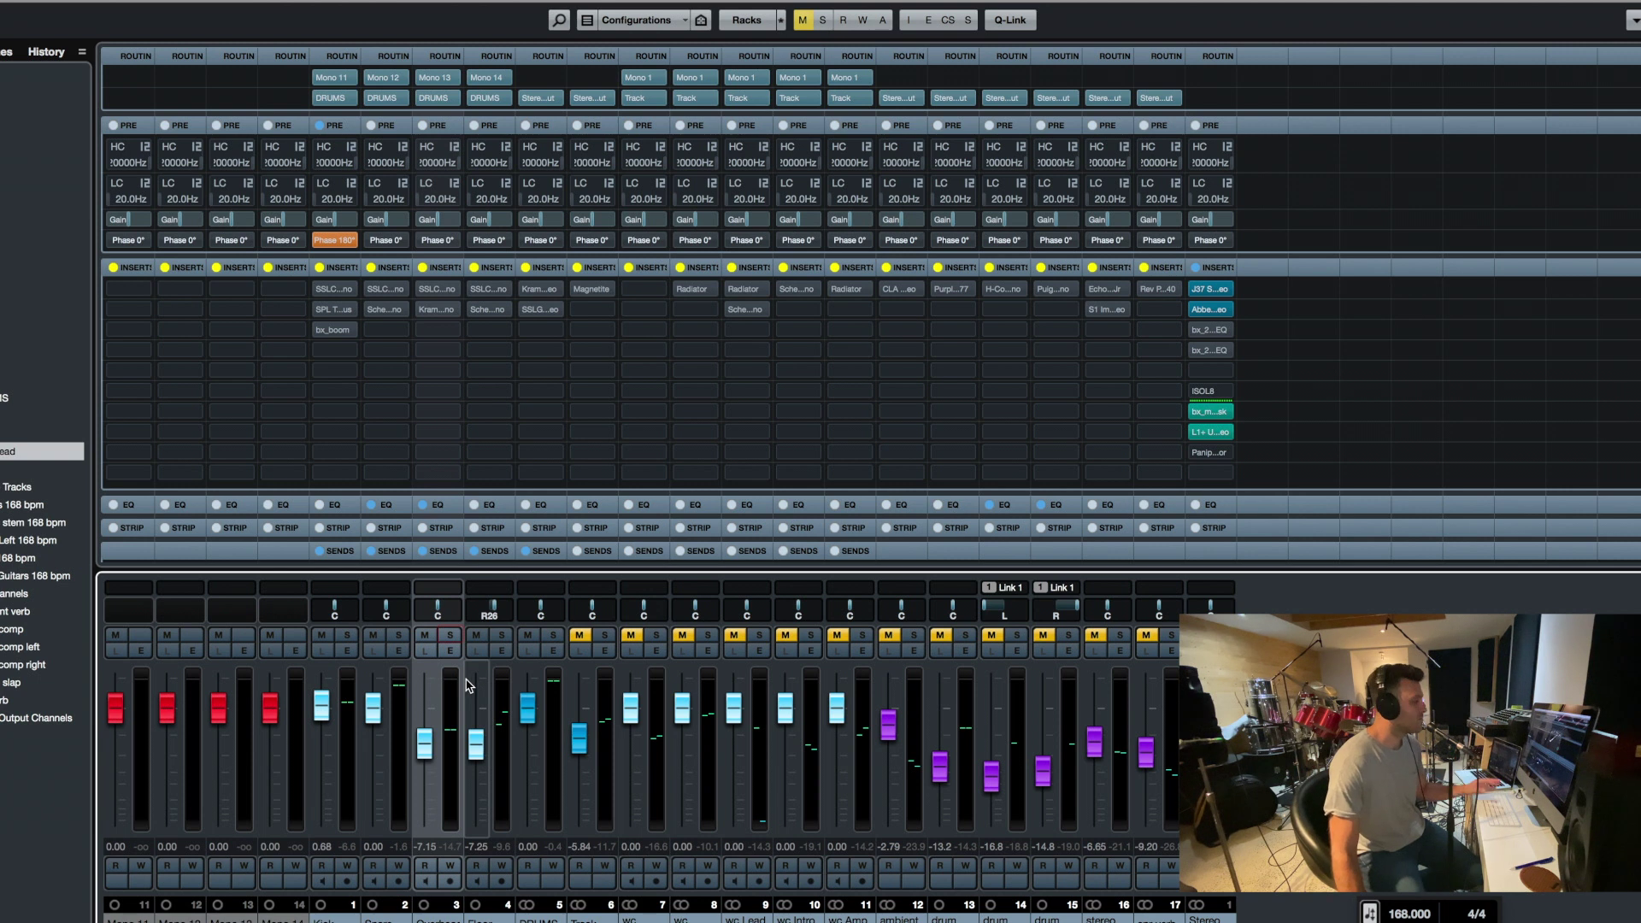
pyautogui.click(449, 637)
pyautogui.moveTo(424, 744); pyautogui.dragTo(424, 714)
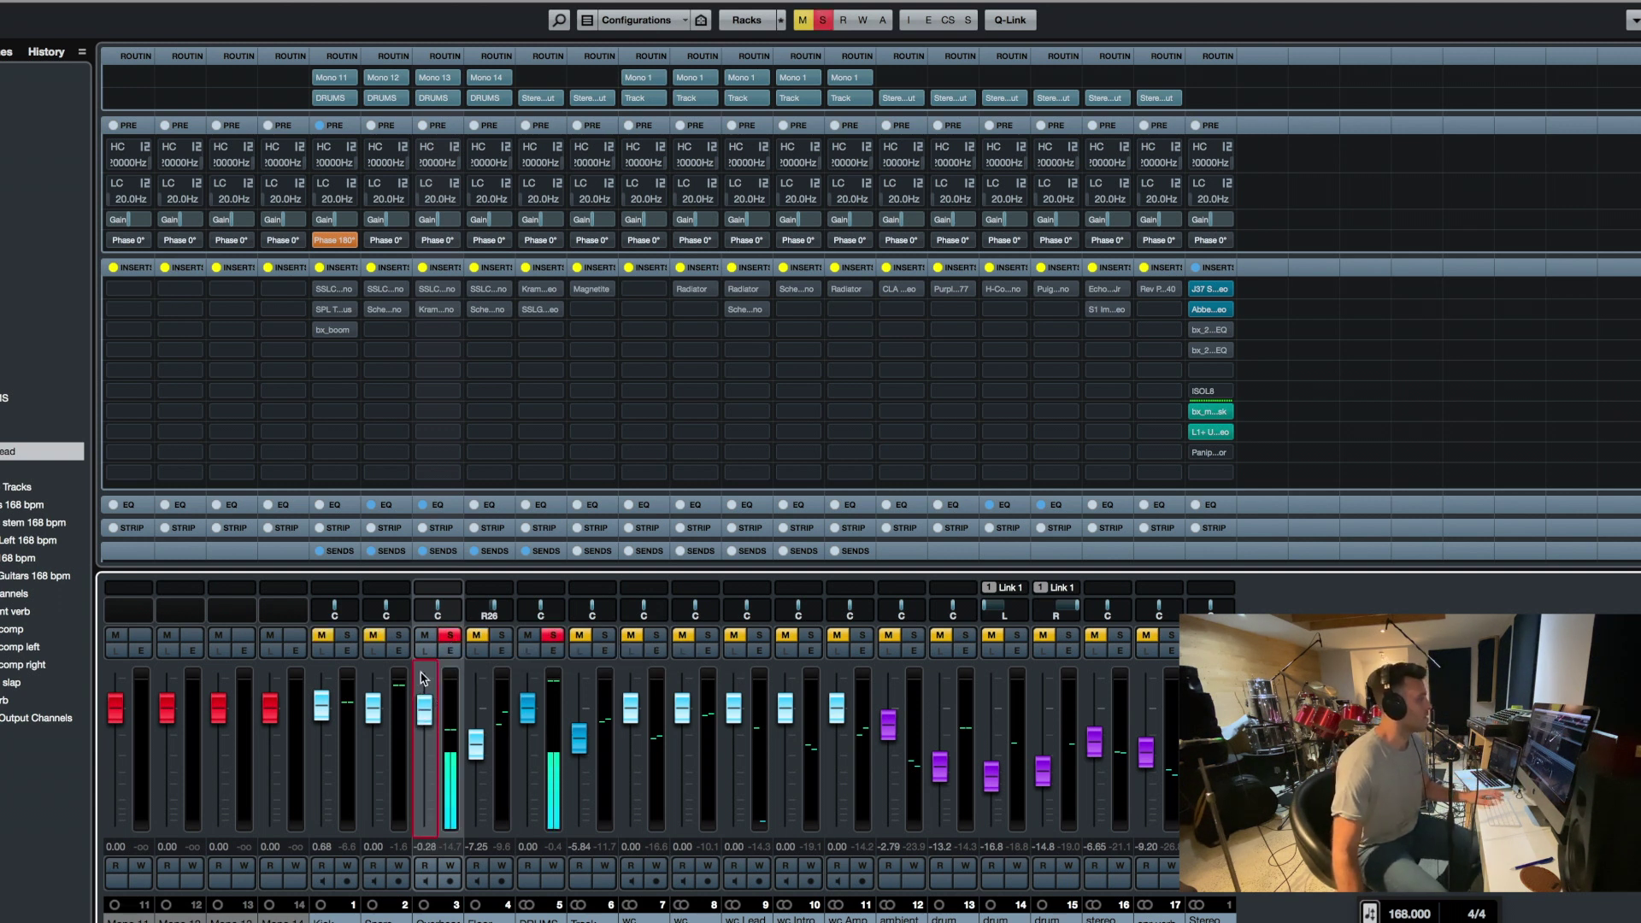
# Reactivate the SSLChannel Mono insert on the Overhead channel and review its HF and HMF equalizer settings
pyautogui.click(438, 291)
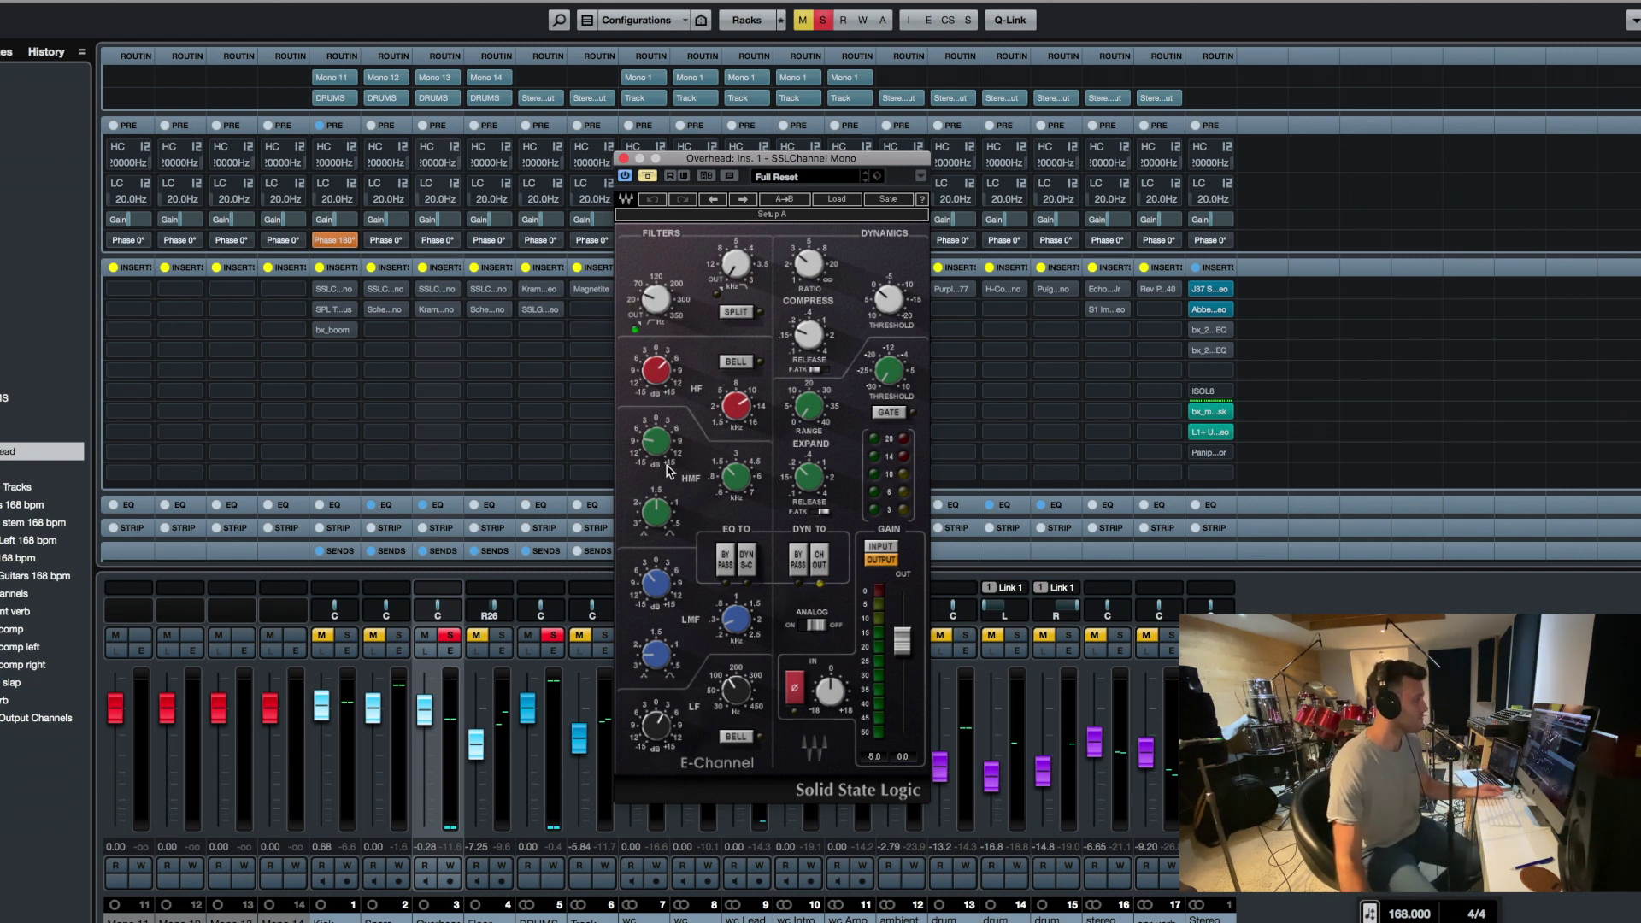
pyautogui.click(650, 176)
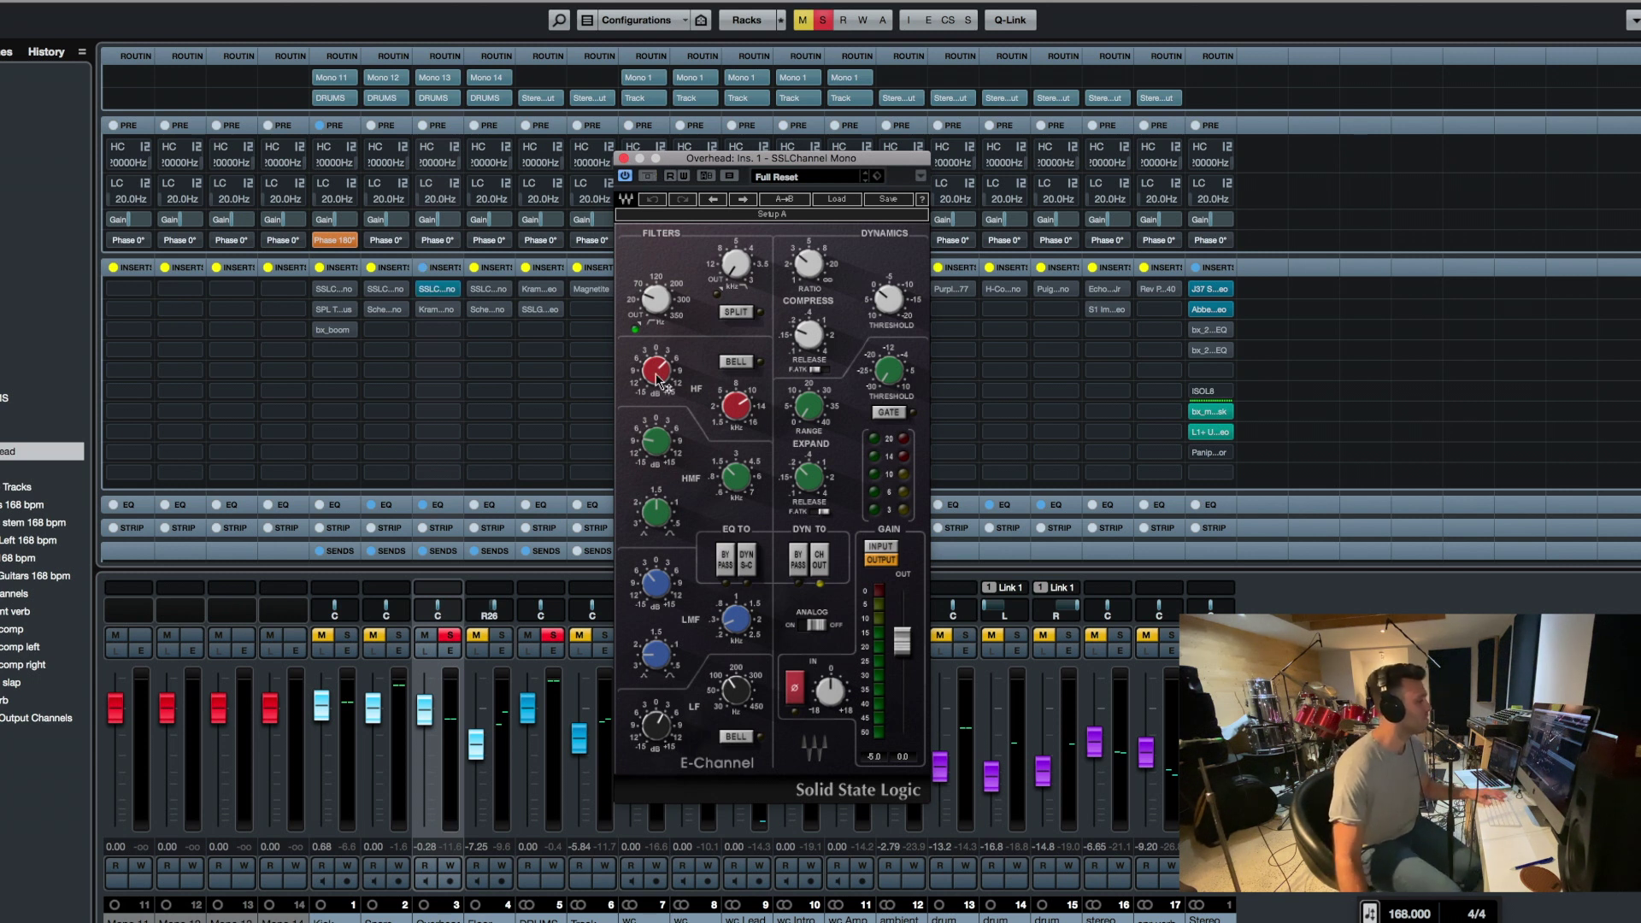
pyautogui.moveTo(658, 382)
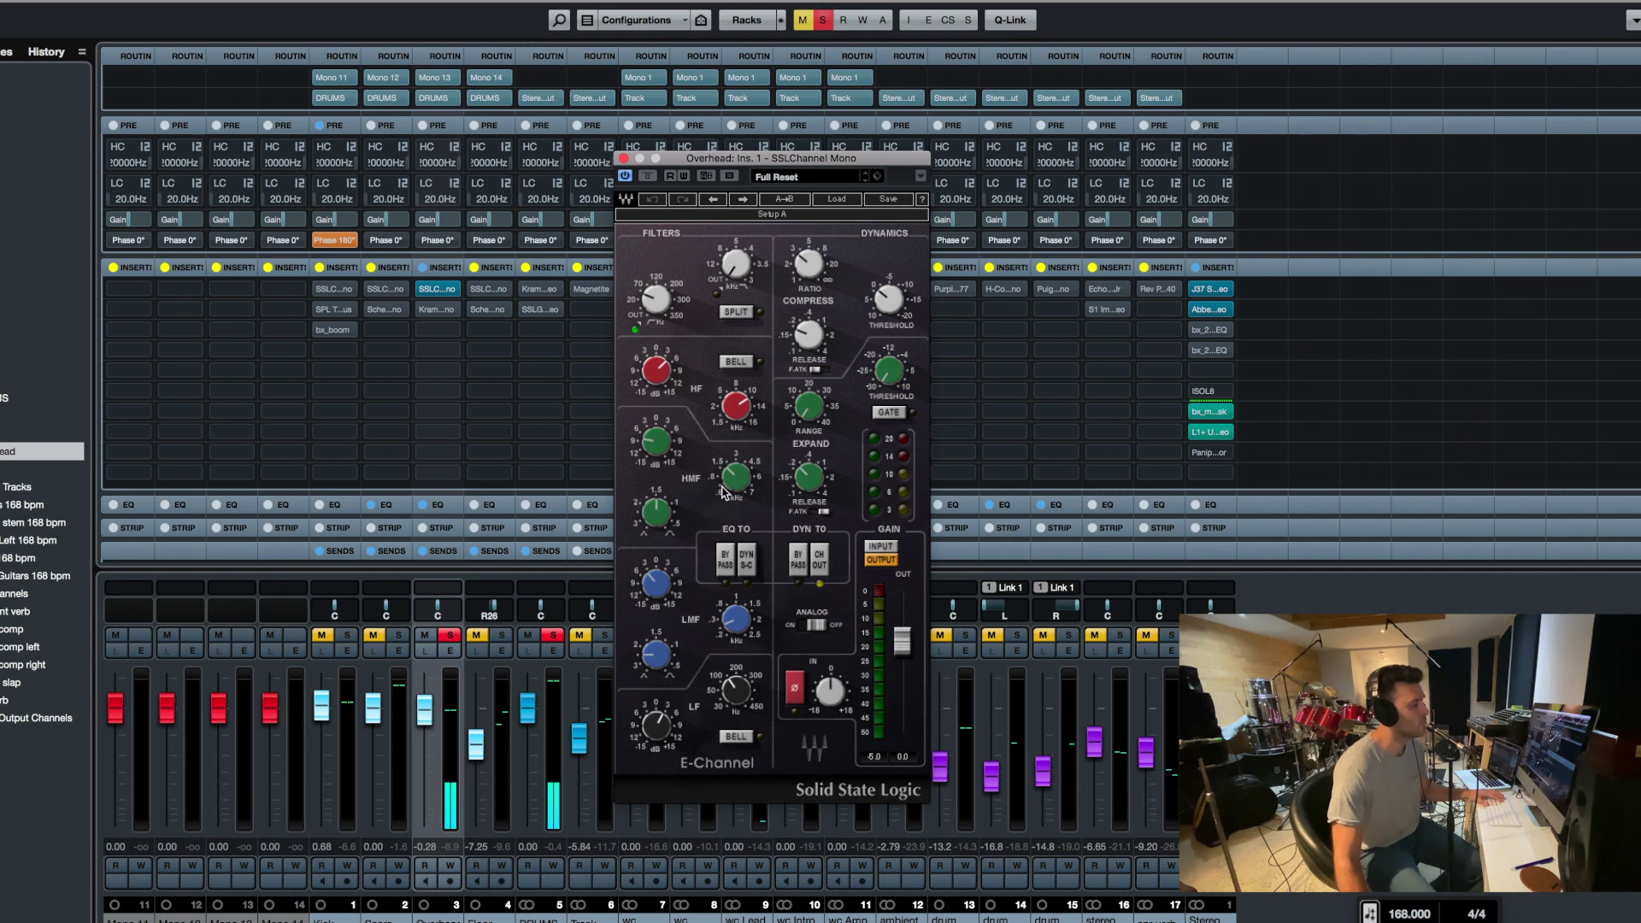
pyautogui.click(648, 446)
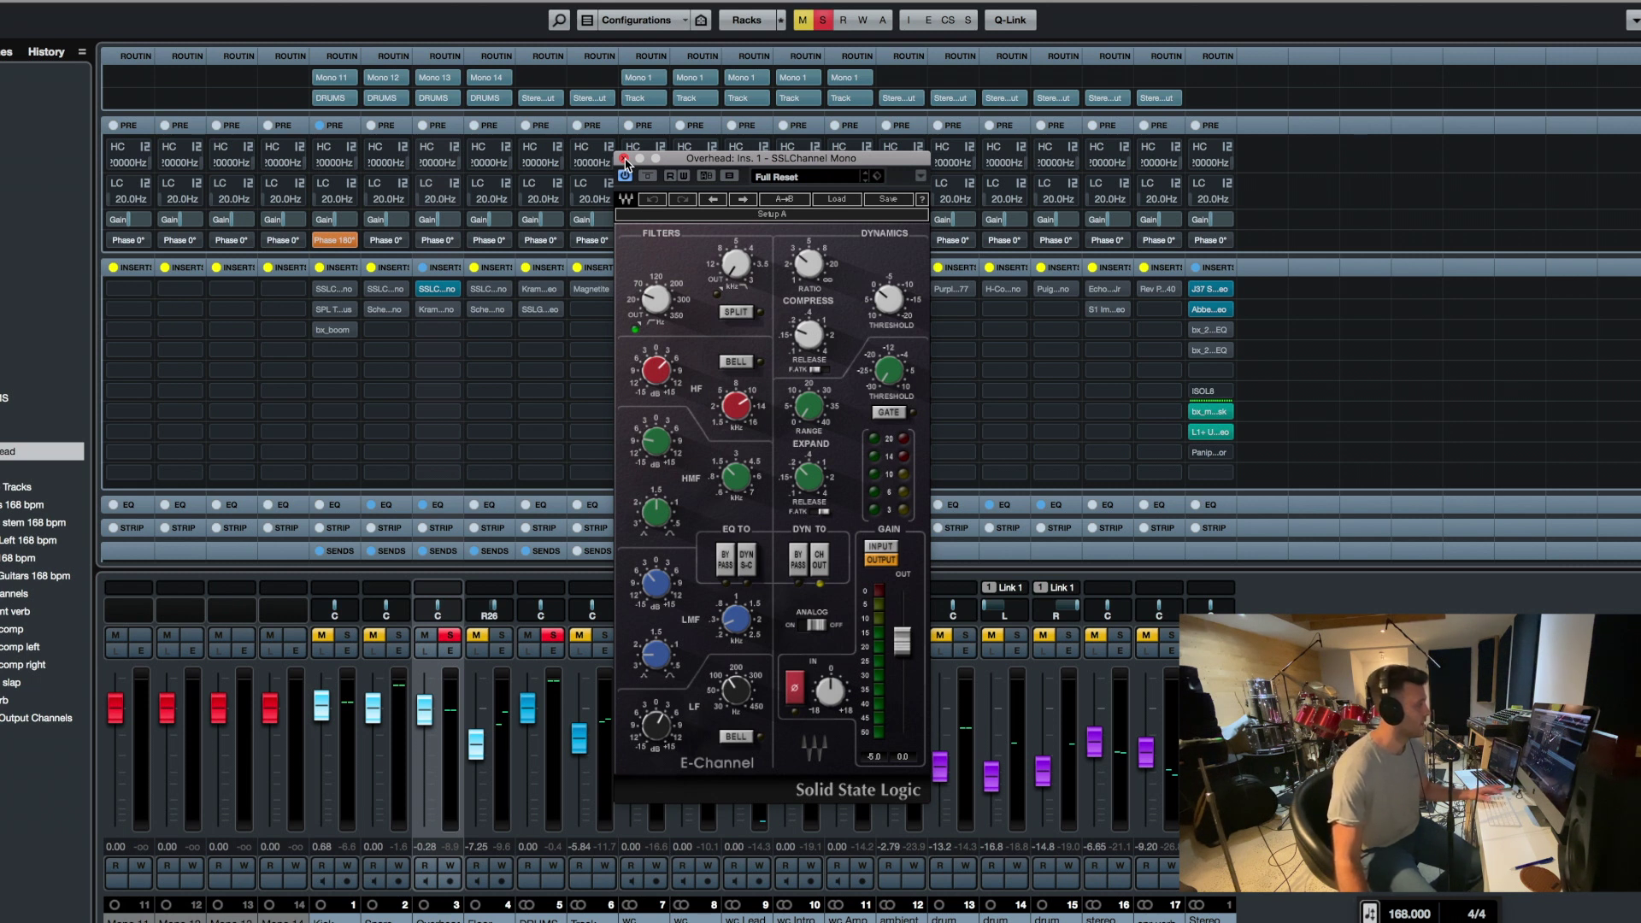
pyautogui.click(626, 161)
# Compare the Overhead channel's sound with its HMF equalizer band off and on in the channel settings
pyautogui.click(451, 650)
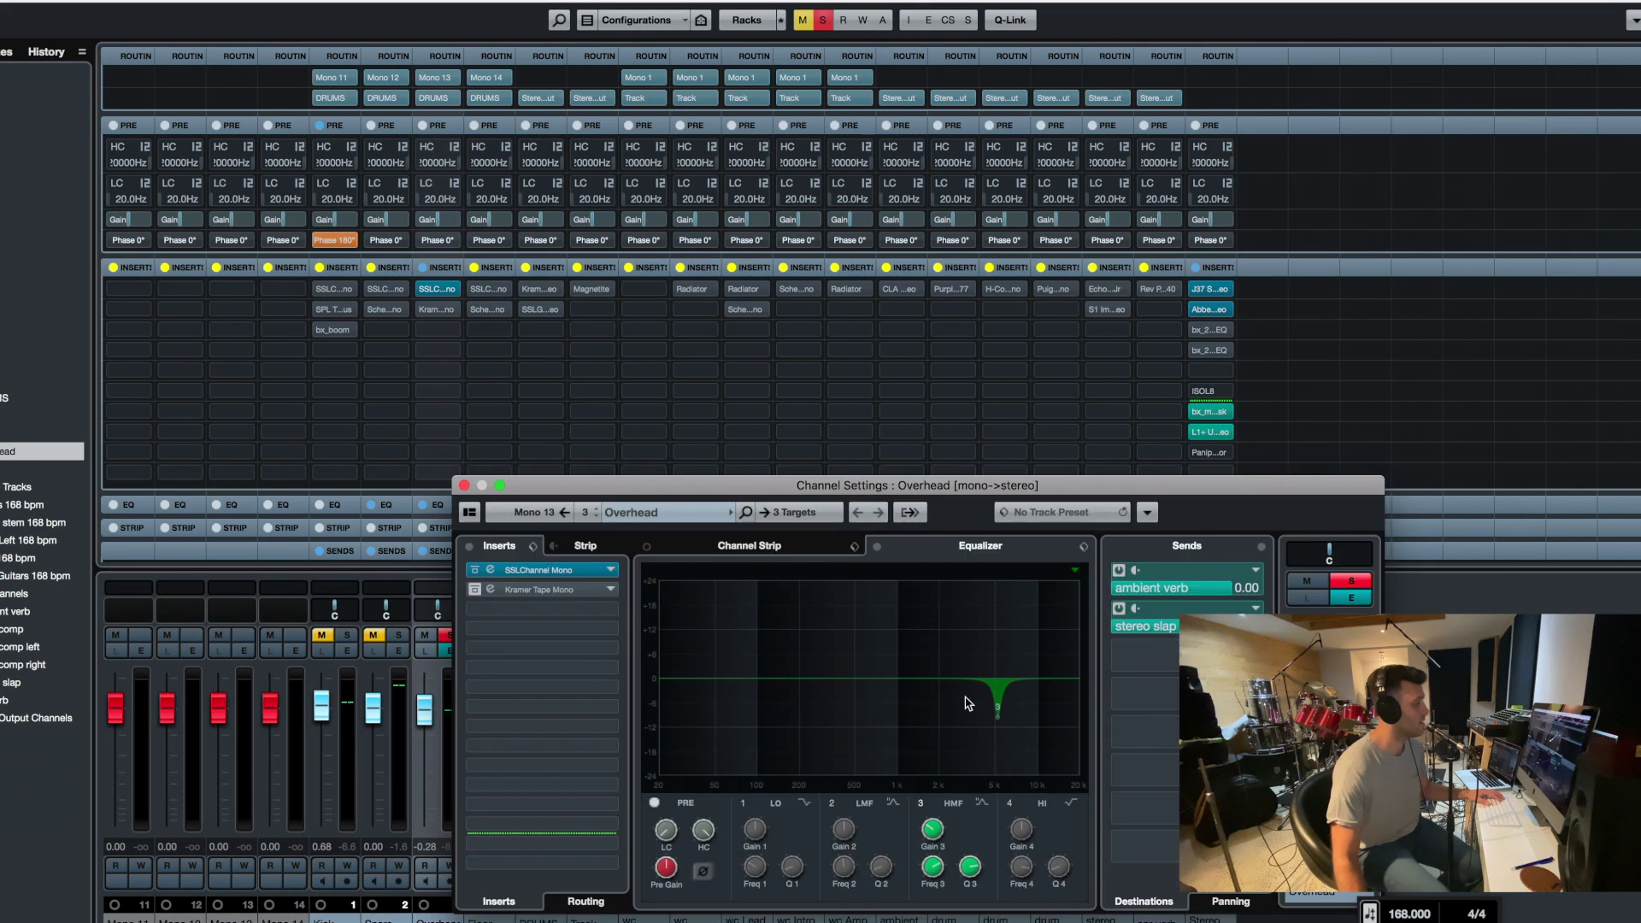
pyautogui.click(924, 804)
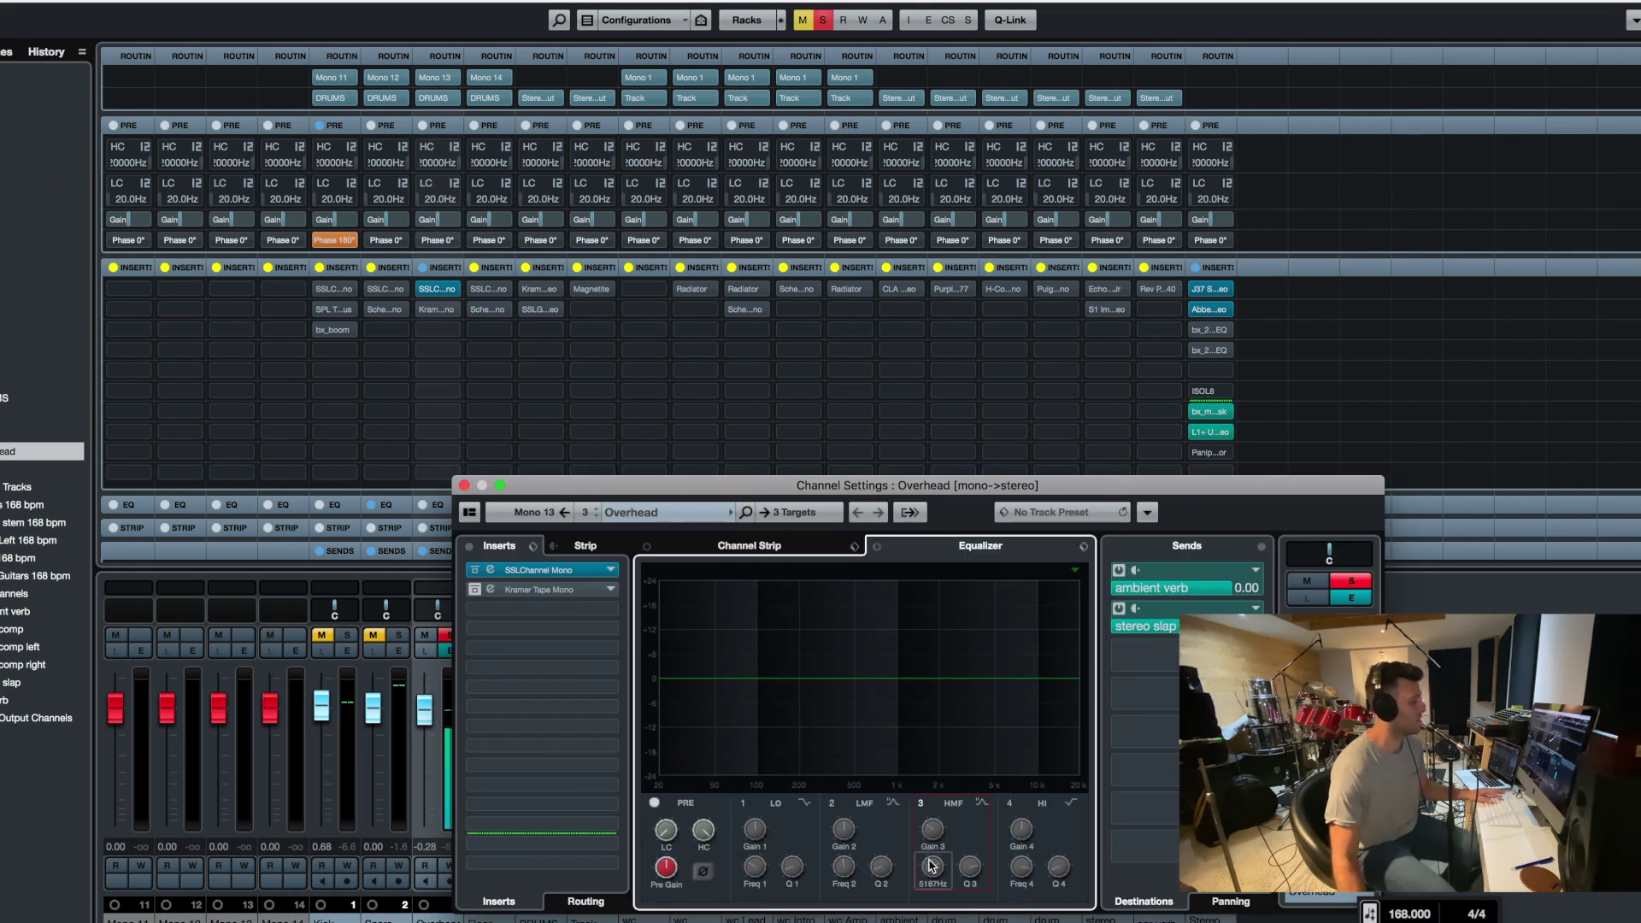
pyautogui.click(922, 805)
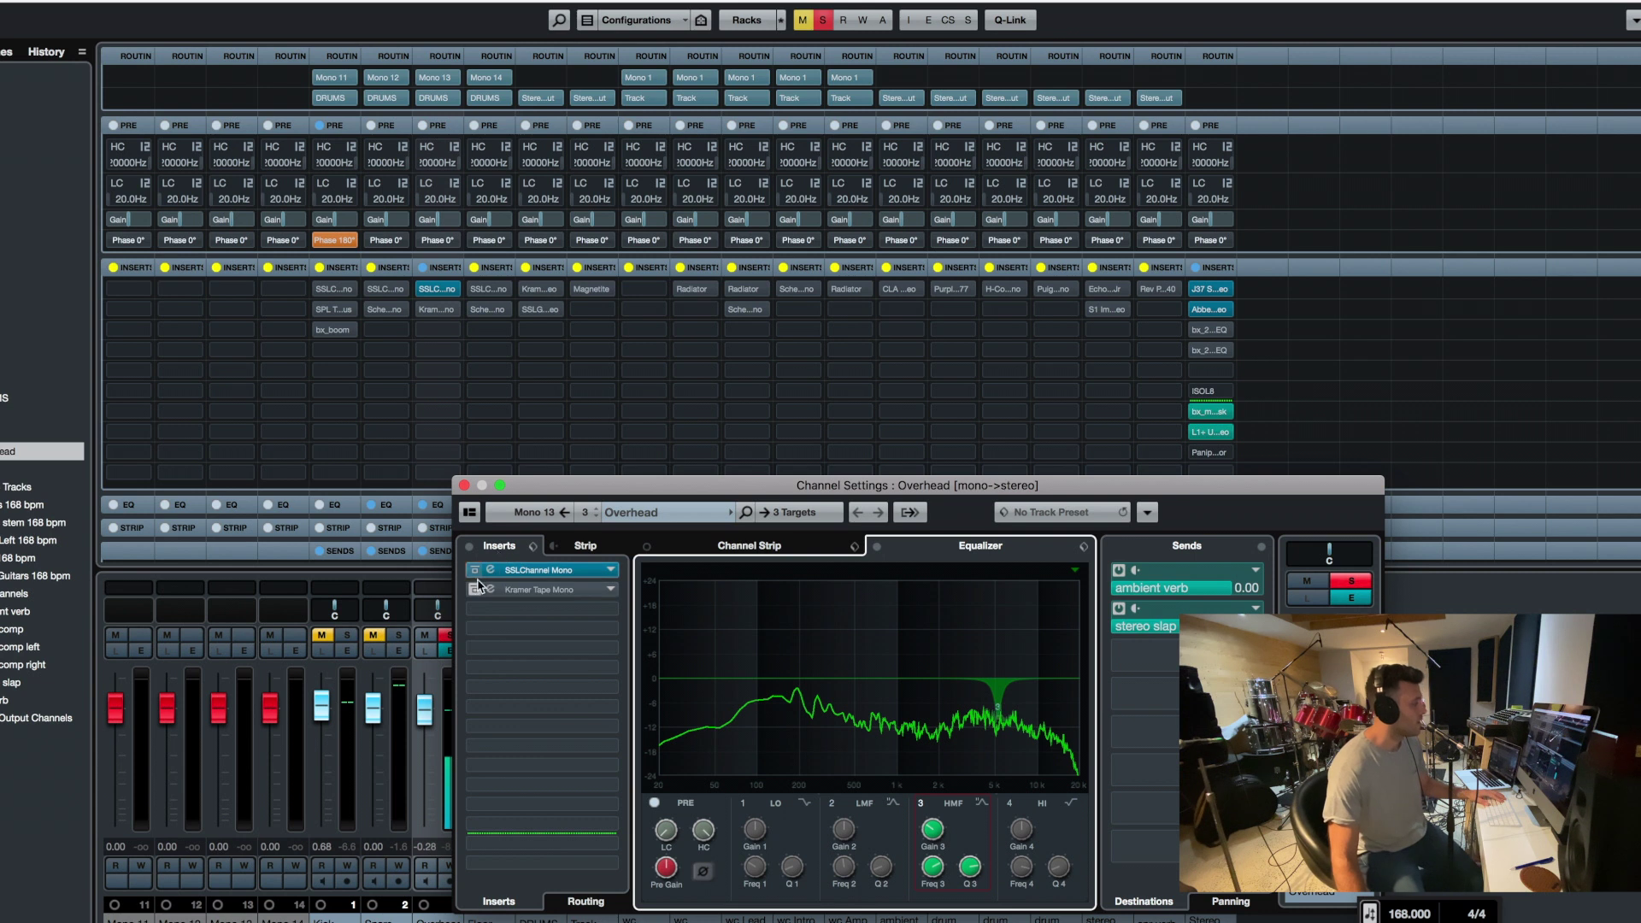
pyautogui.click(465, 485)
# Solo the Kick and Snare together with the Overhead, and reactivate the Kramer PIE insert on the DRUMS group
pyautogui.click(347, 635)
pyautogui.click(321, 635)
pyautogui.click(398, 635)
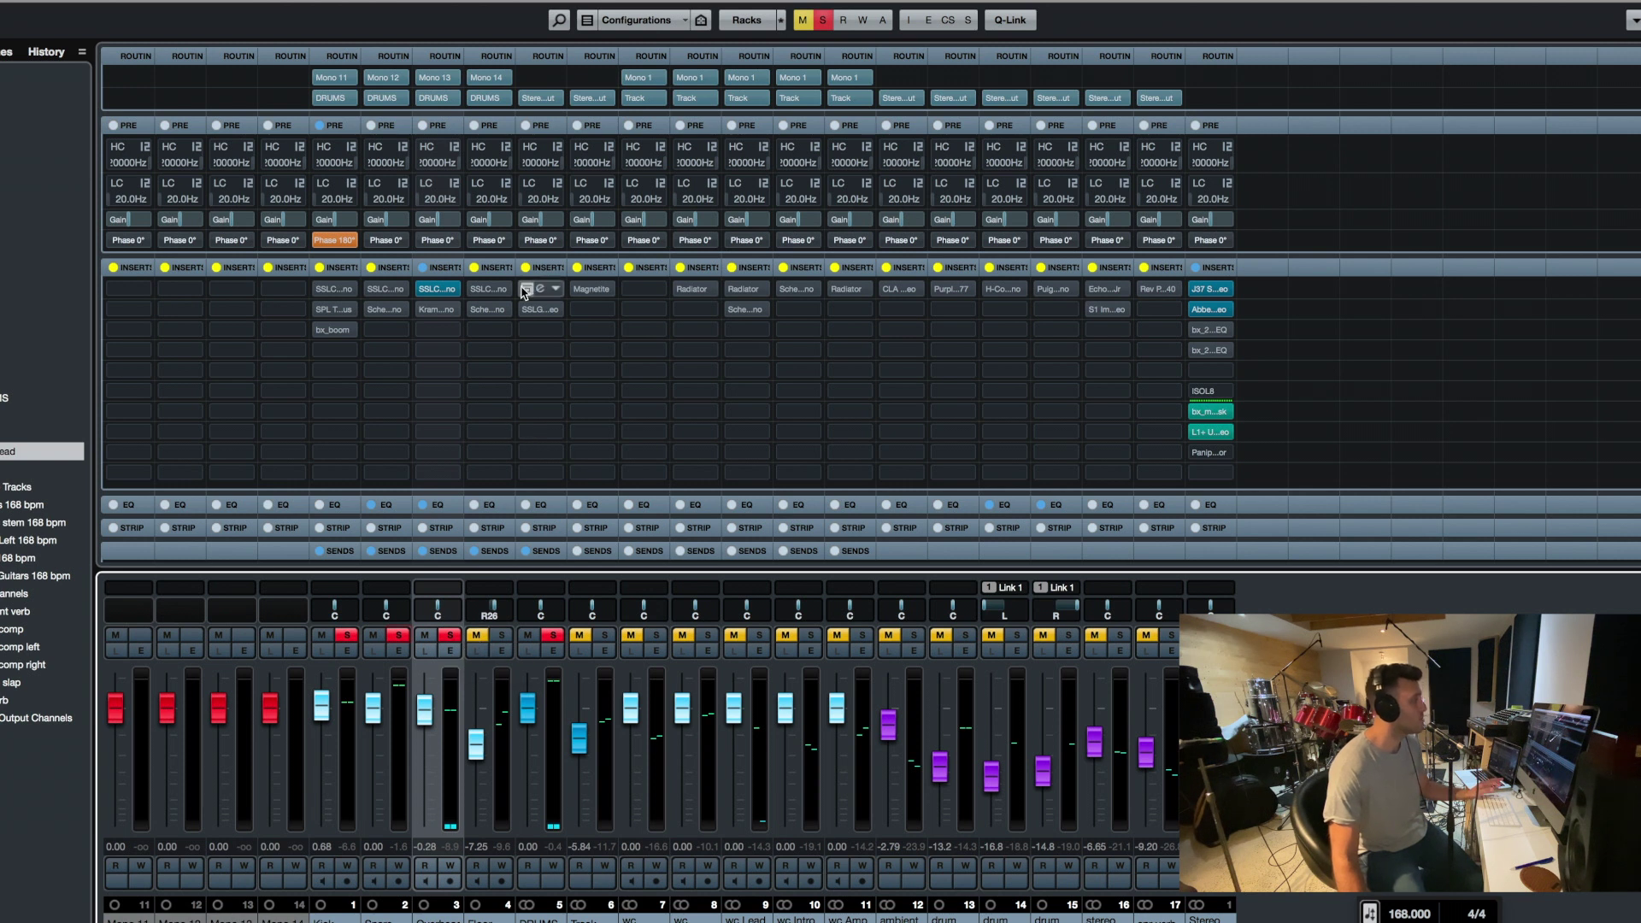
pyautogui.click(525, 268)
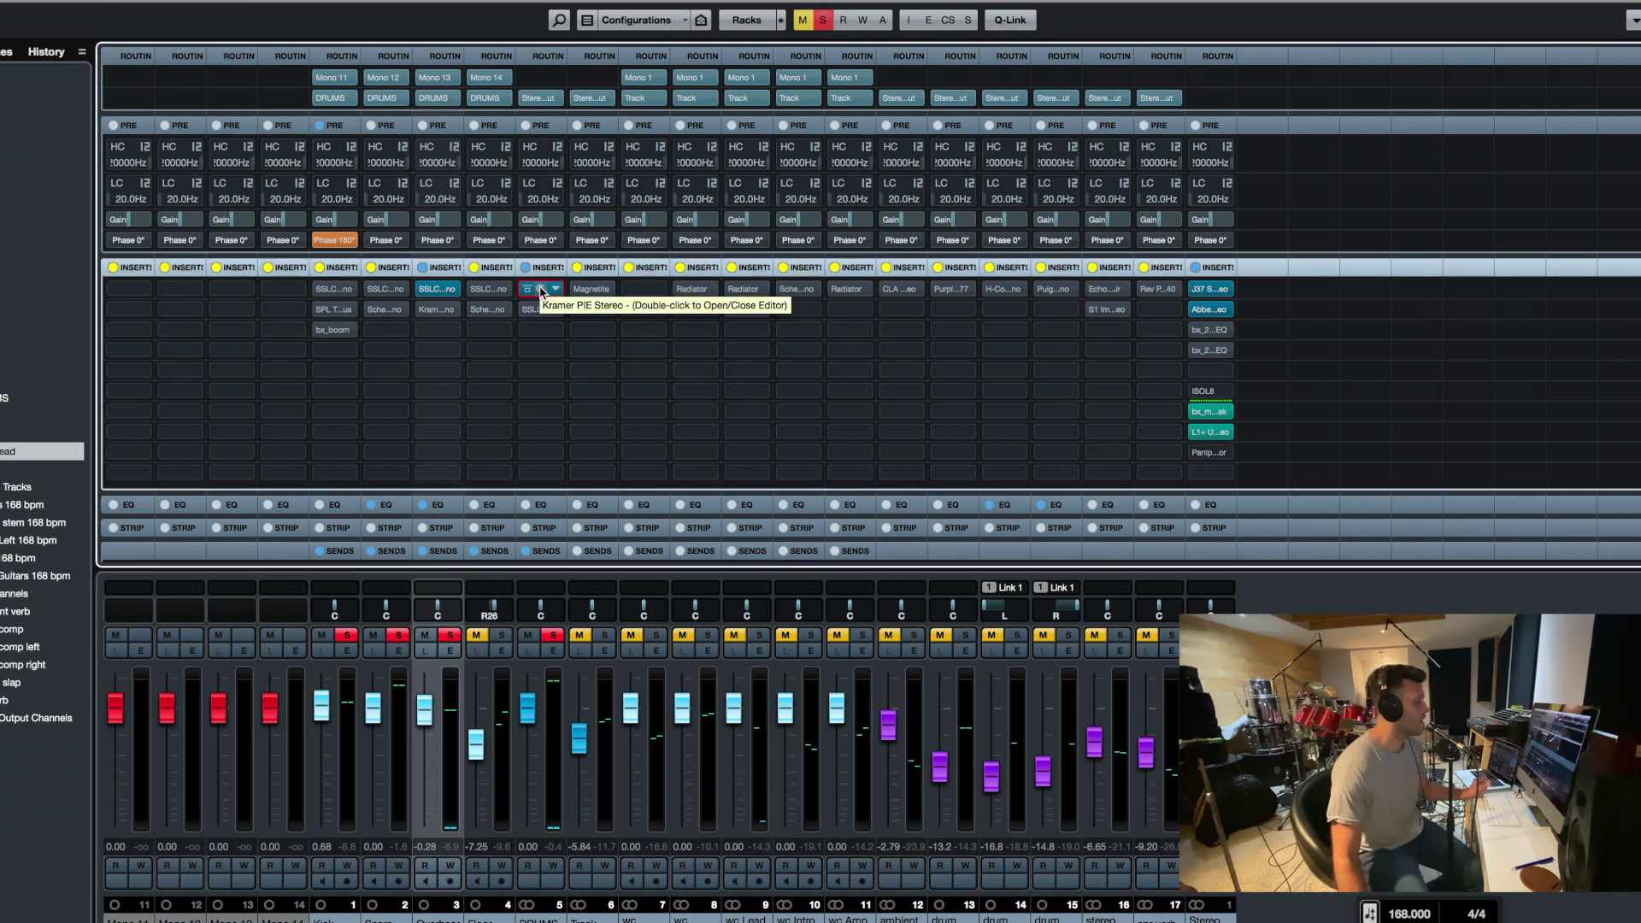
# Add channel 4 to the soloed drums and play them while reviewing the Kramer PIE Stereo settings on the DRUMS group
pyautogui.click(502, 635)
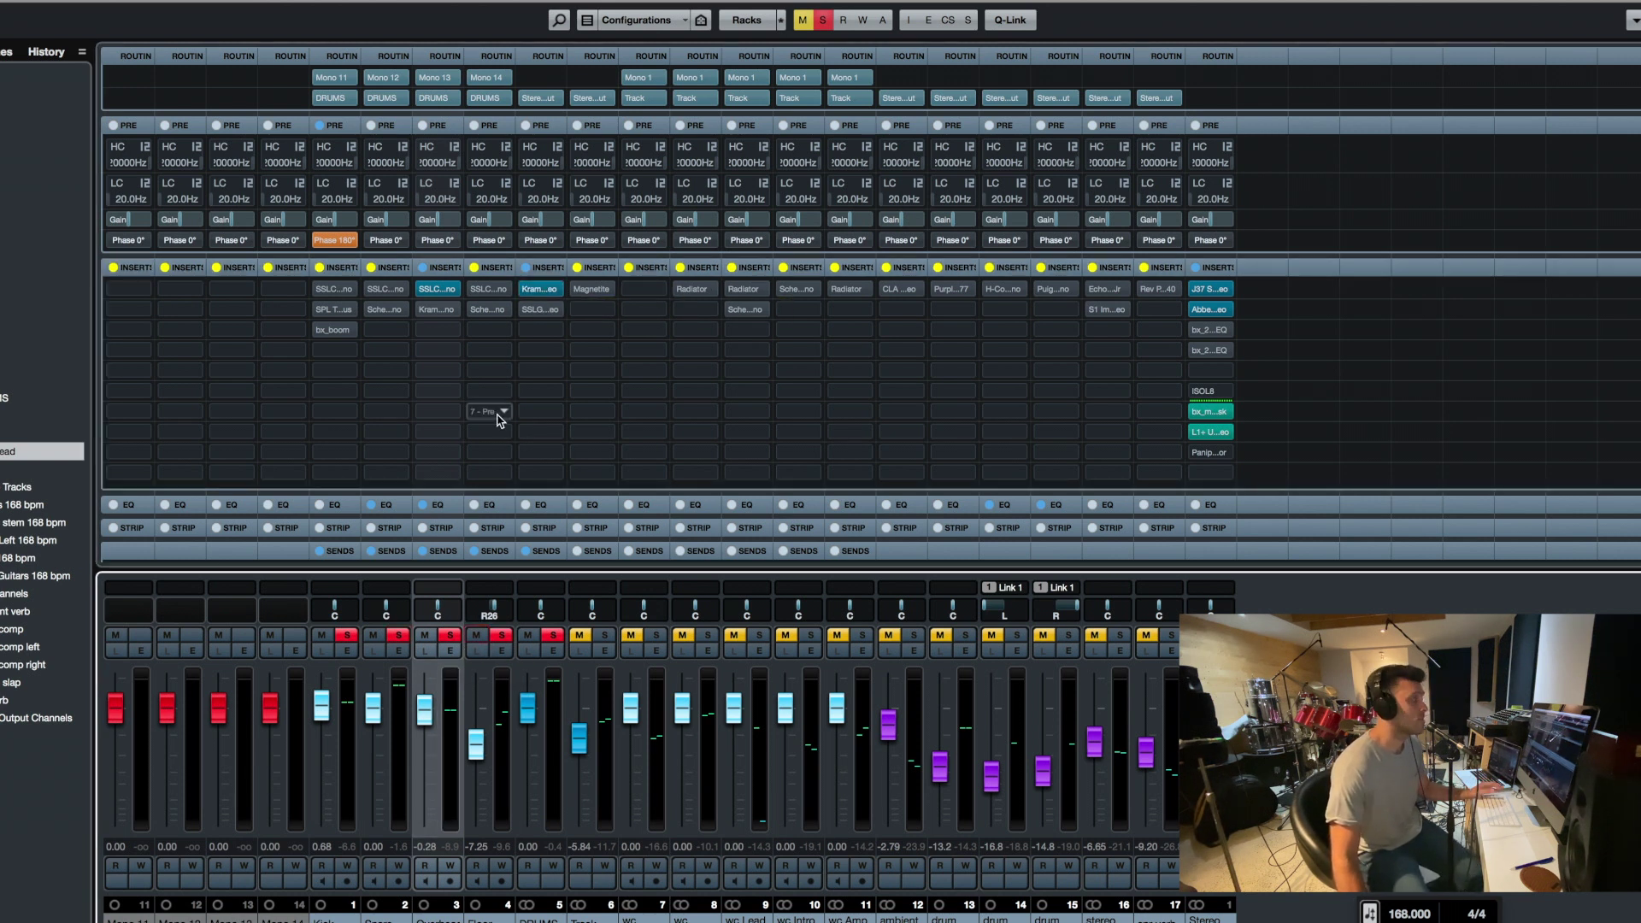
pyautogui.click(540, 292)
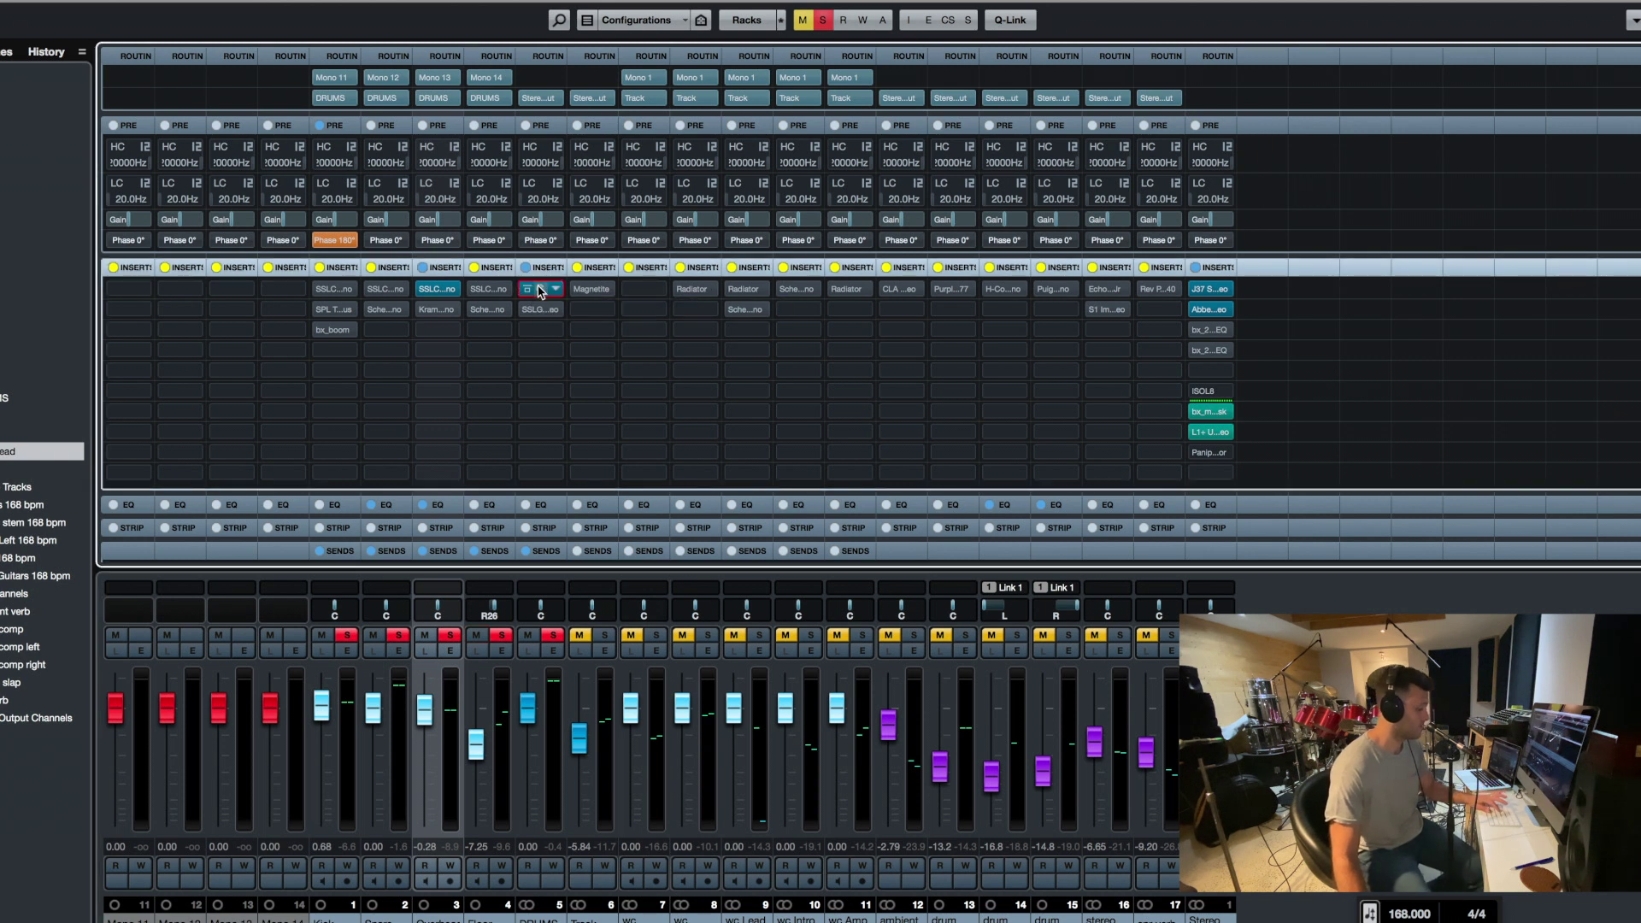
pyautogui.doubleClick(540, 291)
pyautogui.press('space')
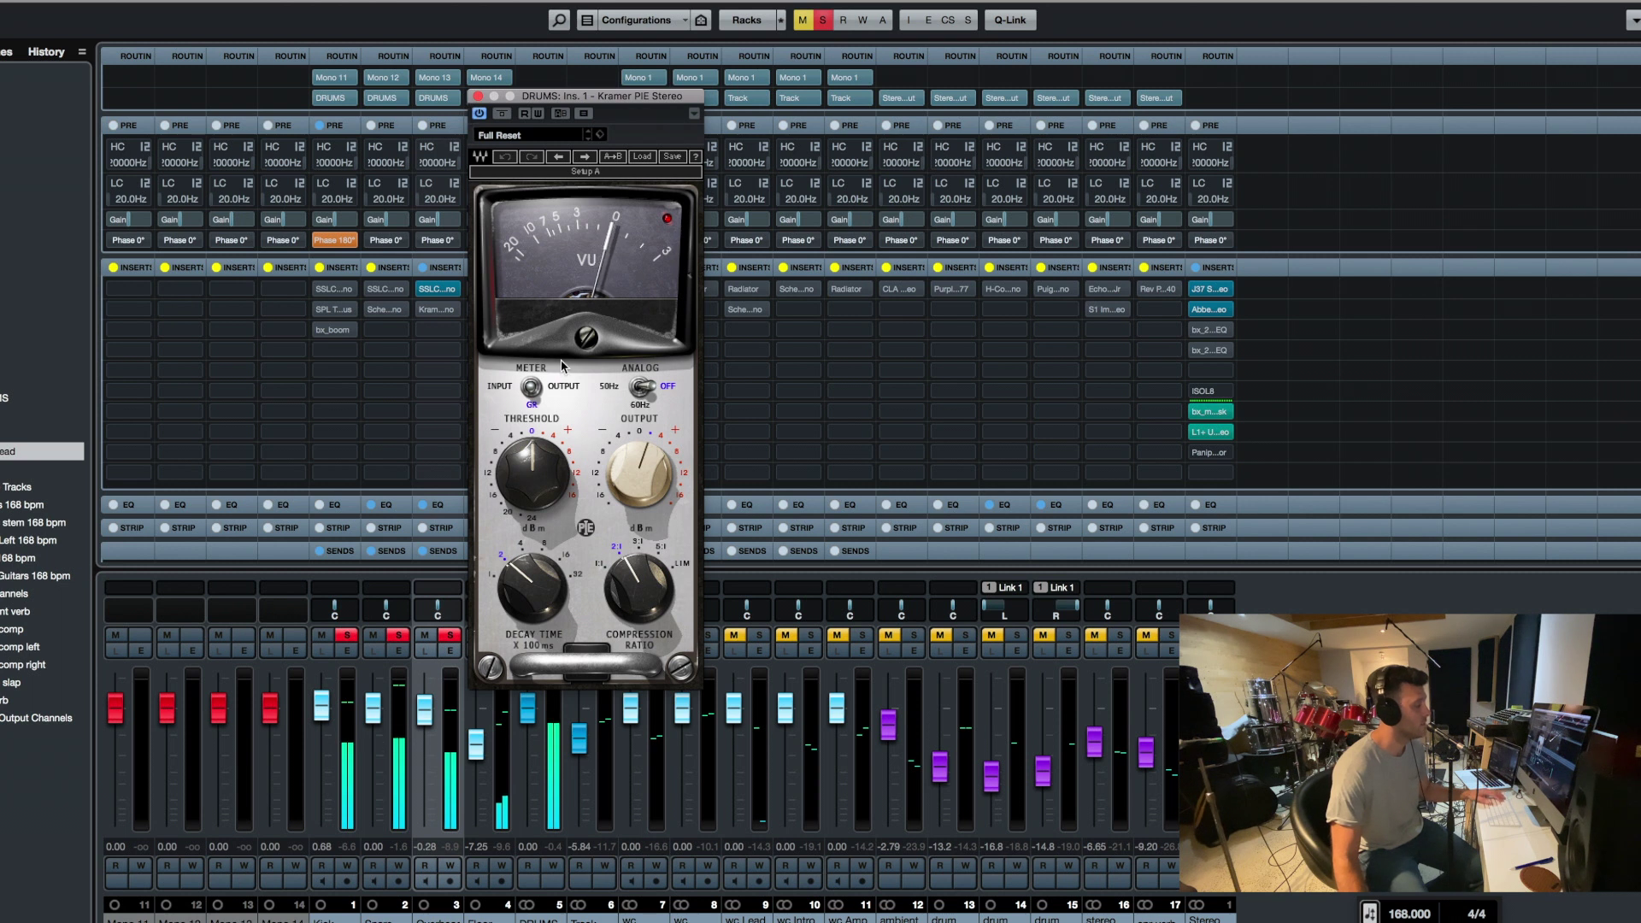
pyautogui.click(480, 96)
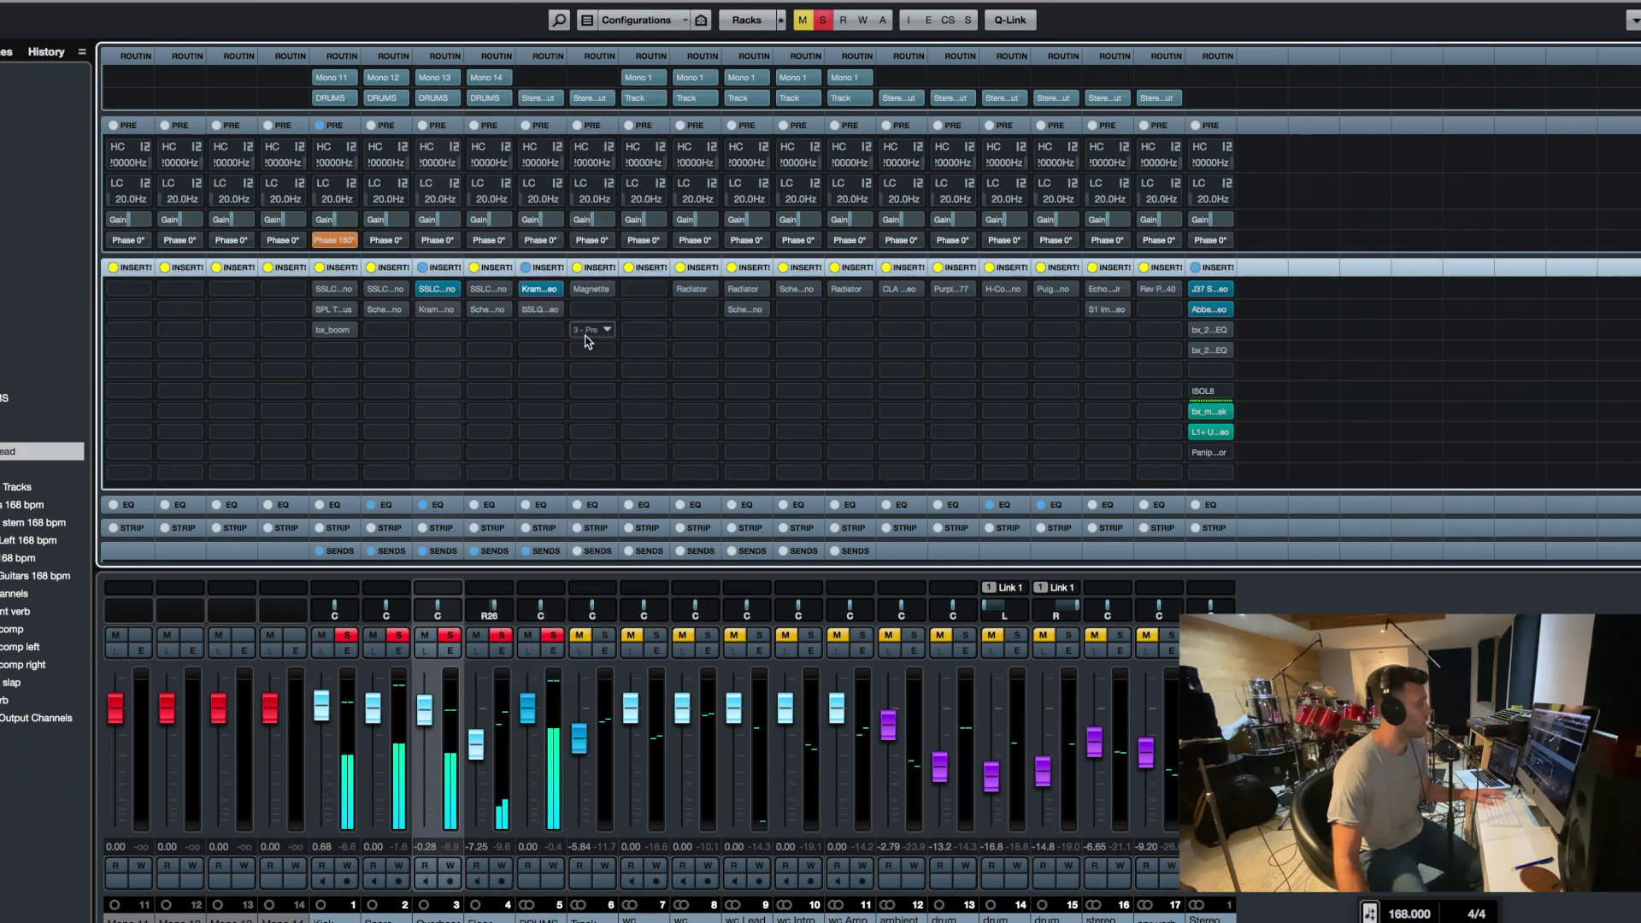
# Reactivate the SSLGChannel Stereo insert on the DRUMS group and listen to the soloed drums through it
pyautogui.click(541, 313)
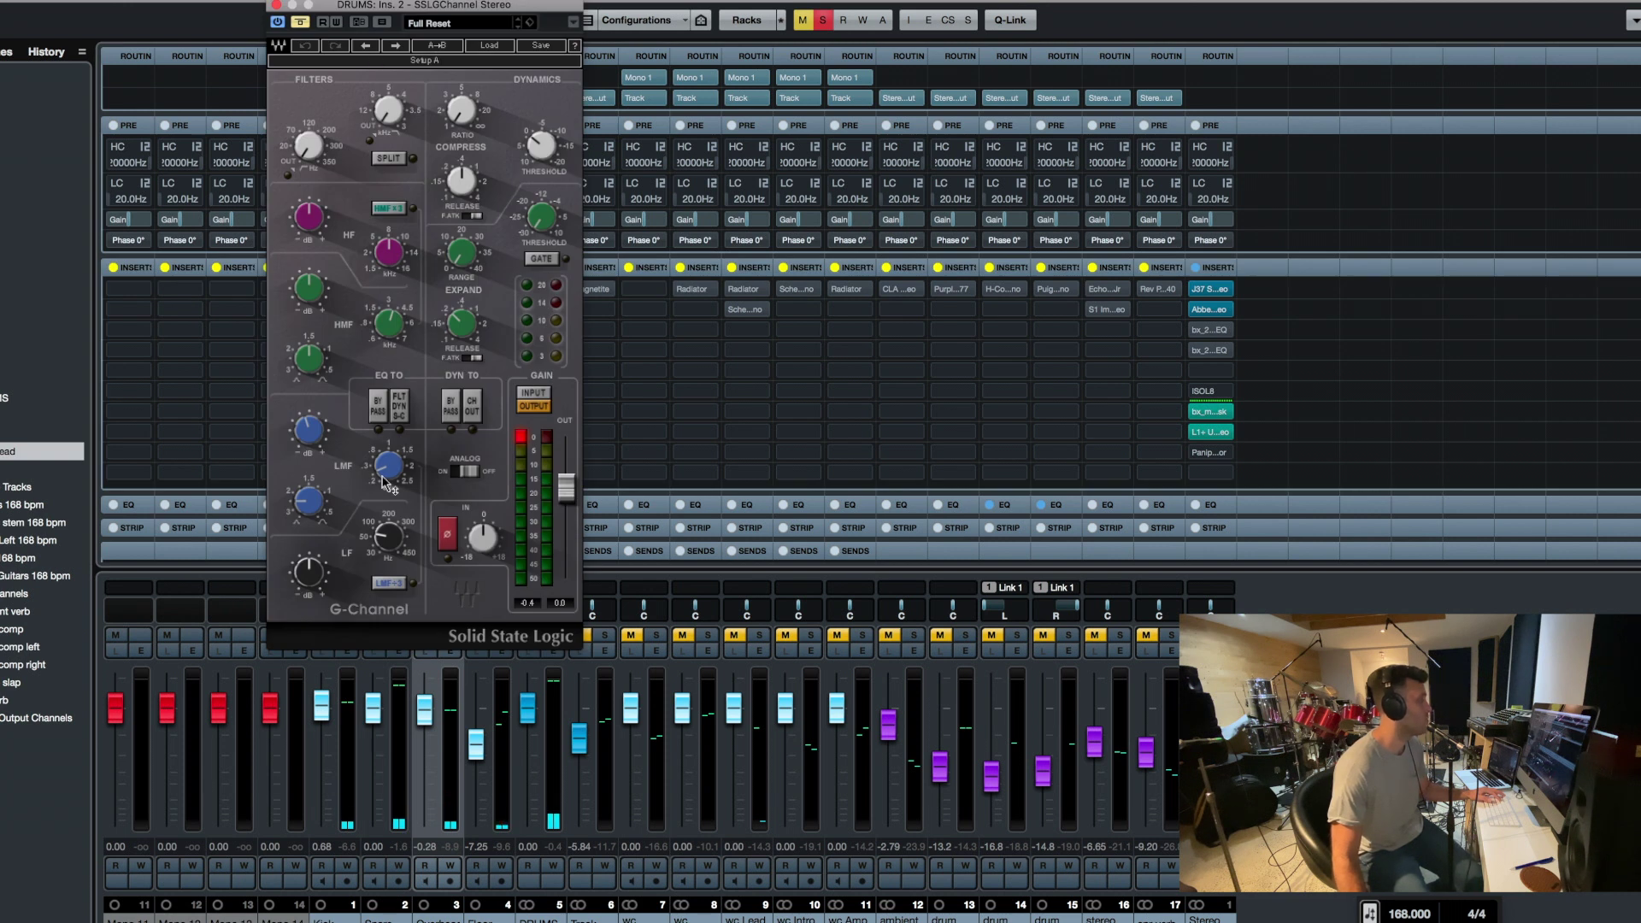
pyautogui.click(301, 23)
pyautogui.press('space')
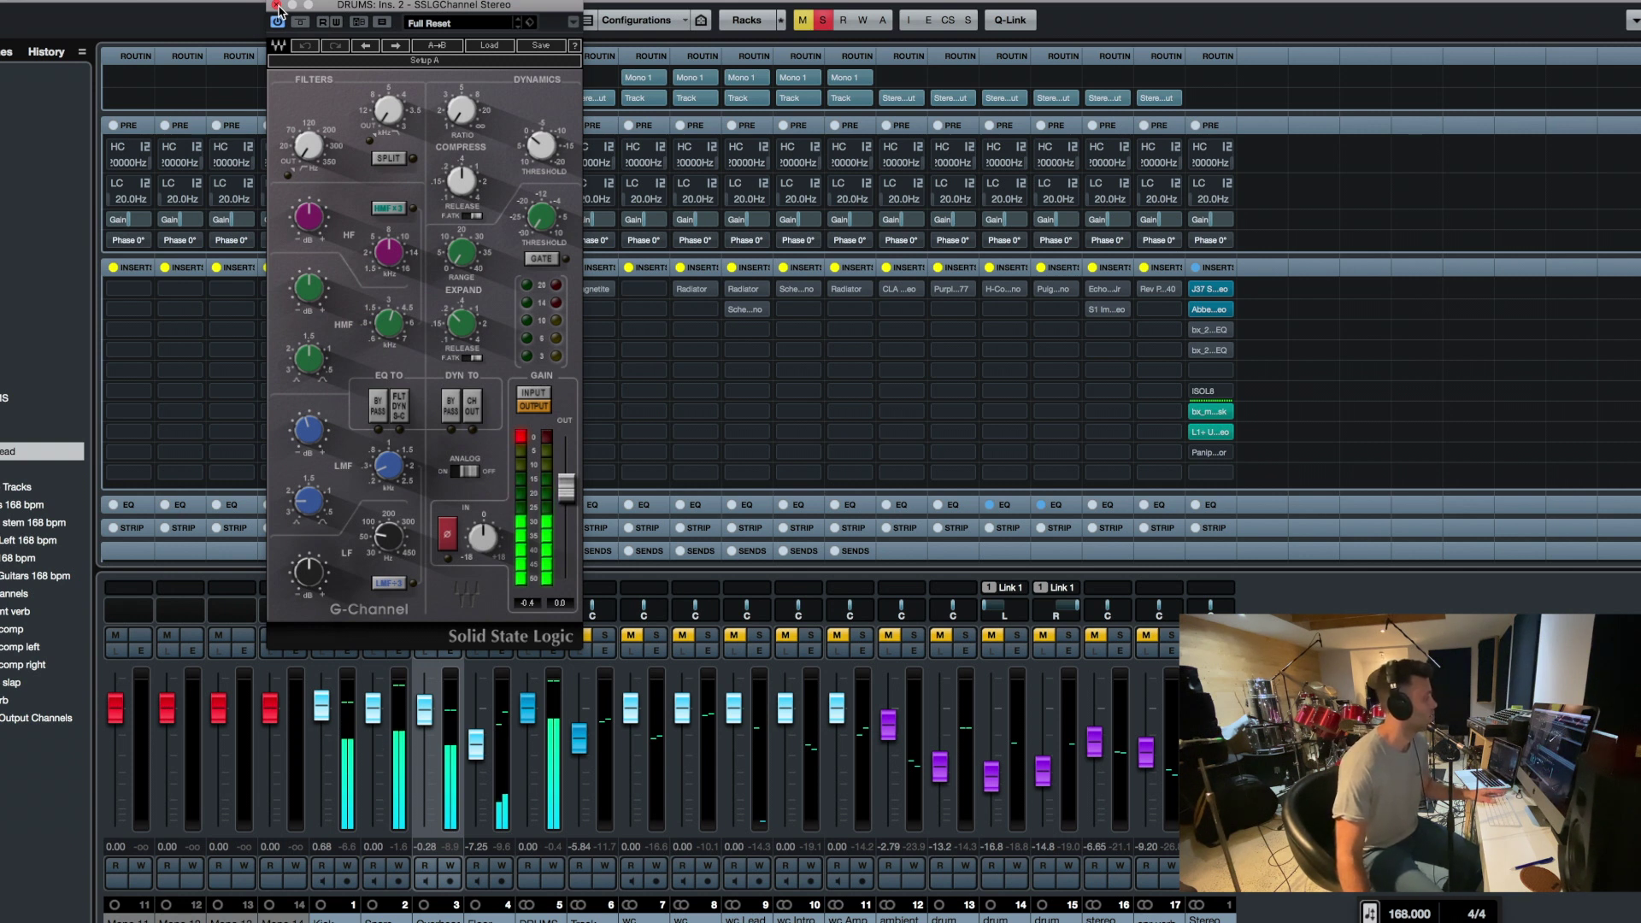
pyautogui.click(276, 7)
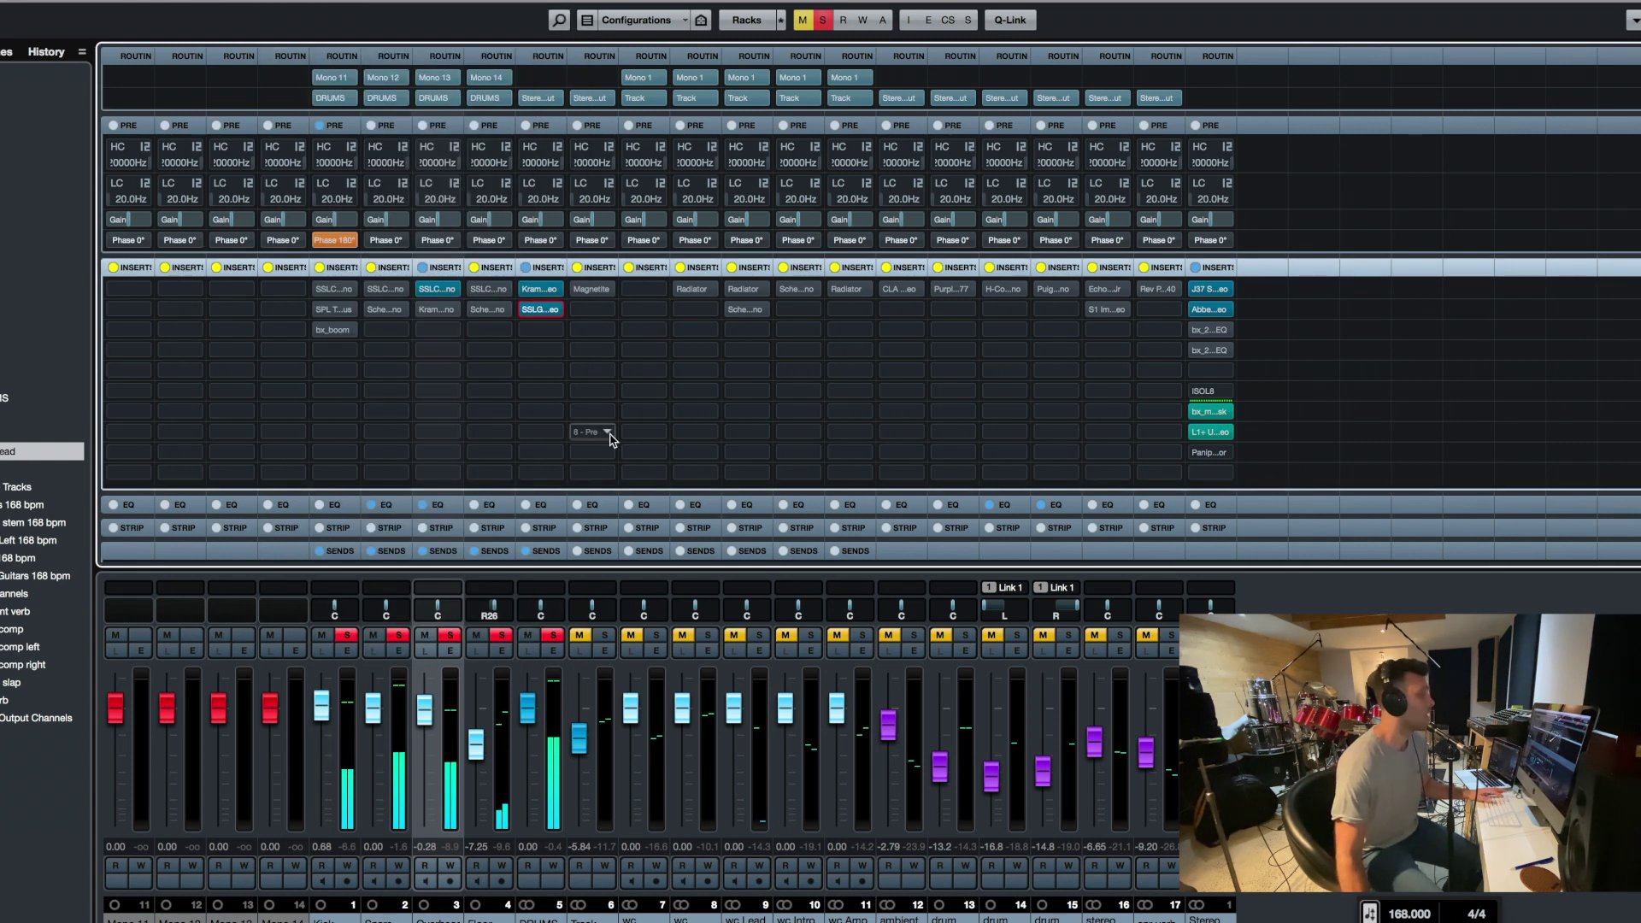
# Clear all solos, solo the Kick, and reactivate its SSLChannel Mono insert while reviewing the plug-in's settings
pyautogui.click(820, 20)
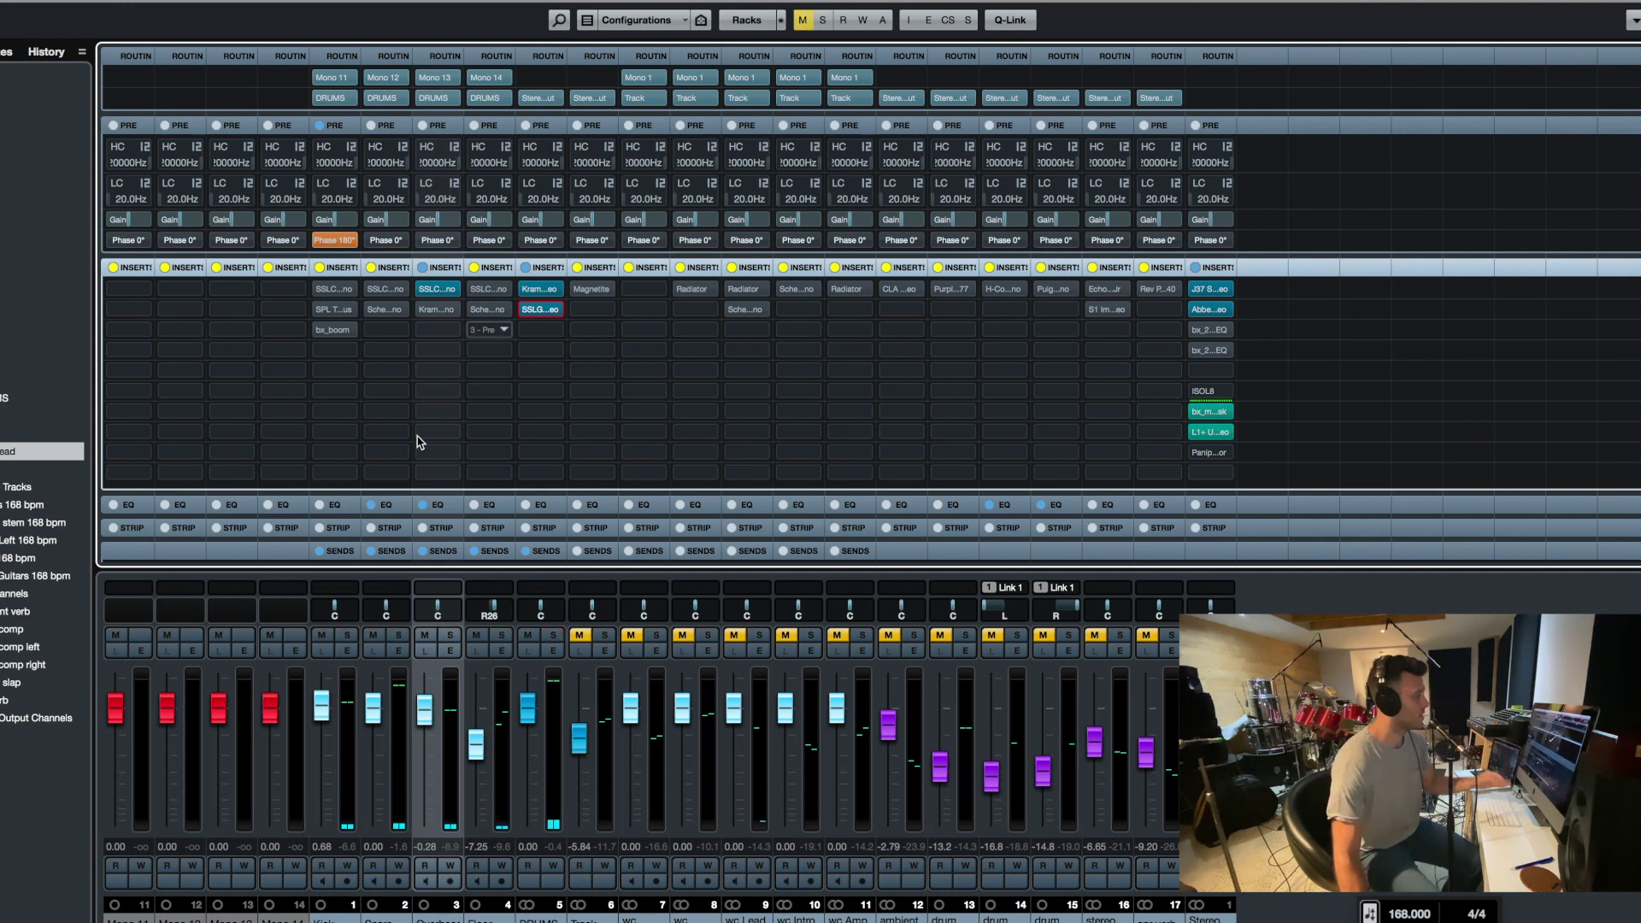
pyautogui.click(347, 636)
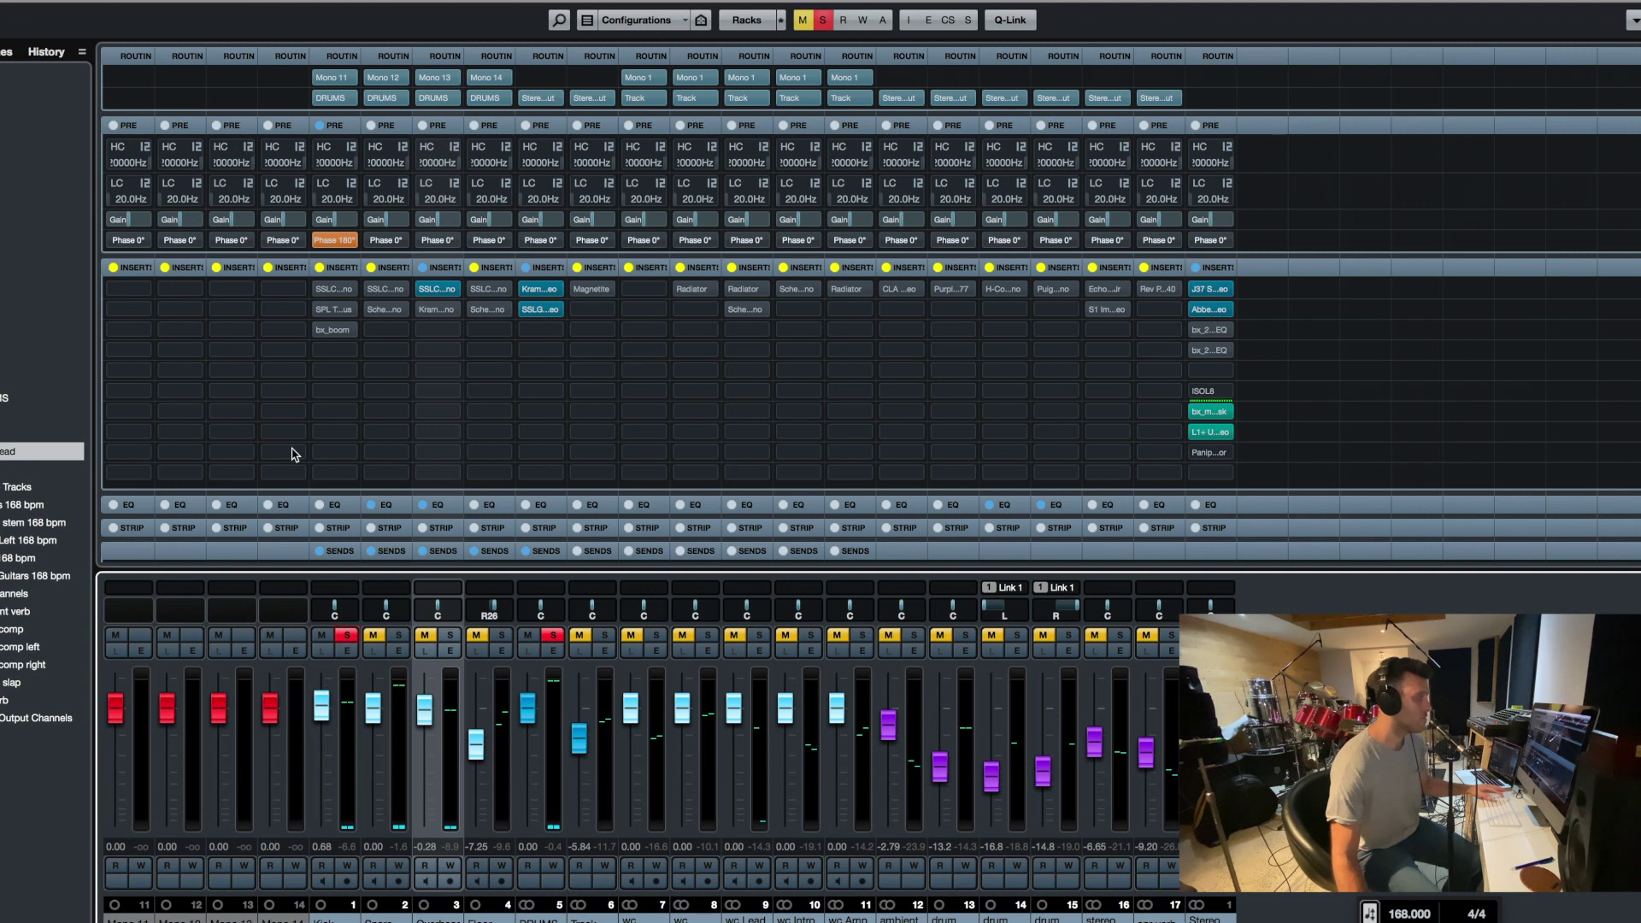
pyautogui.click(317, 291)
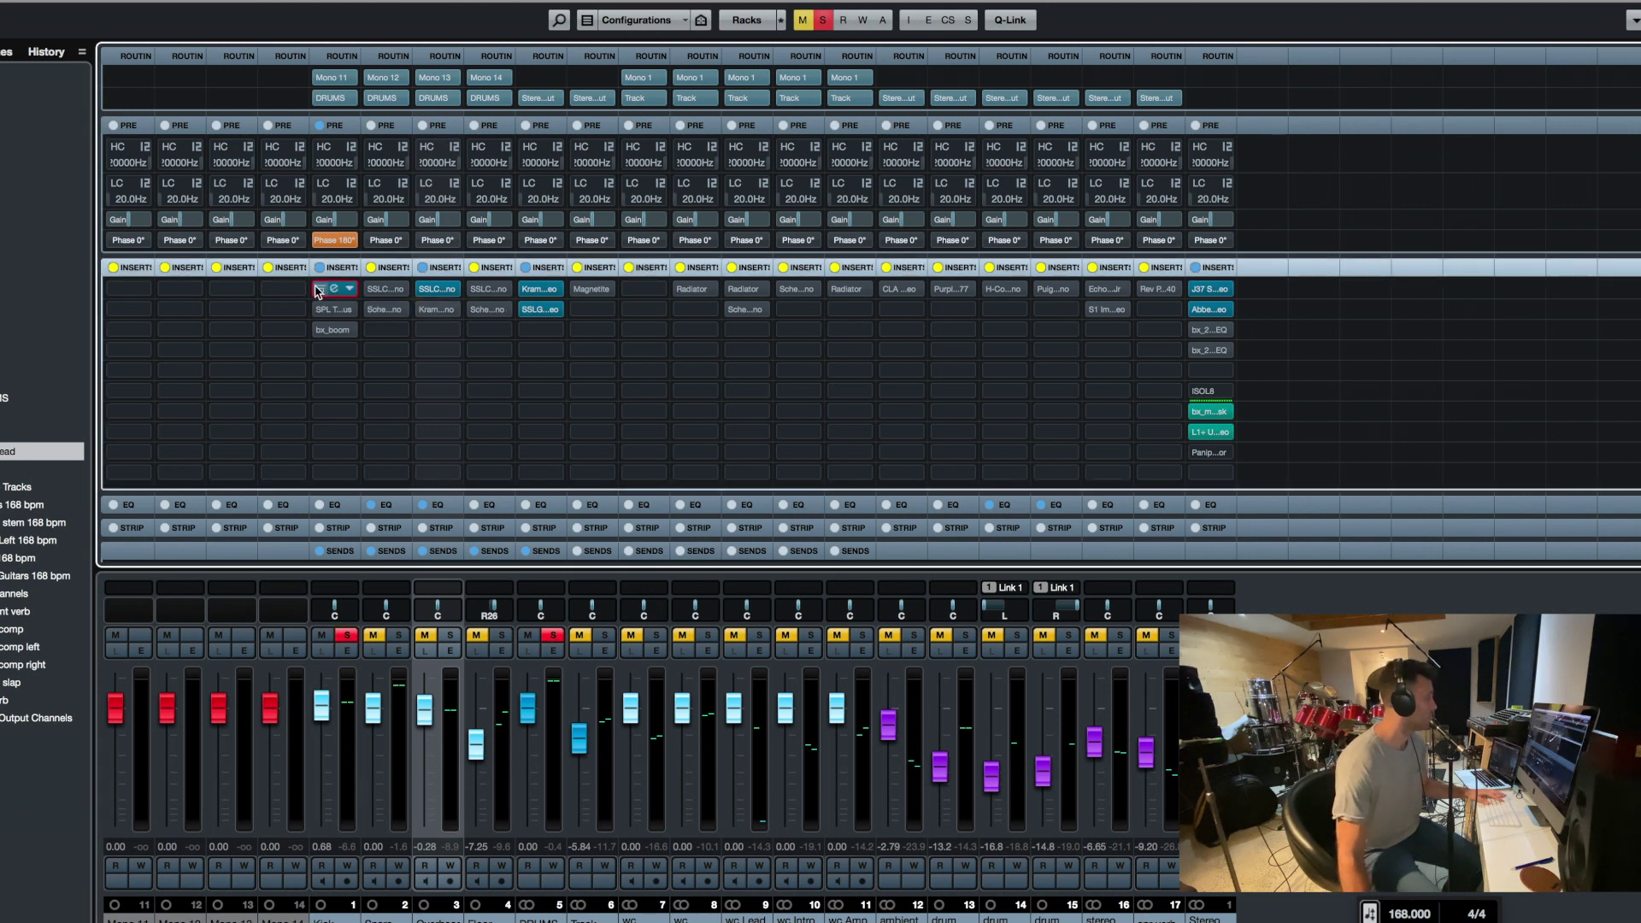
pyautogui.click(331, 291)
pyautogui.click(334, 291)
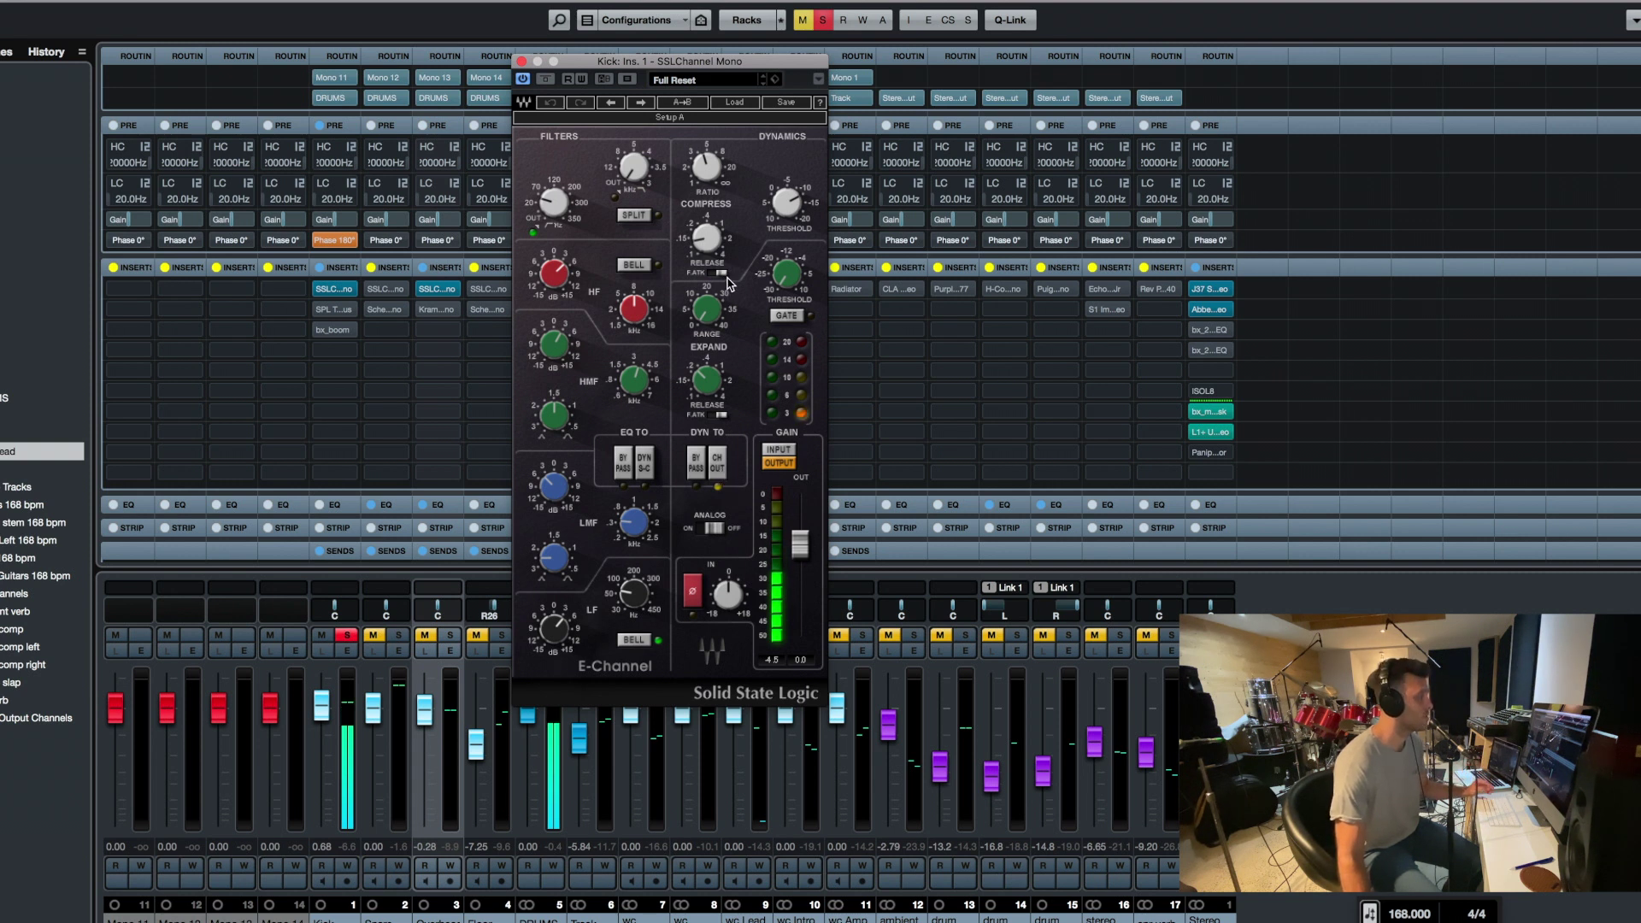
pyautogui.click(521, 61)
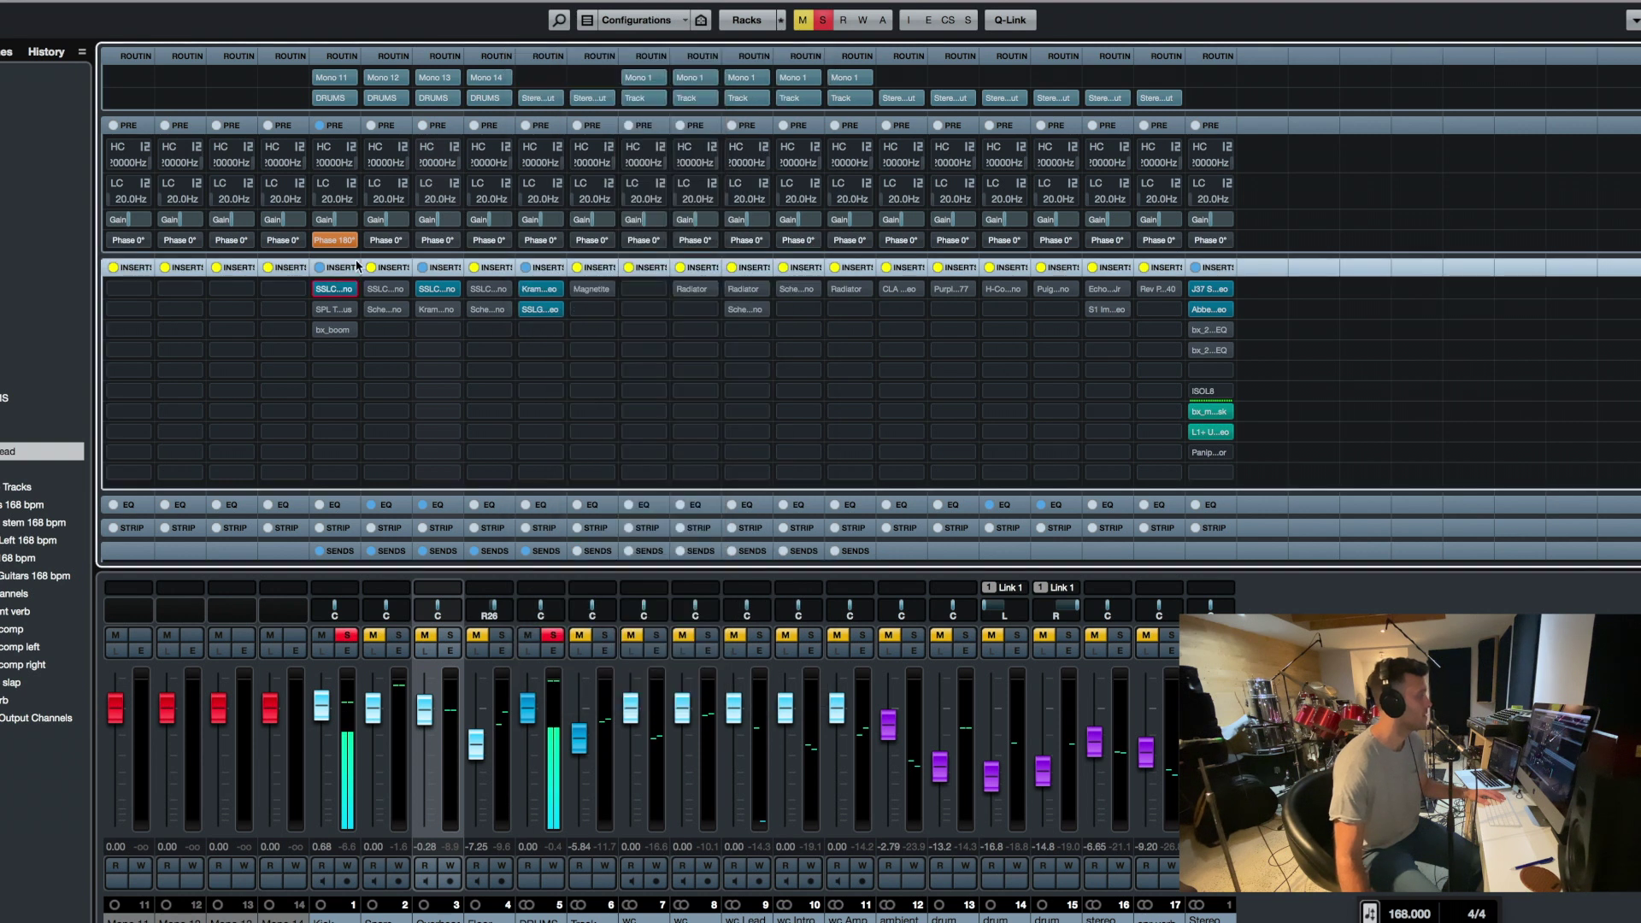
# Reactivate the SPL Transient Designer Plus and bx_boom inserts on the Kick and review the settings of each
pyautogui.click(319, 310)
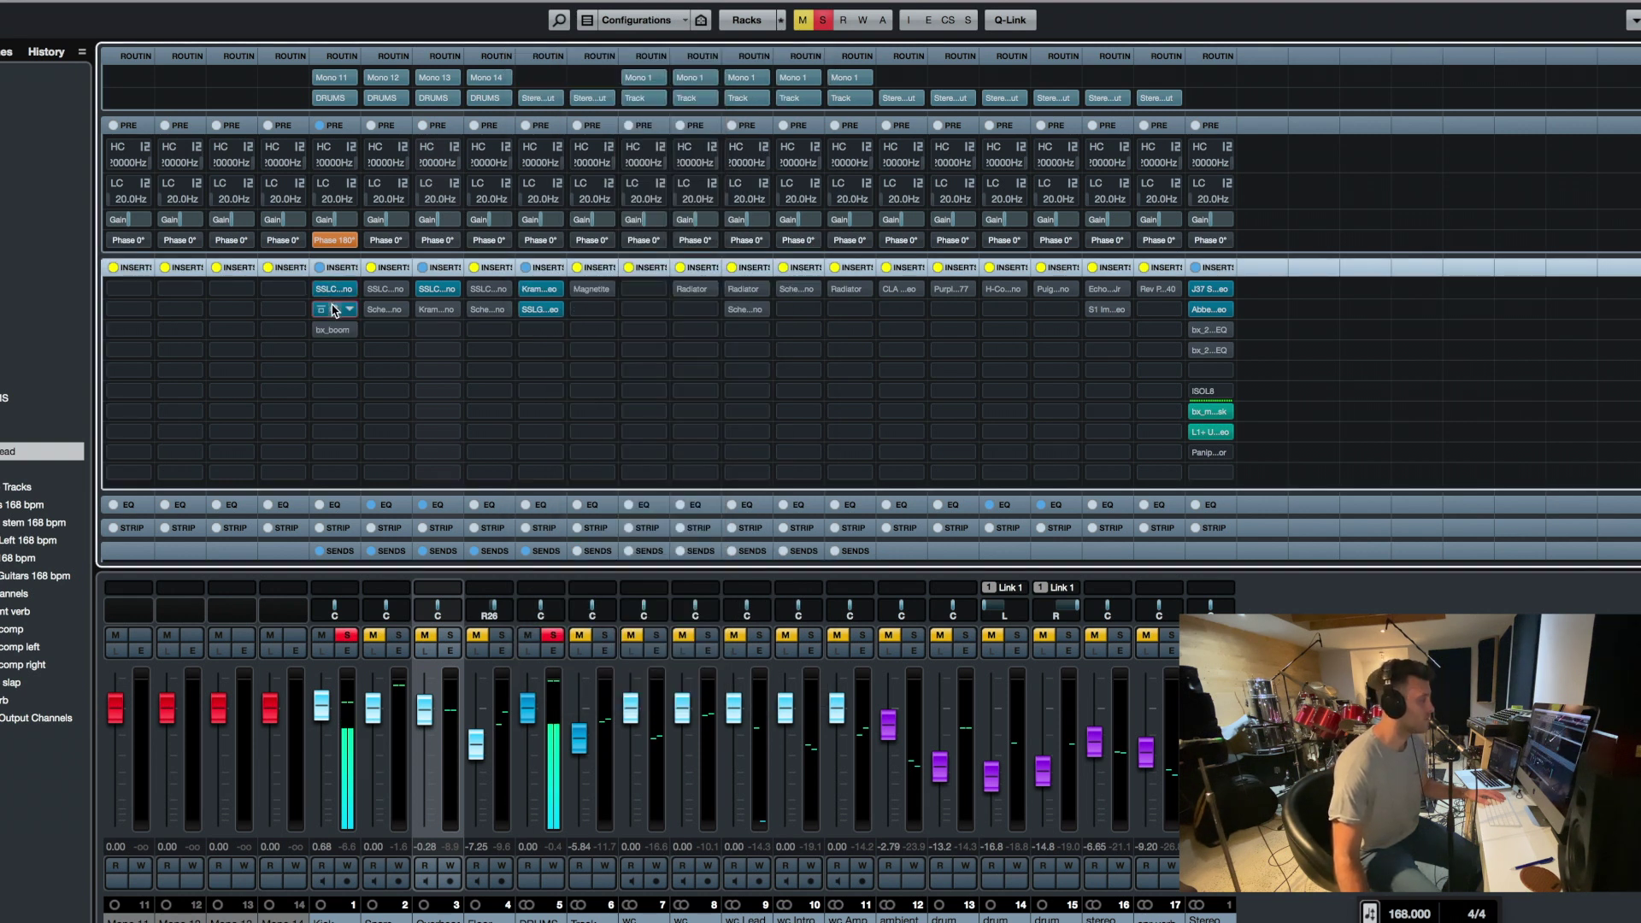
pyautogui.click(333, 310)
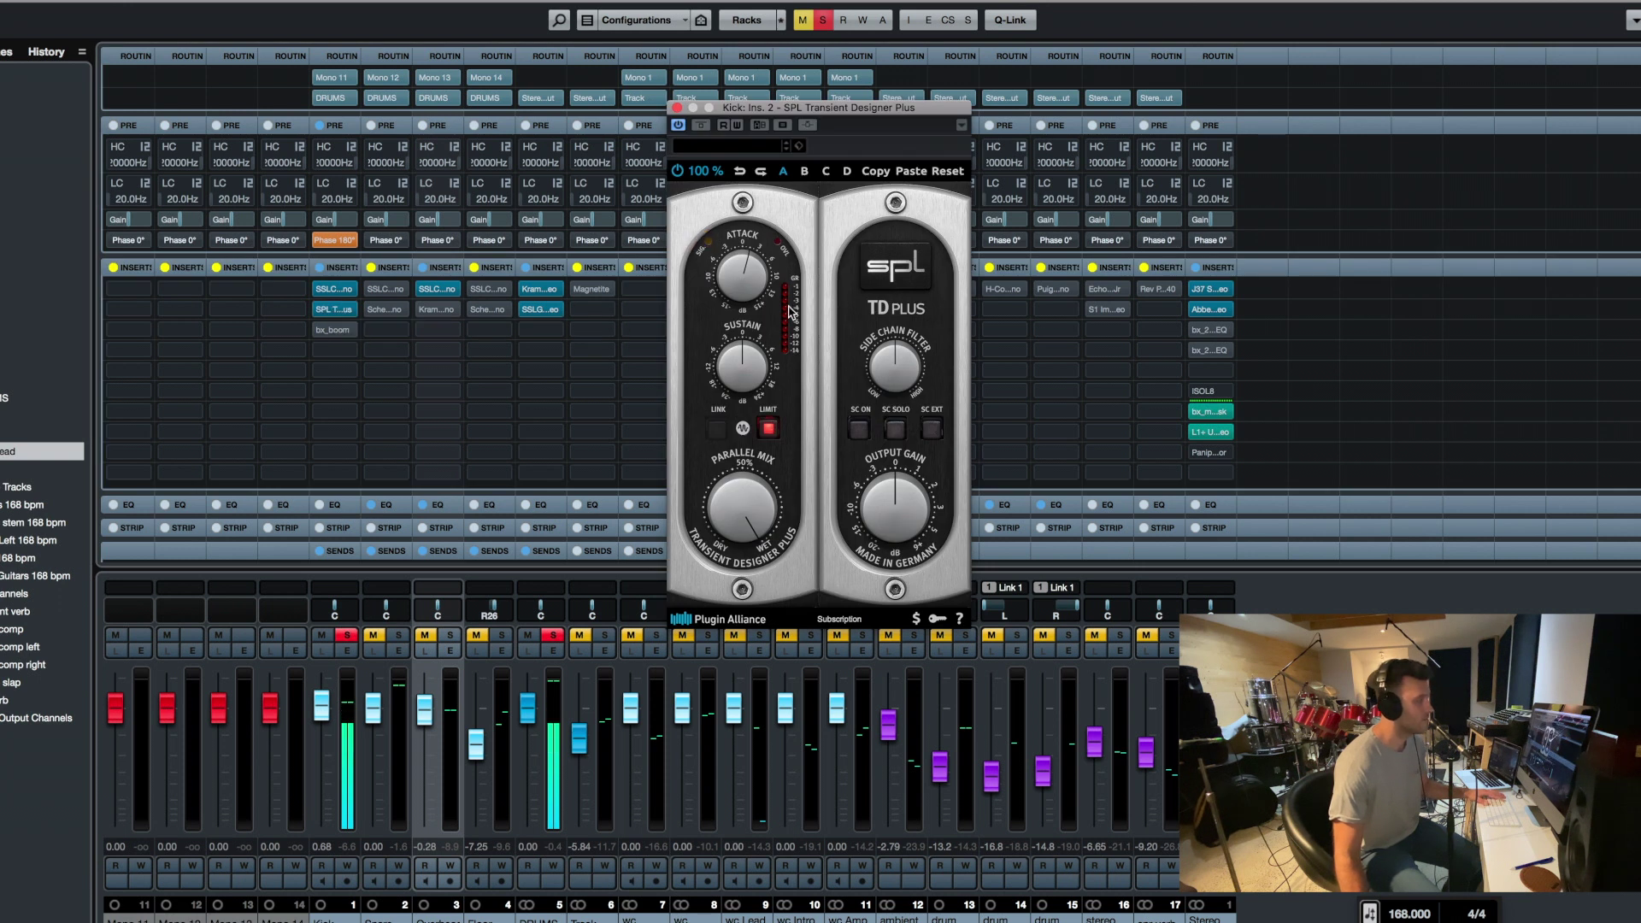
pyautogui.click(676, 109)
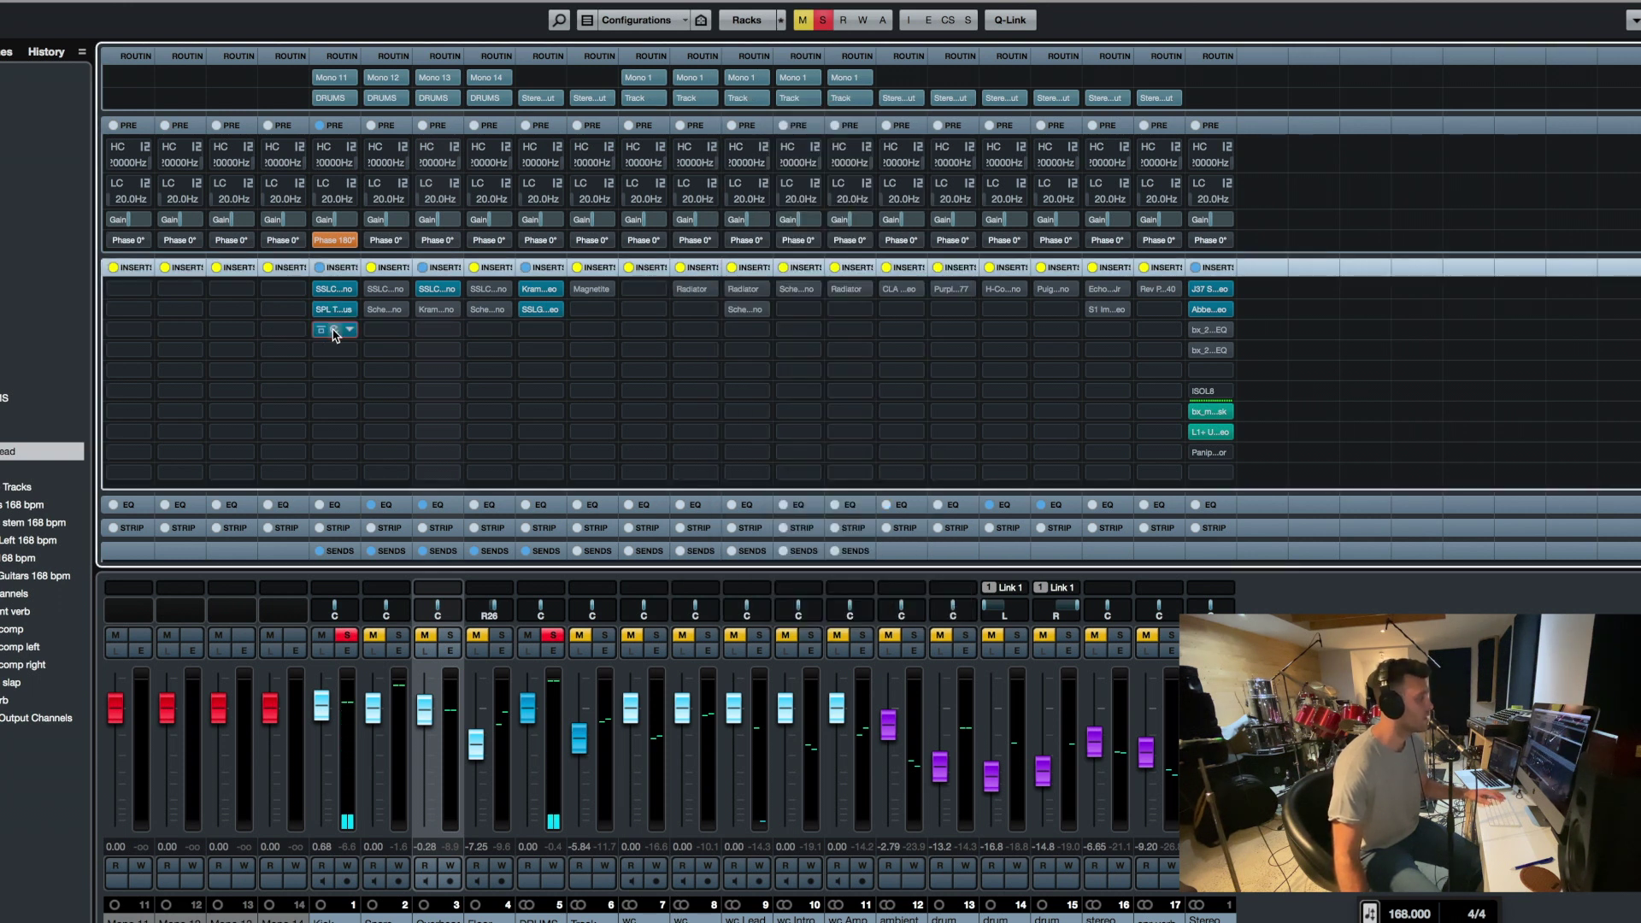
pyautogui.click(334, 331)
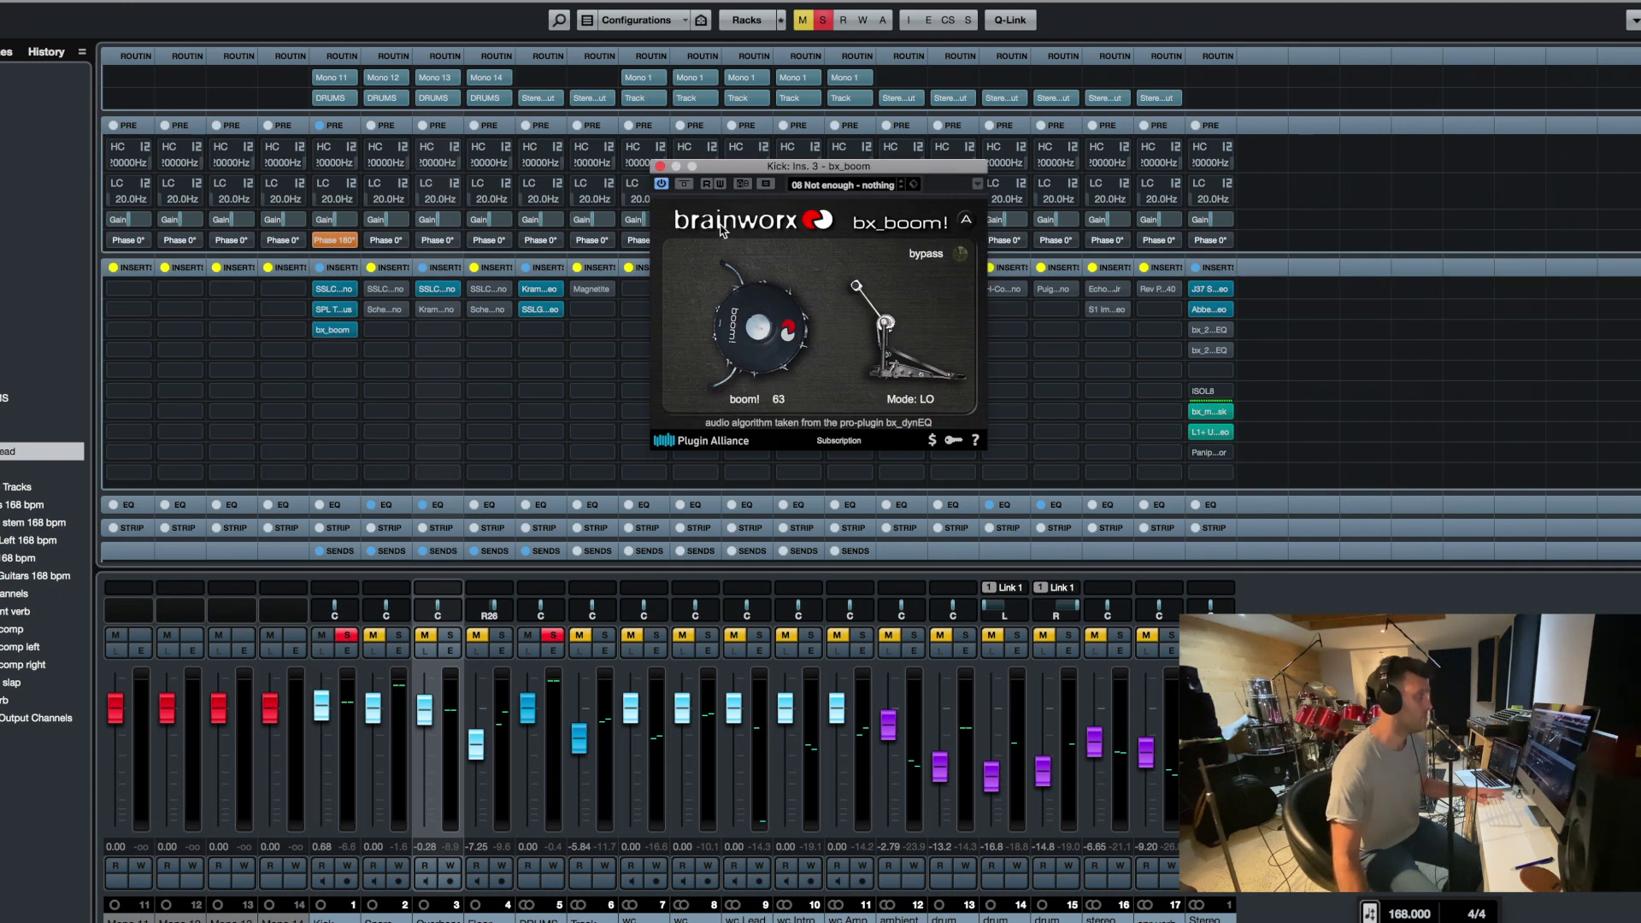
pyautogui.click(660, 167)
# Solo the Snare instead of the Kick, reactivate its SSLChannel Mono insert, and review its settings during playback
pyautogui.click(346, 635)
pyautogui.click(398, 636)
pyautogui.moveTo(385, 291)
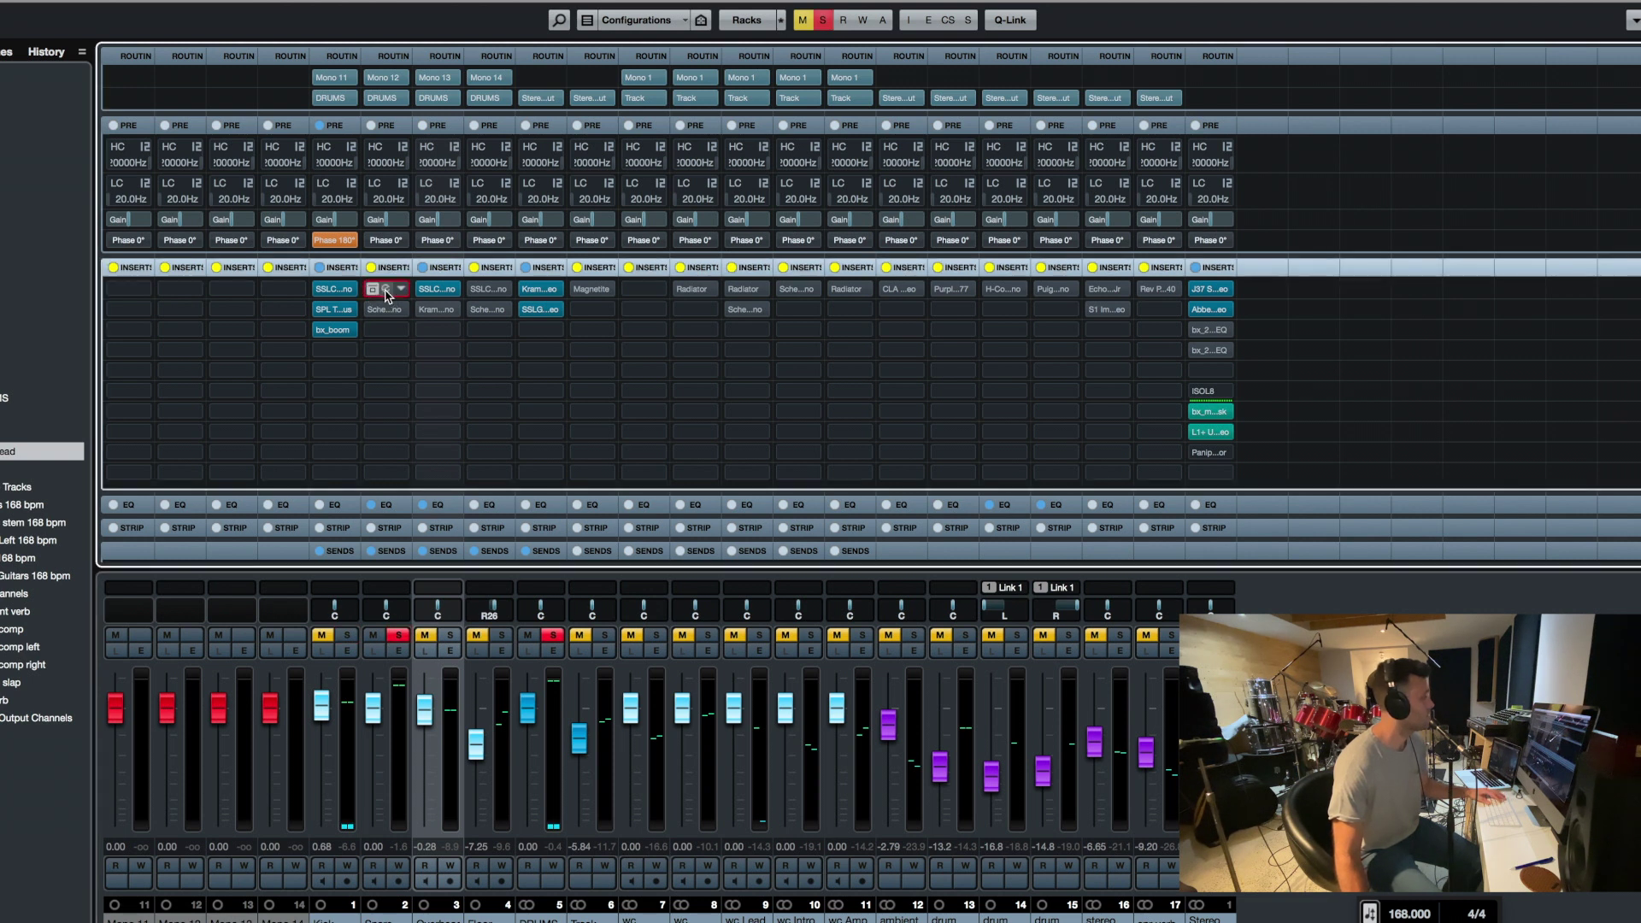
pyautogui.click(391, 291)
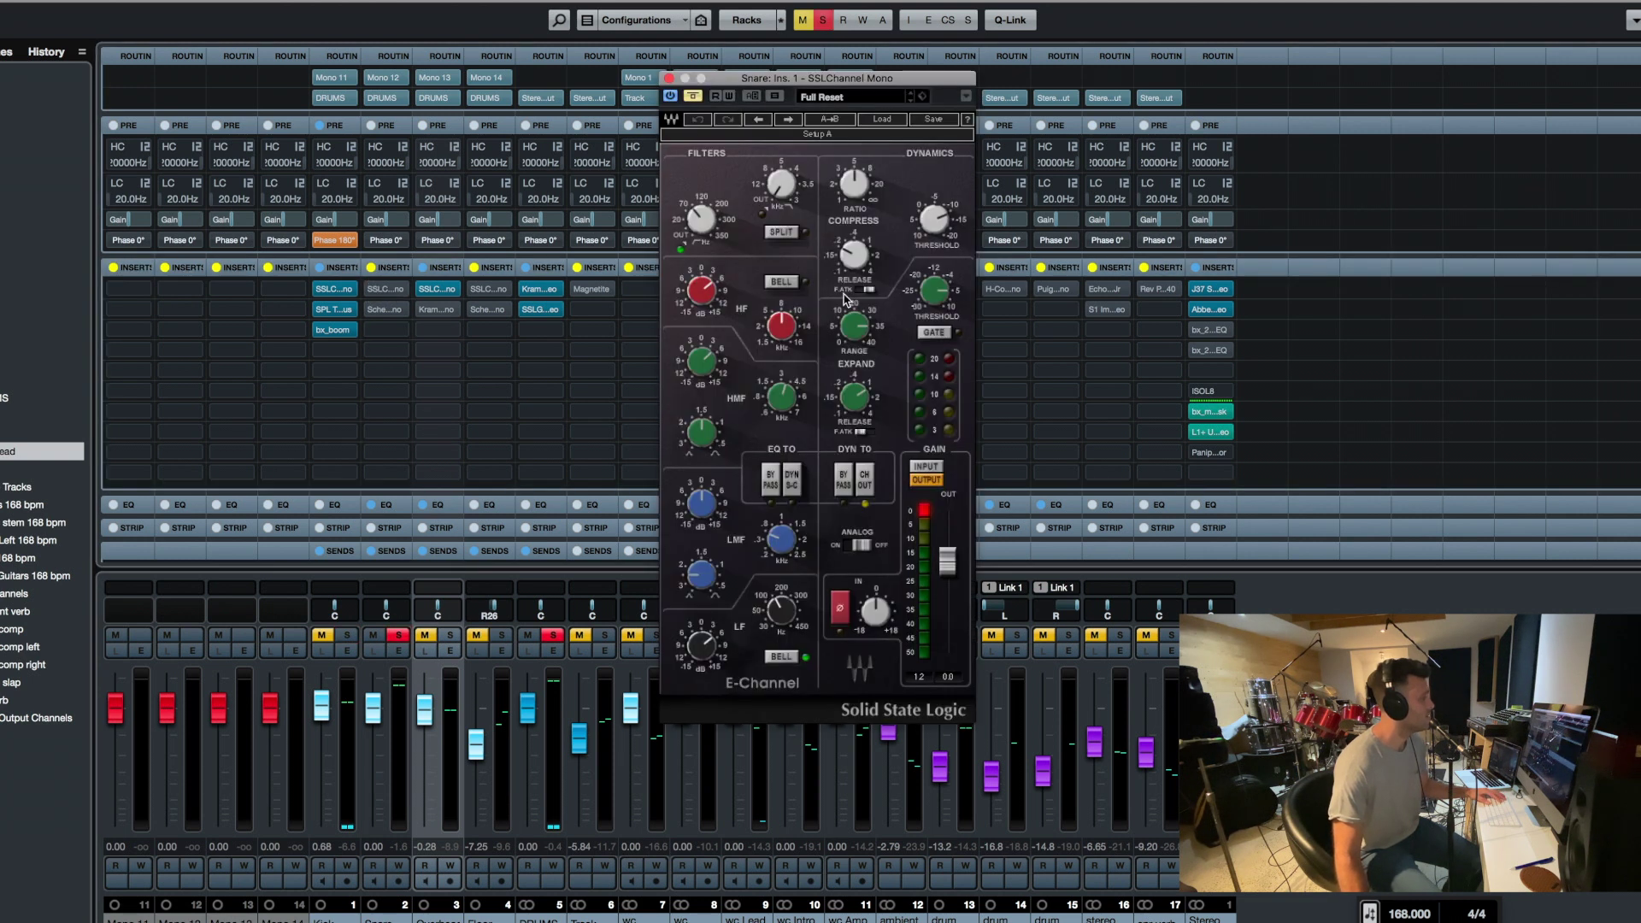
pyautogui.click(693, 97)
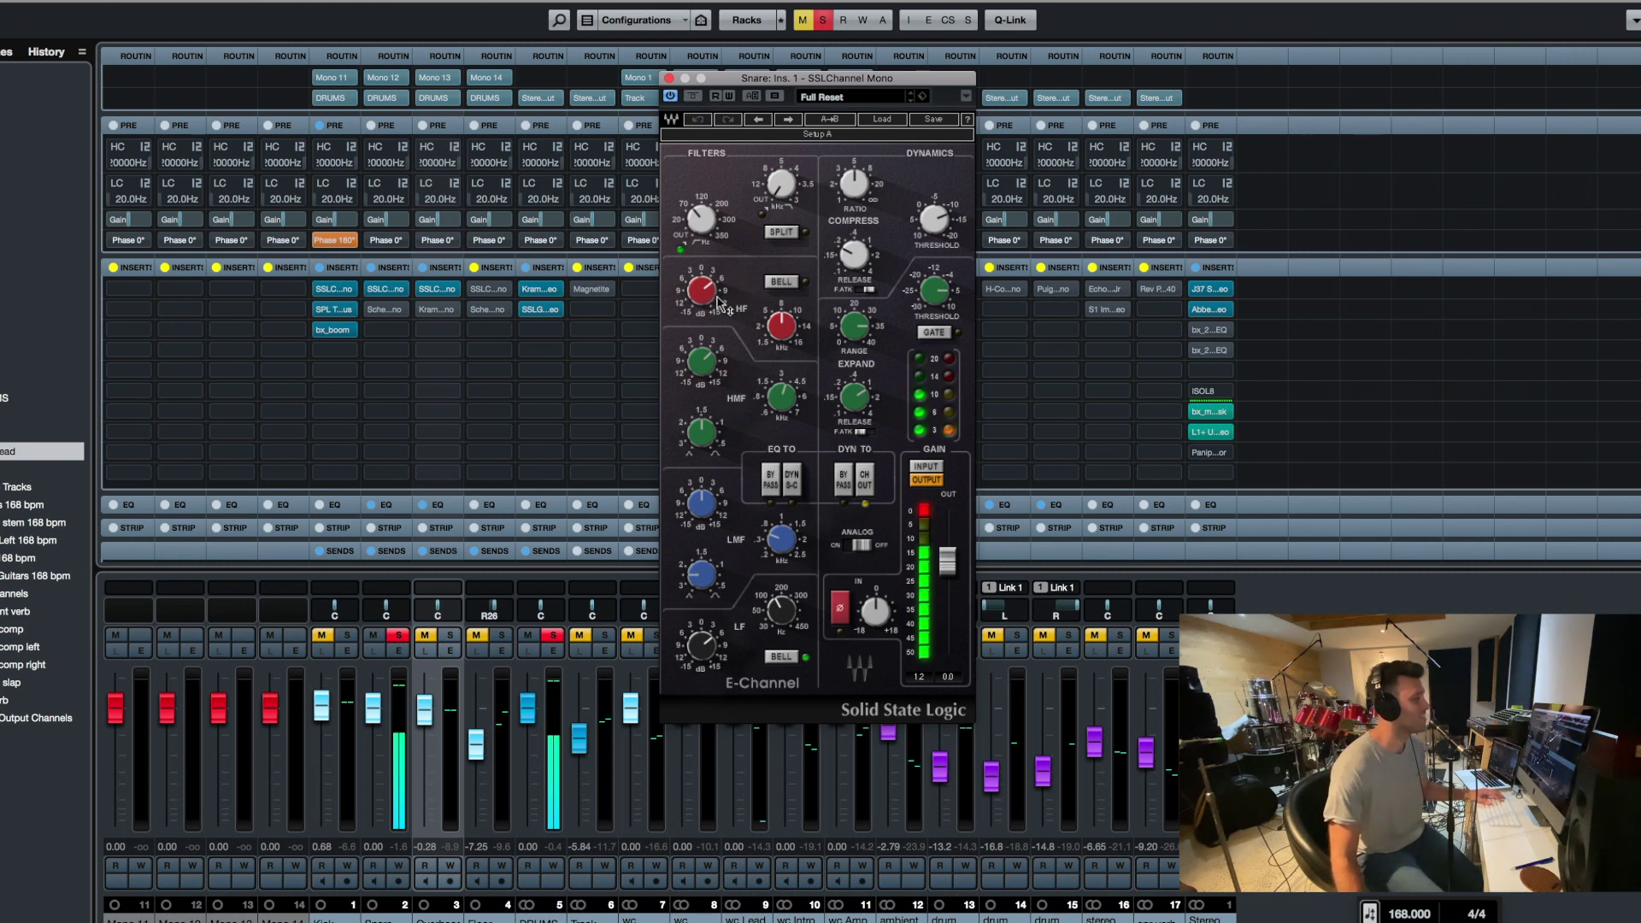
pyautogui.moveTo(711, 305)
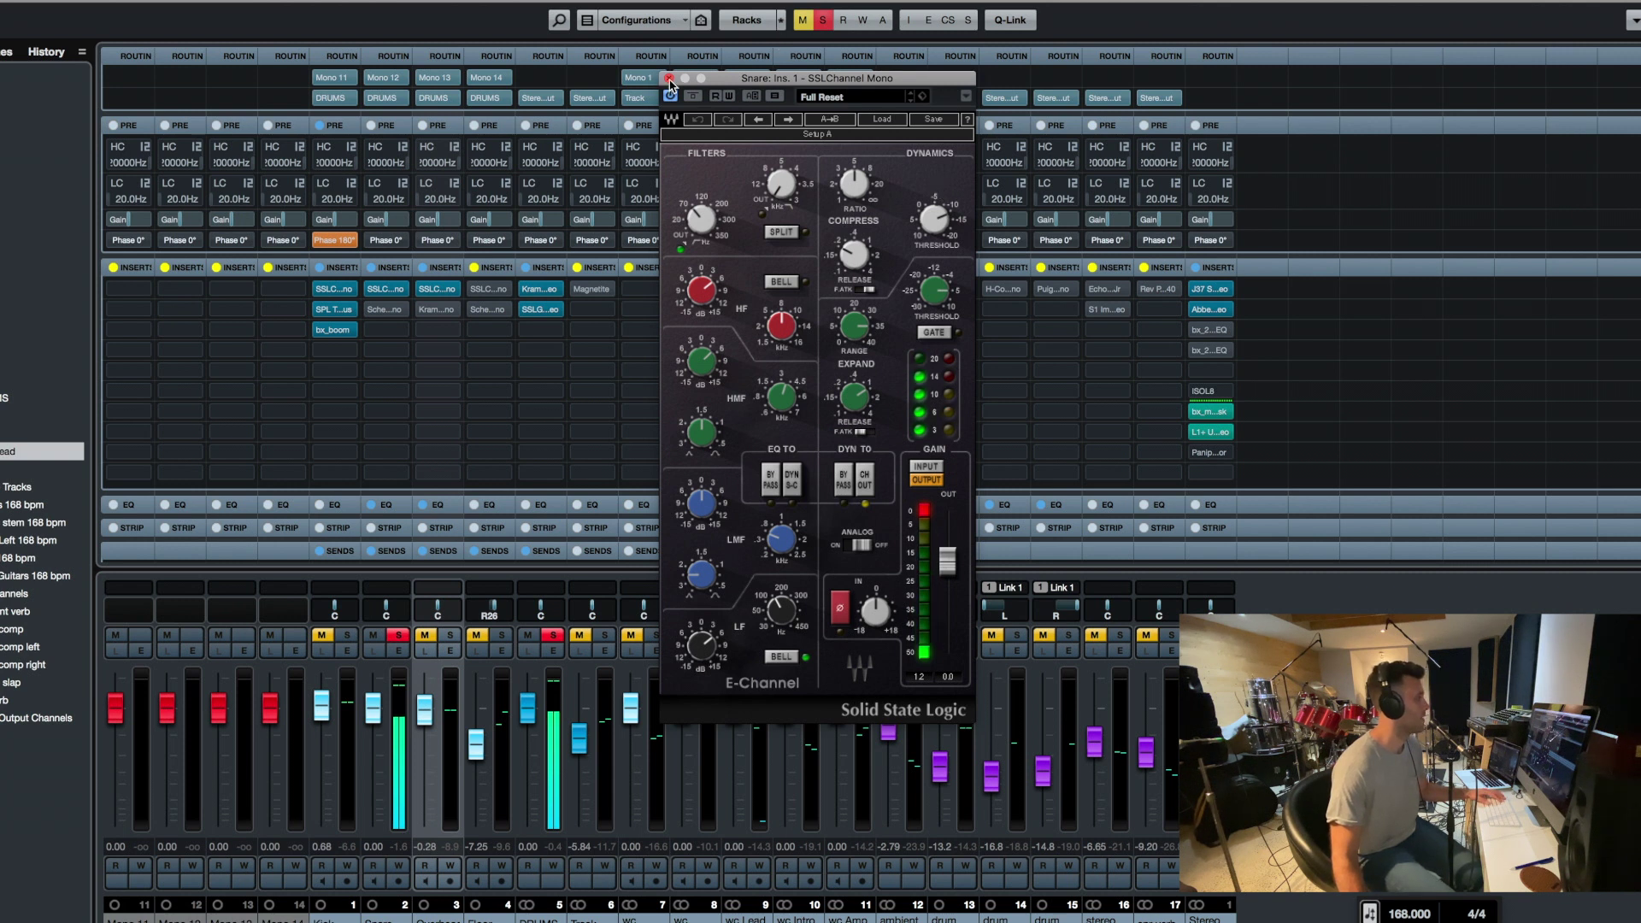
pyautogui.click(669, 79)
# Reactivate the Scheps 73 Mono insert on the Snare and display its settings with the Snare soloed
pyautogui.click(398, 635)
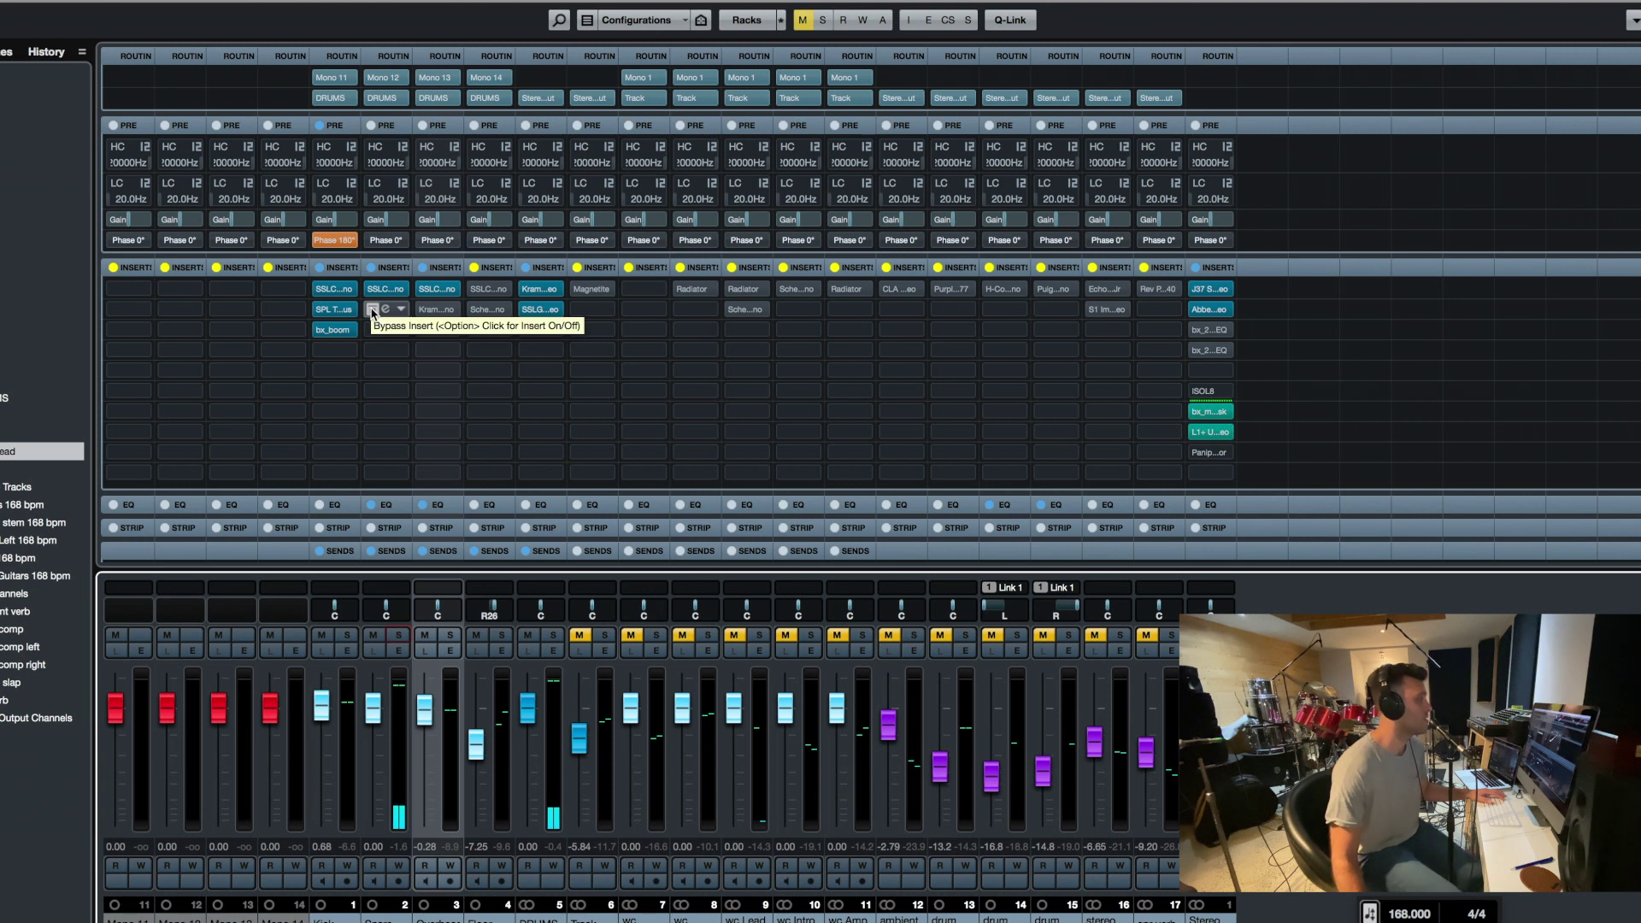
pyautogui.click(373, 309)
pyautogui.click(385, 310)
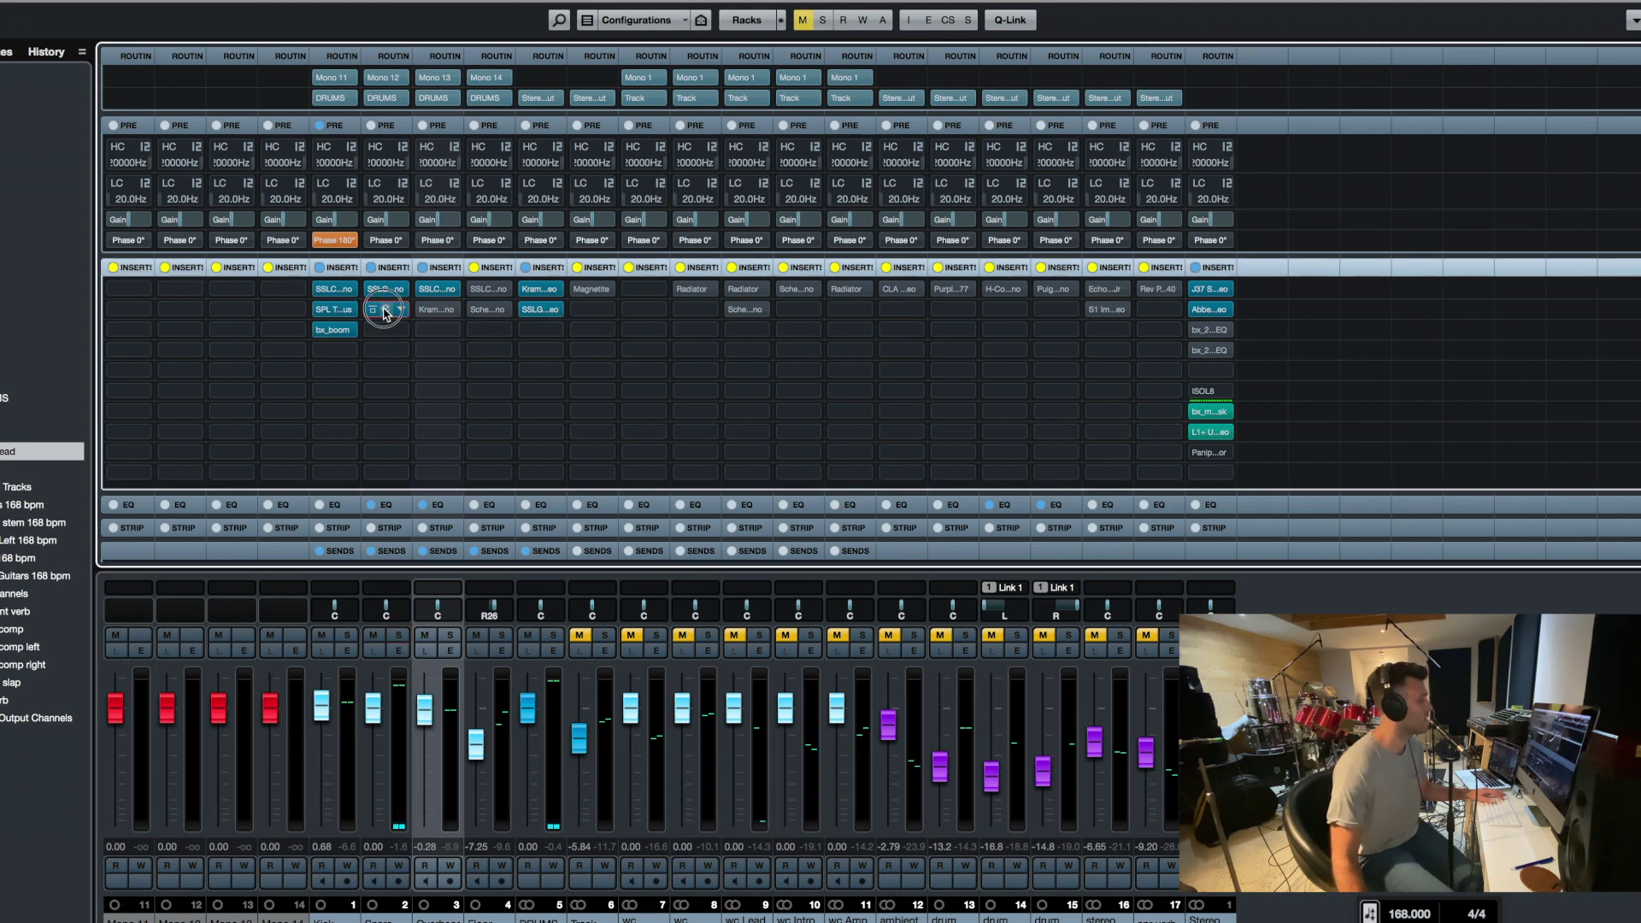
pyautogui.click(384, 310)
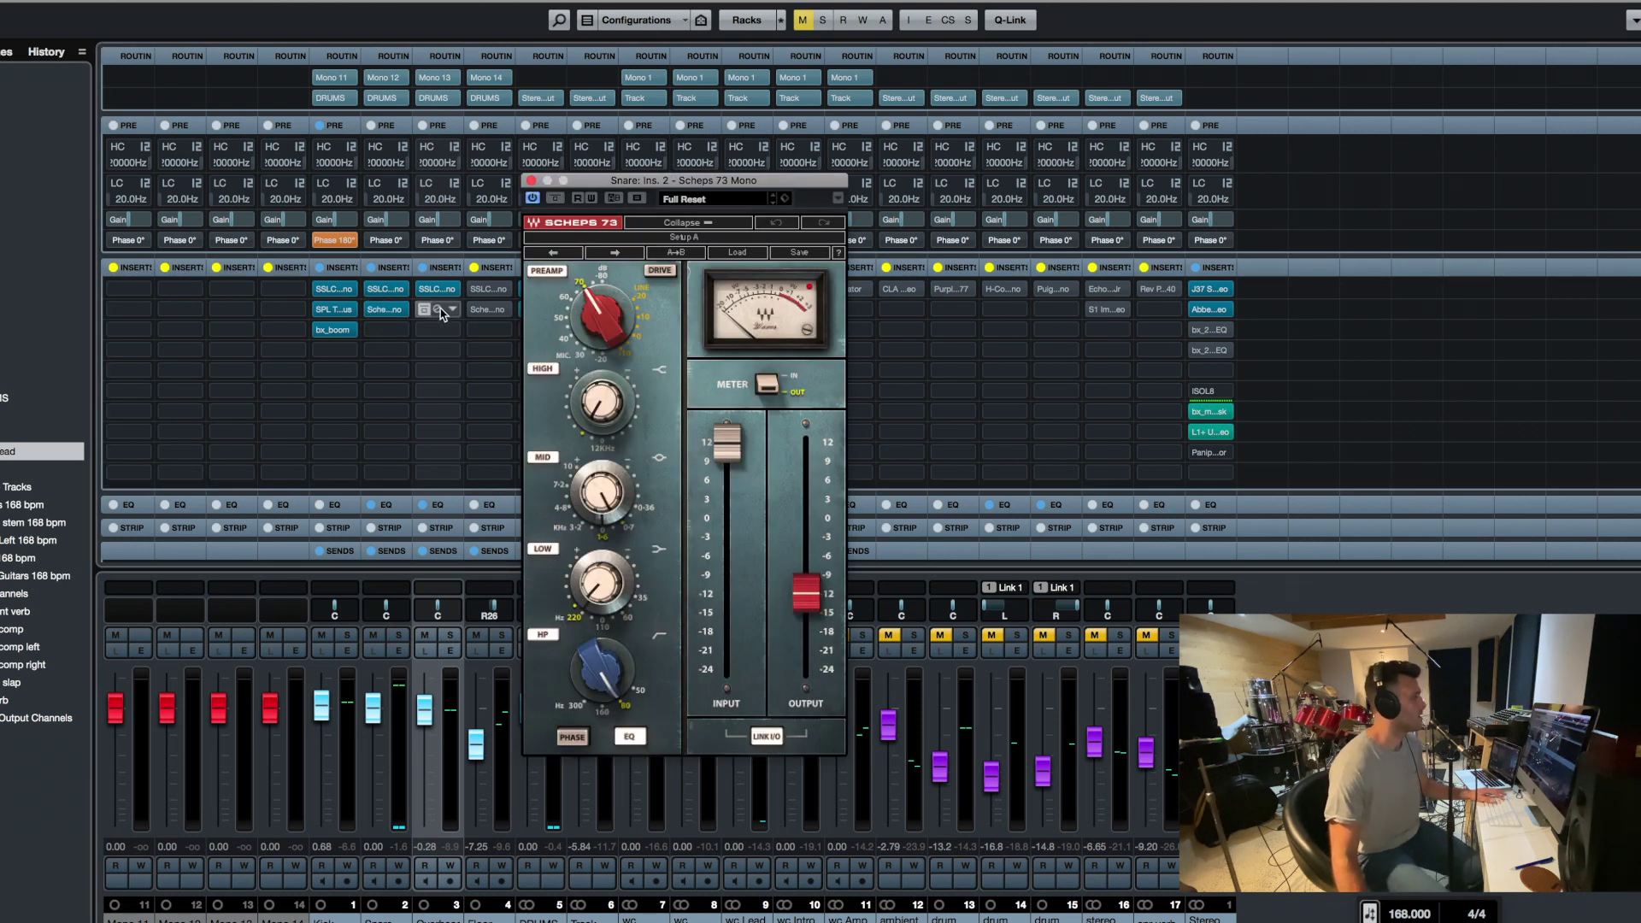
pyautogui.click(398, 636)
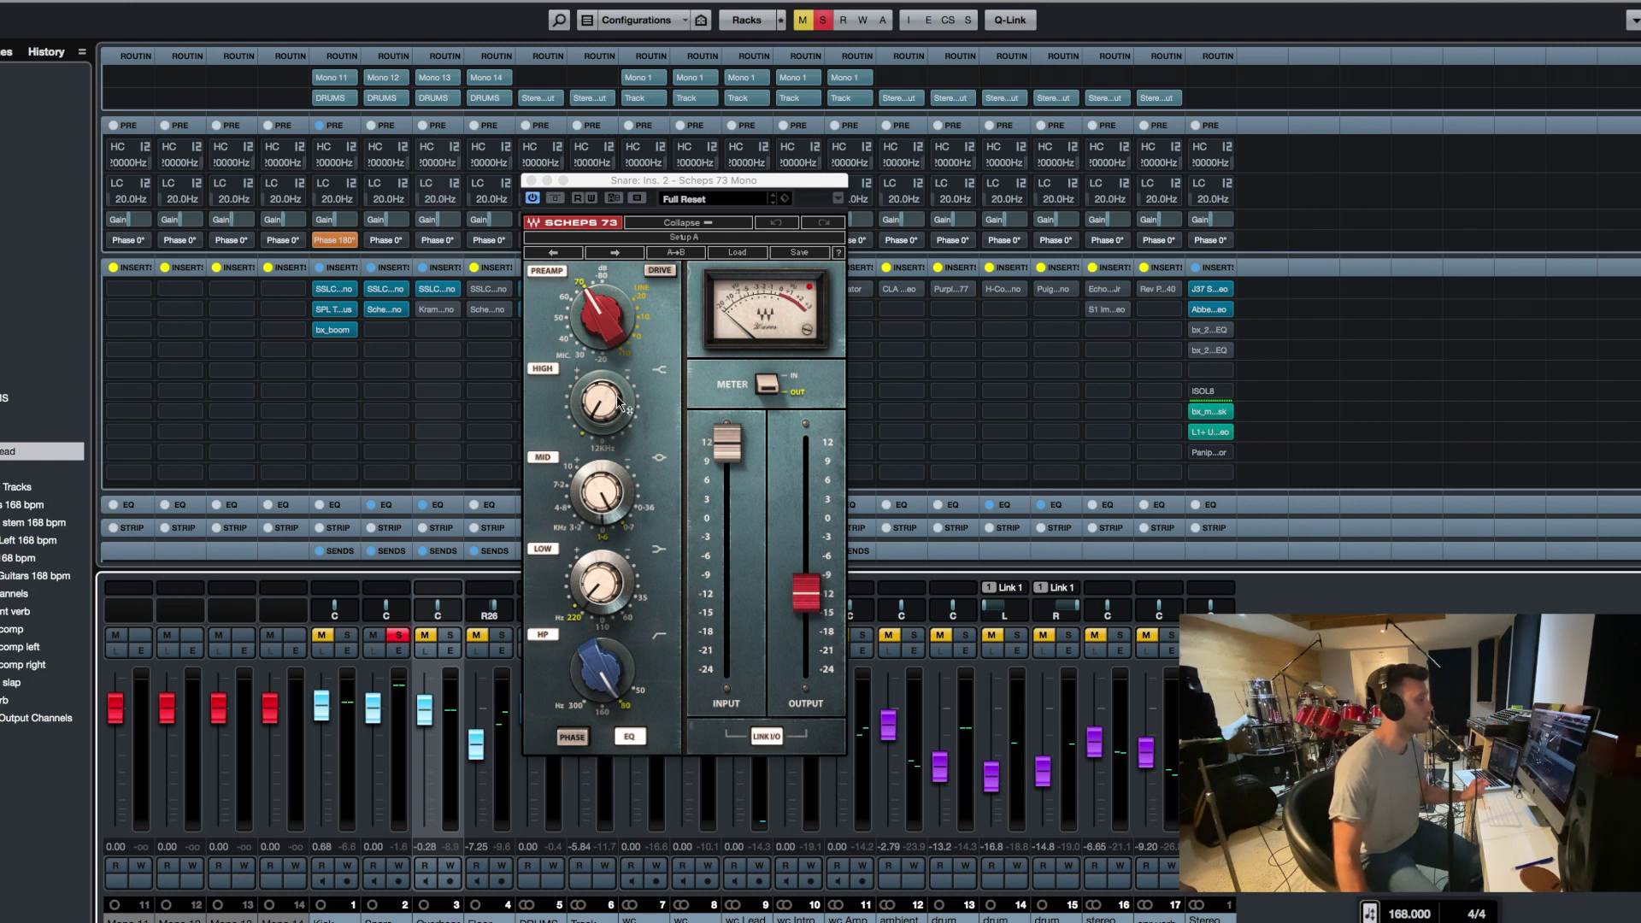
# Compare the Snare's sound with the Scheps 73 Mono bypassed and active, and close the plug-in
pyautogui.click(558, 203)
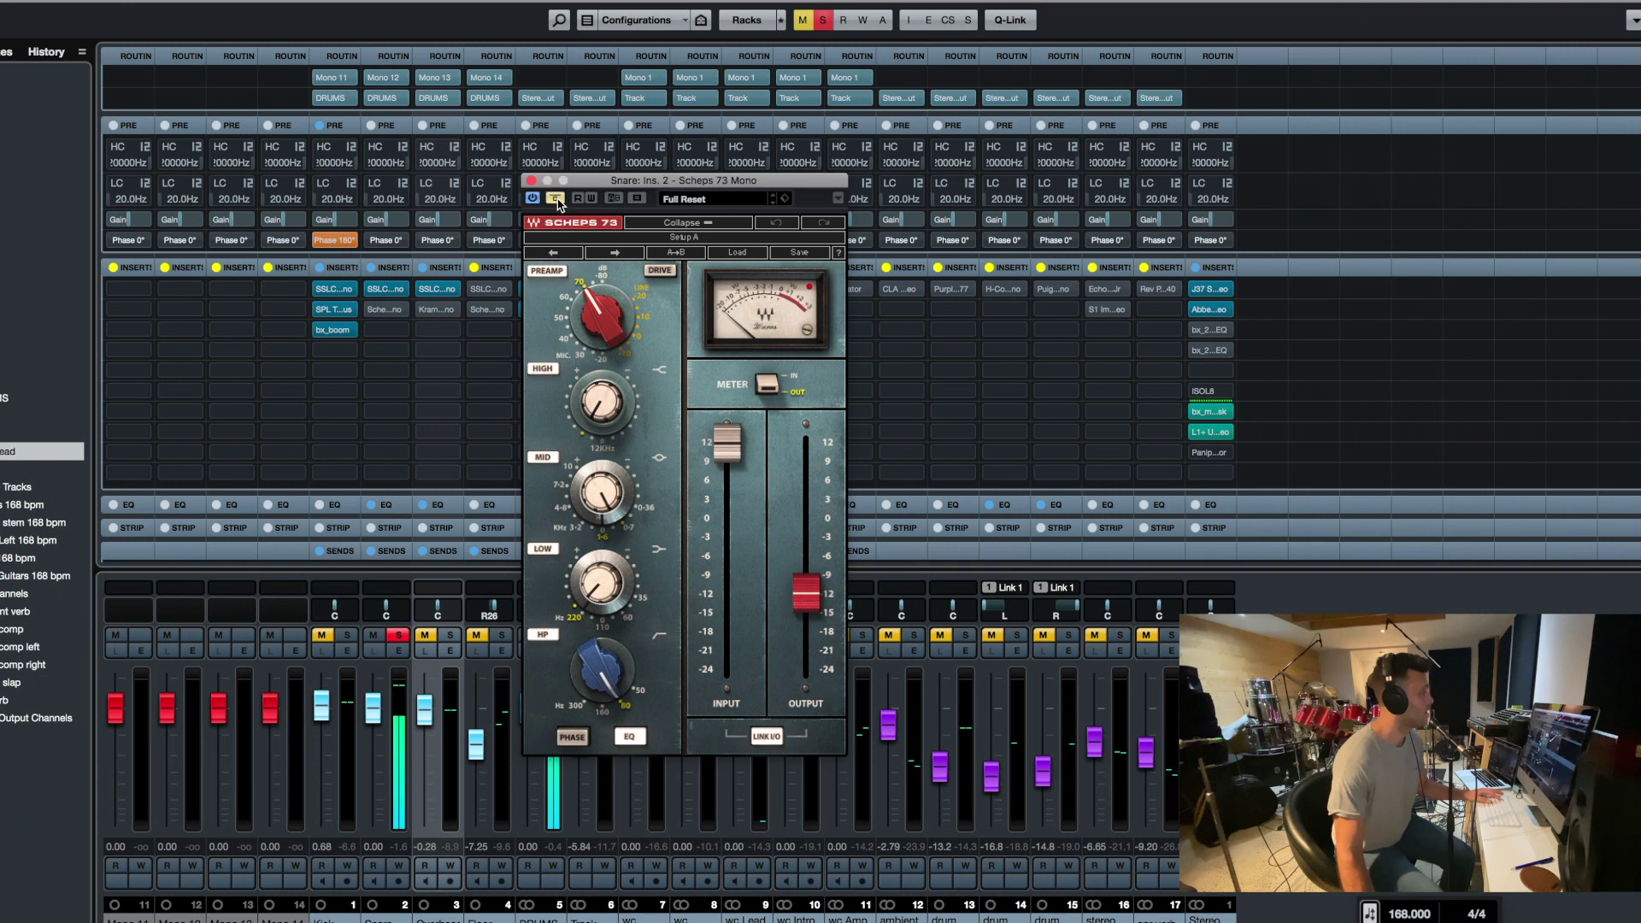
pyautogui.click(556, 198)
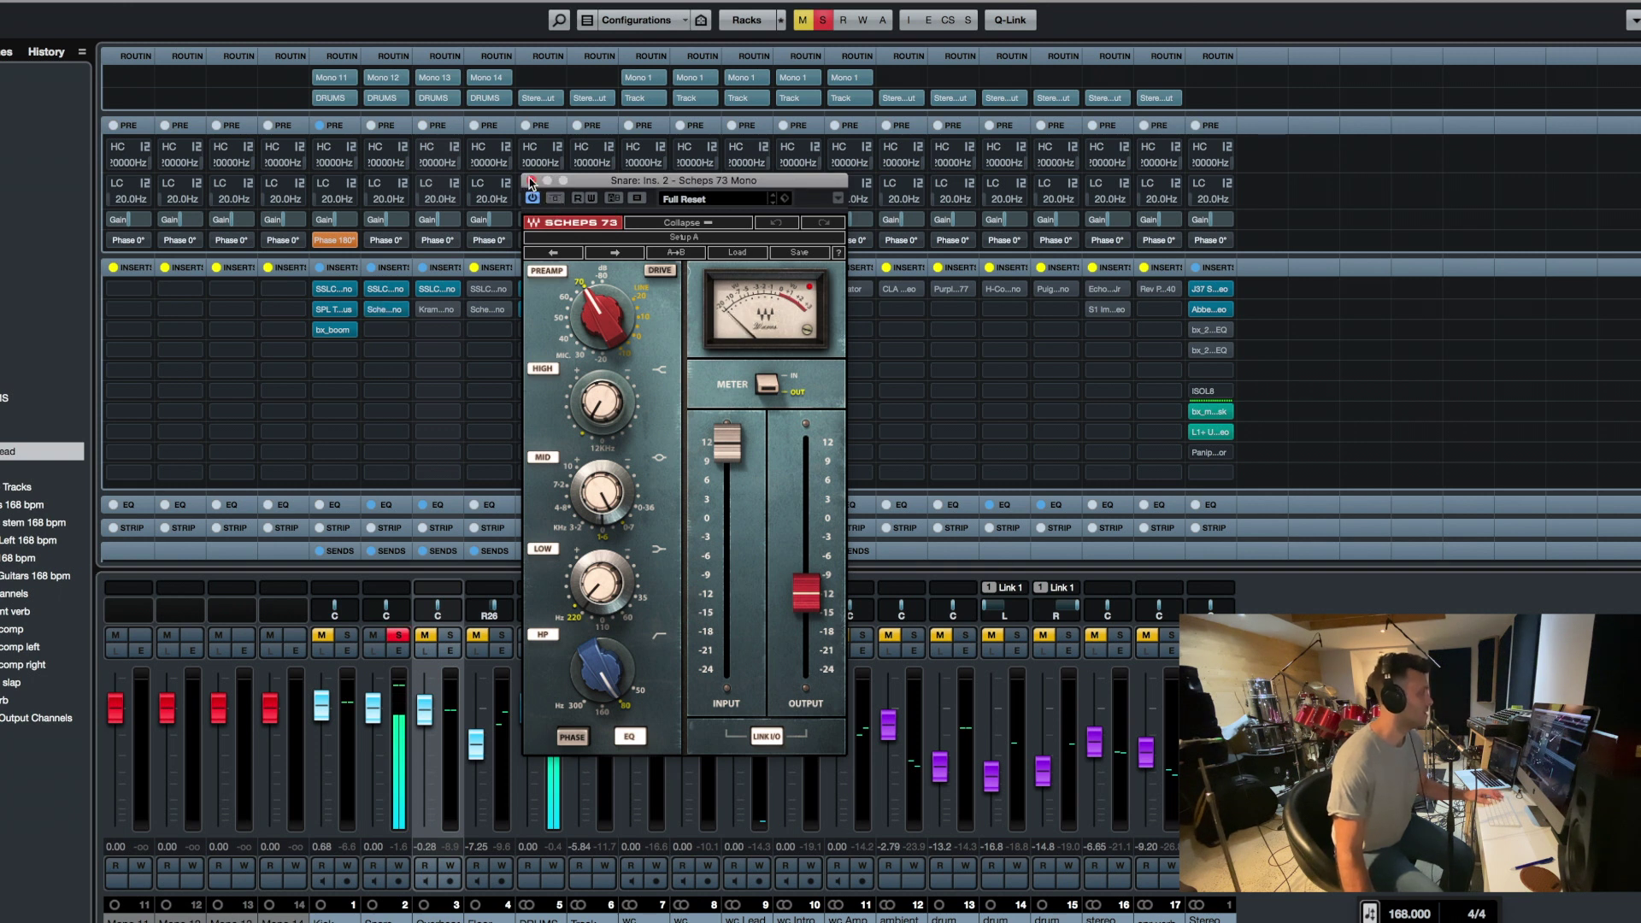
pyautogui.click(530, 181)
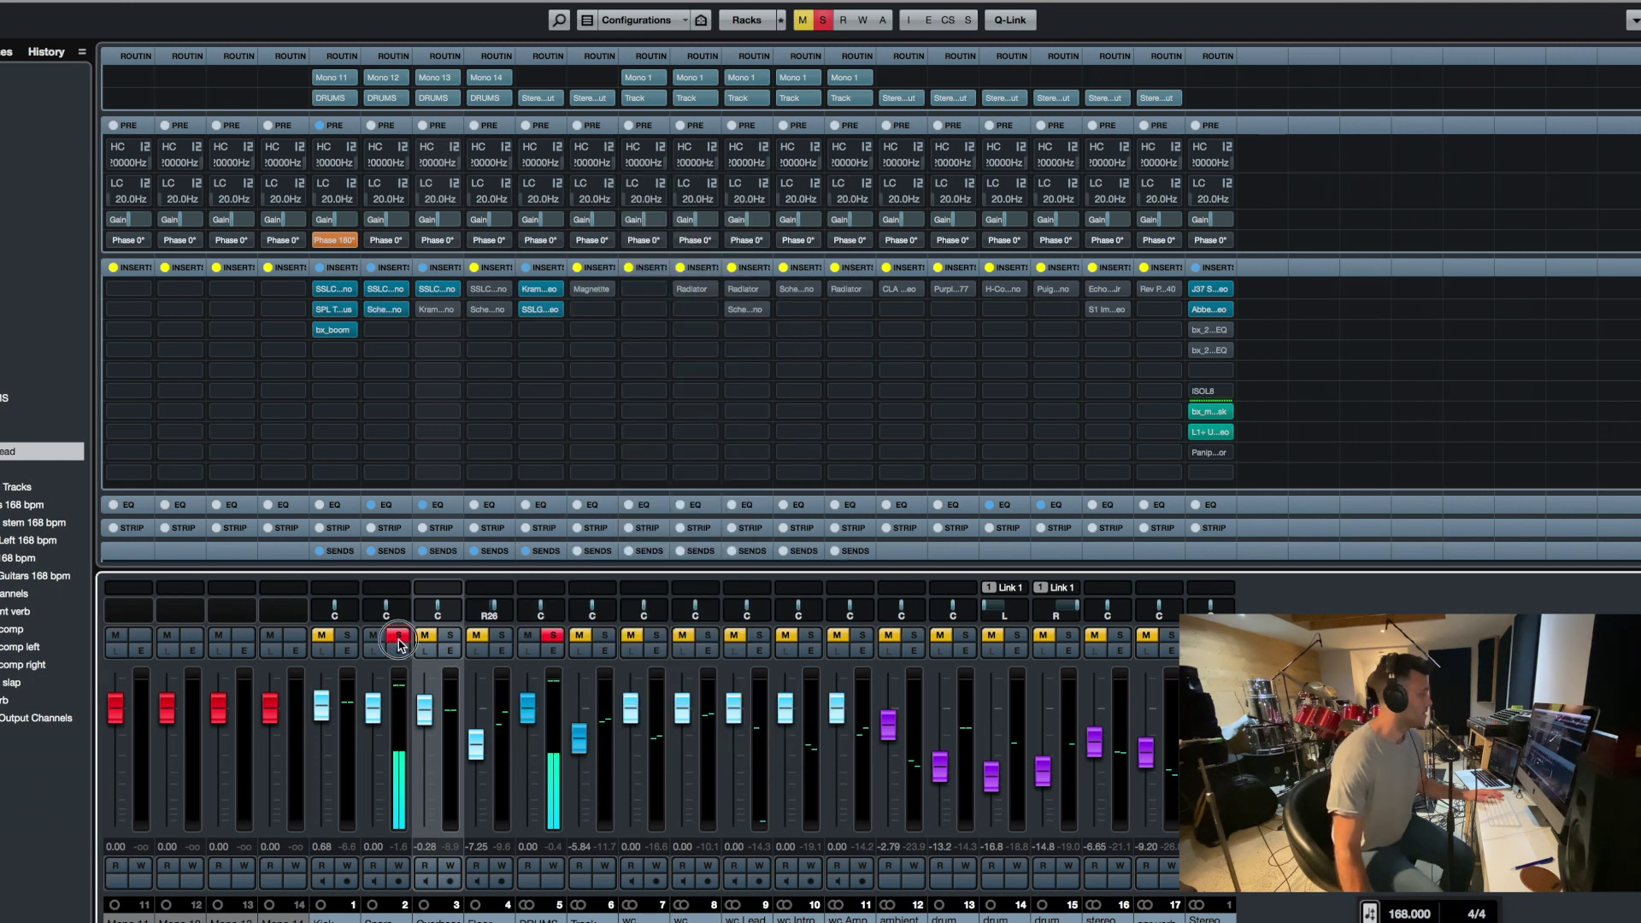
# Solo the Overhead instead of the Snare and reactivate its Kramer Tape Mono insert with the settings displayed
pyautogui.click(398, 635)
pyautogui.click(451, 636)
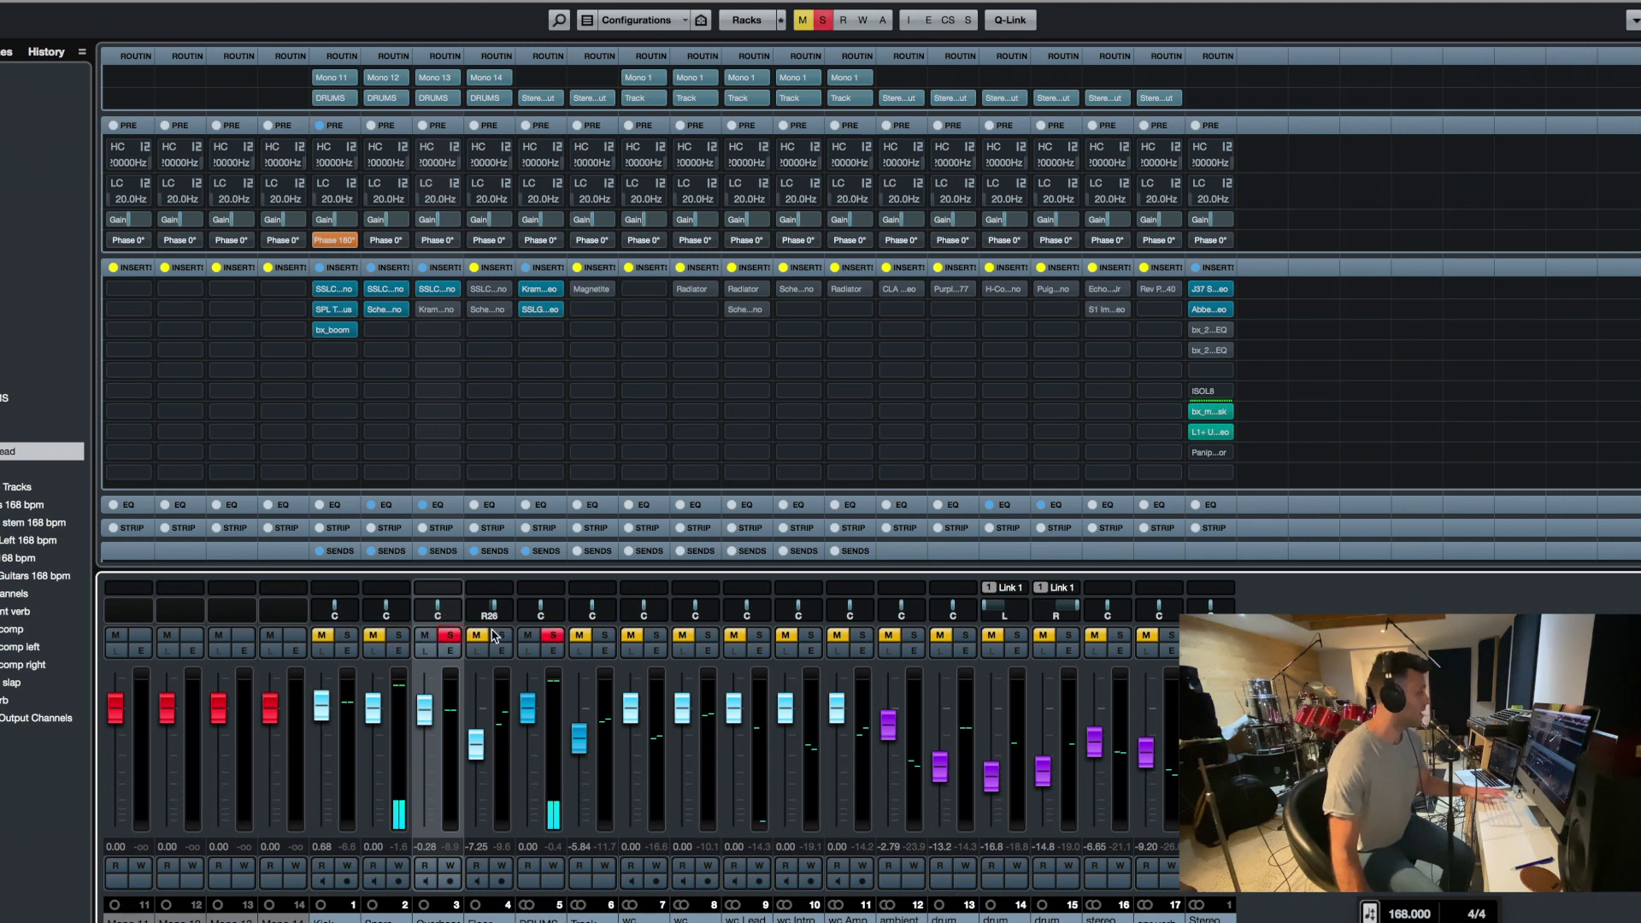
pyautogui.moveTo(422, 314)
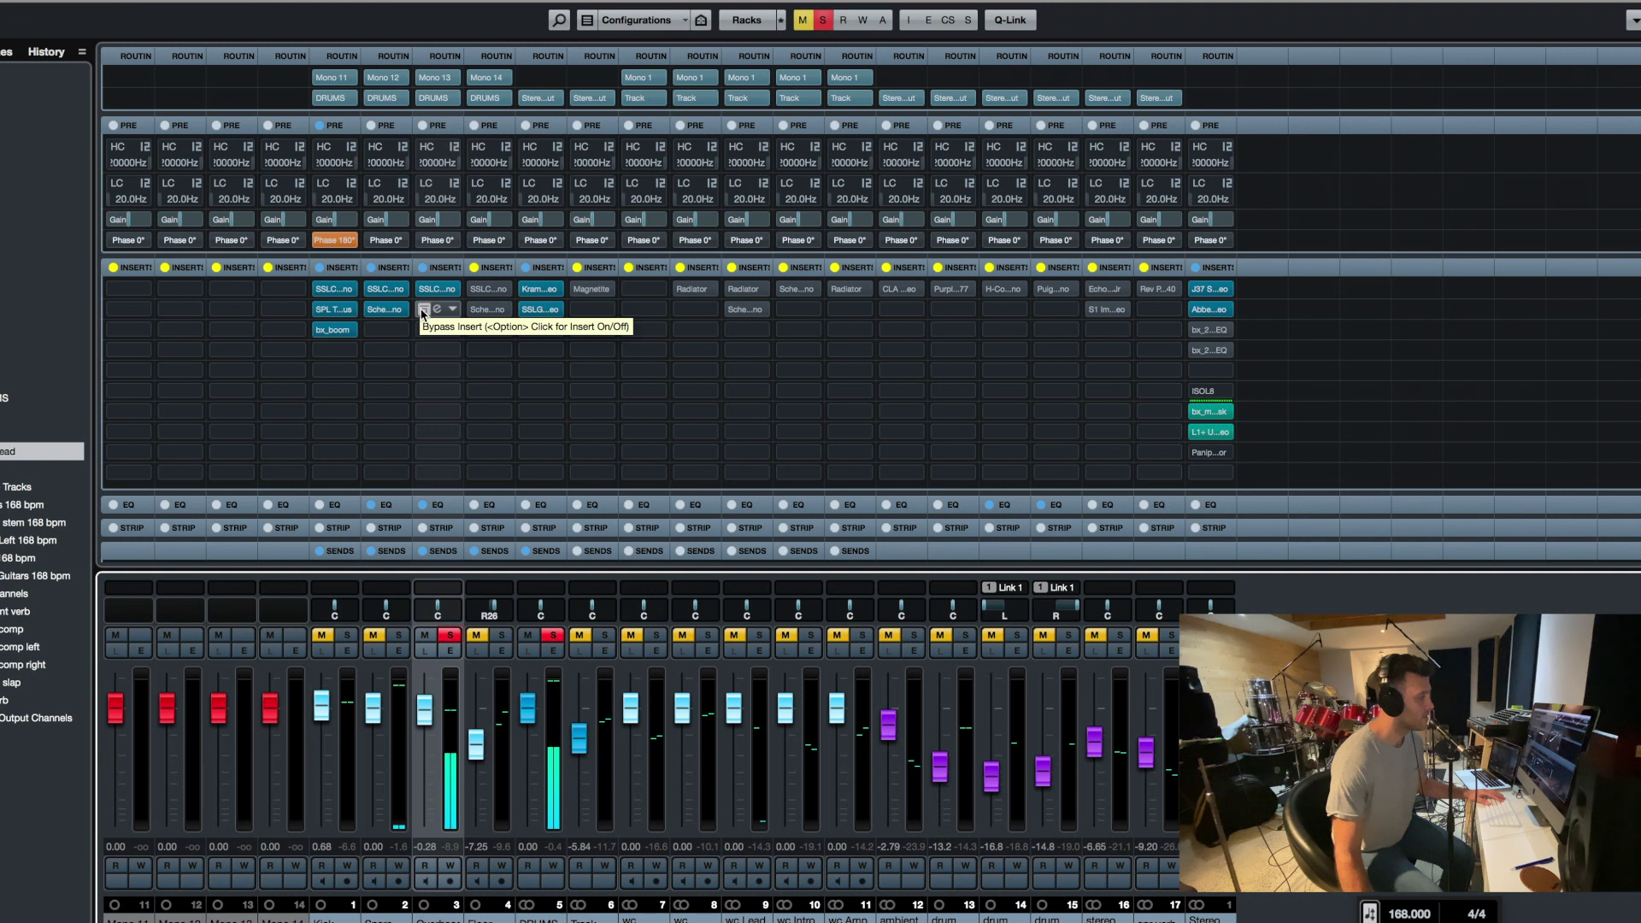
pyautogui.click(422, 311)
pyautogui.click(438, 312)
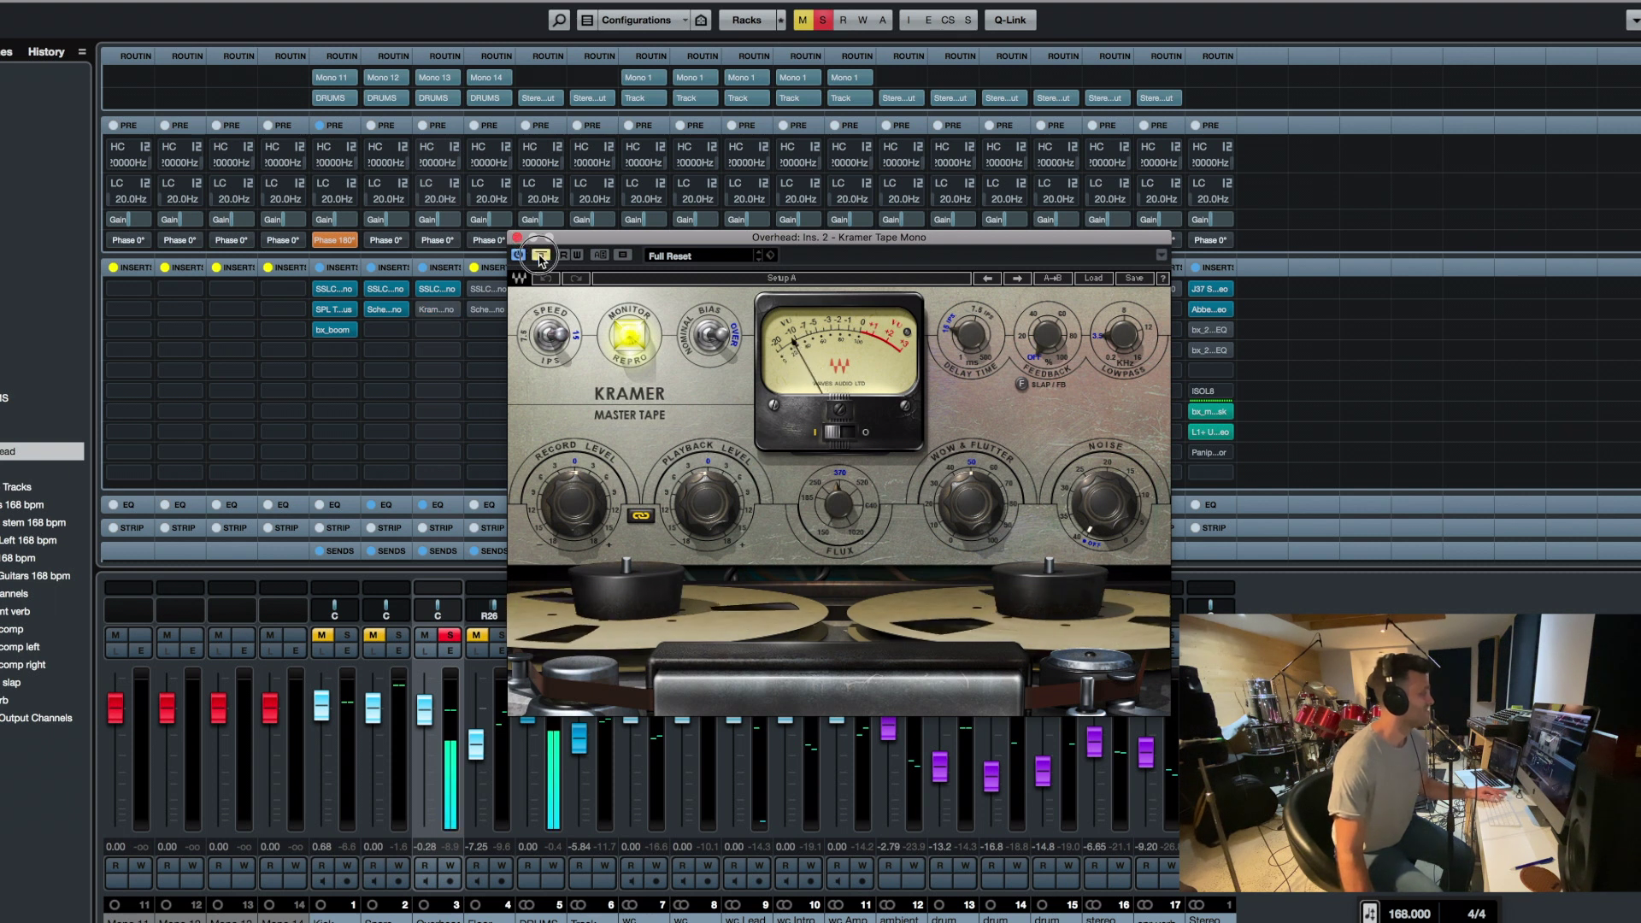
# Compare the Overhead's sound with the Kramer Tape Mono bypassed and active, and close the plug-in
pyautogui.click(541, 256)
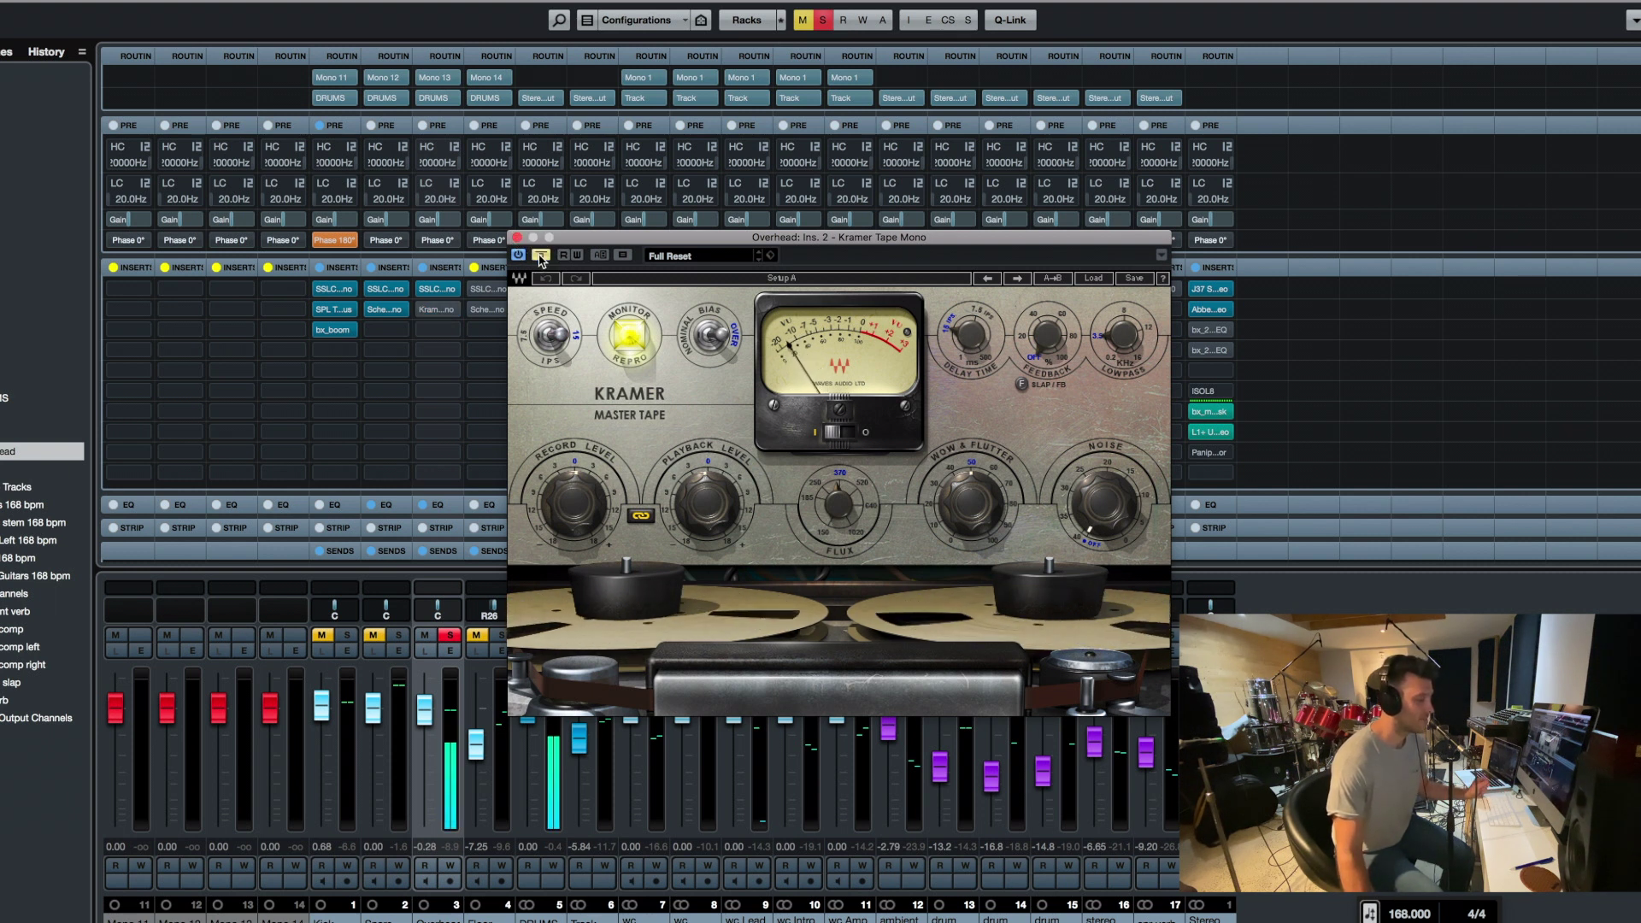
pyautogui.click(541, 256)
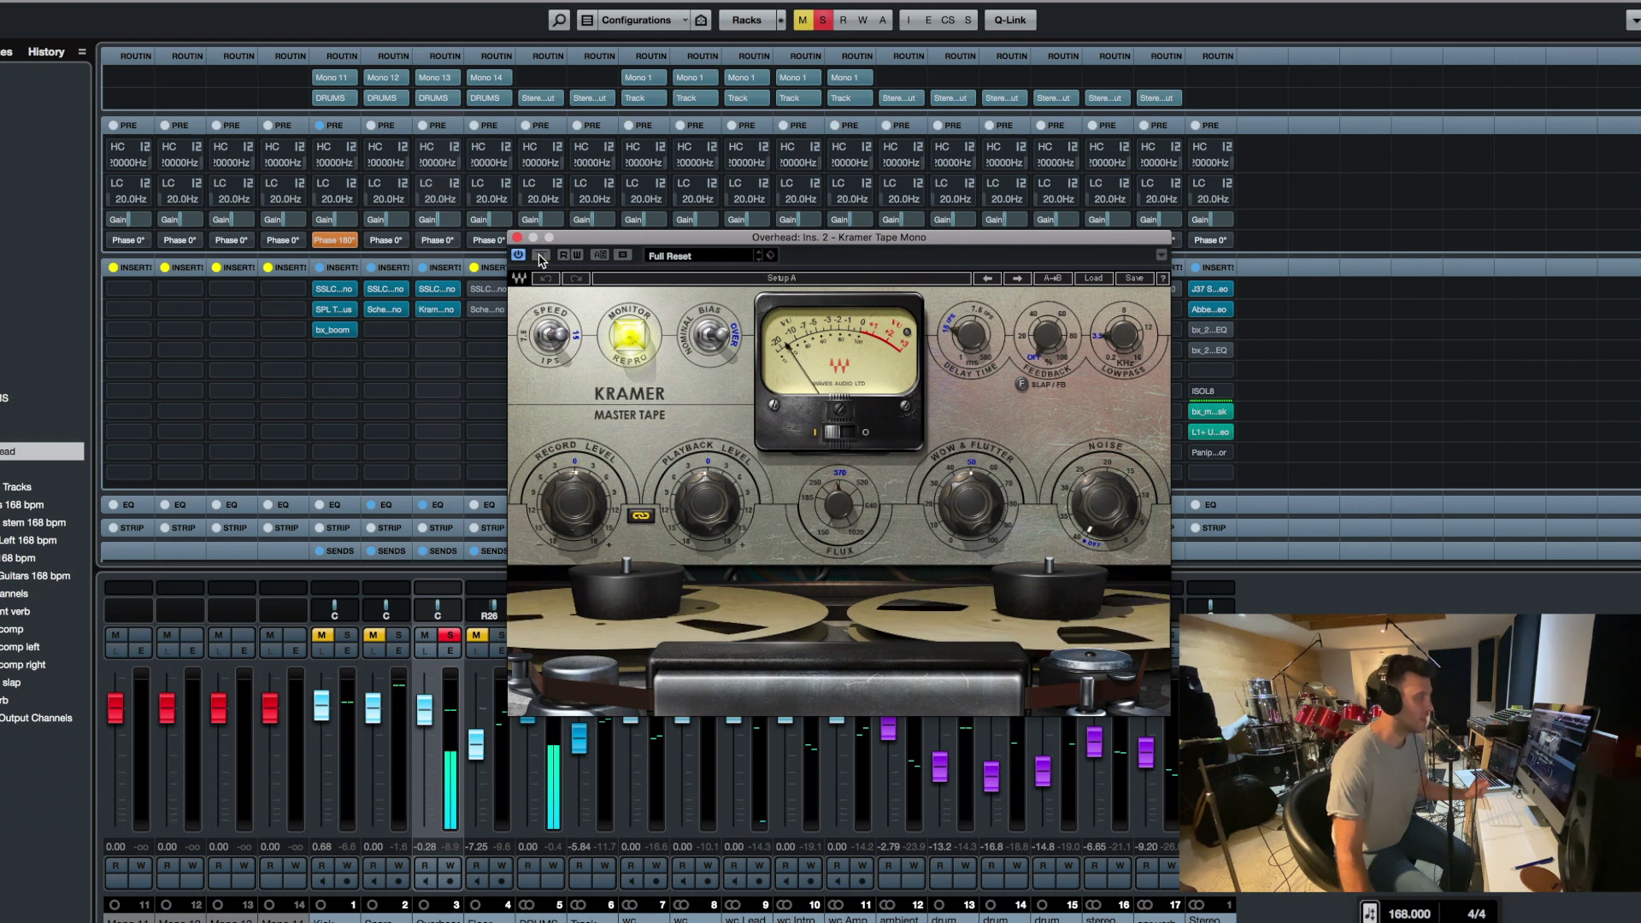
pyautogui.press('super+w')
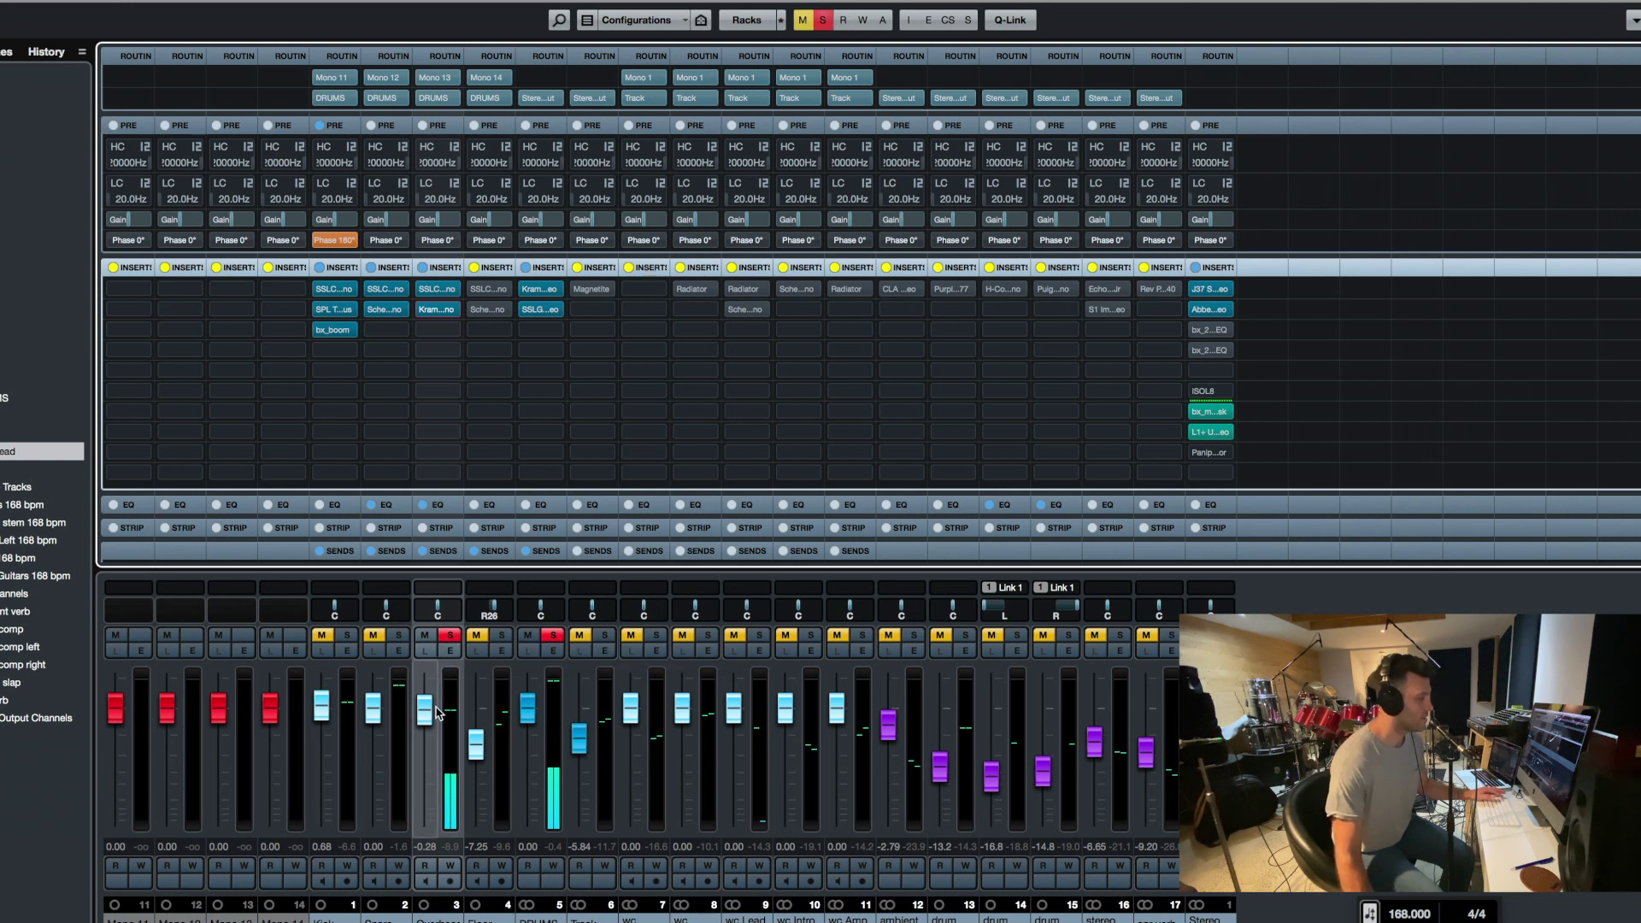
# Solo the Kick and Snare along with the Overhead, and lower the Overhead fader to about -4.92 dB
pyautogui.moveTo(430, 740); pyautogui.dragTo(432, 750)
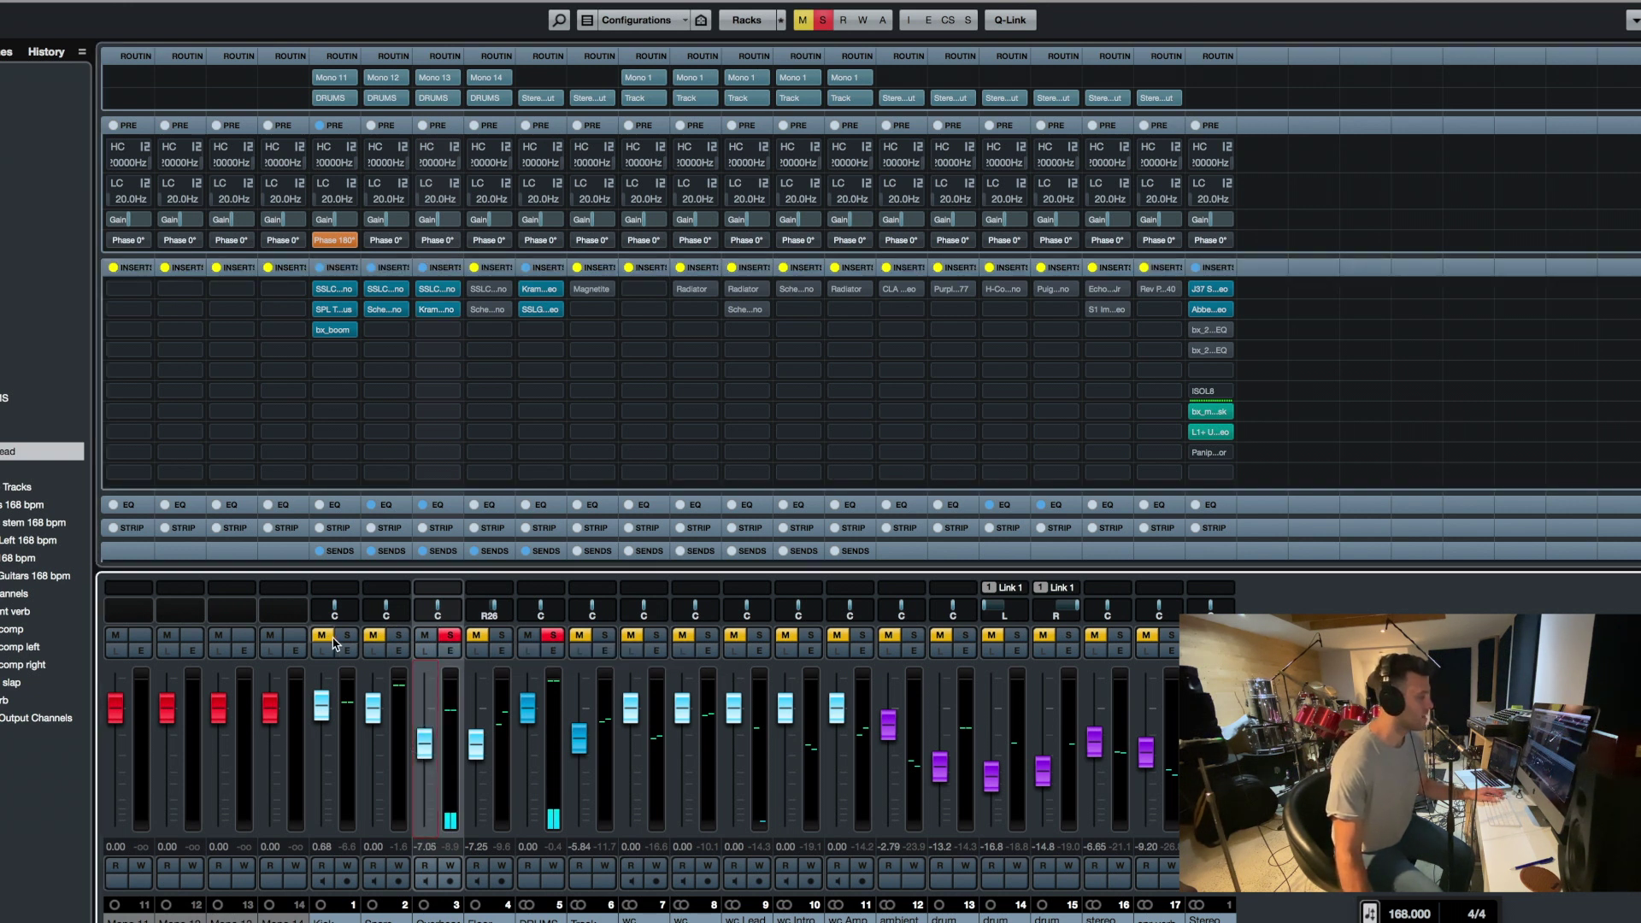
pyautogui.click(347, 635)
pyautogui.click(398, 635)
pyautogui.moveTo(424, 744); pyautogui.dragTo(427, 733)
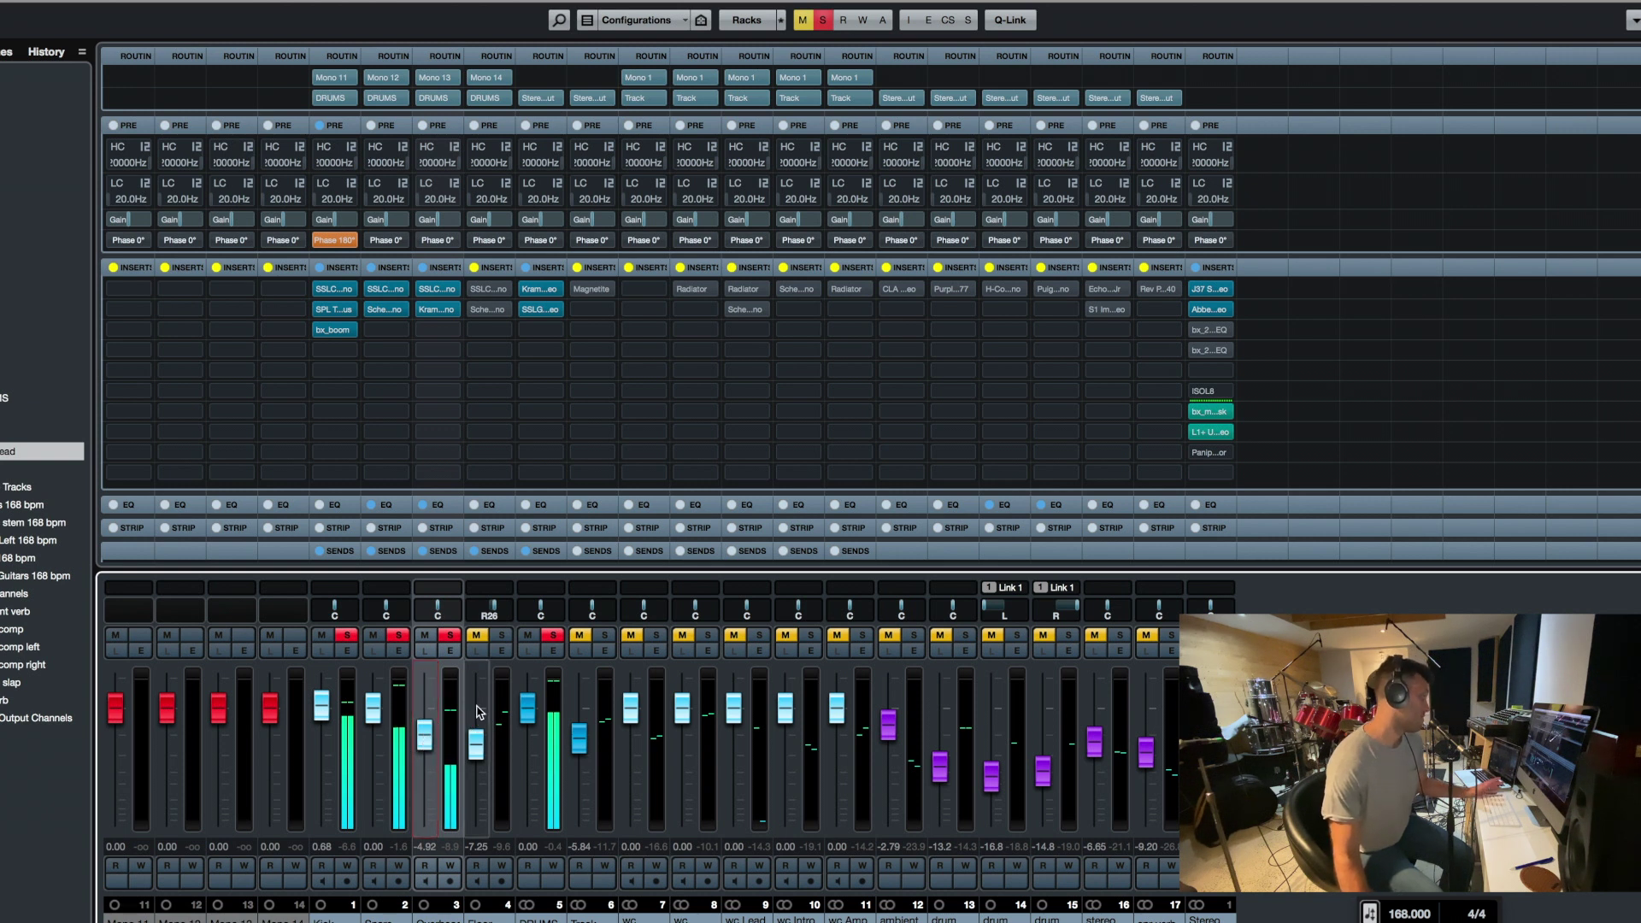
# Set a playback loop from bar 61 to bar 63, clear the existing solos, and play only the Floor track
pyautogui.press('F3')
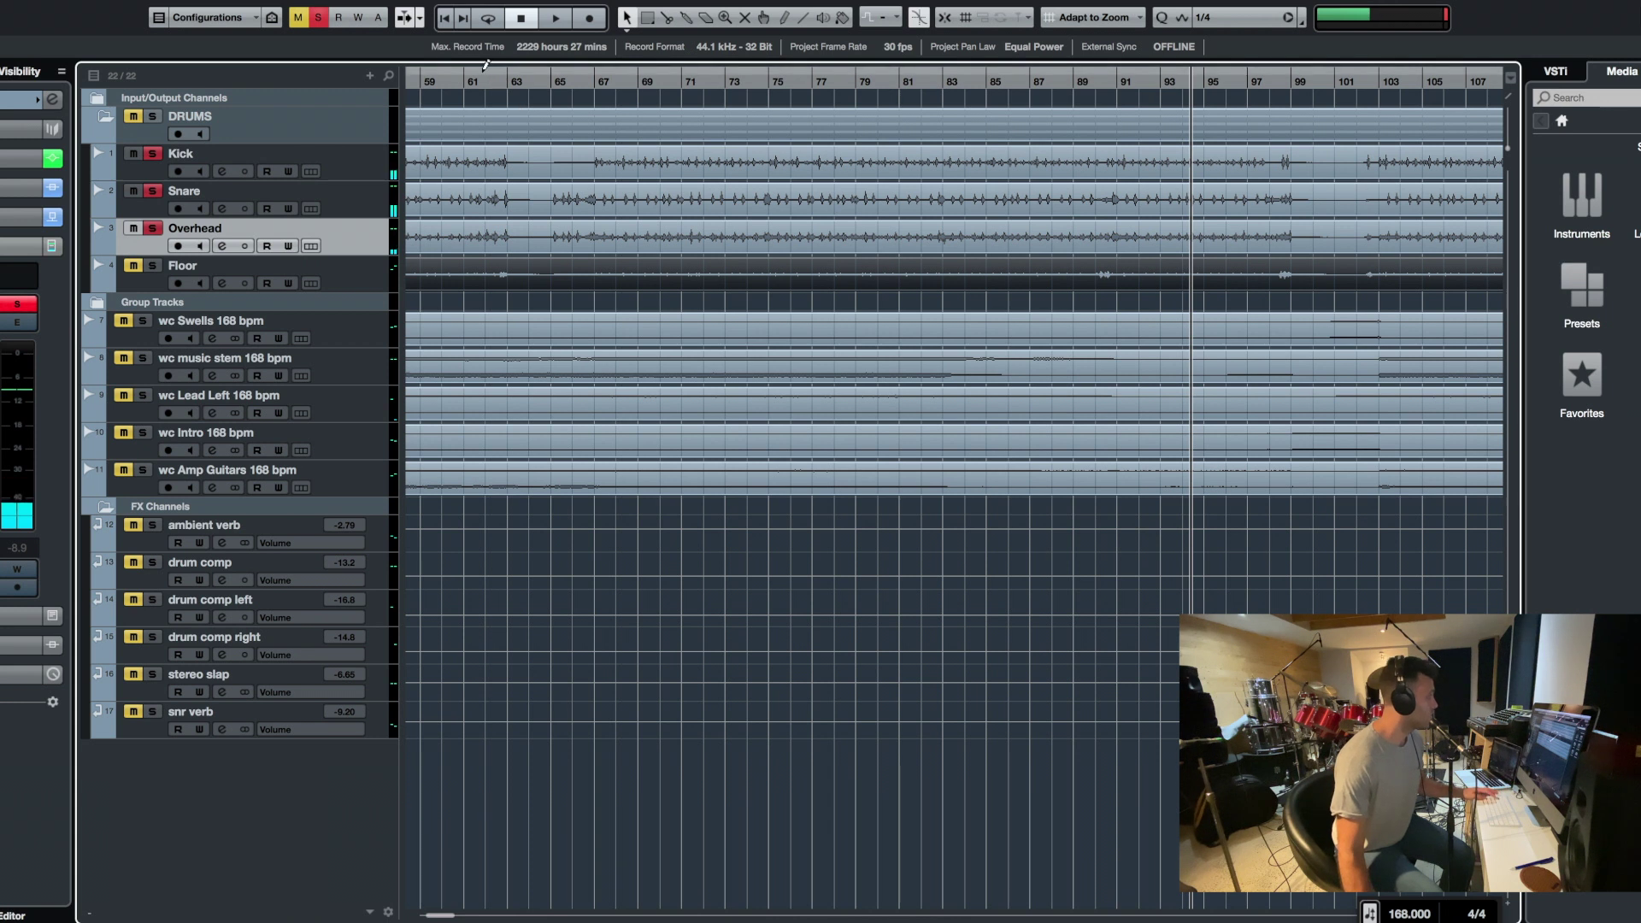
pyautogui.moveTo(489, 76); pyautogui.dragTo(513, 77)
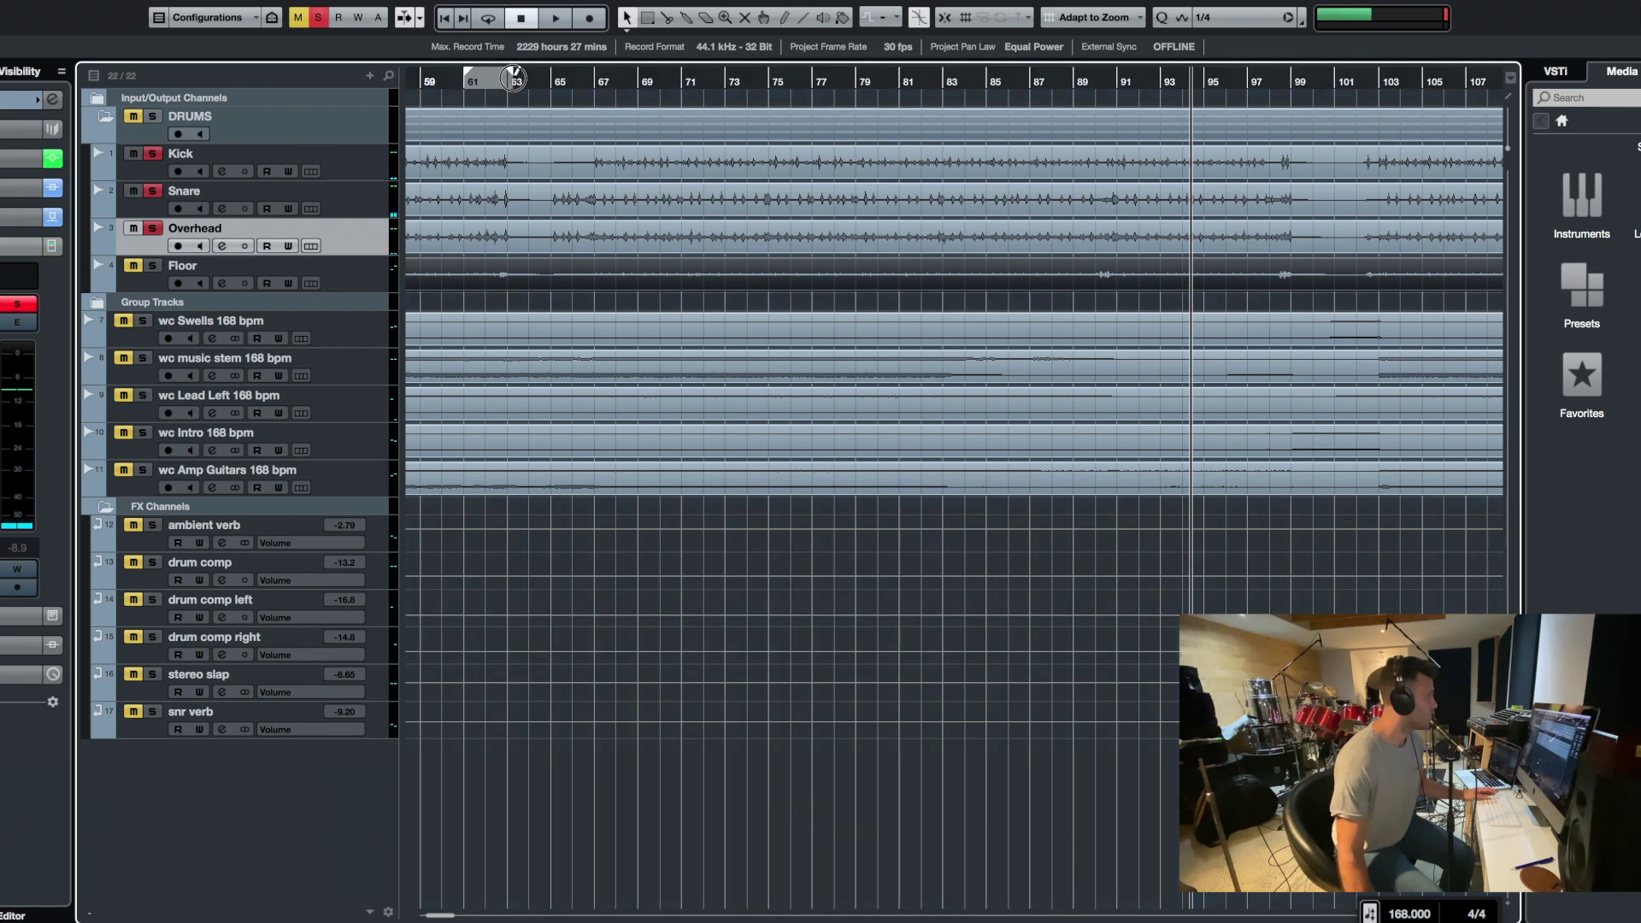
pyautogui.click(469, 80)
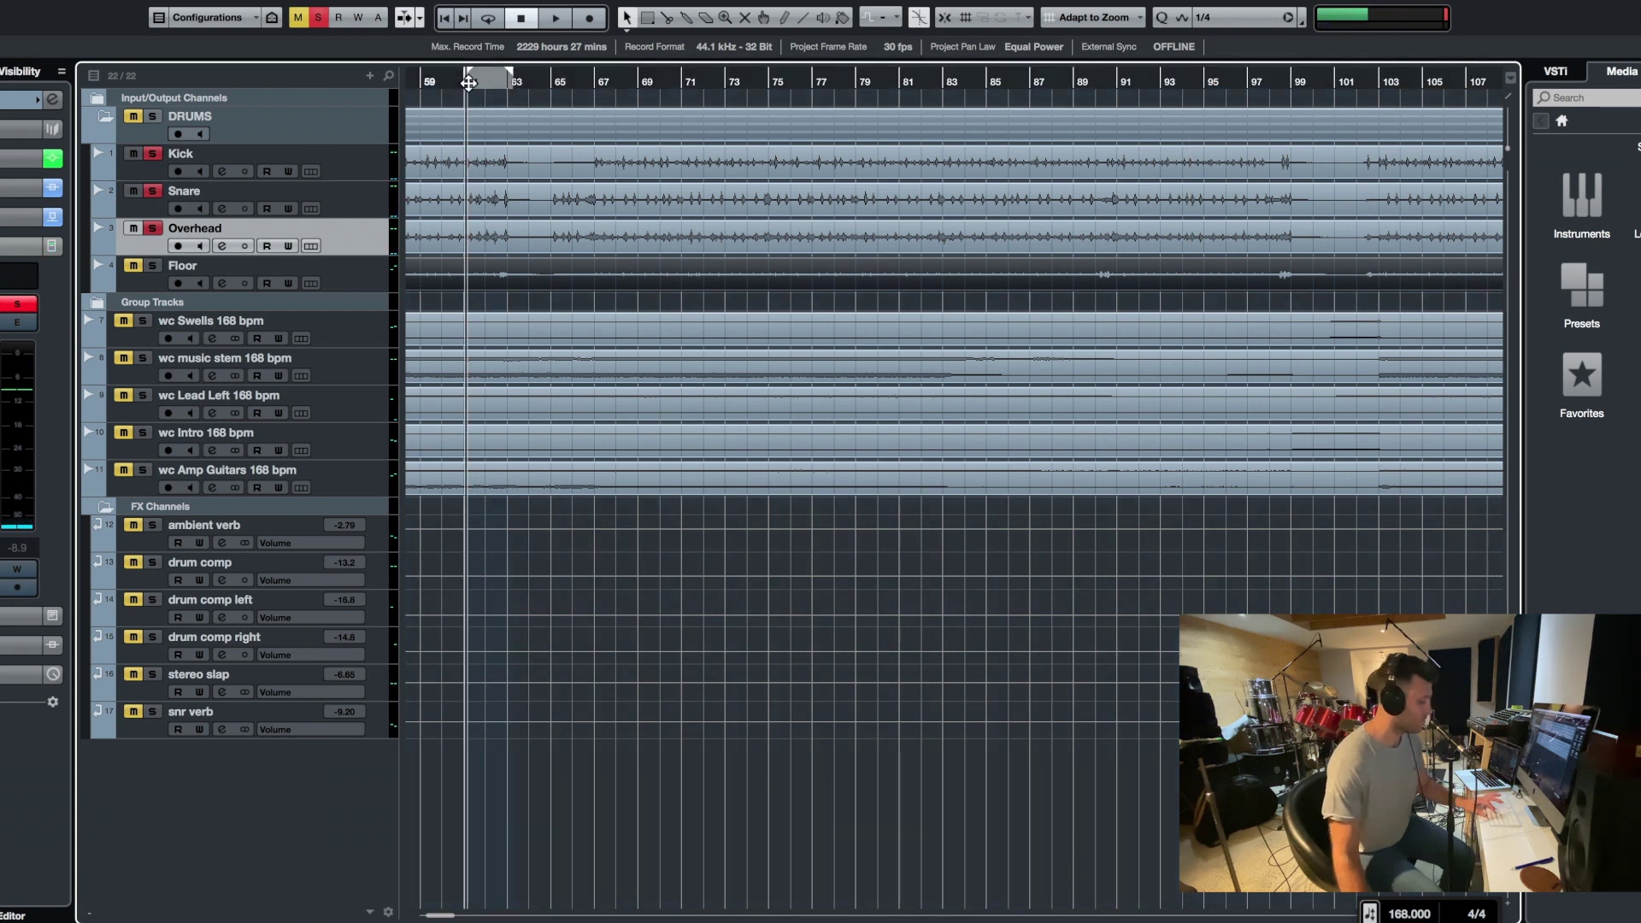
pyautogui.click(478, 81)
pyautogui.click(318, 20)
pyautogui.click(152, 266)
pyautogui.press('space')
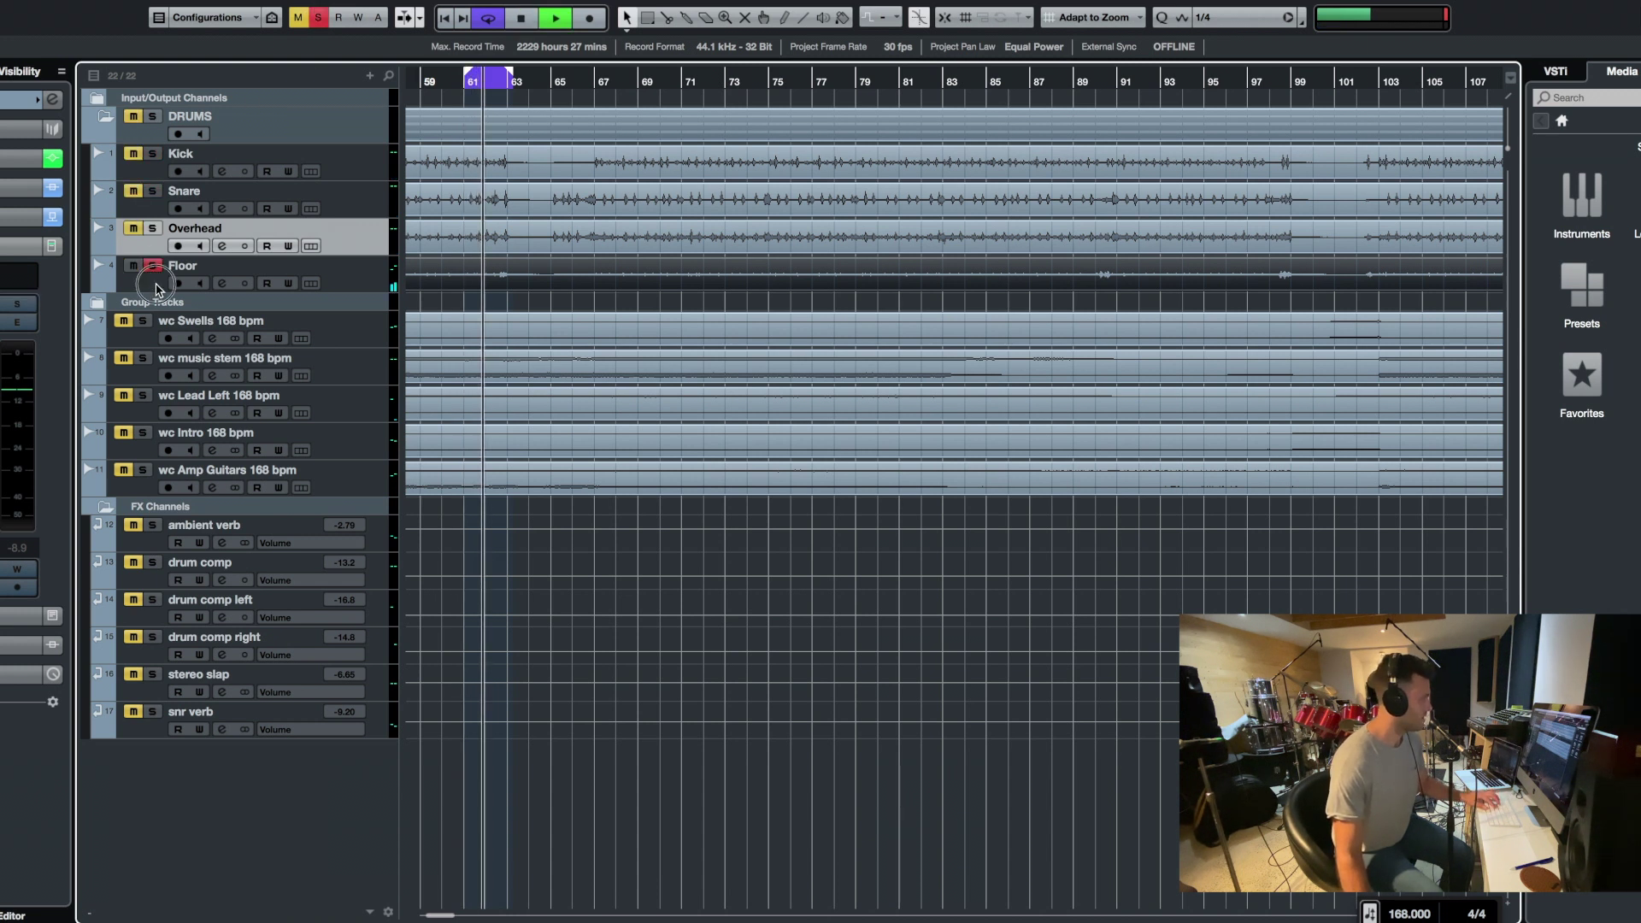
# Extend the loop's start to just before bar 61 and check the Floor track's channel settings
pyautogui.click(156, 289)
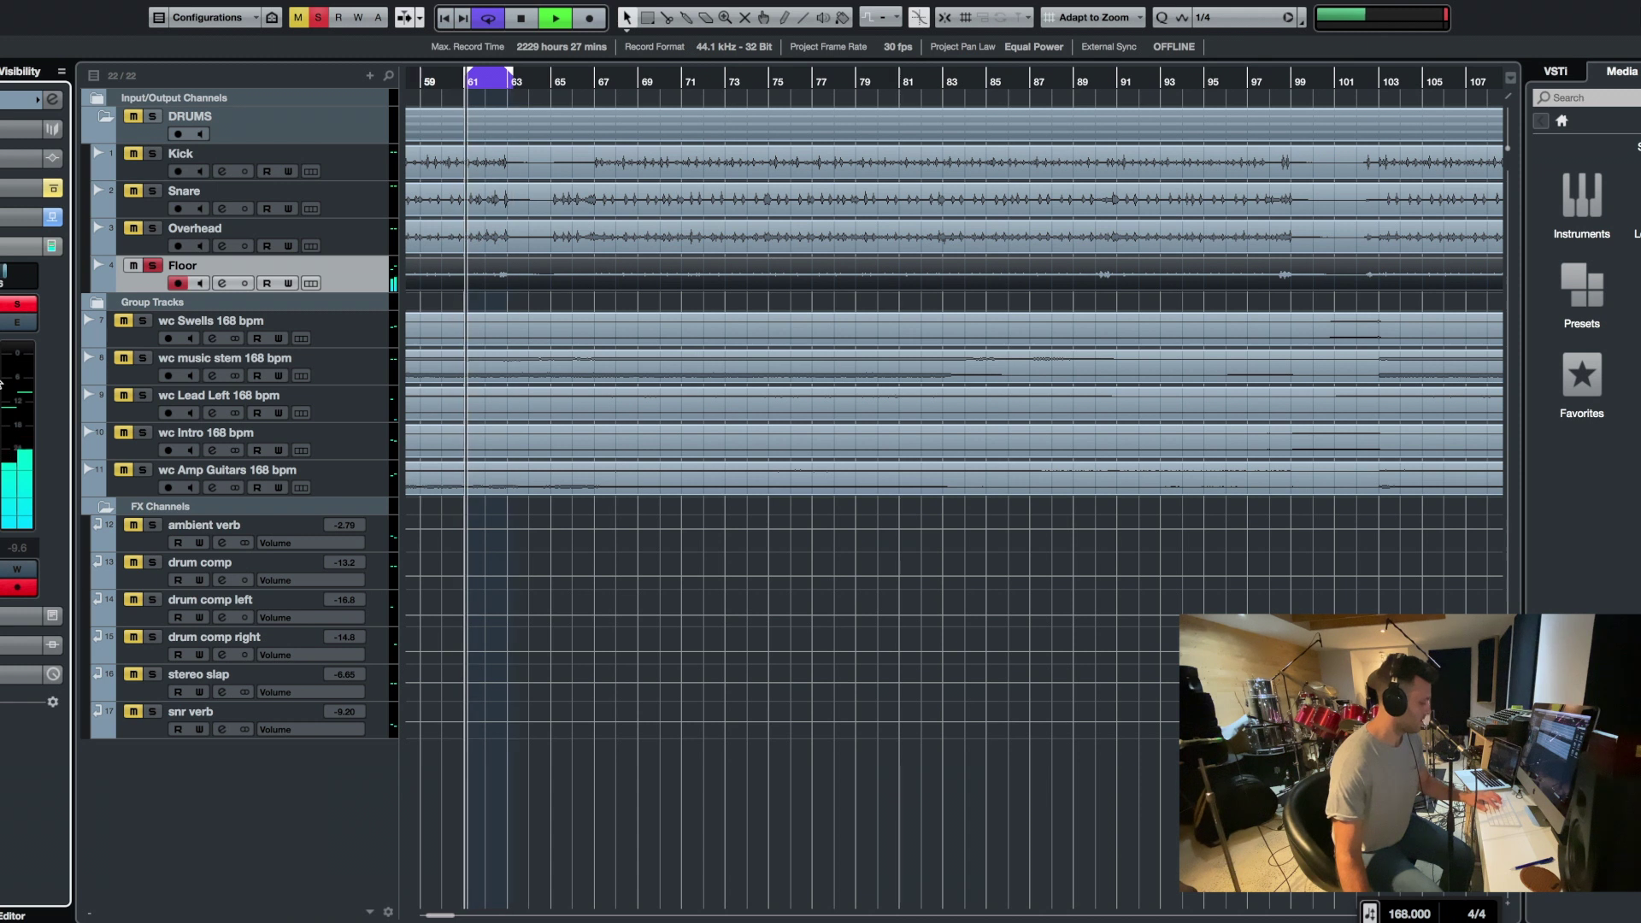
pyautogui.moveTo(468, 77); pyautogui.dragTo(452, 77)
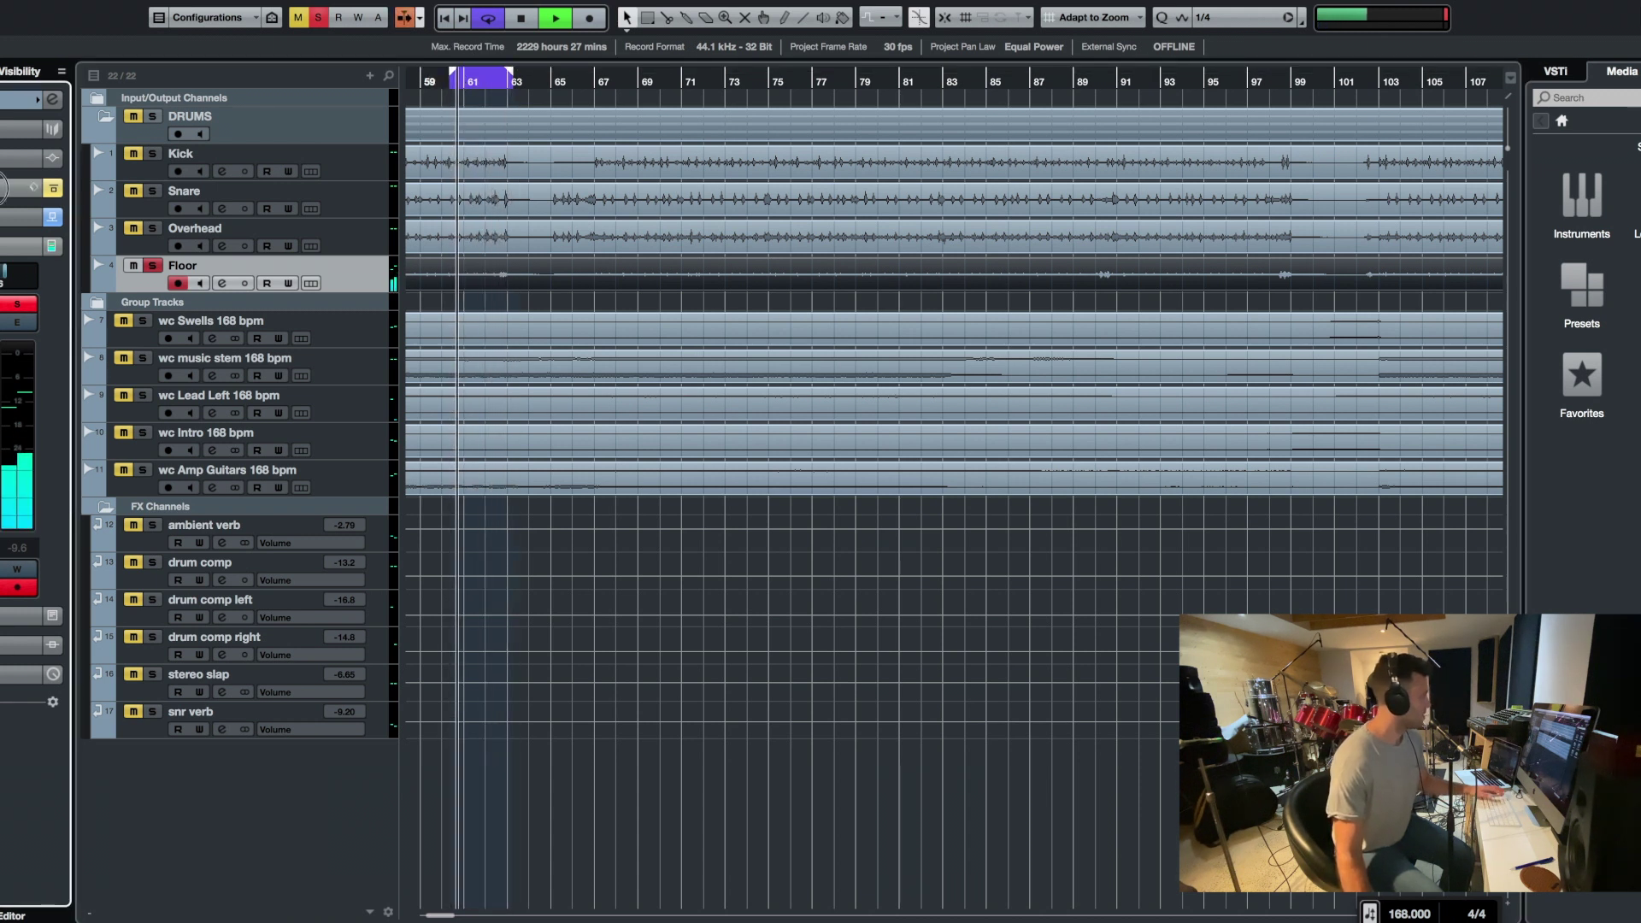
pyautogui.click(53, 100)
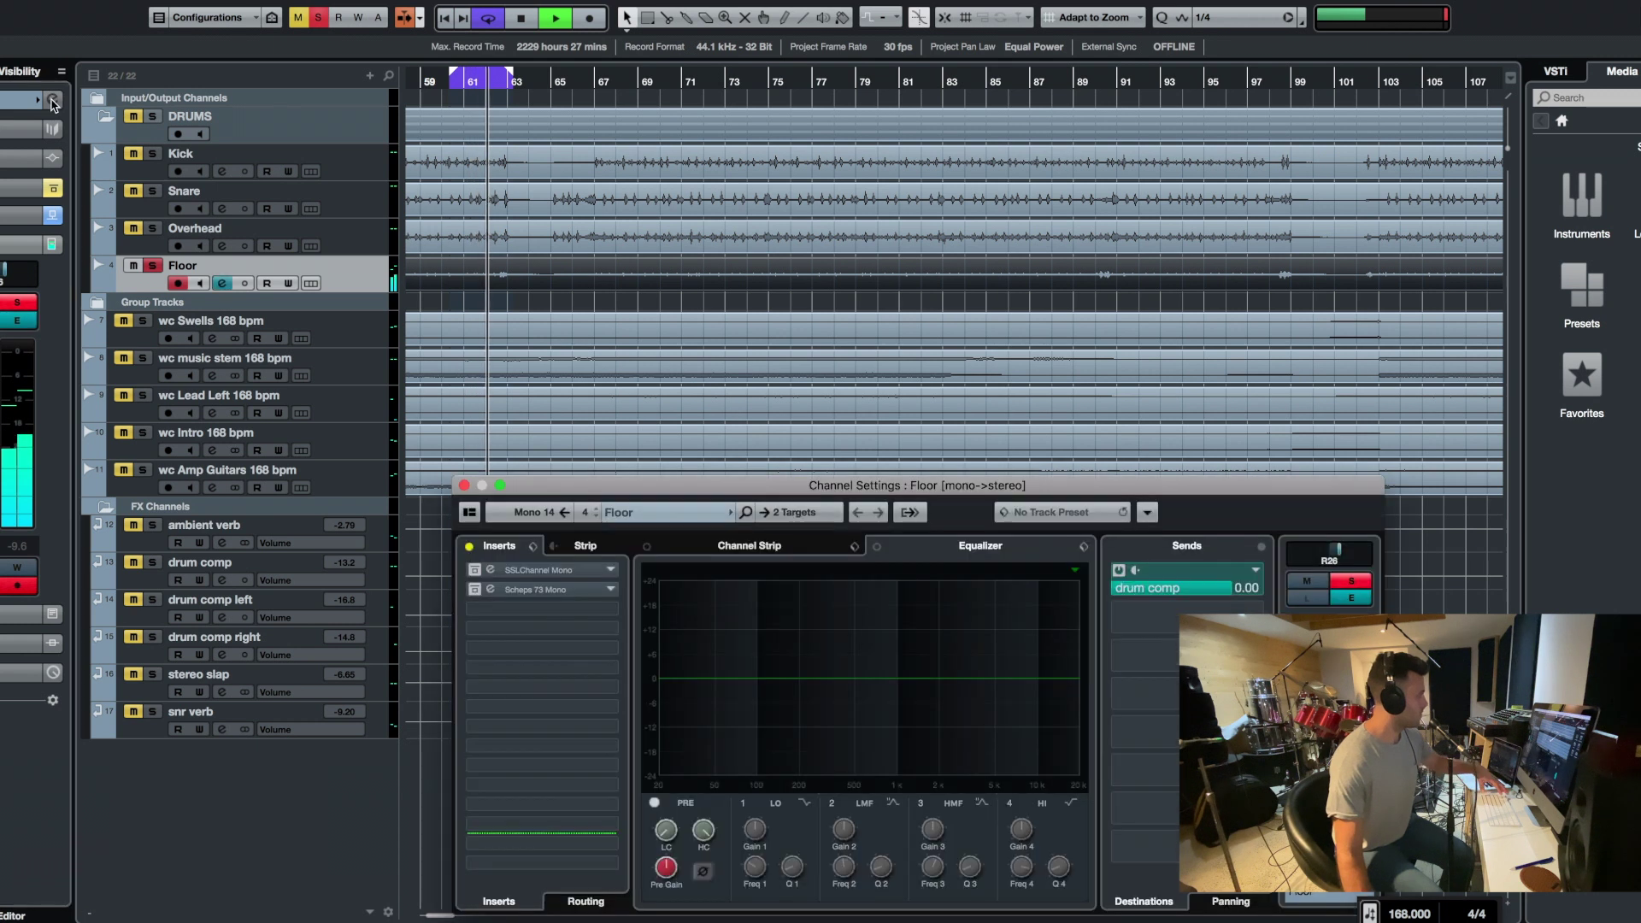
pyautogui.click(464, 486)
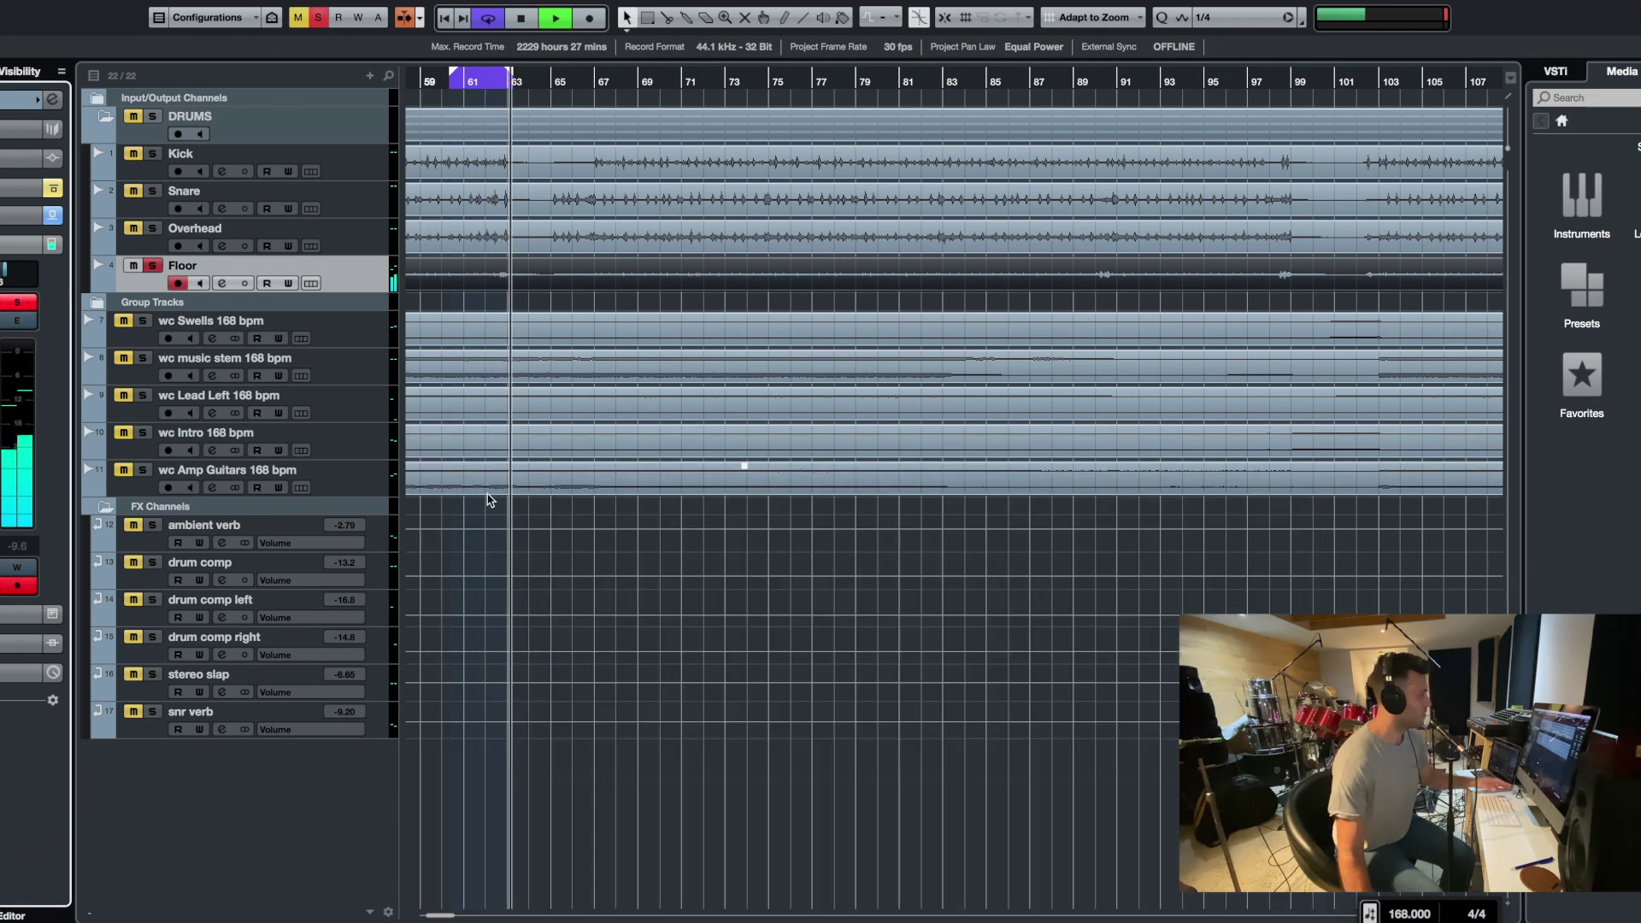
# Reactivate the Floor's SSLChannel Mono insert, compare its bypassed and active sound, and close the plug-in
pyautogui.press('F3')
pyautogui.click(490, 292)
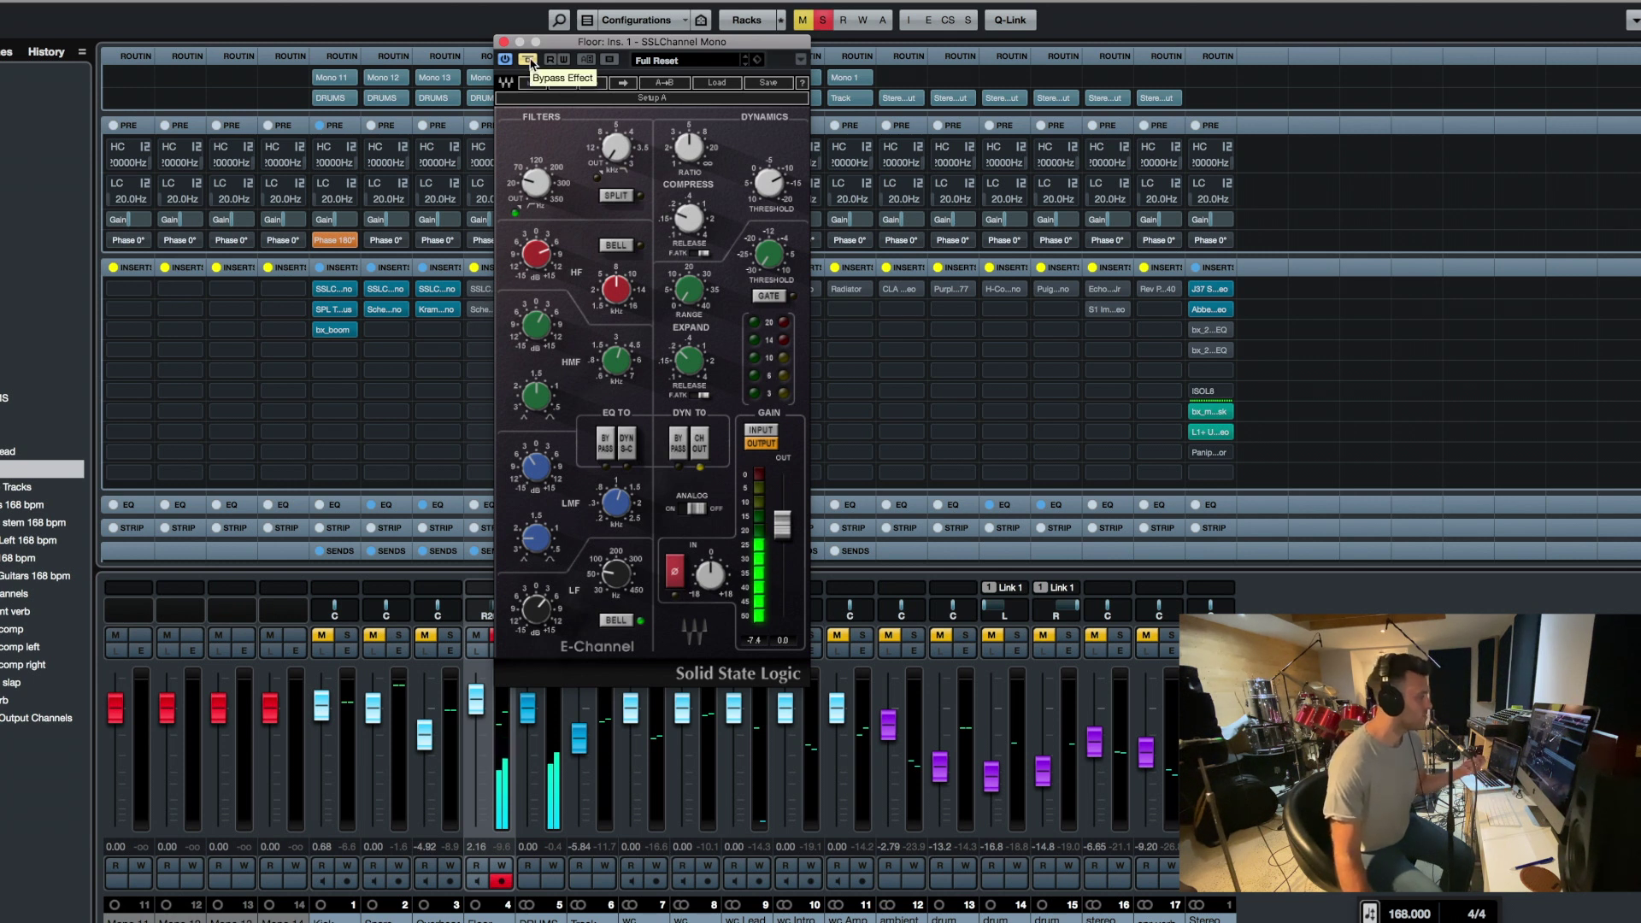
pyautogui.click(528, 60)
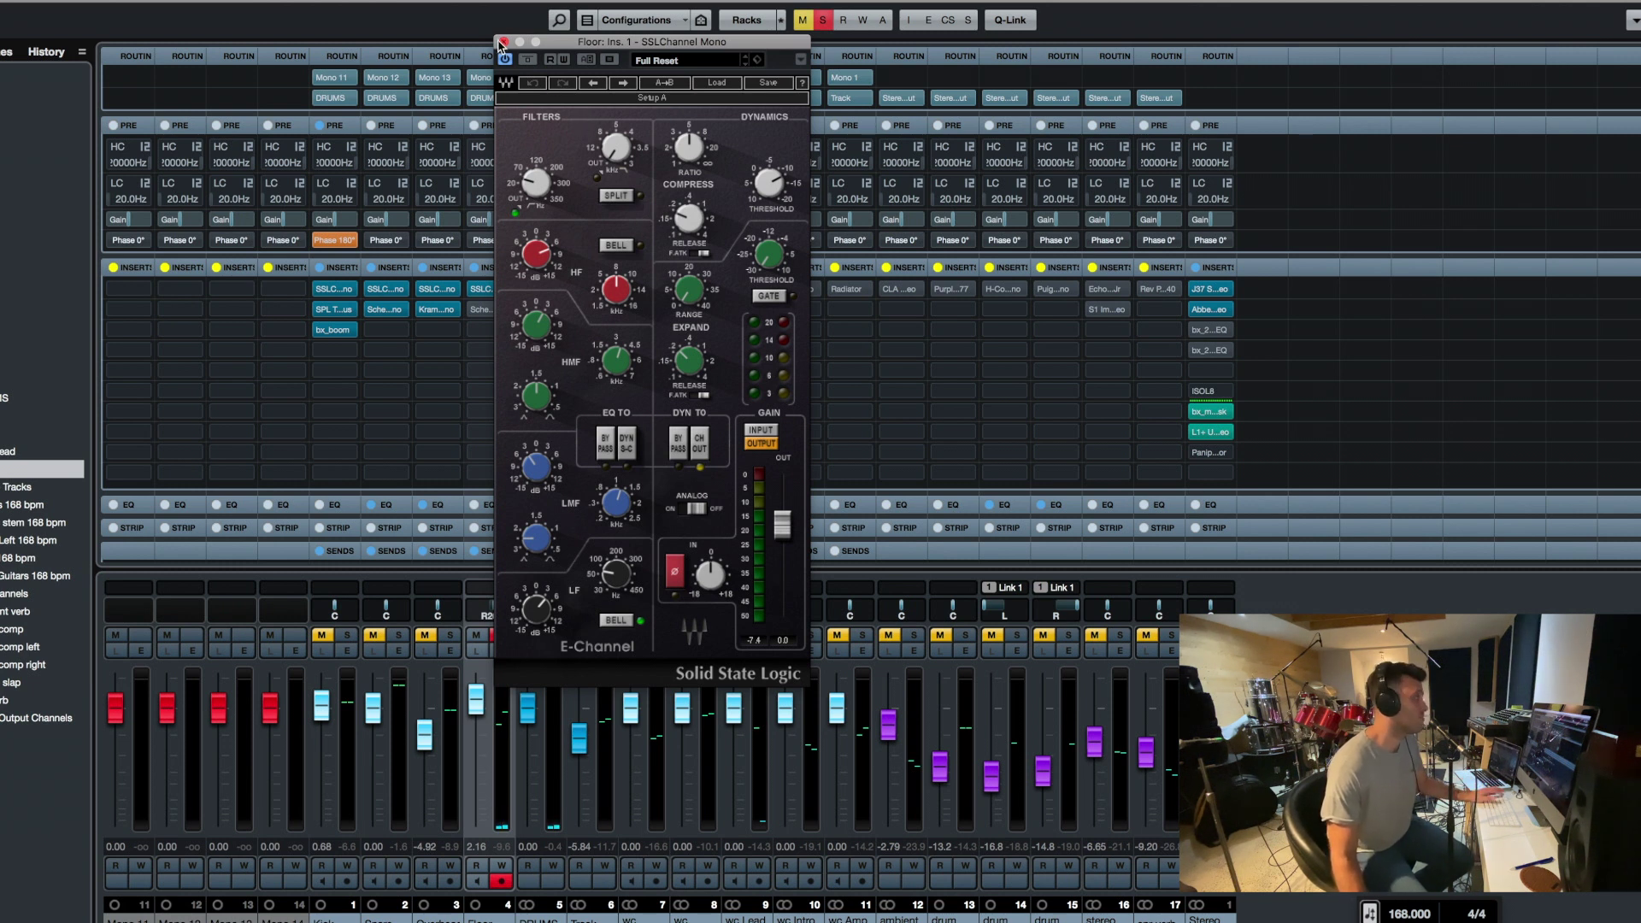
pyautogui.click(502, 42)
# Solo the DRUMS group with all its microphones and mute the Floor track
pyautogui.press('F3')
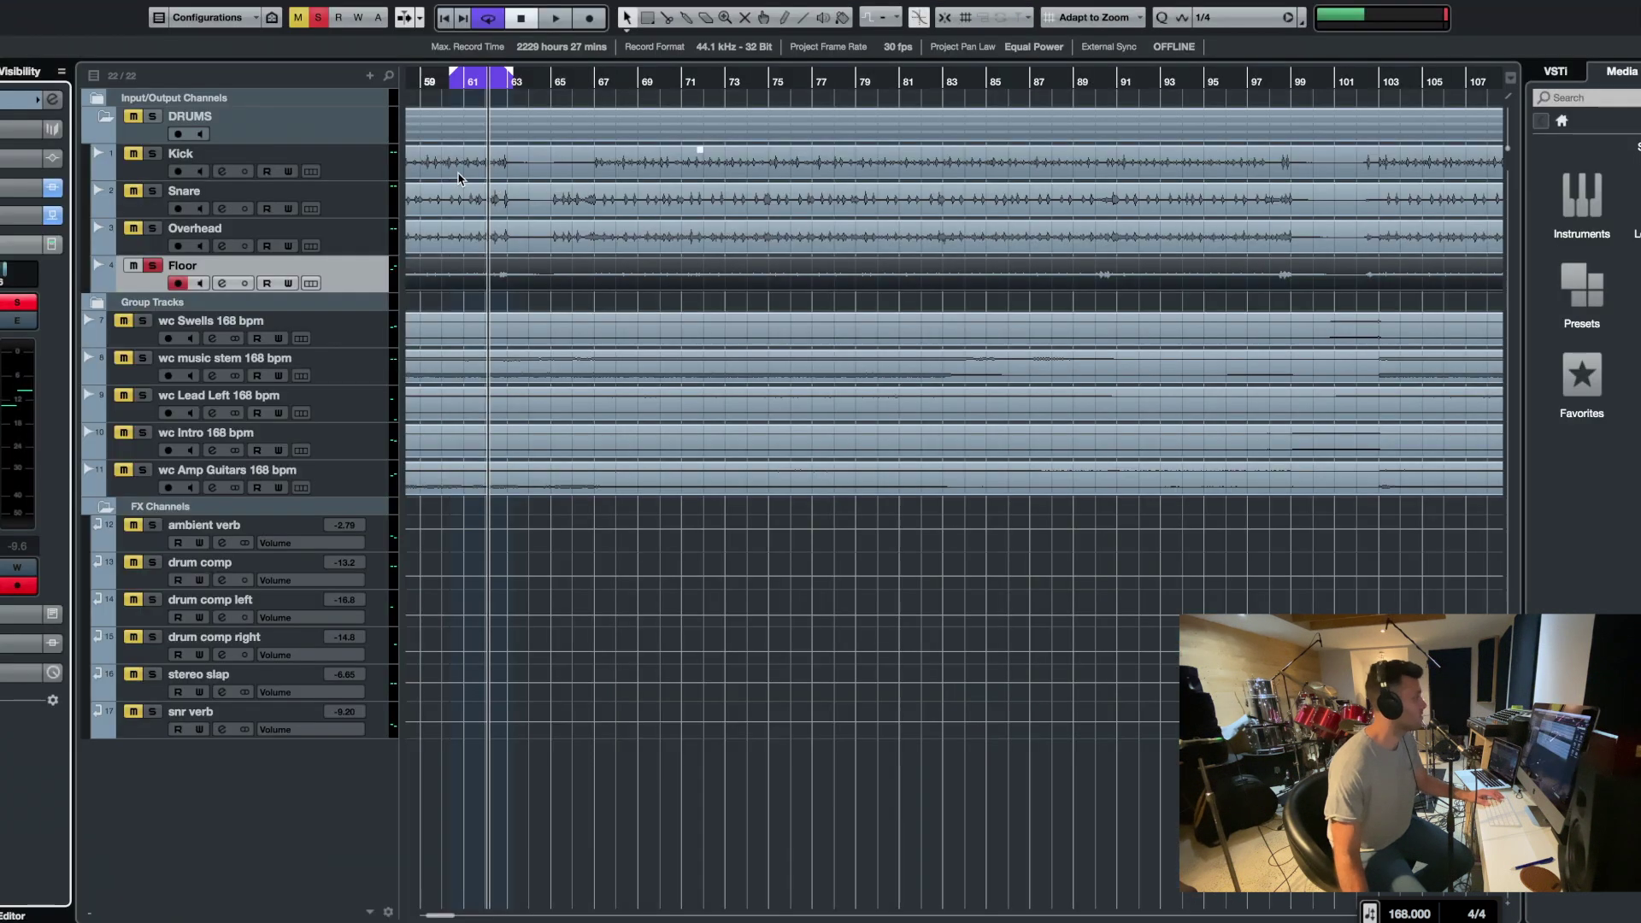
pyautogui.click(152, 119)
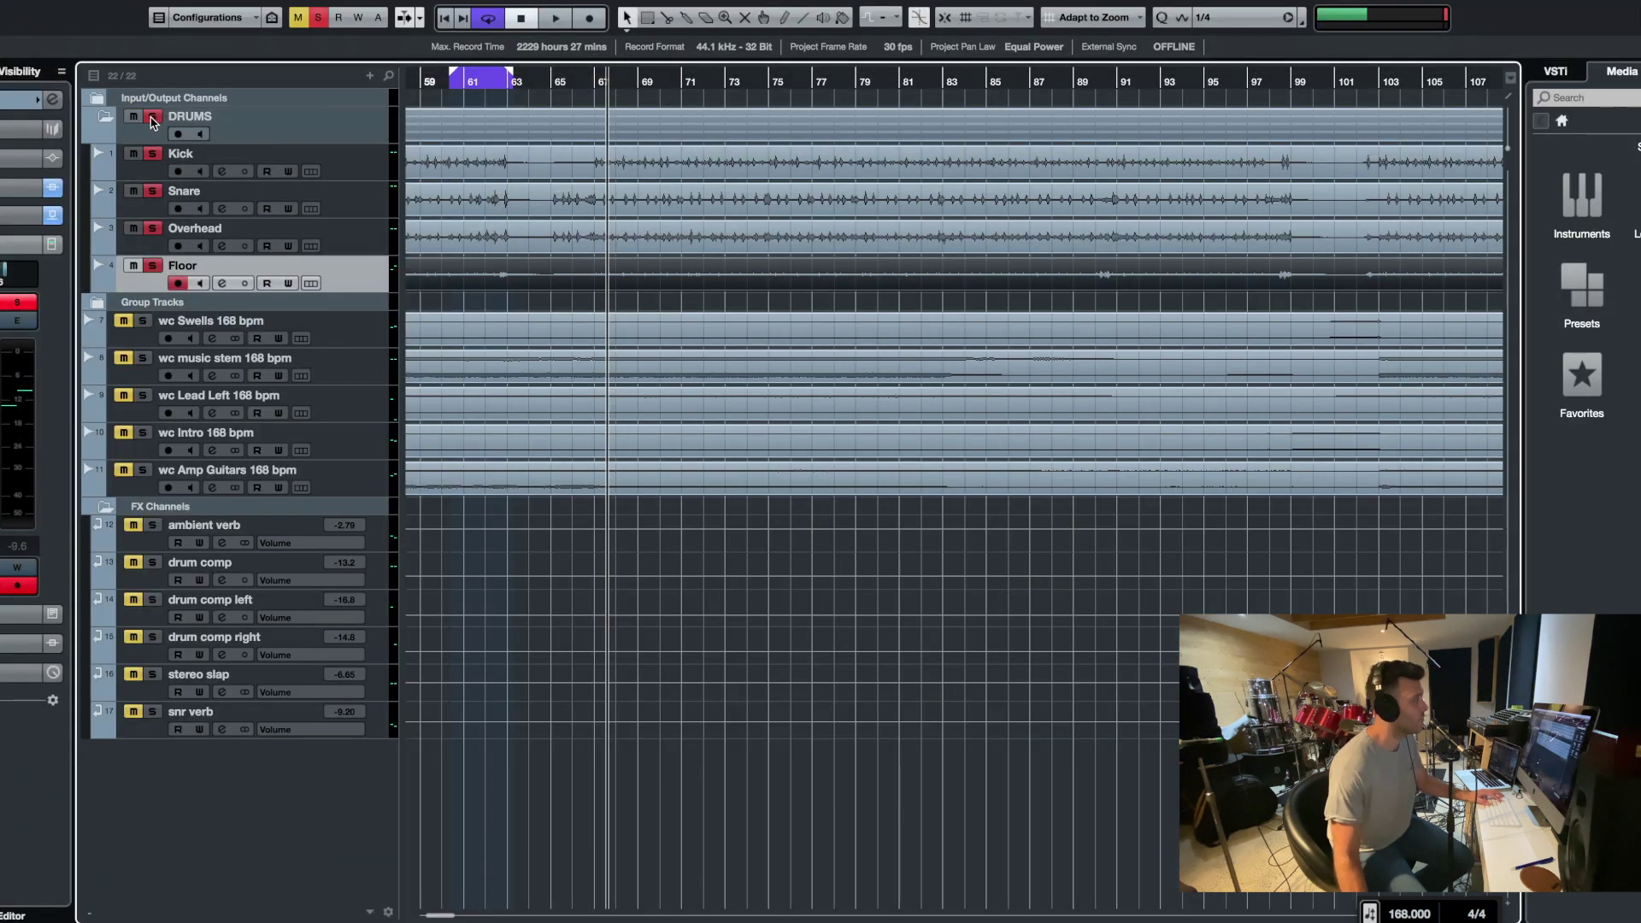
pyautogui.click(132, 267)
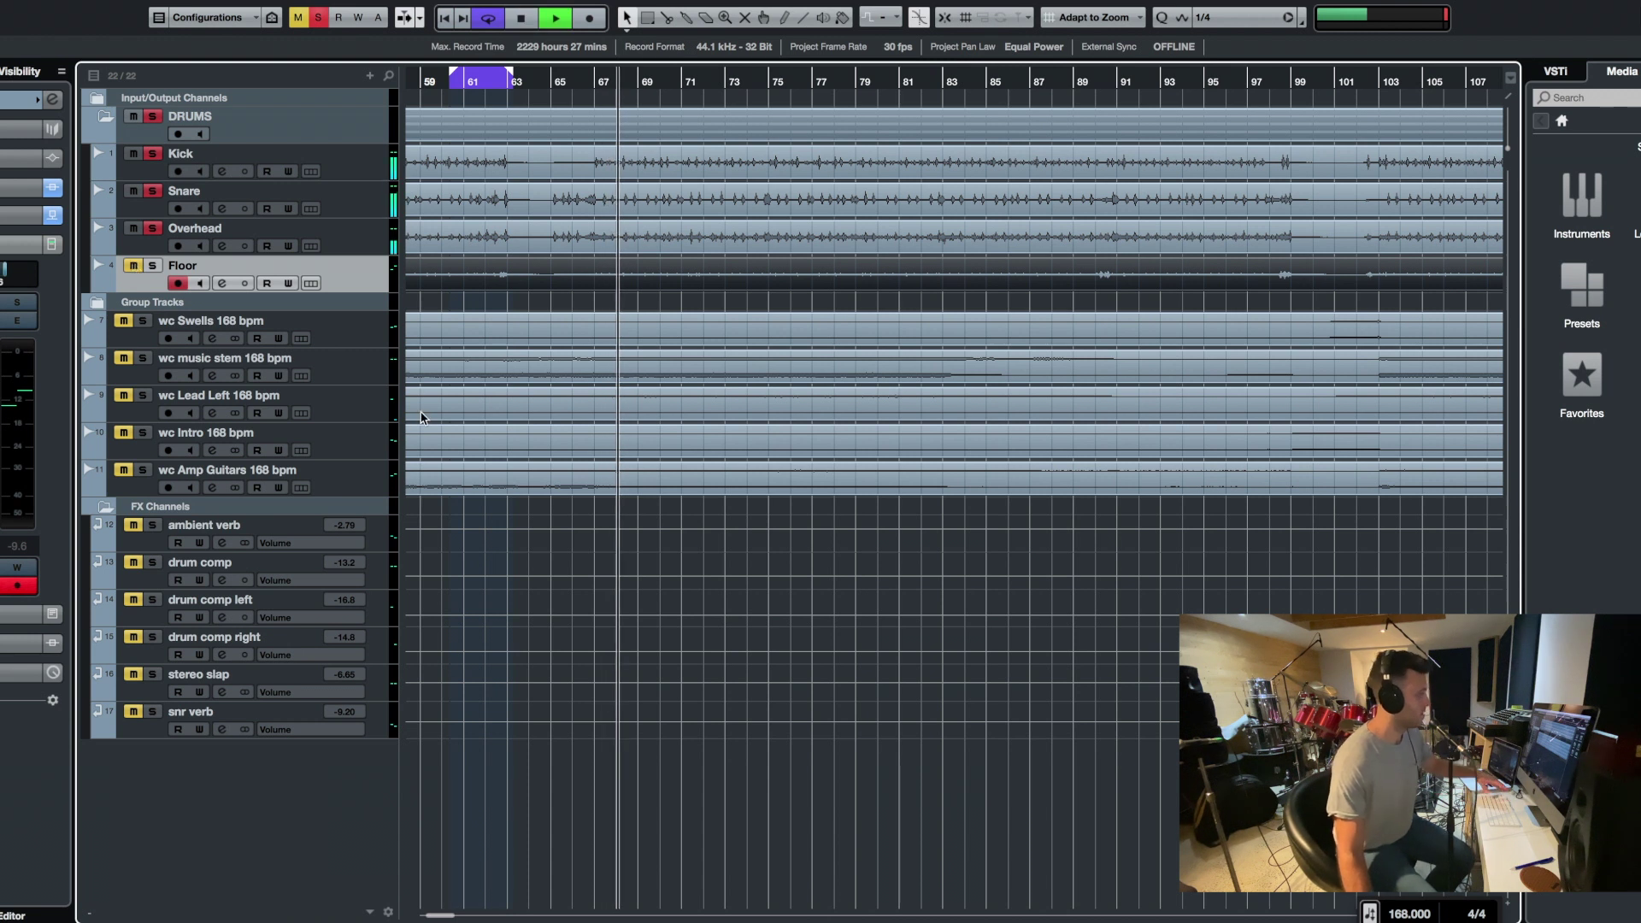
# Lower the Floor fader to about -3.14 dB and compare the drums with the Floor muted and soloed
pyautogui.press('F3')
pyautogui.moveTo(476, 701)
pyautogui.mouseDown()
pyautogui.moveTo(481, 752)
pyautogui.moveTo(476, 726)
pyautogui.mouseUp()
pyautogui.press('m')
pyautogui.press('s')
pyautogui.click(476, 635)
pyautogui.click(476, 635)
pyautogui.press('s')
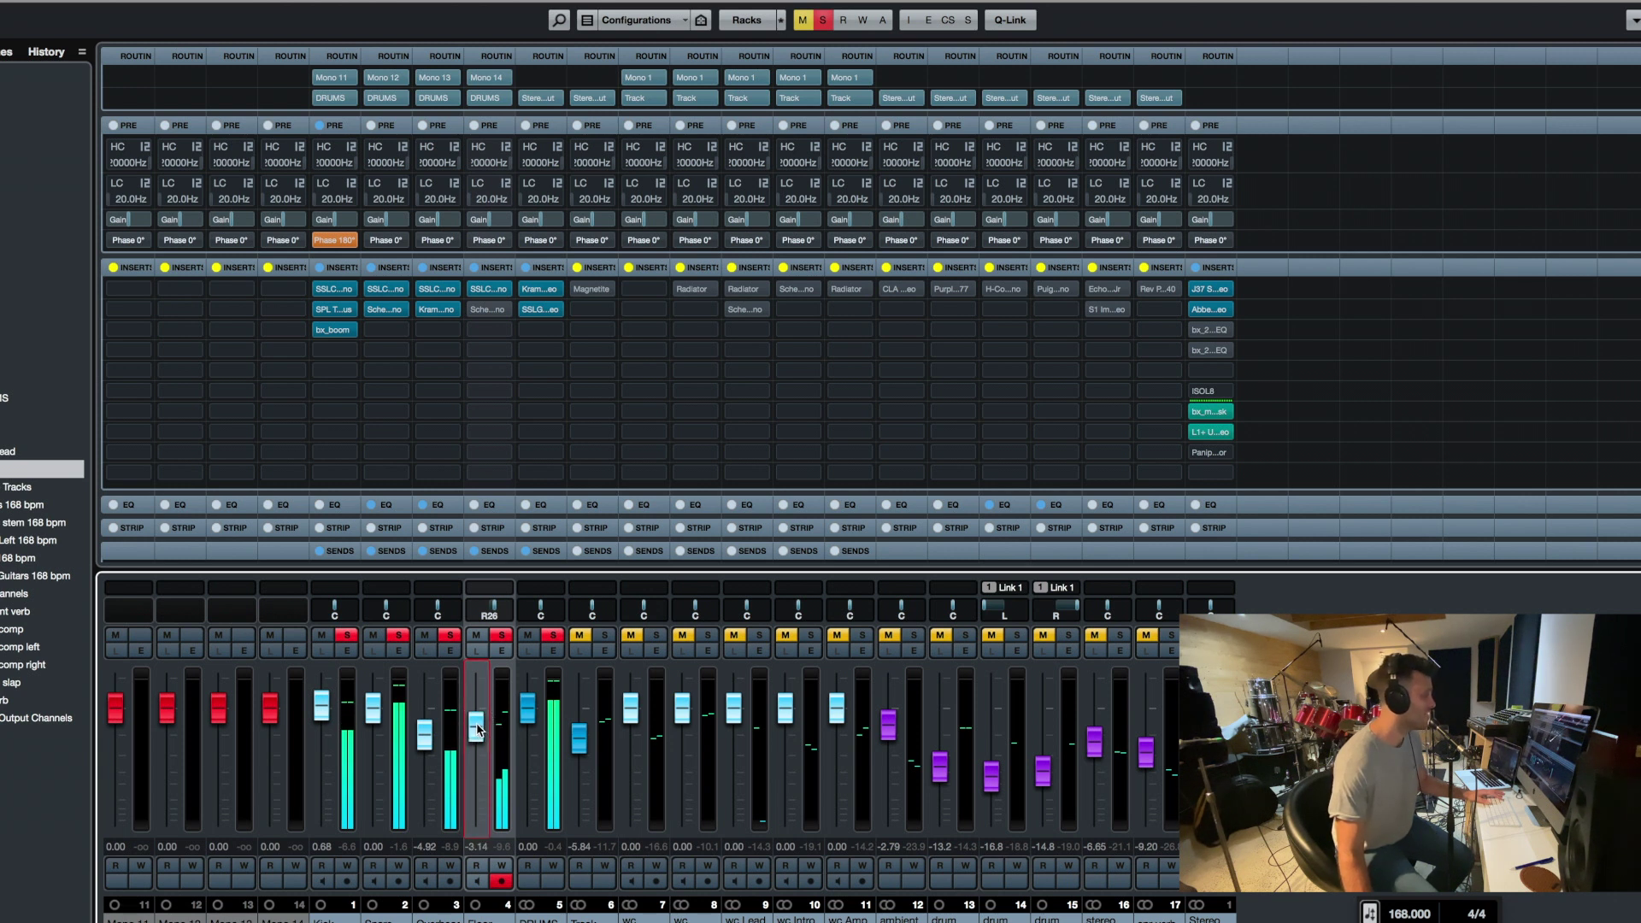
# Reactivate the Floor's Scheps 73 Mono insert with its settings displayed, and bring the Floor fader to about -6.45 dB
pyautogui.click(492, 314)
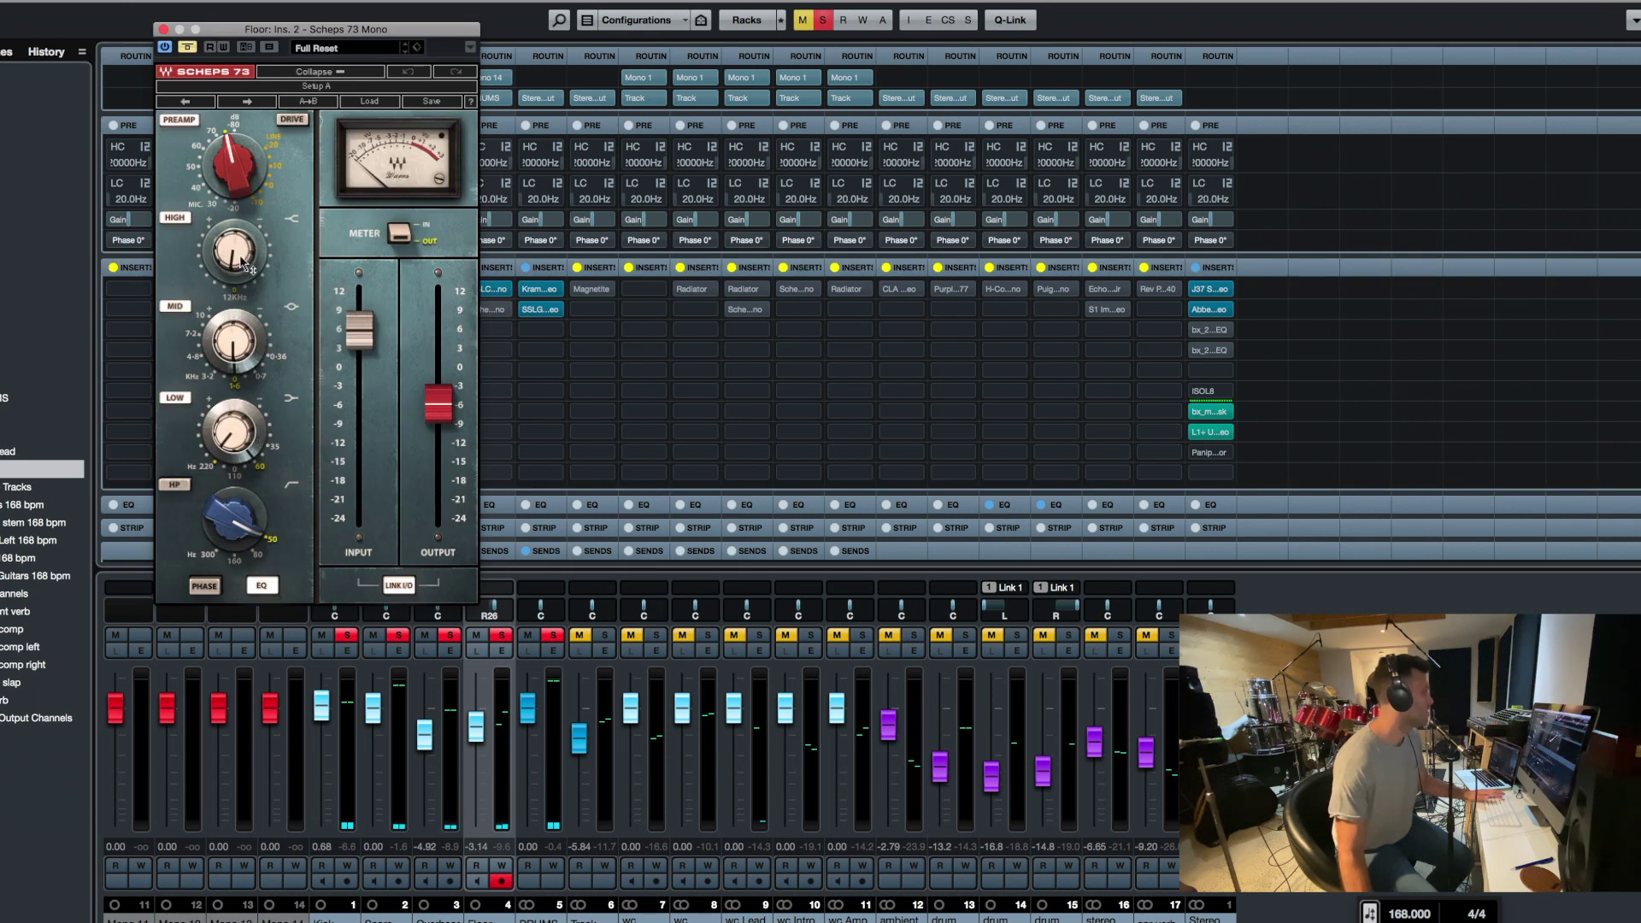
pyautogui.click(163, 29)
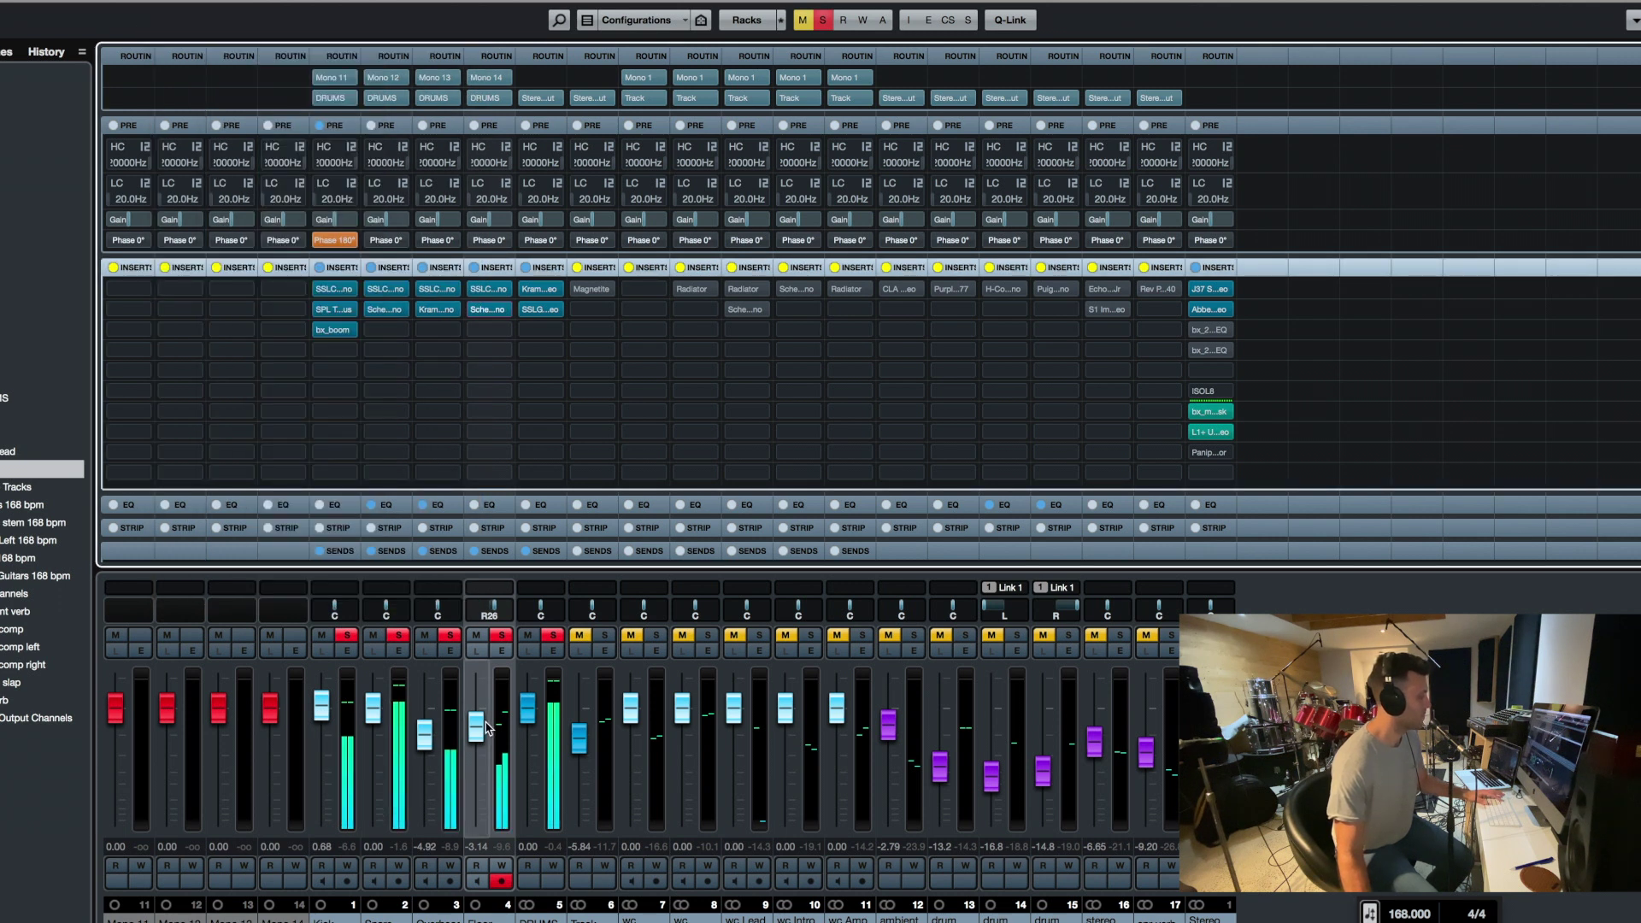
pyautogui.moveTo(474, 722); pyautogui.dragTo(479, 676)
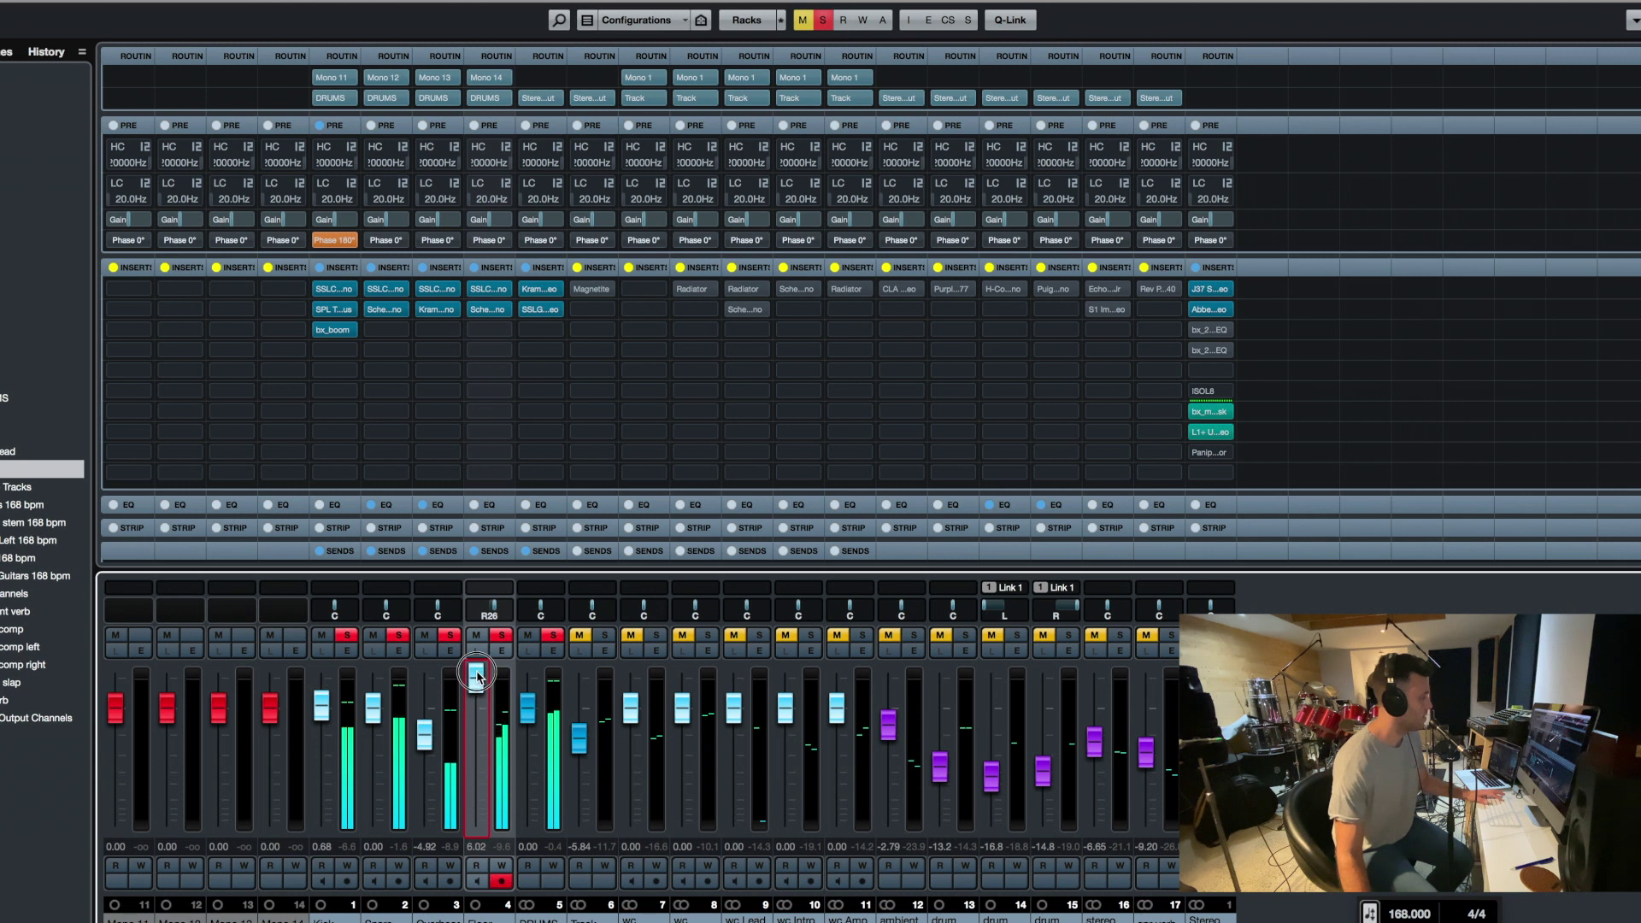
pyautogui.moveTo(477, 677); pyautogui.dragTo(477, 739)
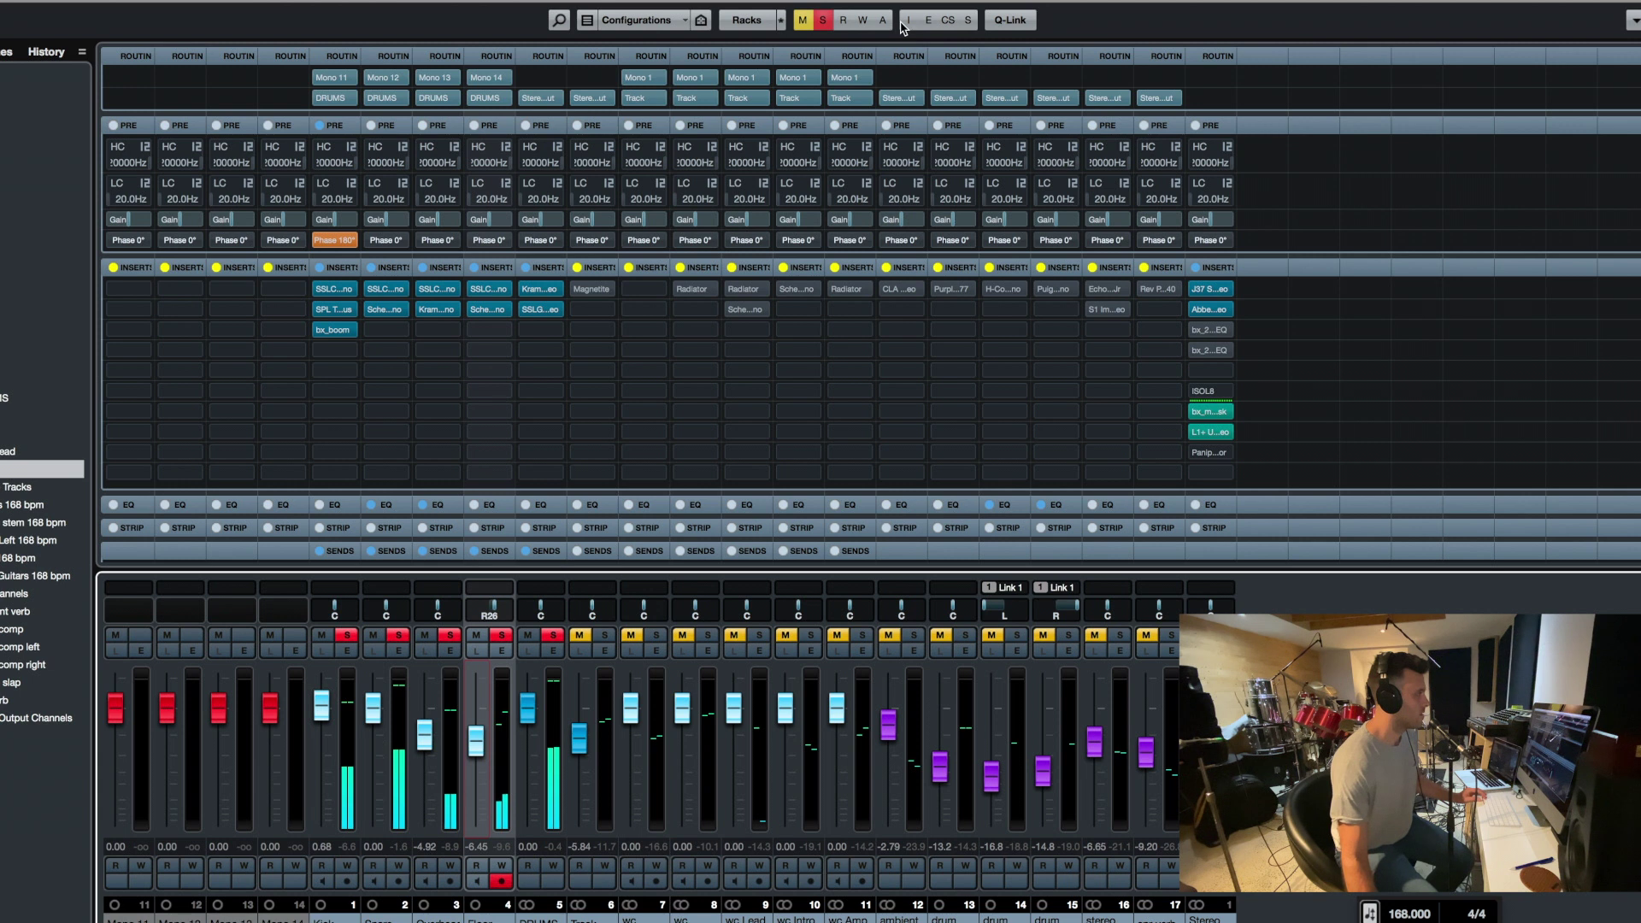
# Reactivate the inserts on all remaining channels and solo only the ambient verb with the Overhead feeding it
pyautogui.keyDown('alt'); pyautogui.click(941, 267); pyautogui.keyUp('alt')
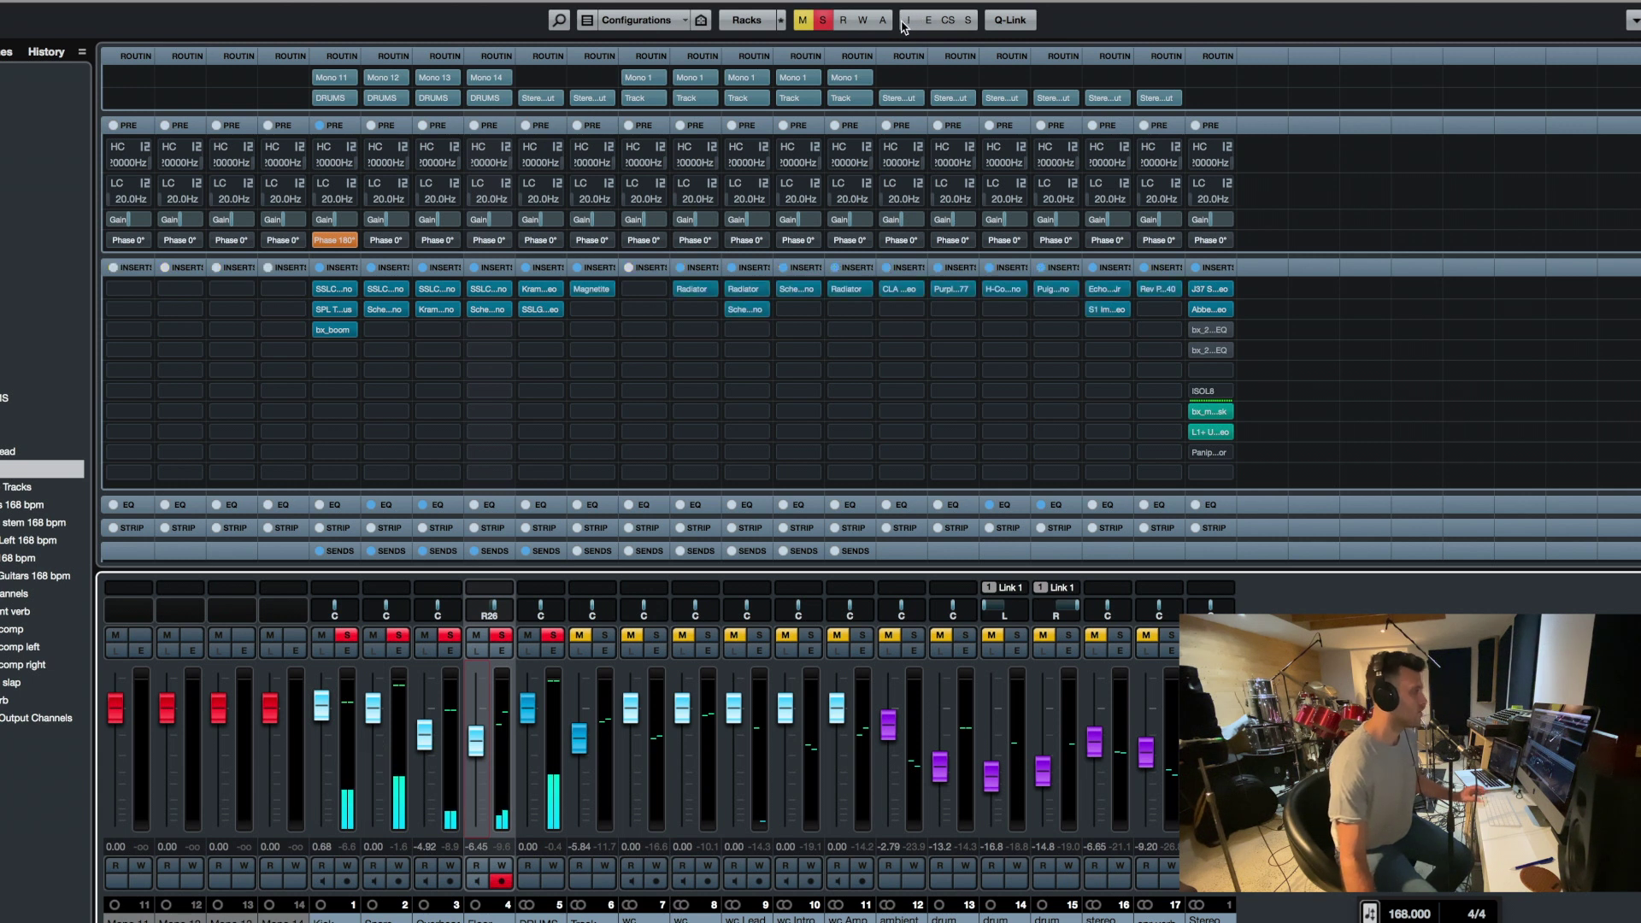
pyautogui.click(890, 637)
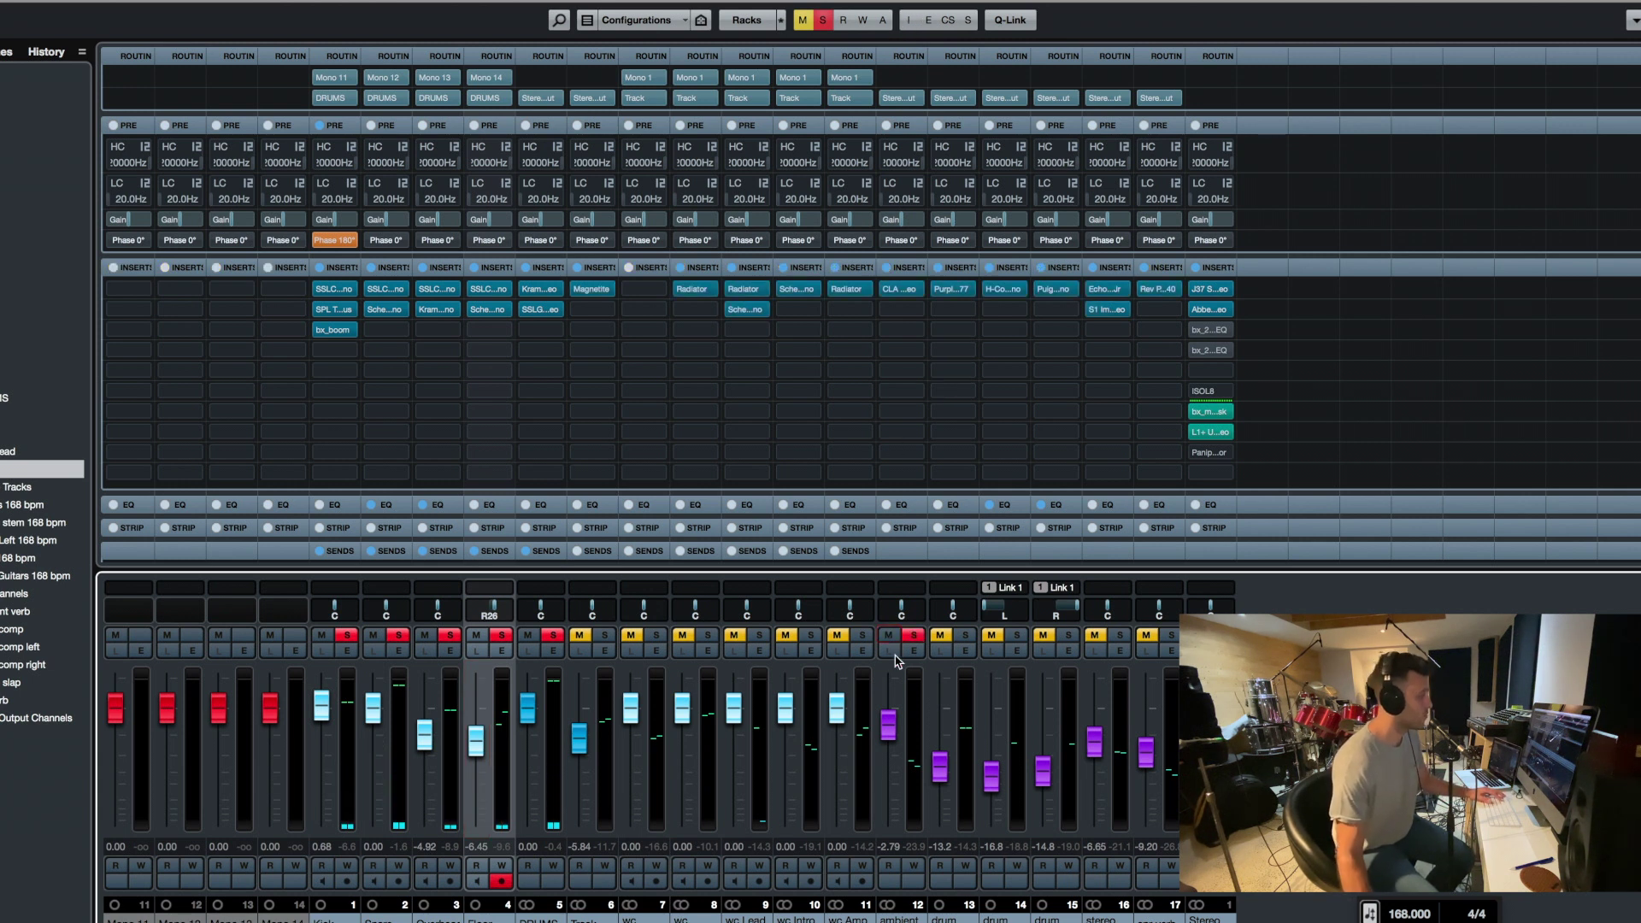
pyautogui.click(822, 20)
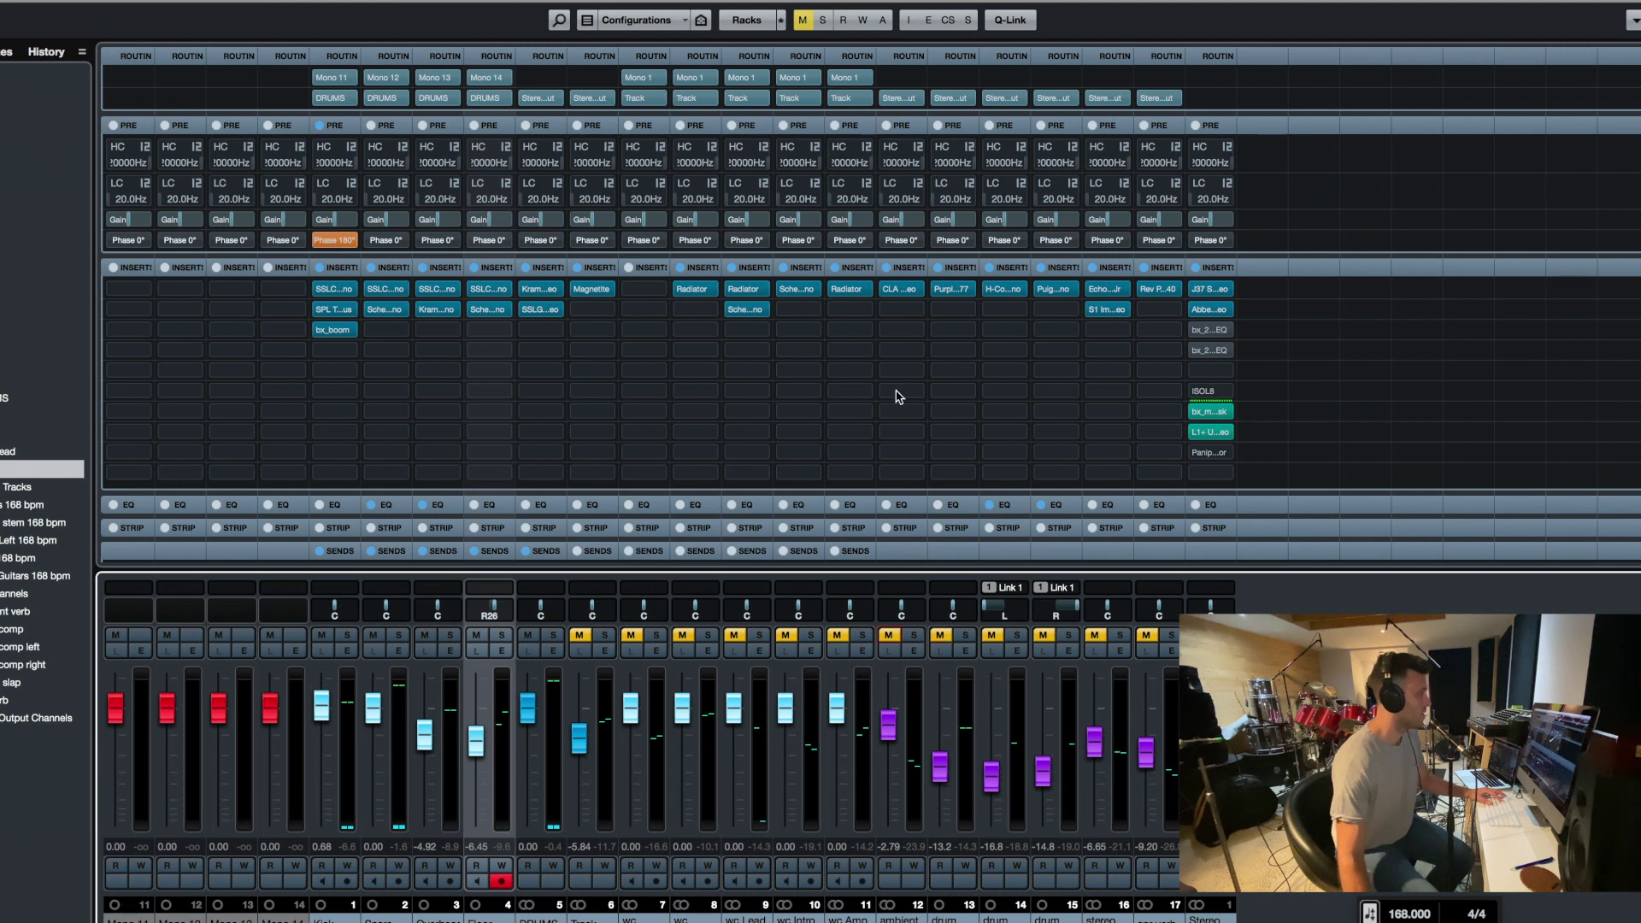
pyautogui.click(914, 635)
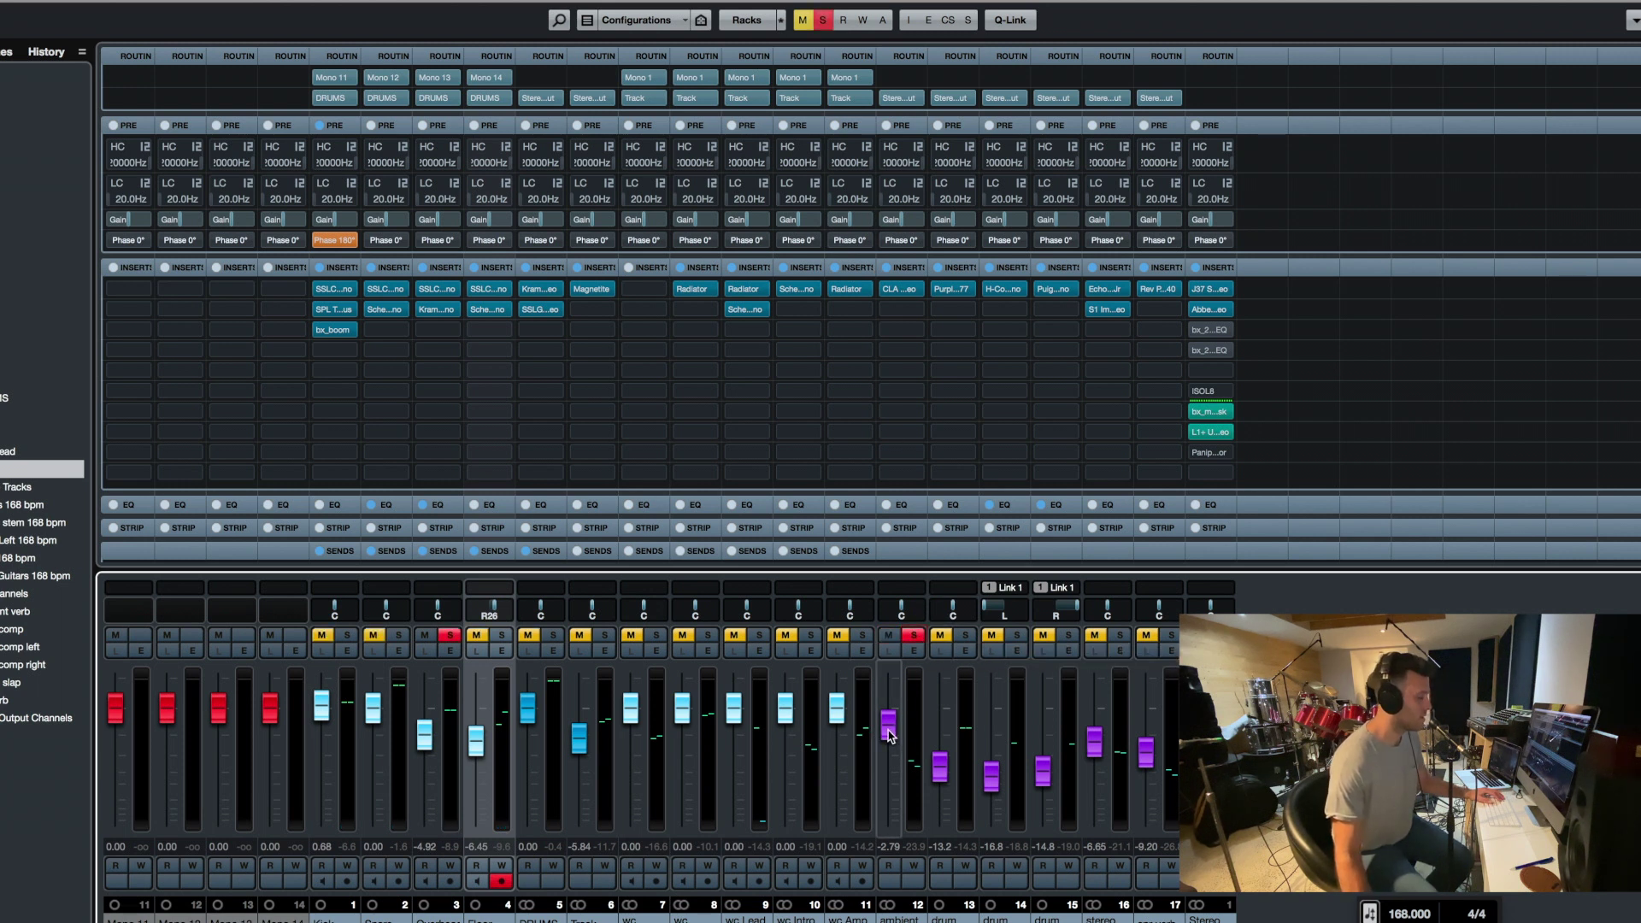
# Examine the ambient verb's CLA EchoSphere Stereo plate settings while listening, and close the plug-in
pyautogui.moveTo(899, 291)
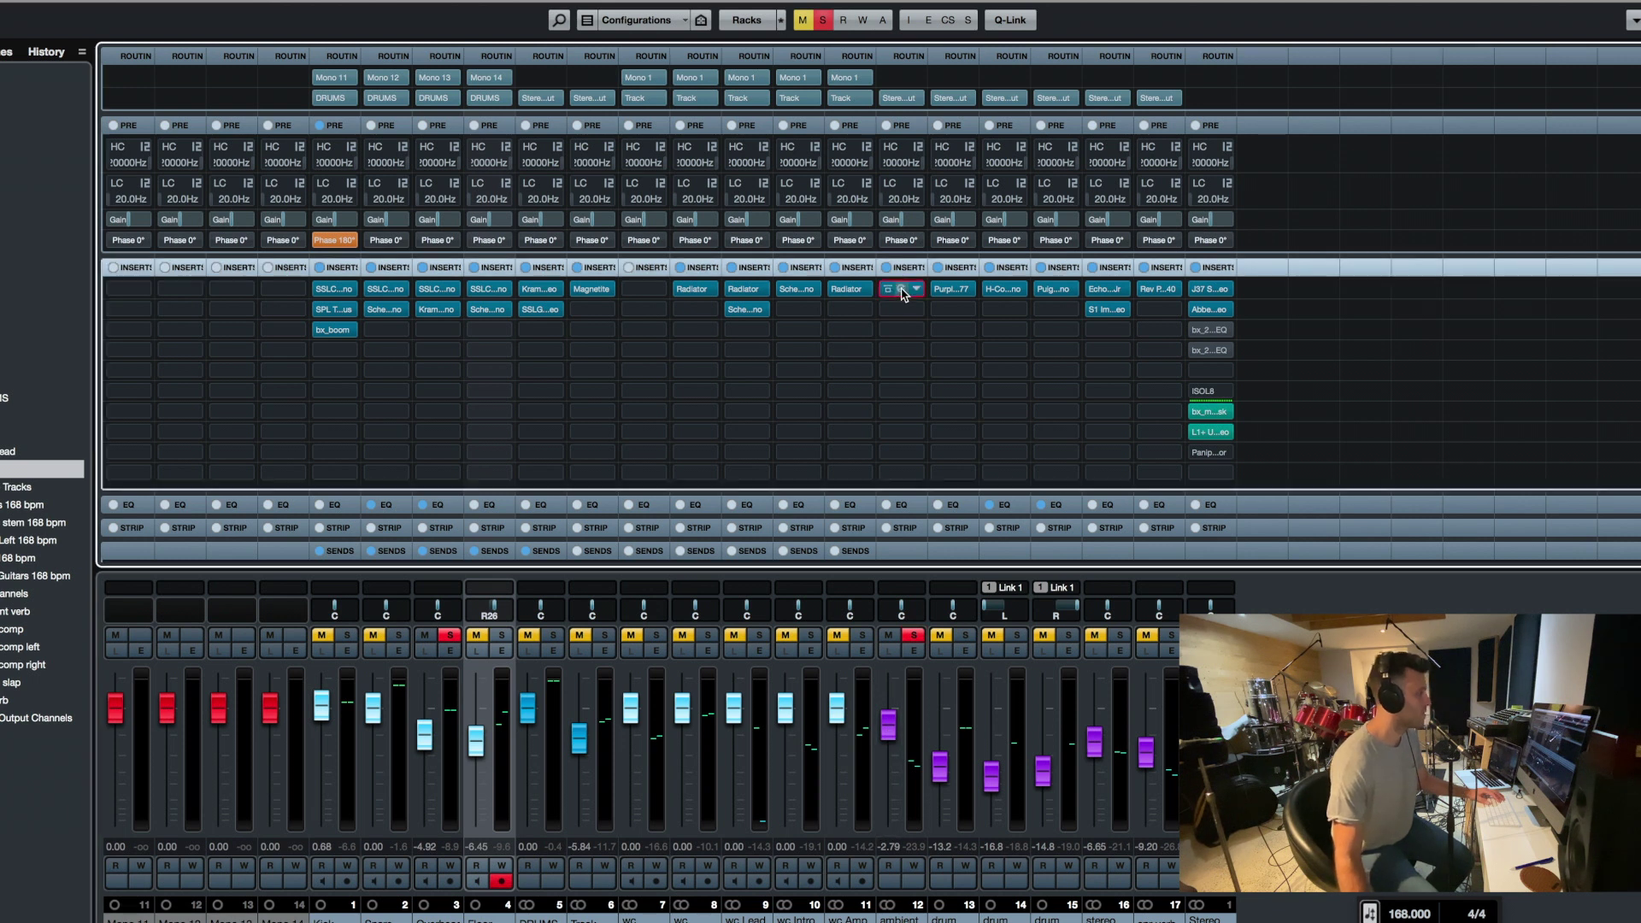
pyautogui.click(899, 291)
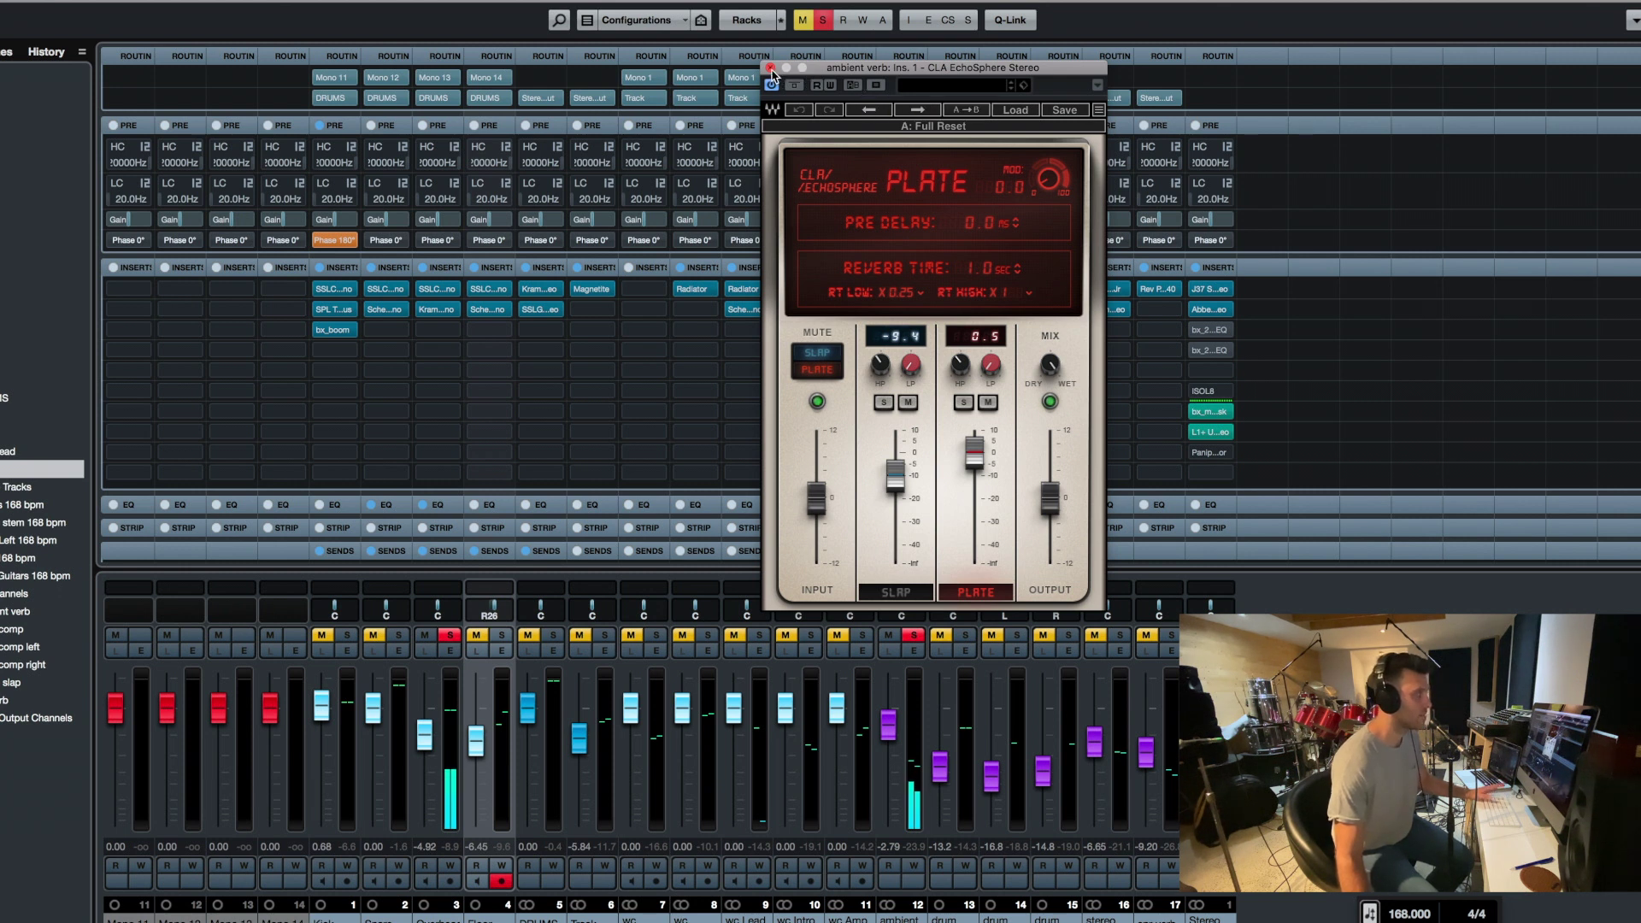
pyautogui.click(770, 68)
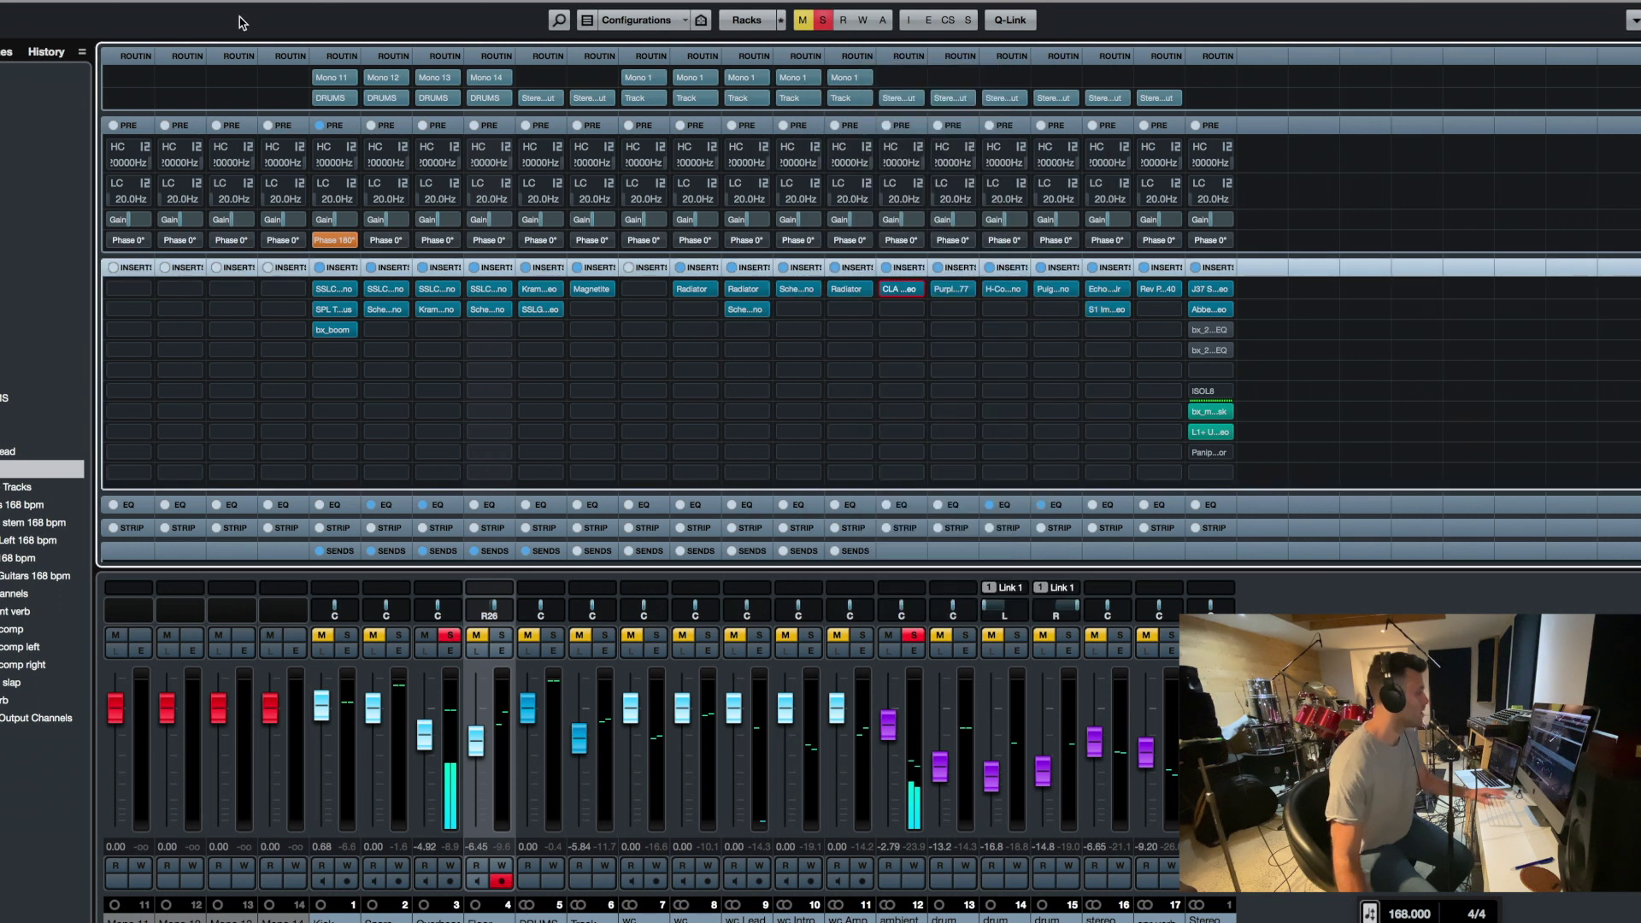
# Solo the DRUMS group with the ambient verb, compare the drums with and without the reverb, and leave the reverb unsoloed
pyautogui.click(553, 637)
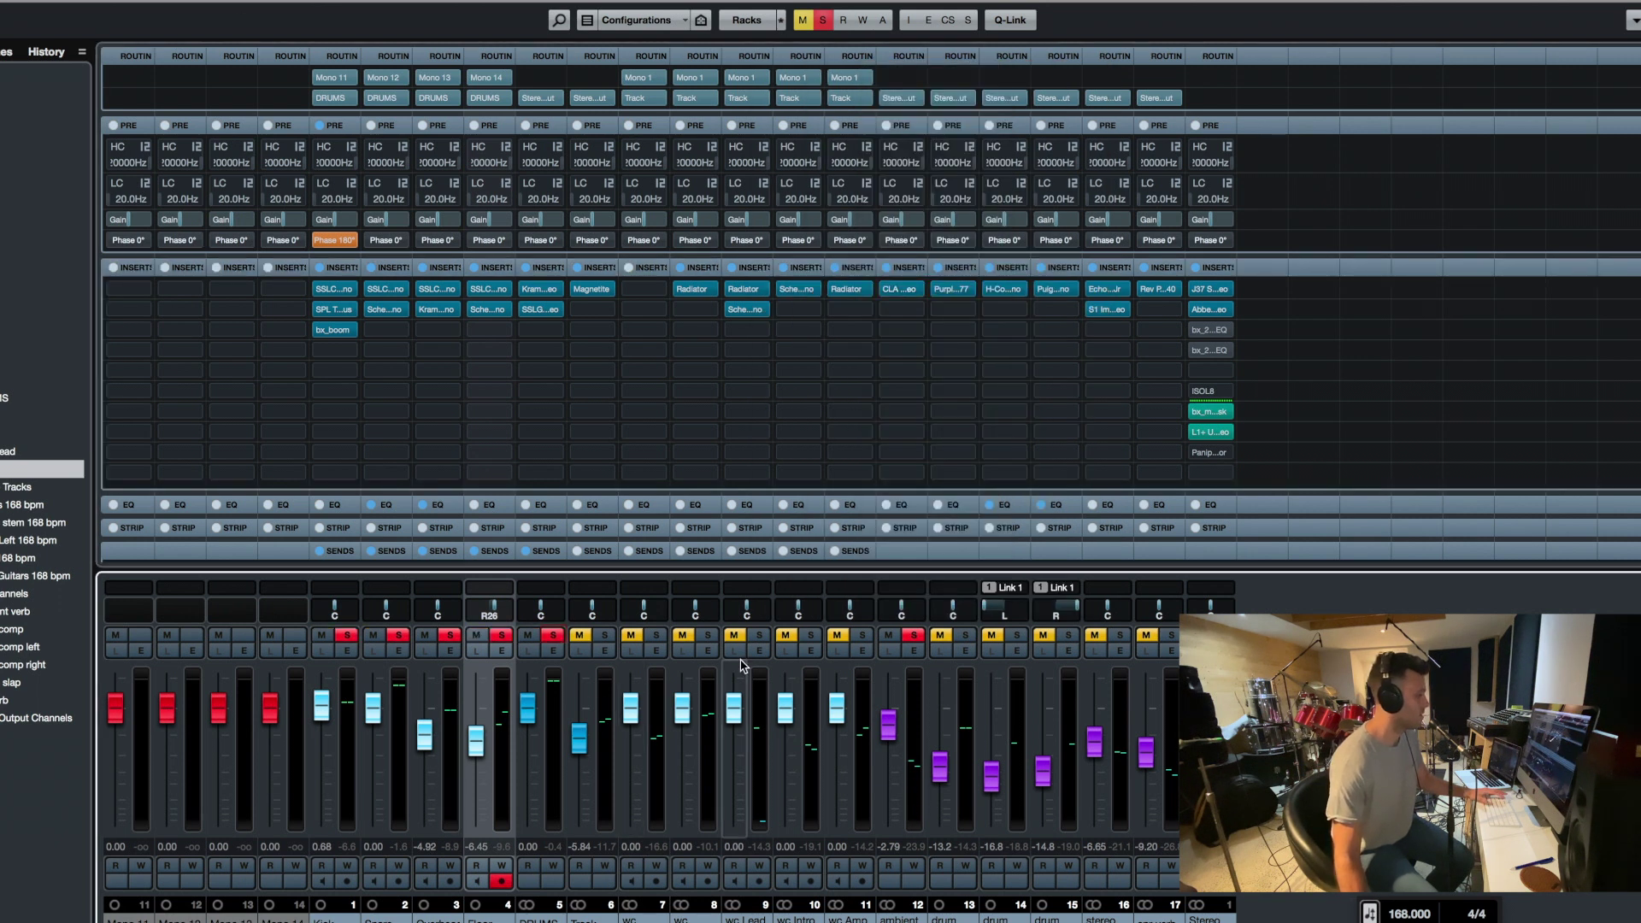
pyautogui.click(889, 641)
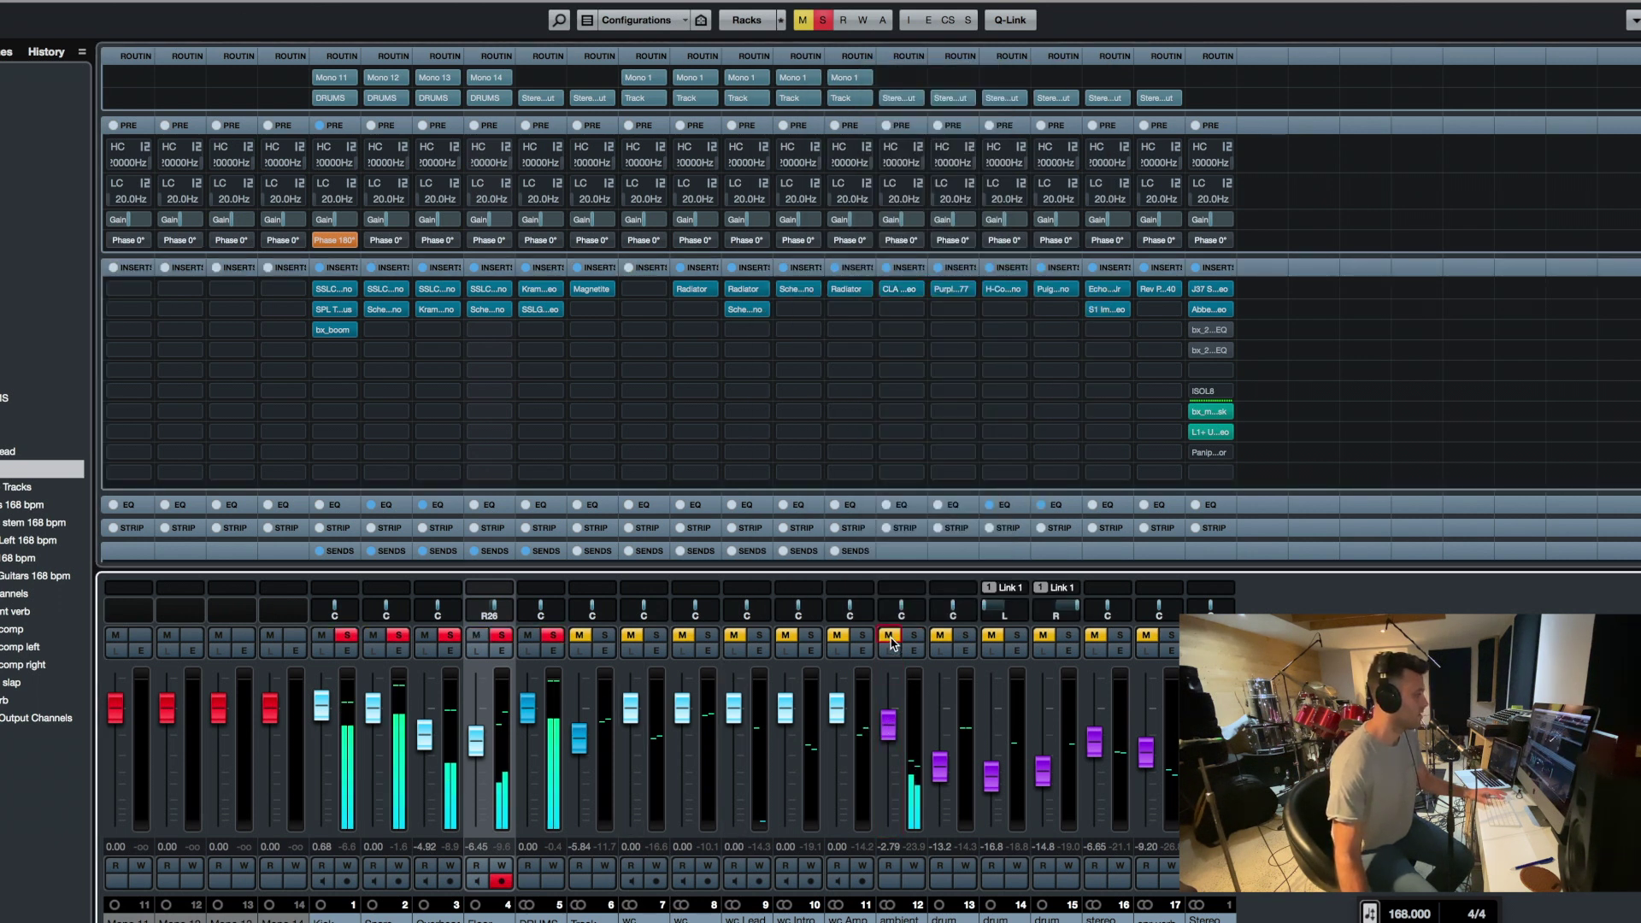
pyautogui.click(888, 727)
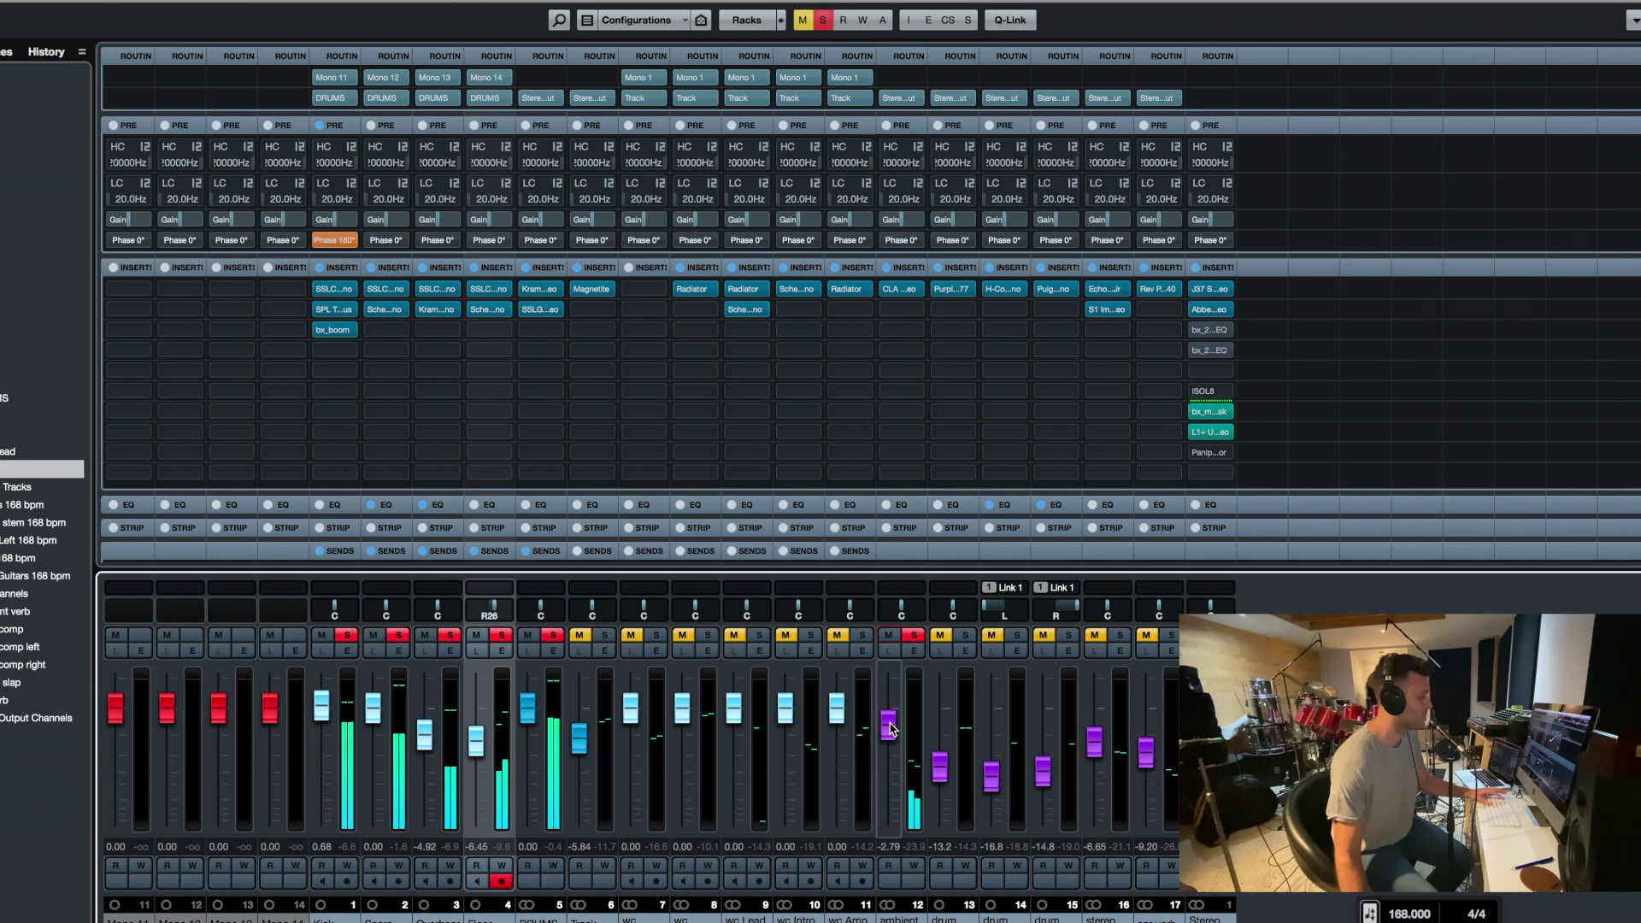
pyautogui.click(913, 635)
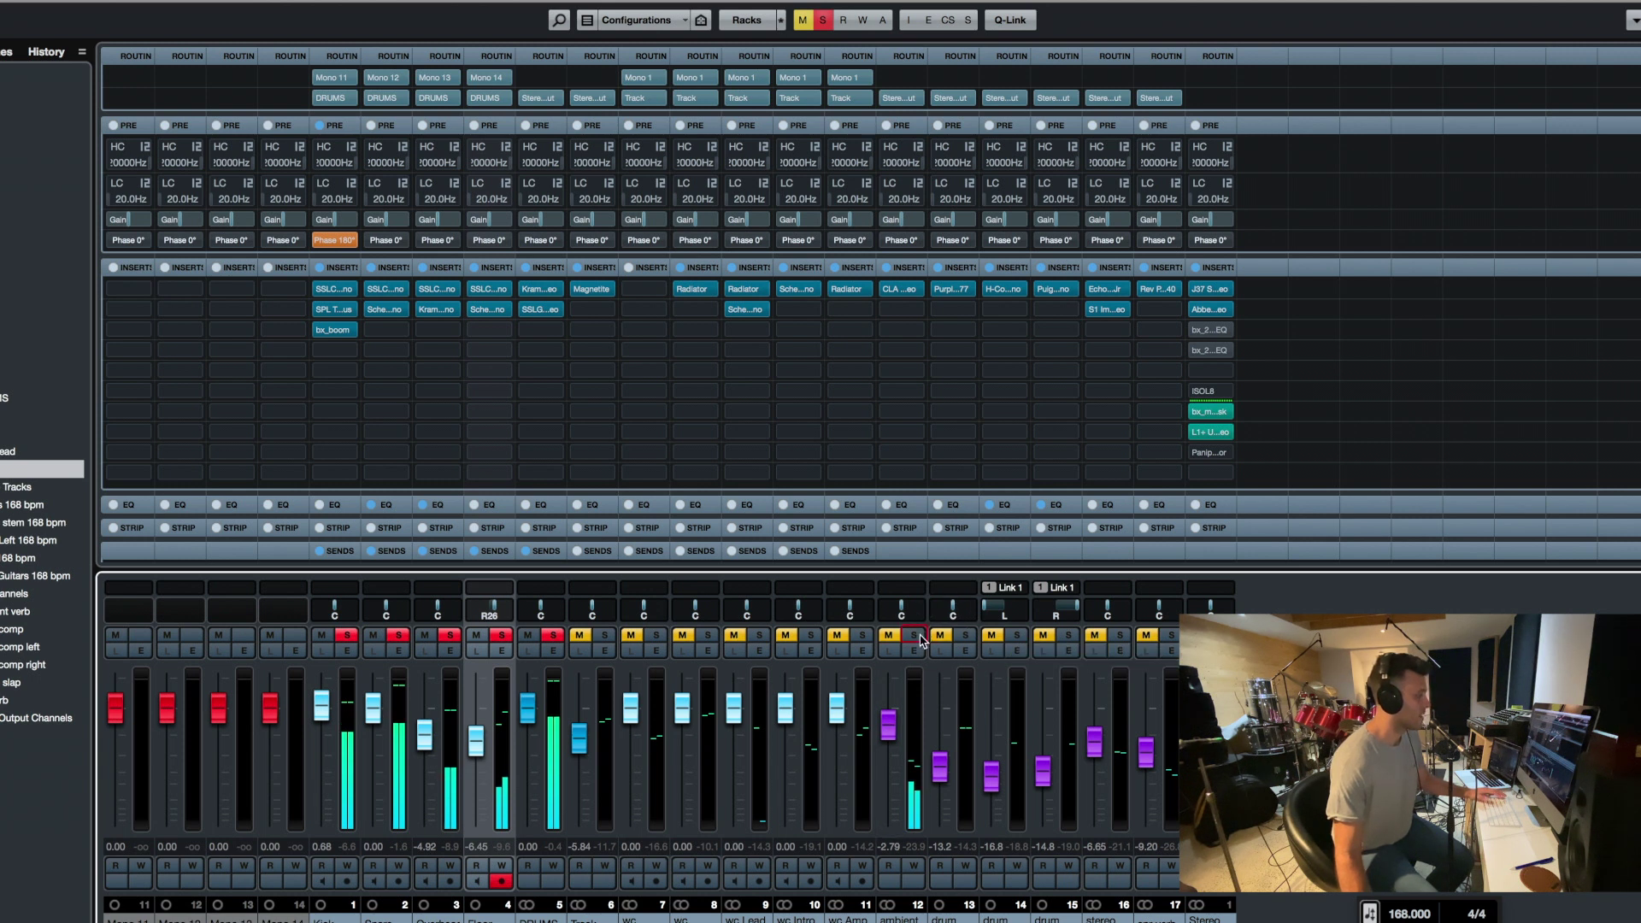
# Solo only the drum comp channel with the microphones feeding it, and play from about bar 69
pyautogui.click(965, 635)
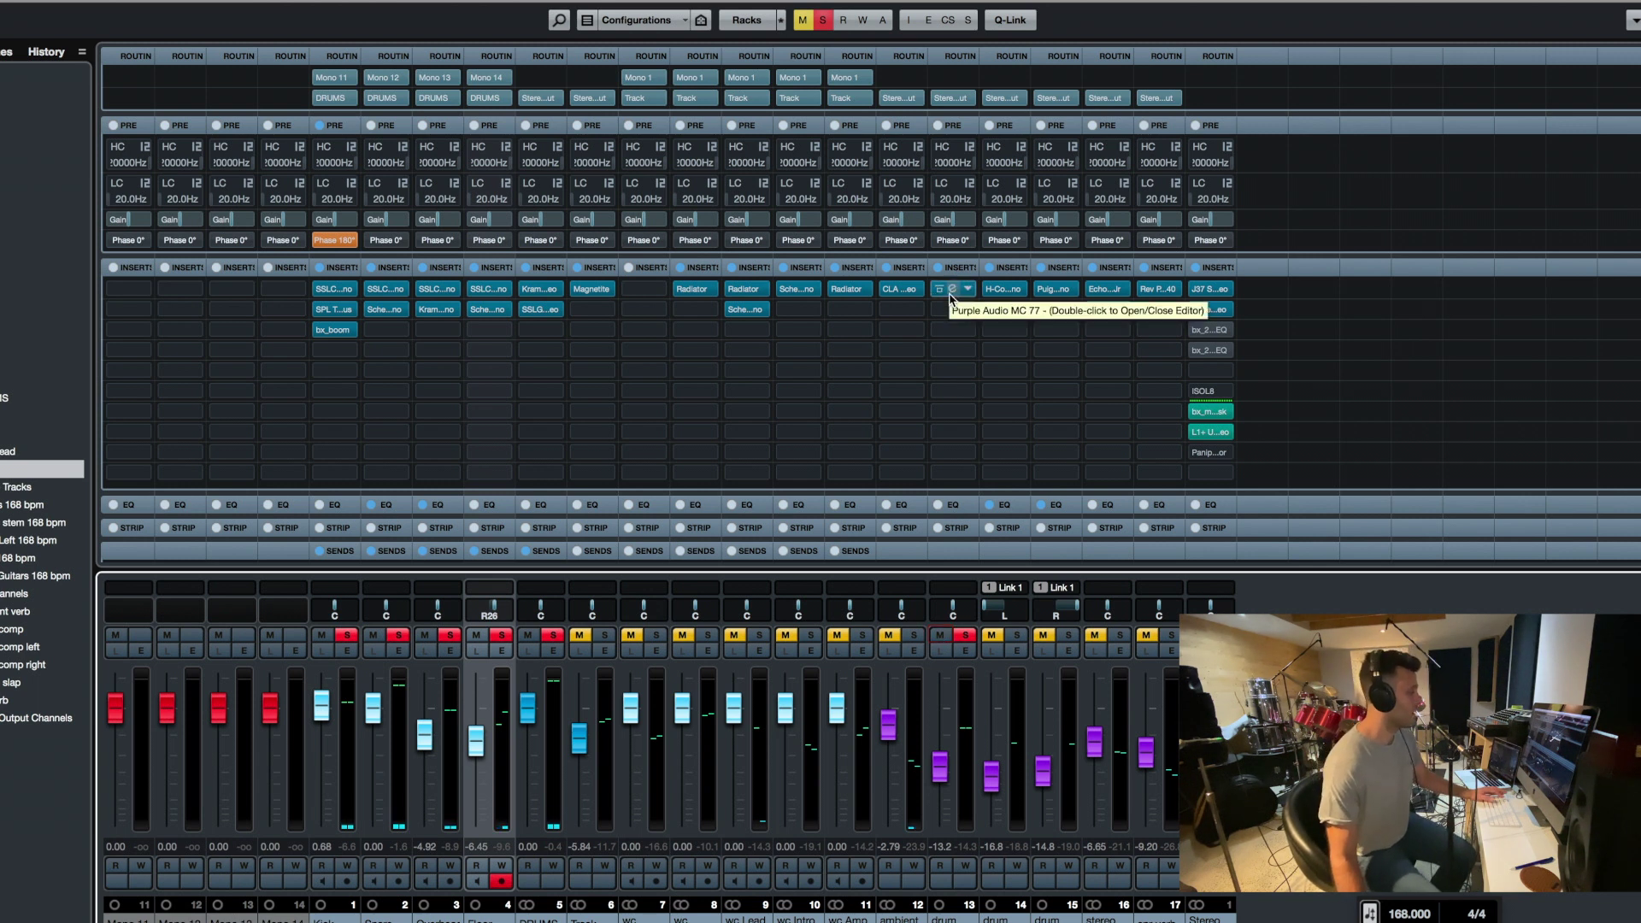
pyautogui.click(823, 20)
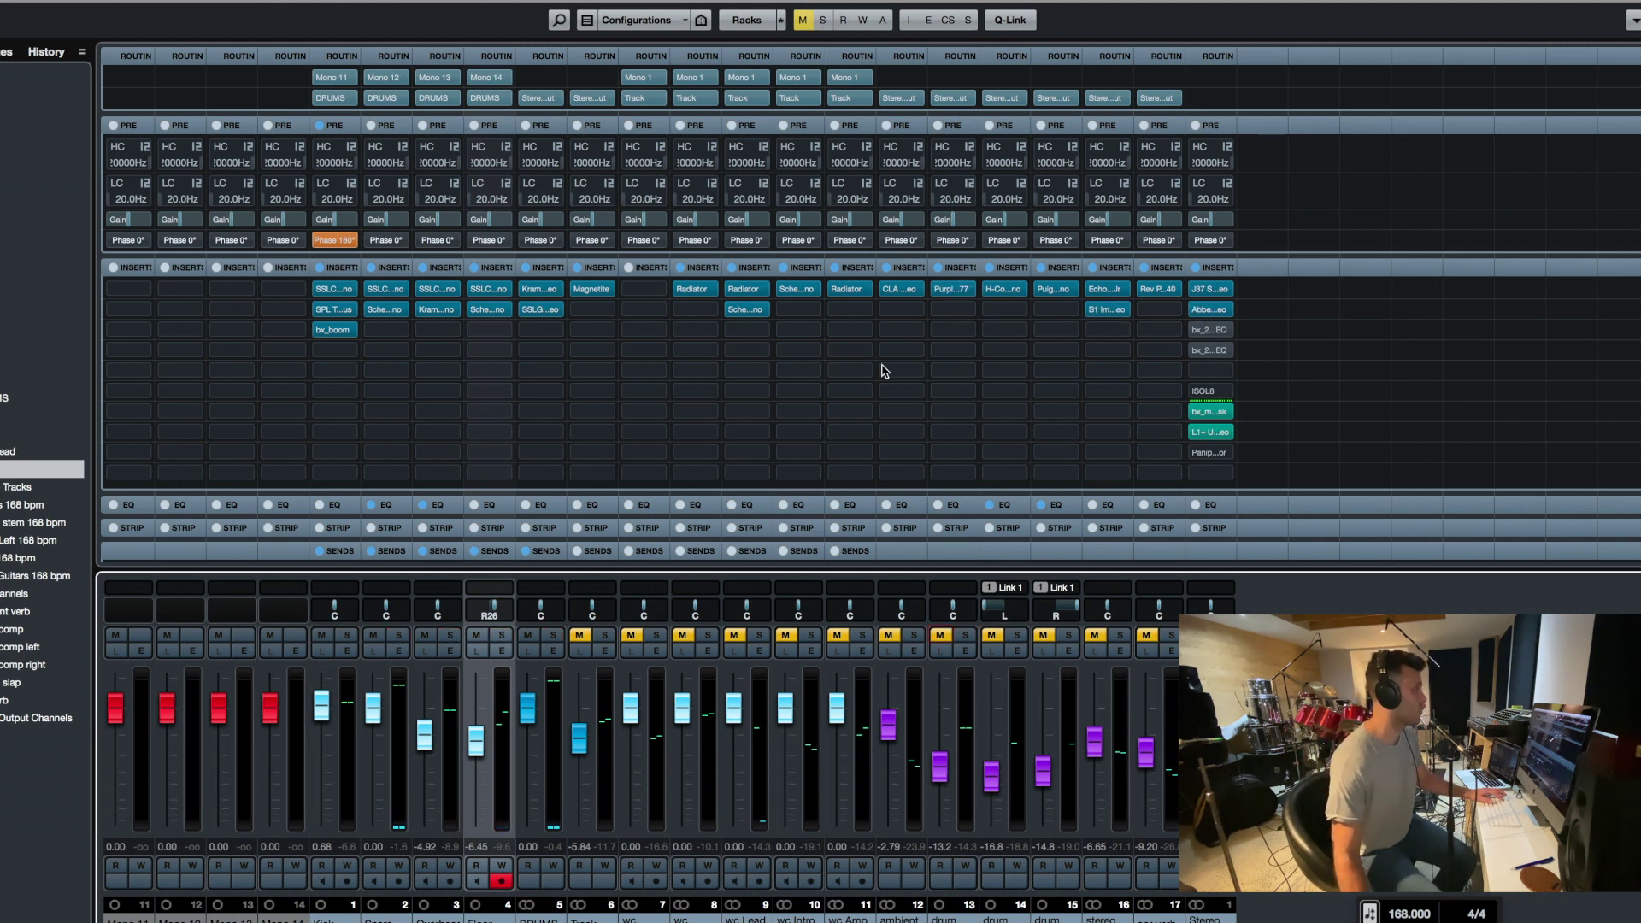
pyautogui.click(967, 638)
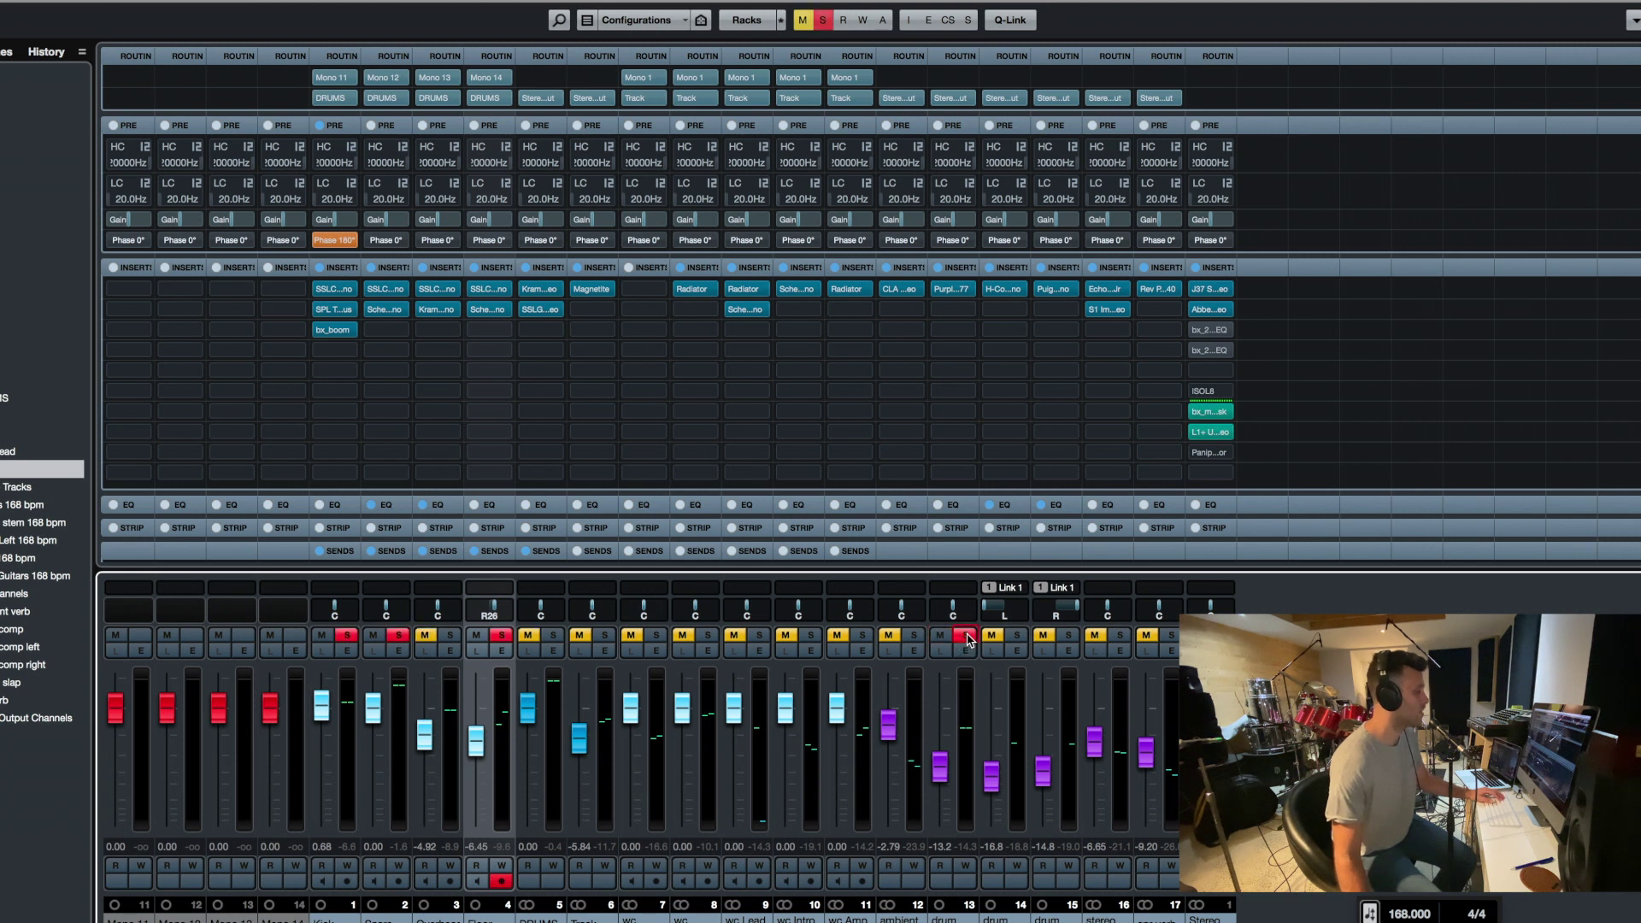
pyautogui.press('space')
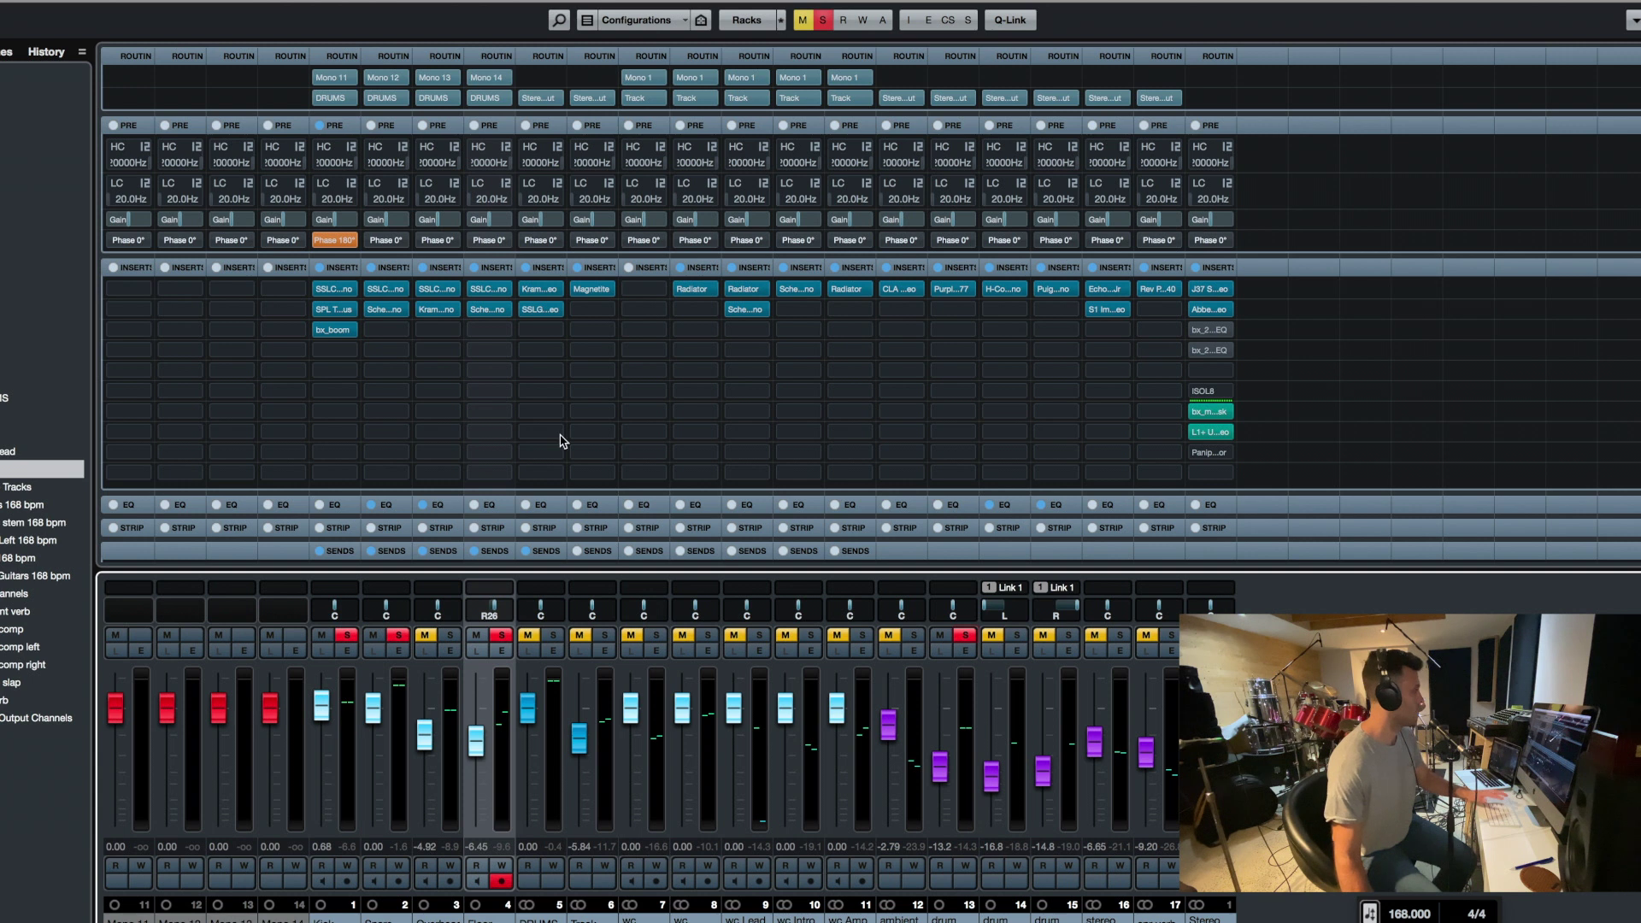
pyautogui.press('F3')
pyautogui.click(639, 81)
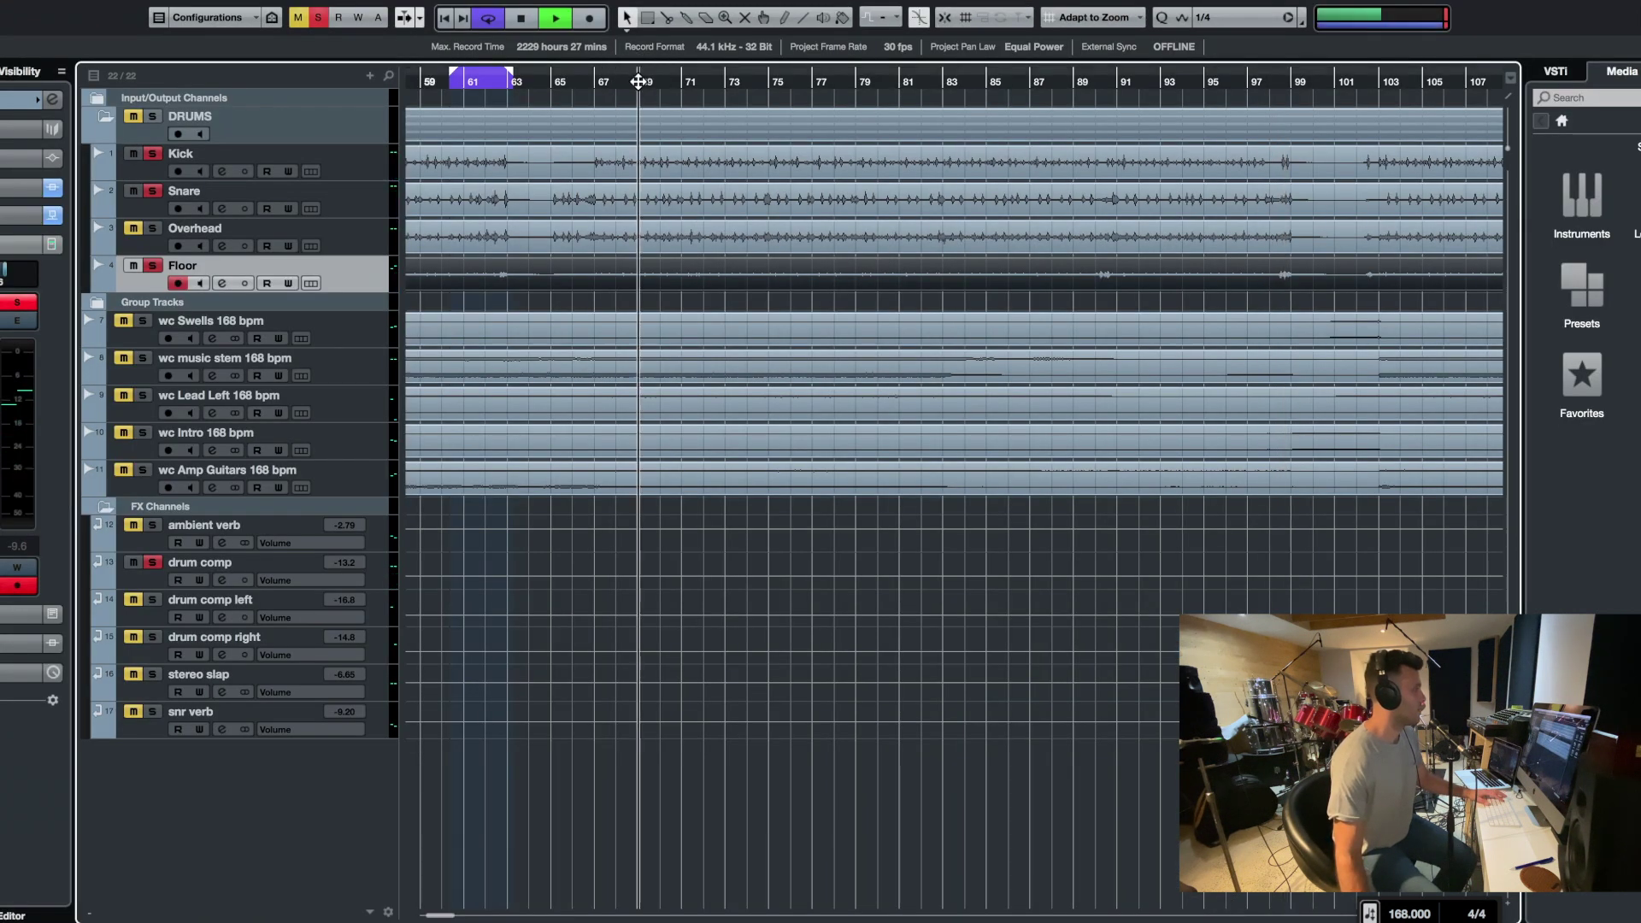
pyautogui.press('F3')
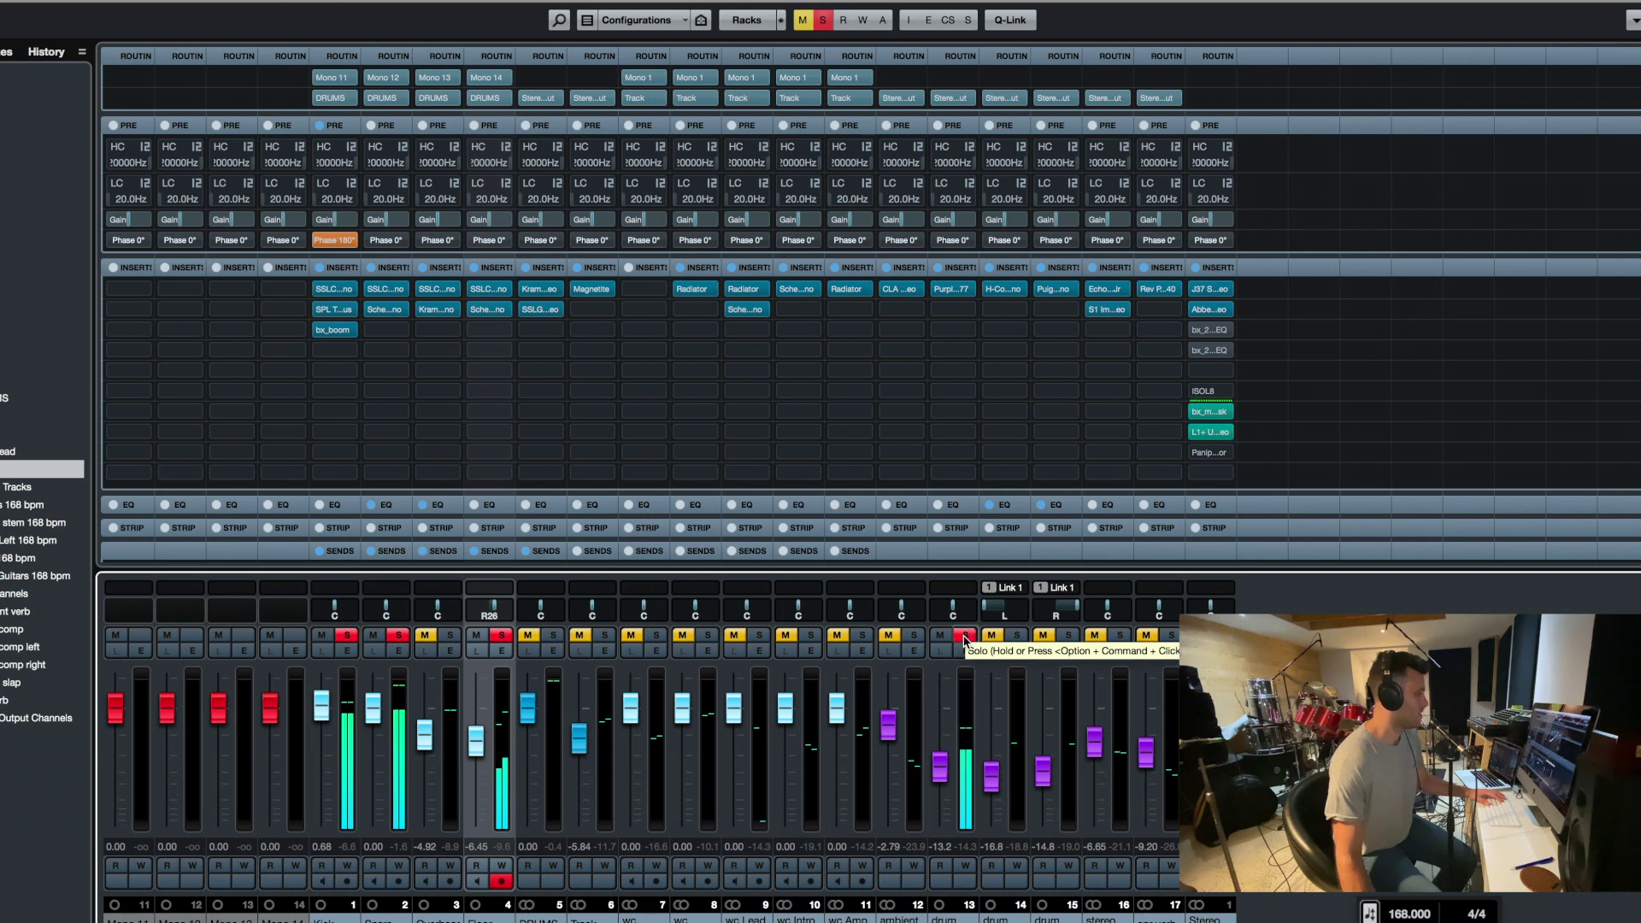
# Add the ambient verb, Overhead and DRUMS group to the drum comp solo, listen to them together, and clear all solos
pyautogui.click(914, 635)
pyautogui.click(450, 635)
pyautogui.click(554, 635)
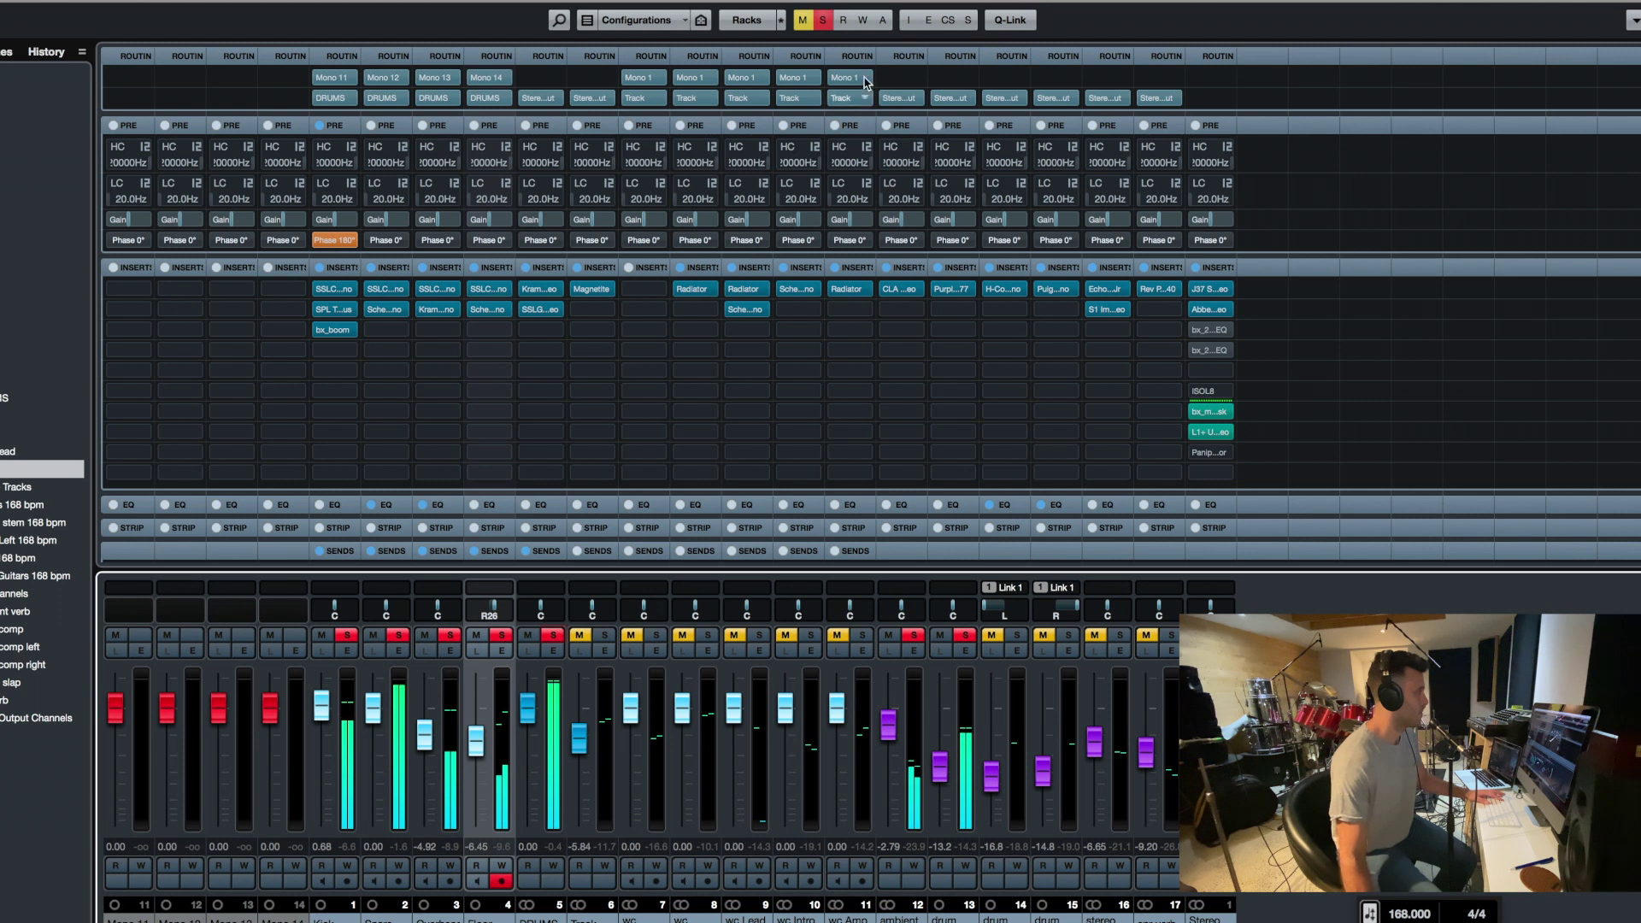
pyautogui.click(824, 24)
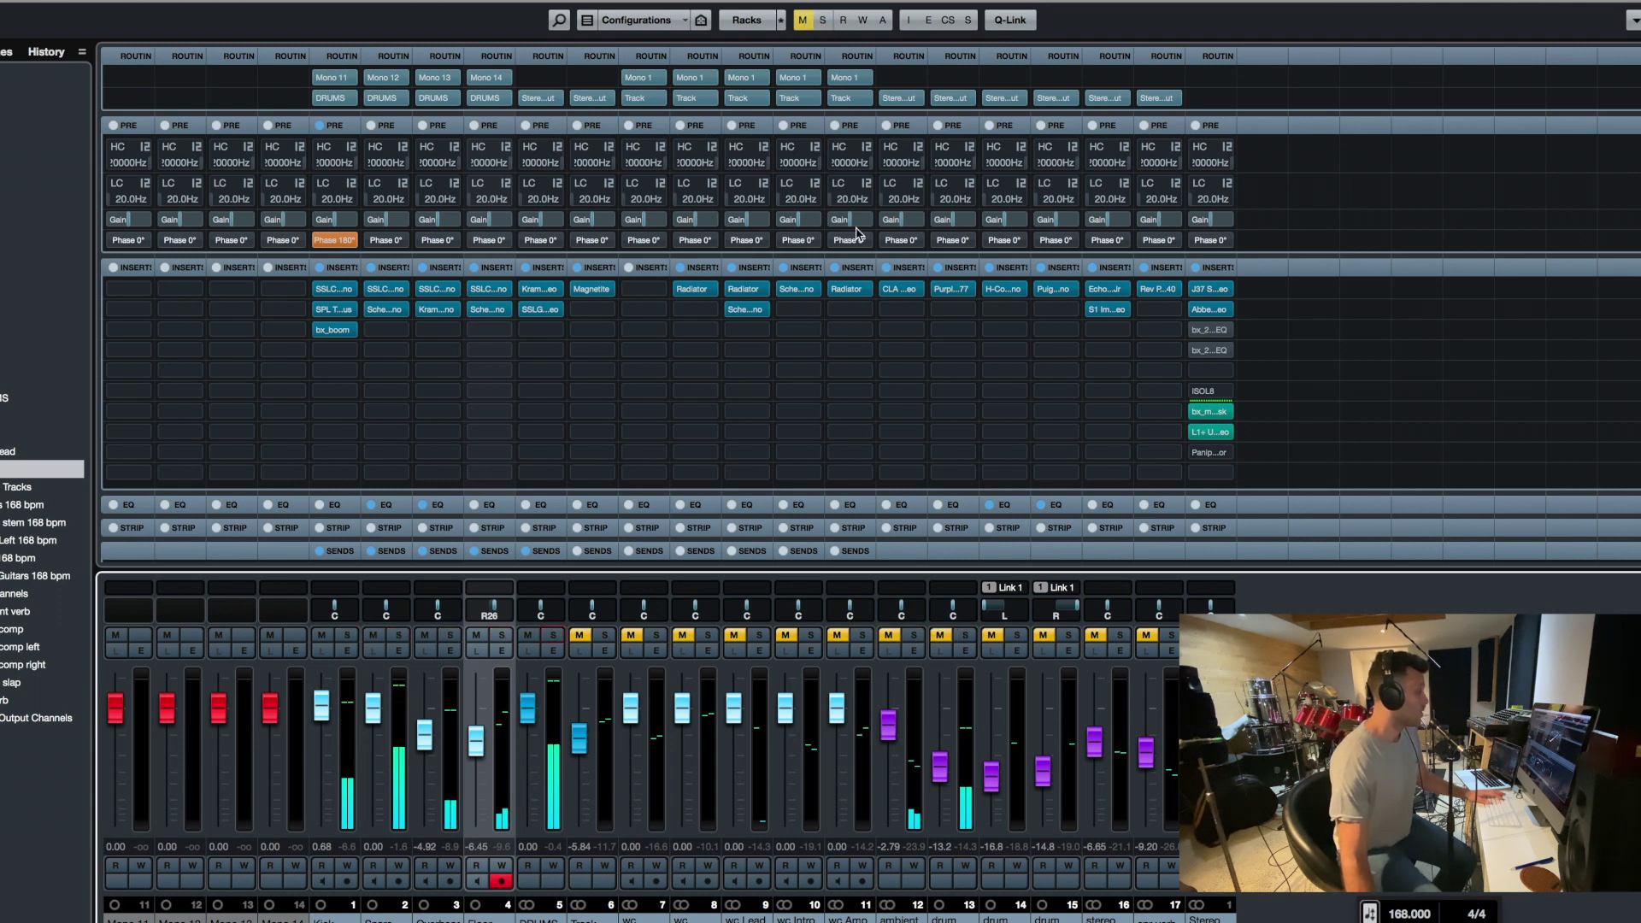
# Solo the linked drum comp left and right channels, and examine their H-Comp Mono and PuigChild 660 Mono settings, closing each plug-in
pyautogui.click(1016, 637)
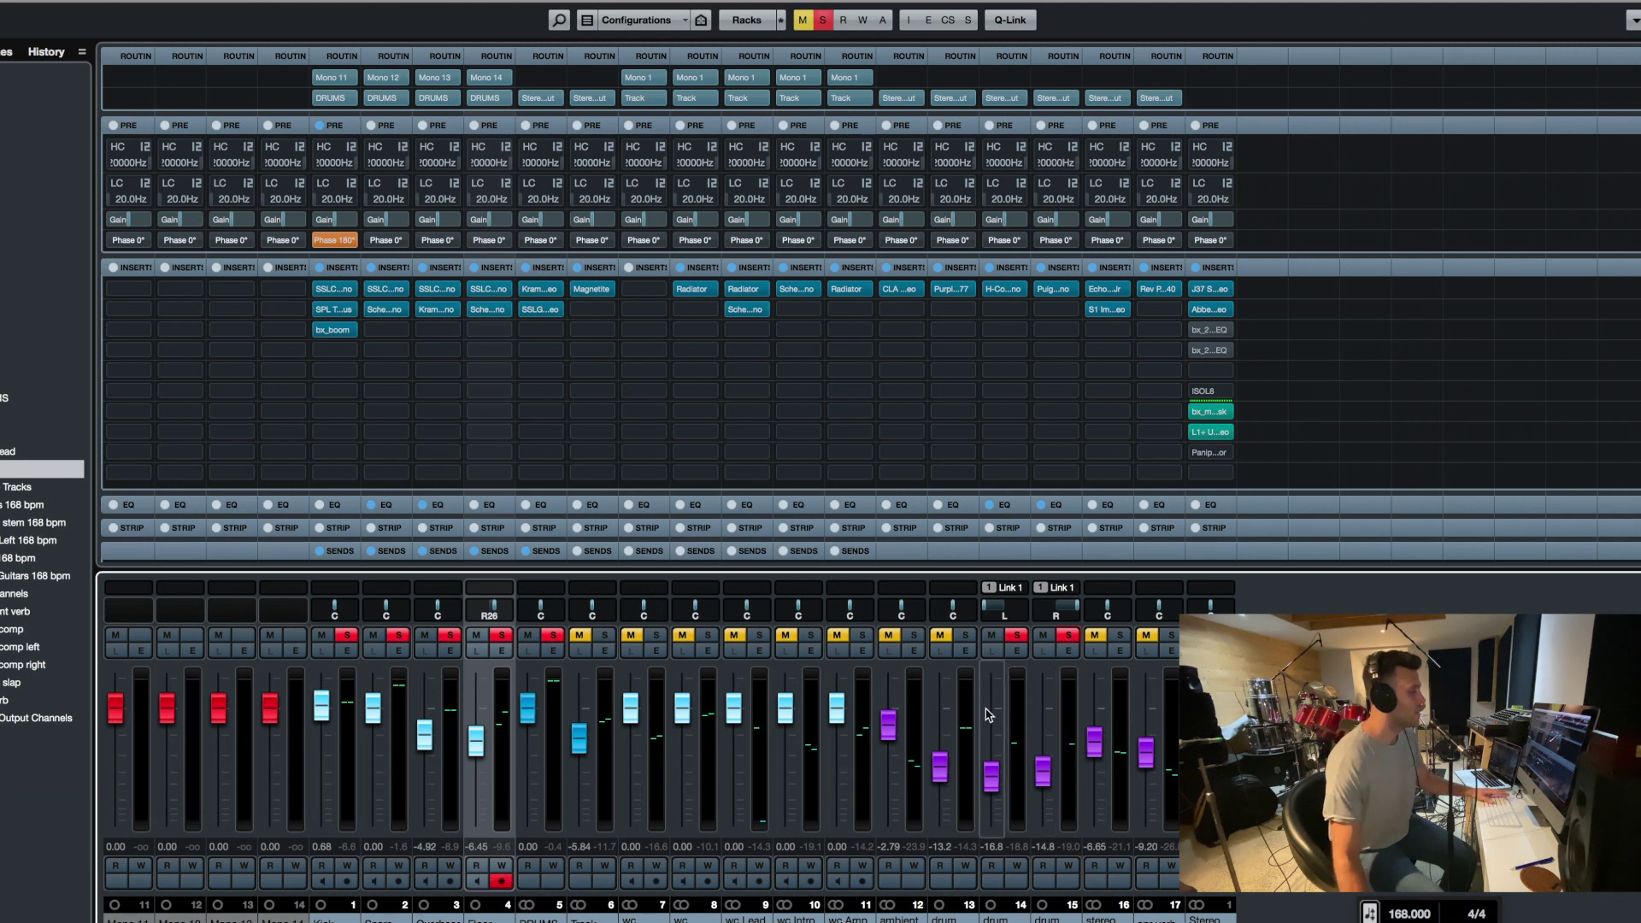
pyautogui.moveTo(1005, 293)
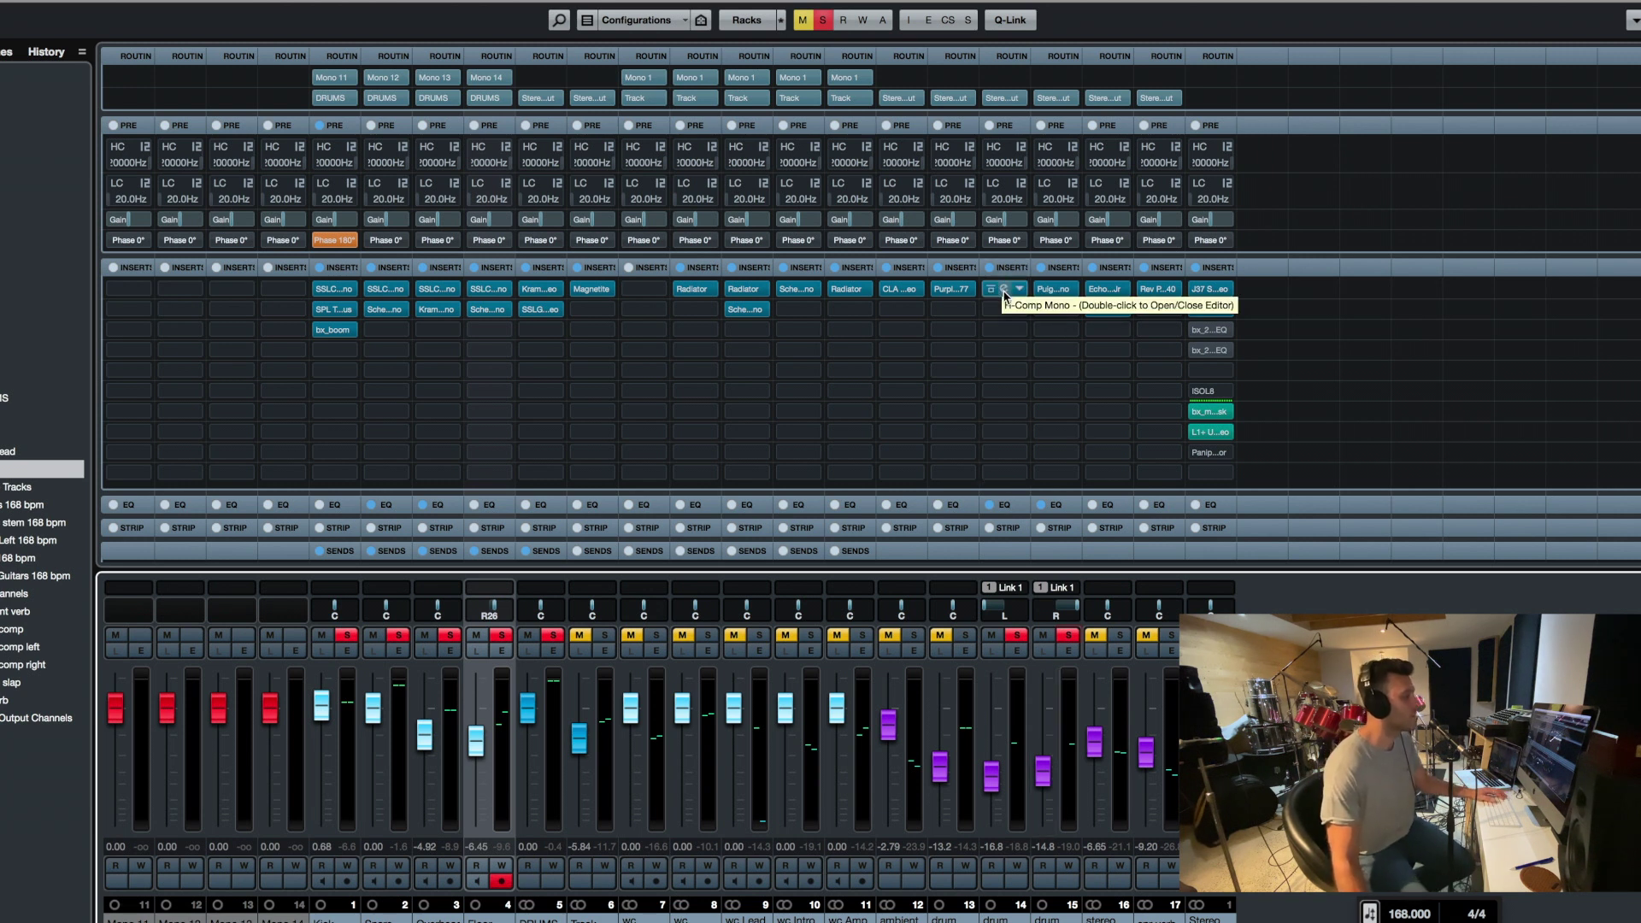
pyautogui.click(1004, 293)
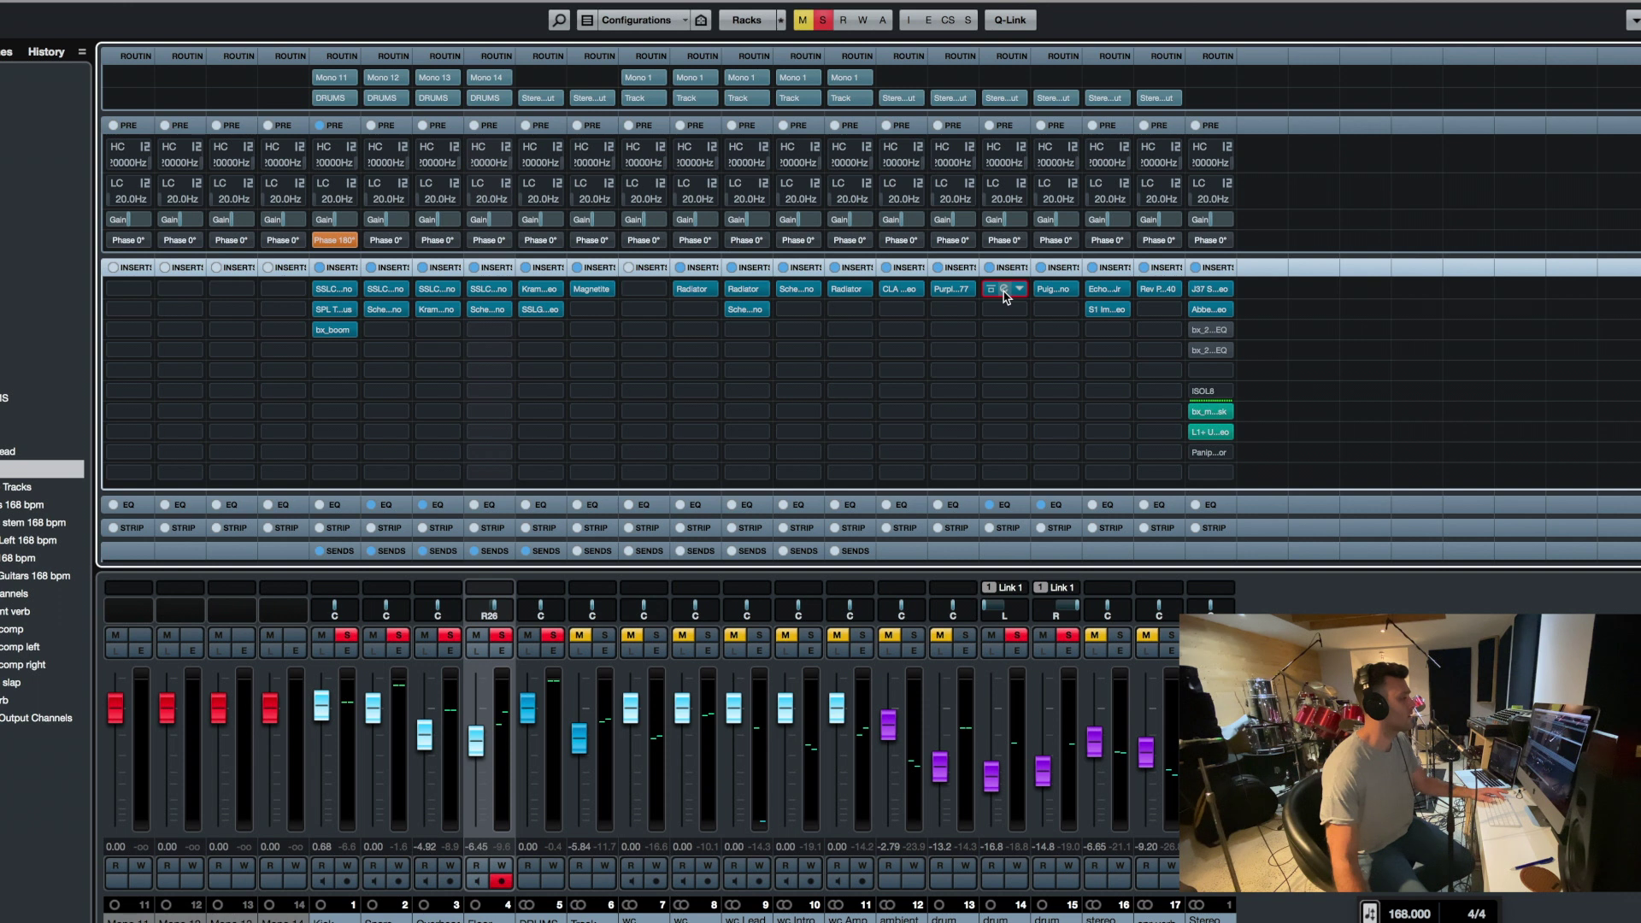
pyautogui.click(1004, 290)
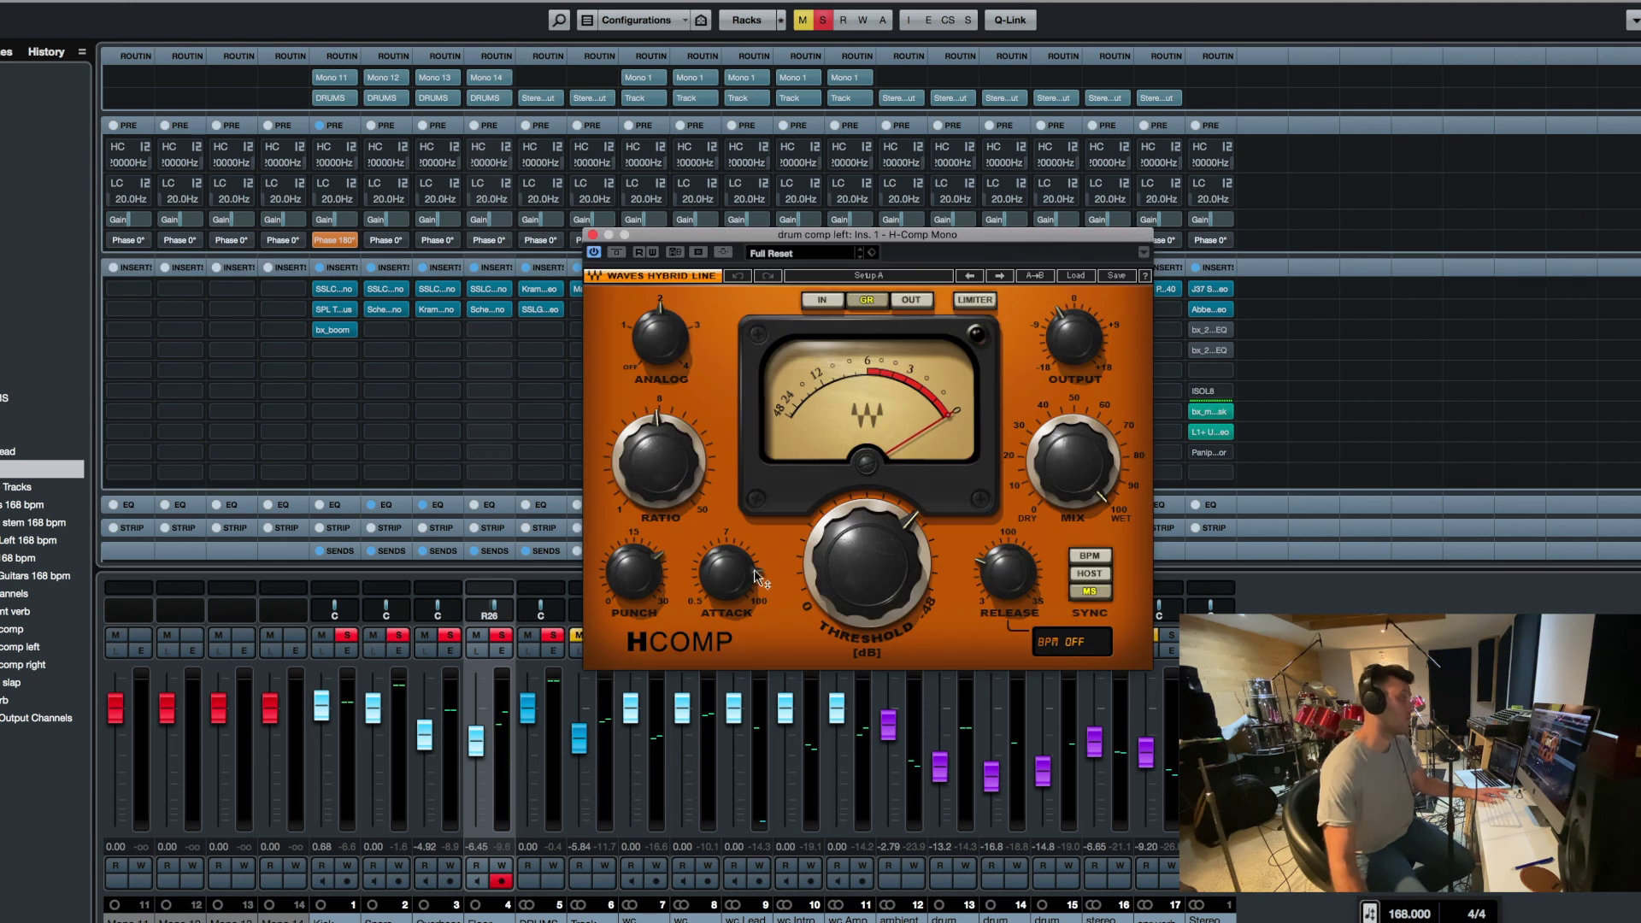
pyautogui.moveTo(649, 584)
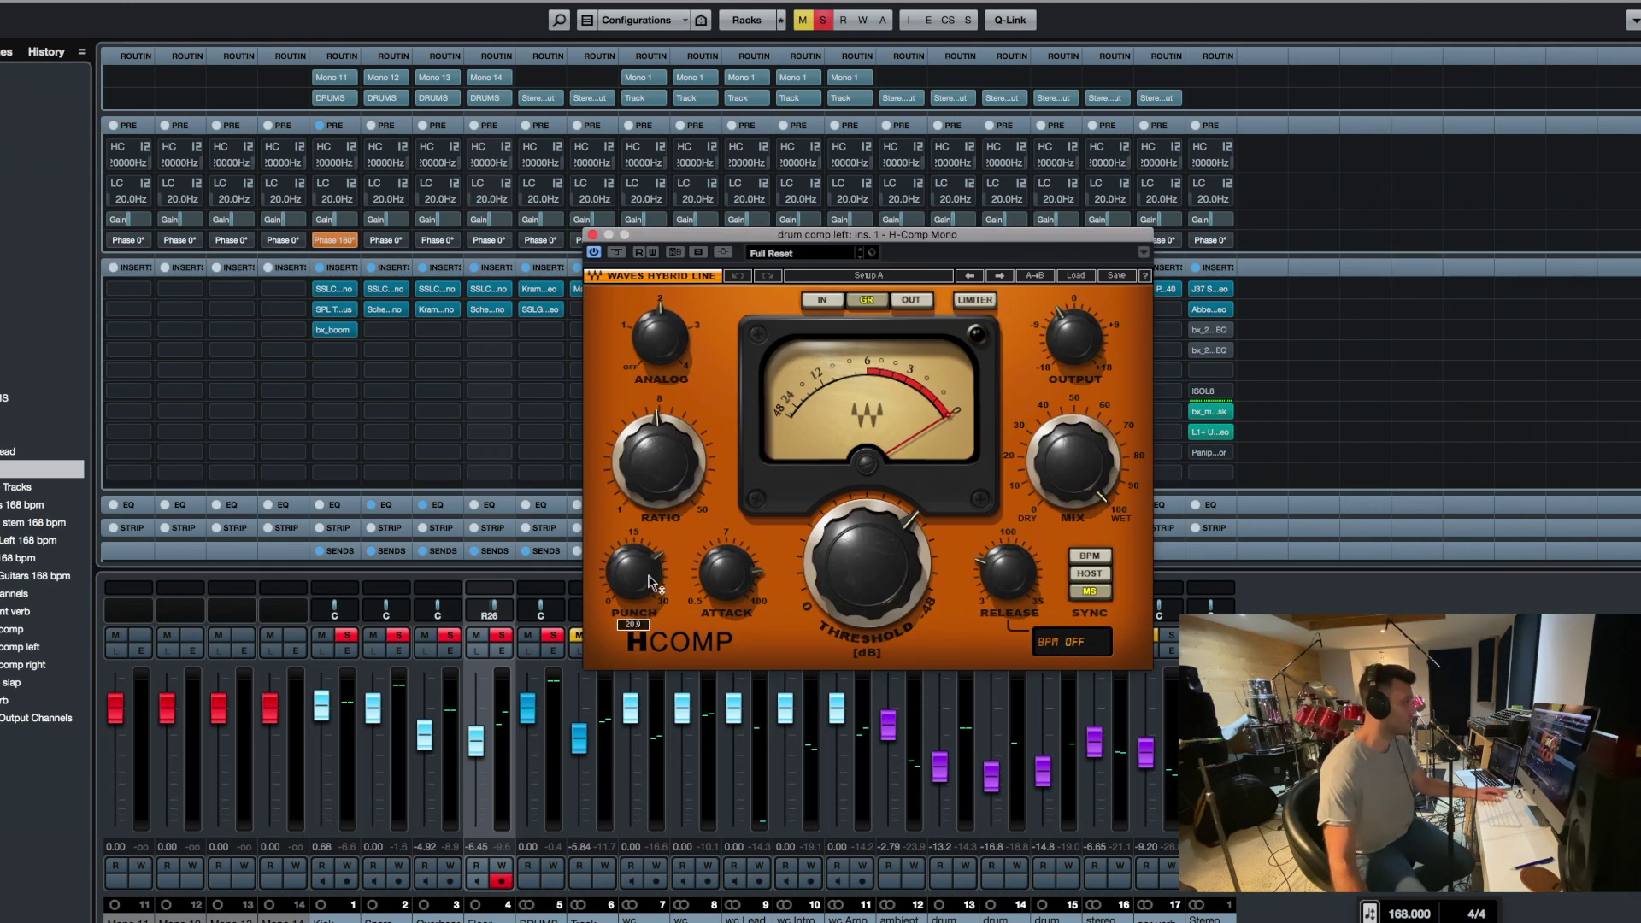
pyautogui.click(592, 234)
pyautogui.click(1057, 291)
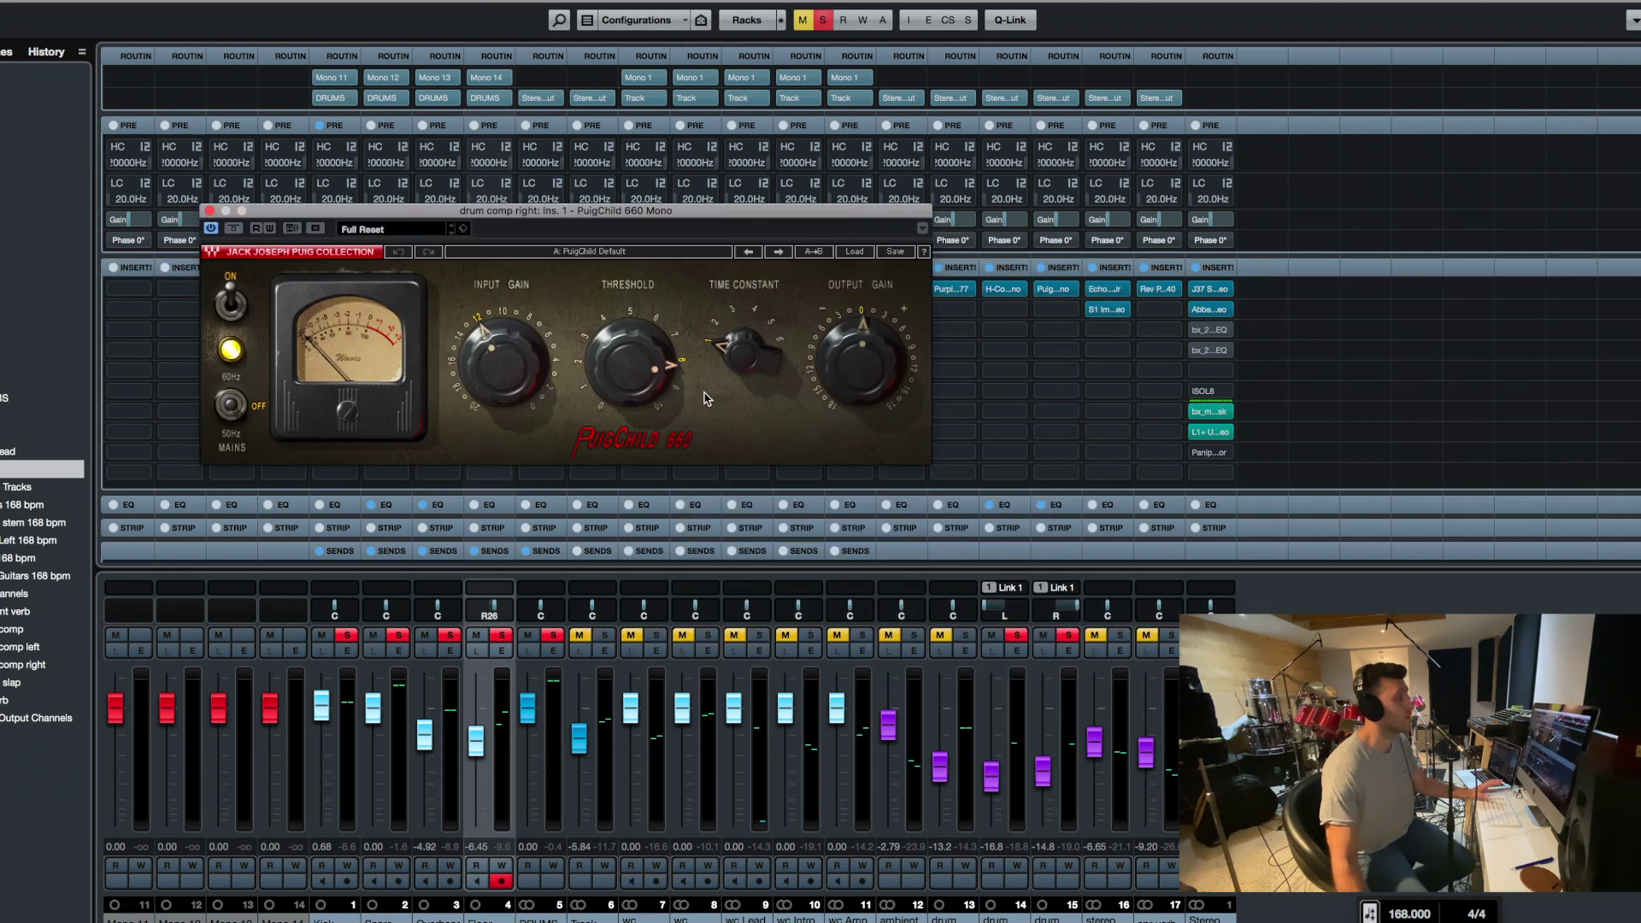
pyautogui.click(210, 211)
# Raise the linked drum comp left and right faders to about 2.7 and 4.6 dB during playback, and lower them to about -17.1 and -15.1 dB
pyautogui.press('space')
pyautogui.moveTo(1042, 772); pyautogui.dragTo(1048, 694)
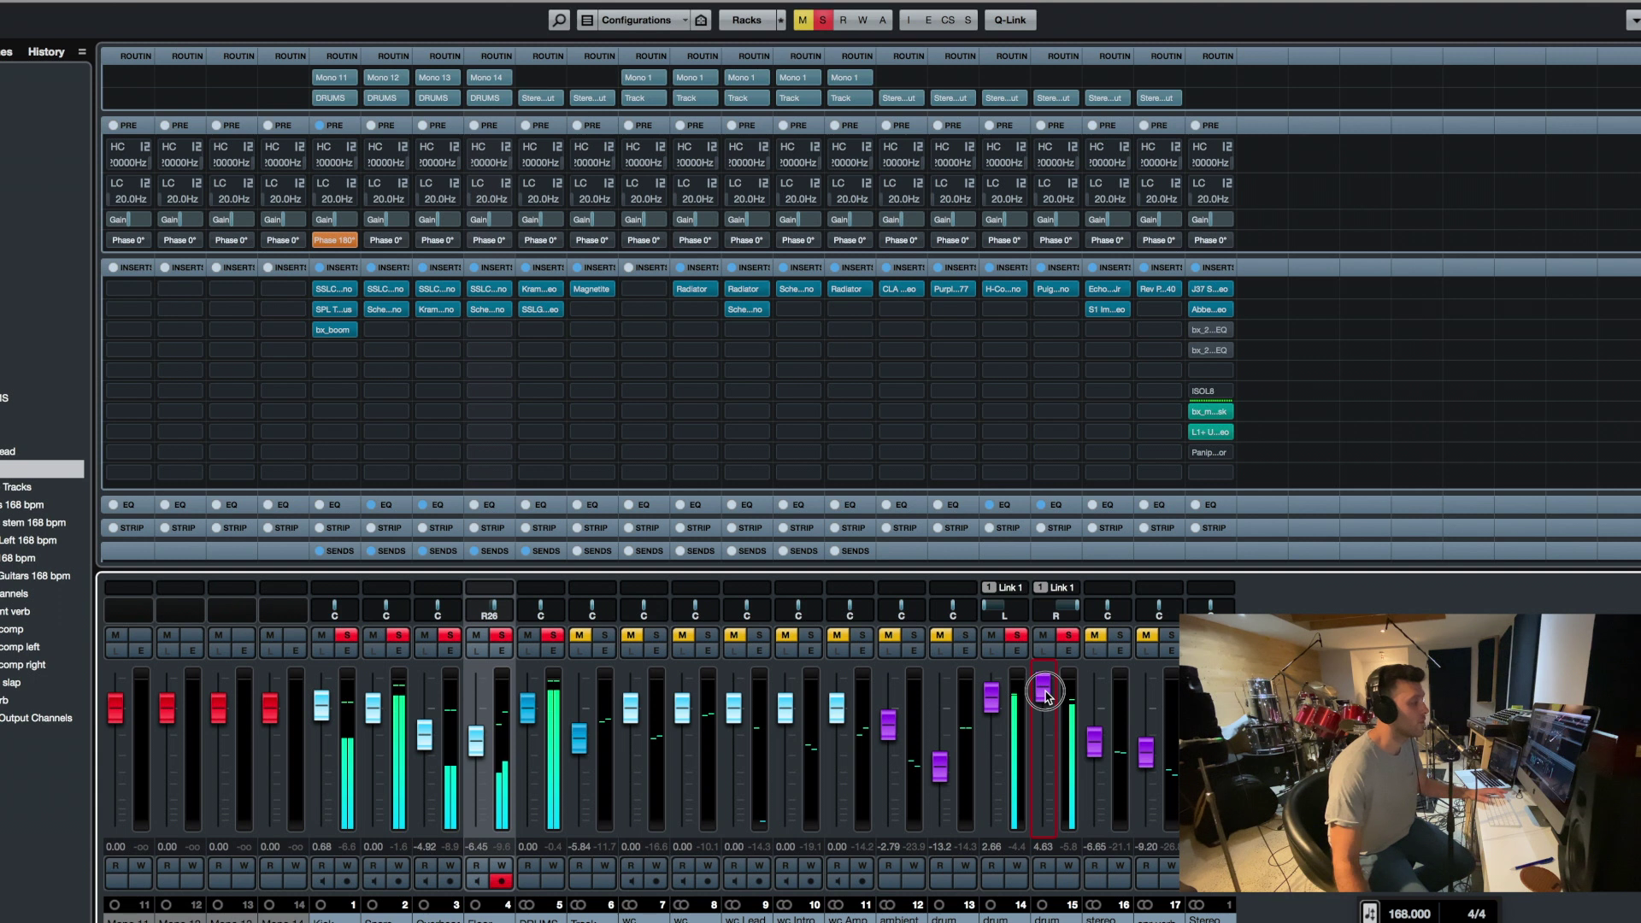
pyautogui.moveTo(1046, 692); pyautogui.dragTo(1052, 778)
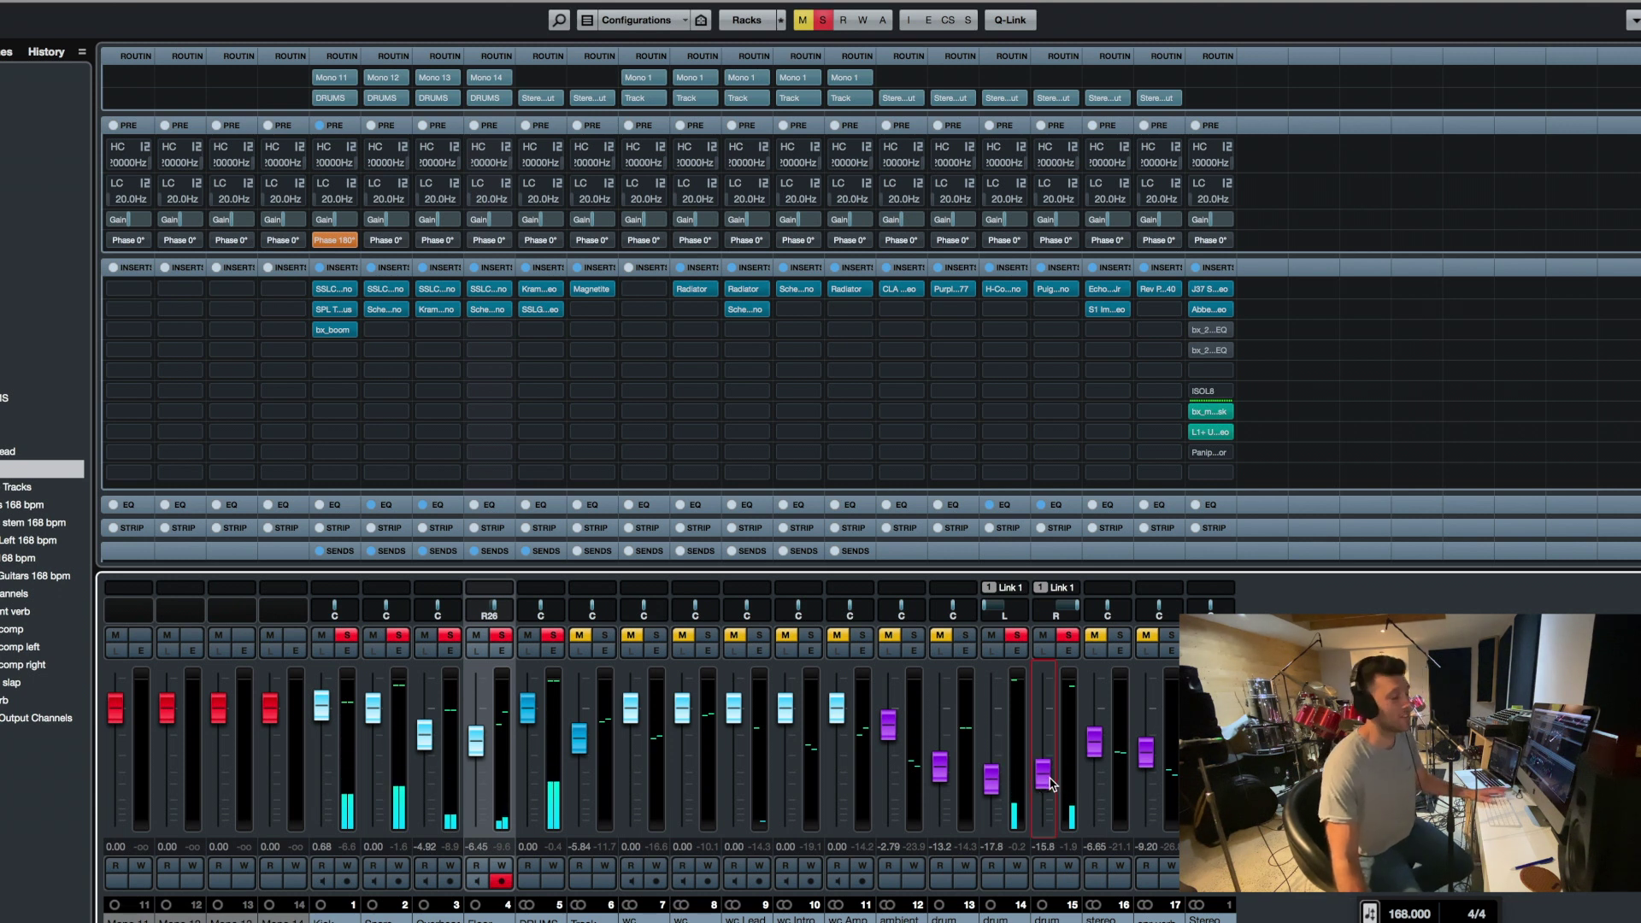
pyautogui.moveTo(1051, 782); pyautogui.dragTo(1052, 784)
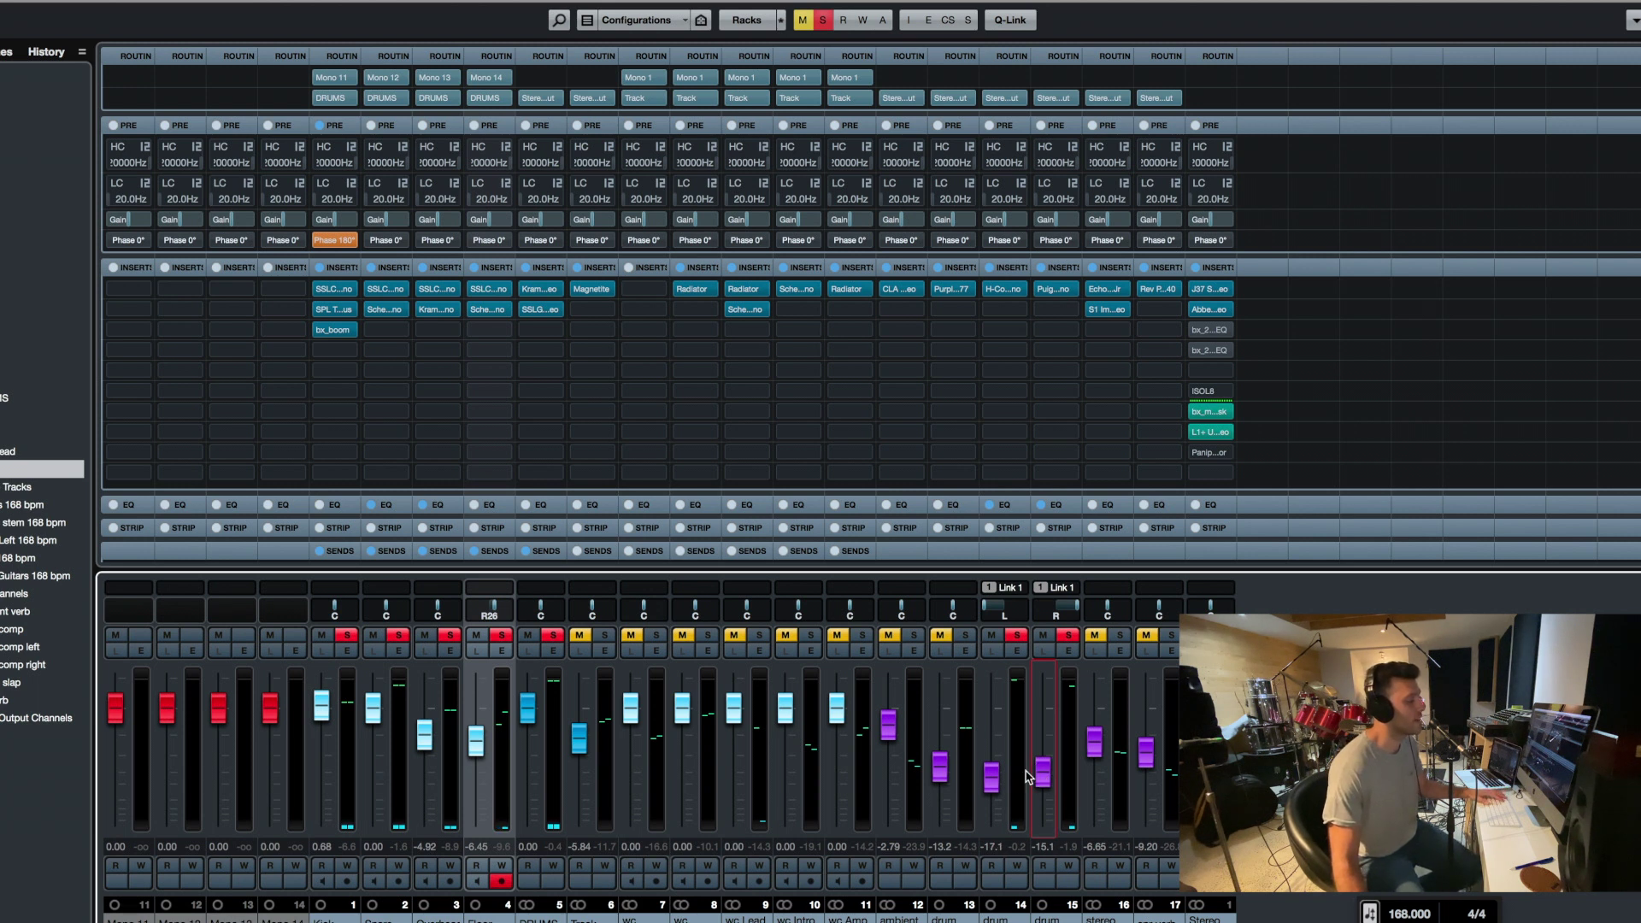
# Solo the DRUMS group with the ambient verb and drum comp, pull the linked drum comp left and right faders fully down, and play
pyautogui.click(914, 635)
pyautogui.click(965, 635)
pyautogui.moveTo(1042, 774); pyautogui.dragTo(1043, 819)
pyautogui.click(553, 636)
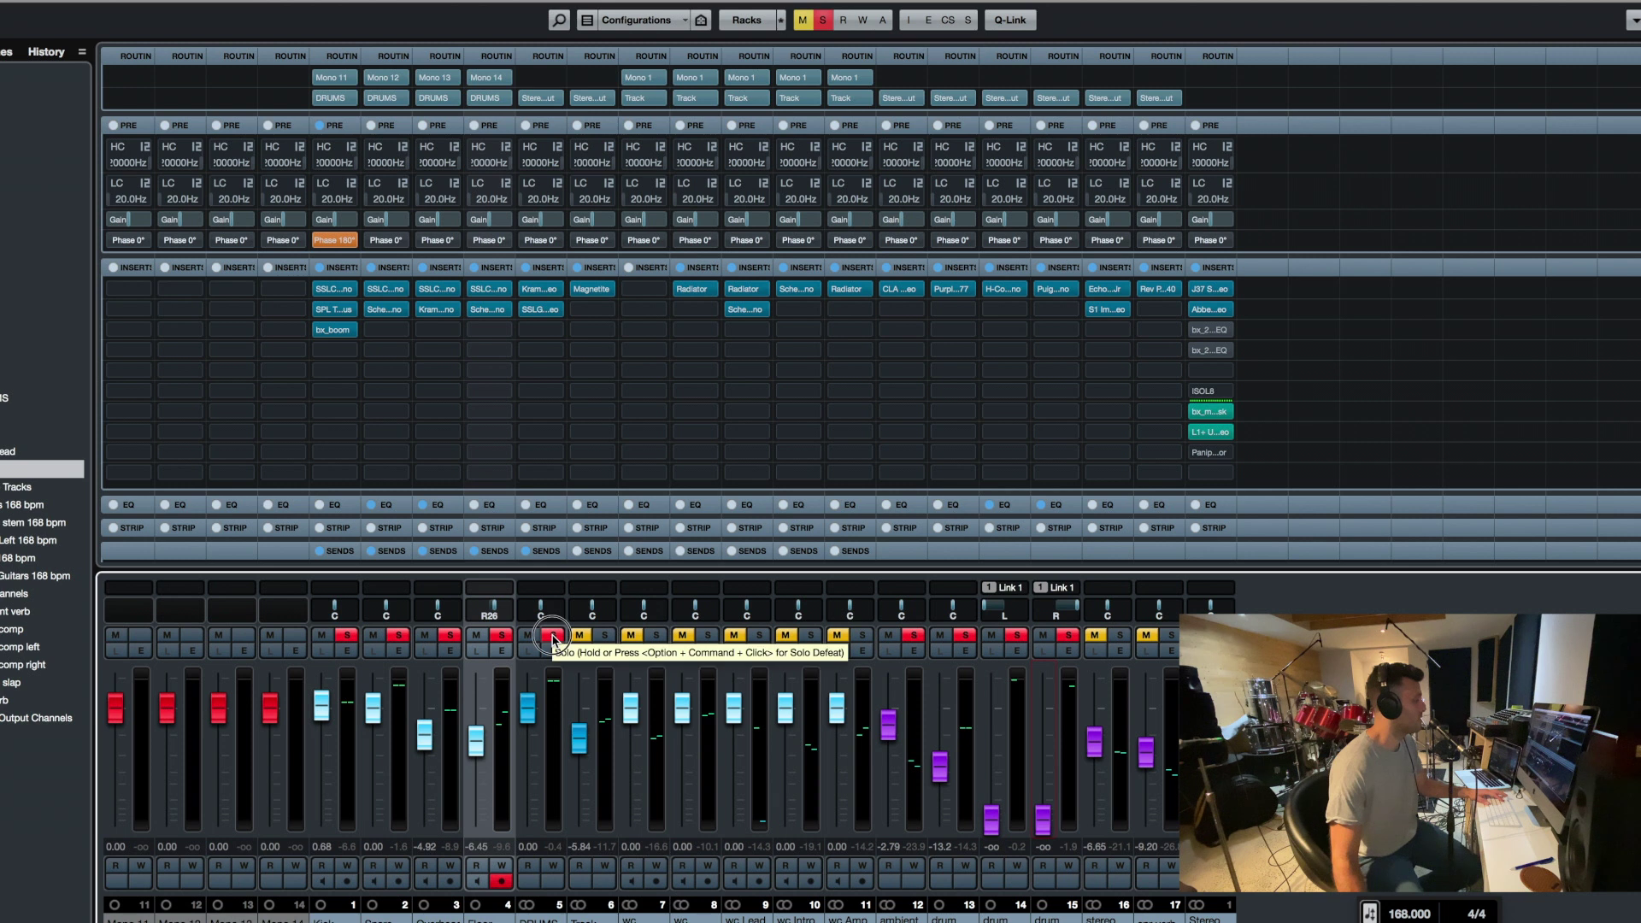
pyautogui.press('space')
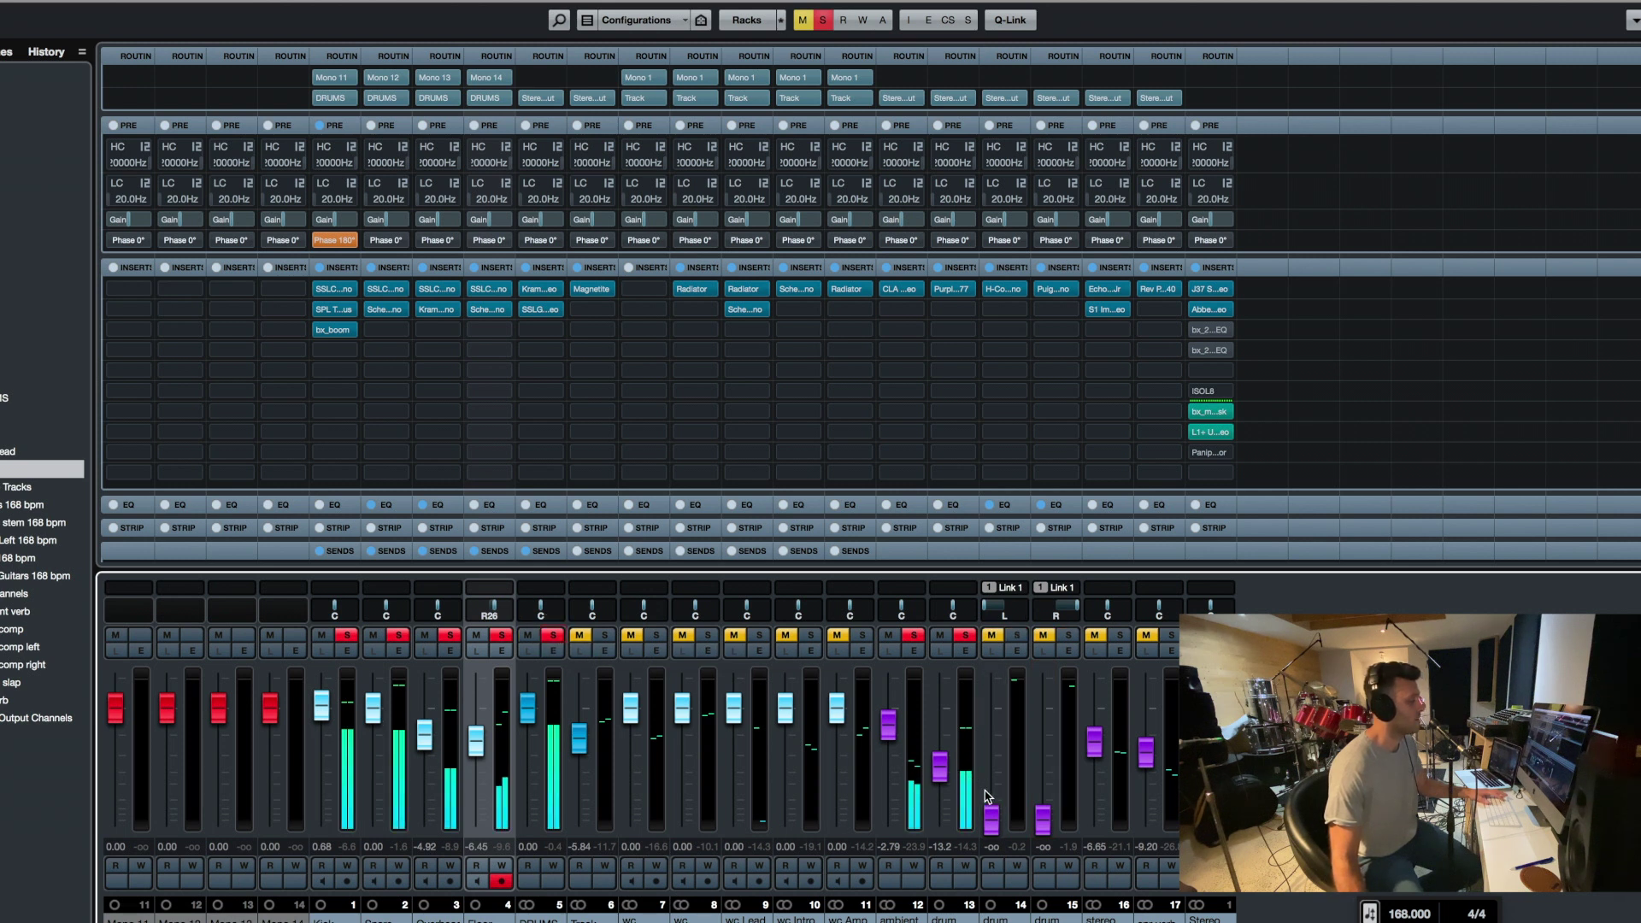
# Blend the soloed drum comp left and right channels back in at about -14.2 dB, and clear all solos
pyautogui.click(1013, 637)
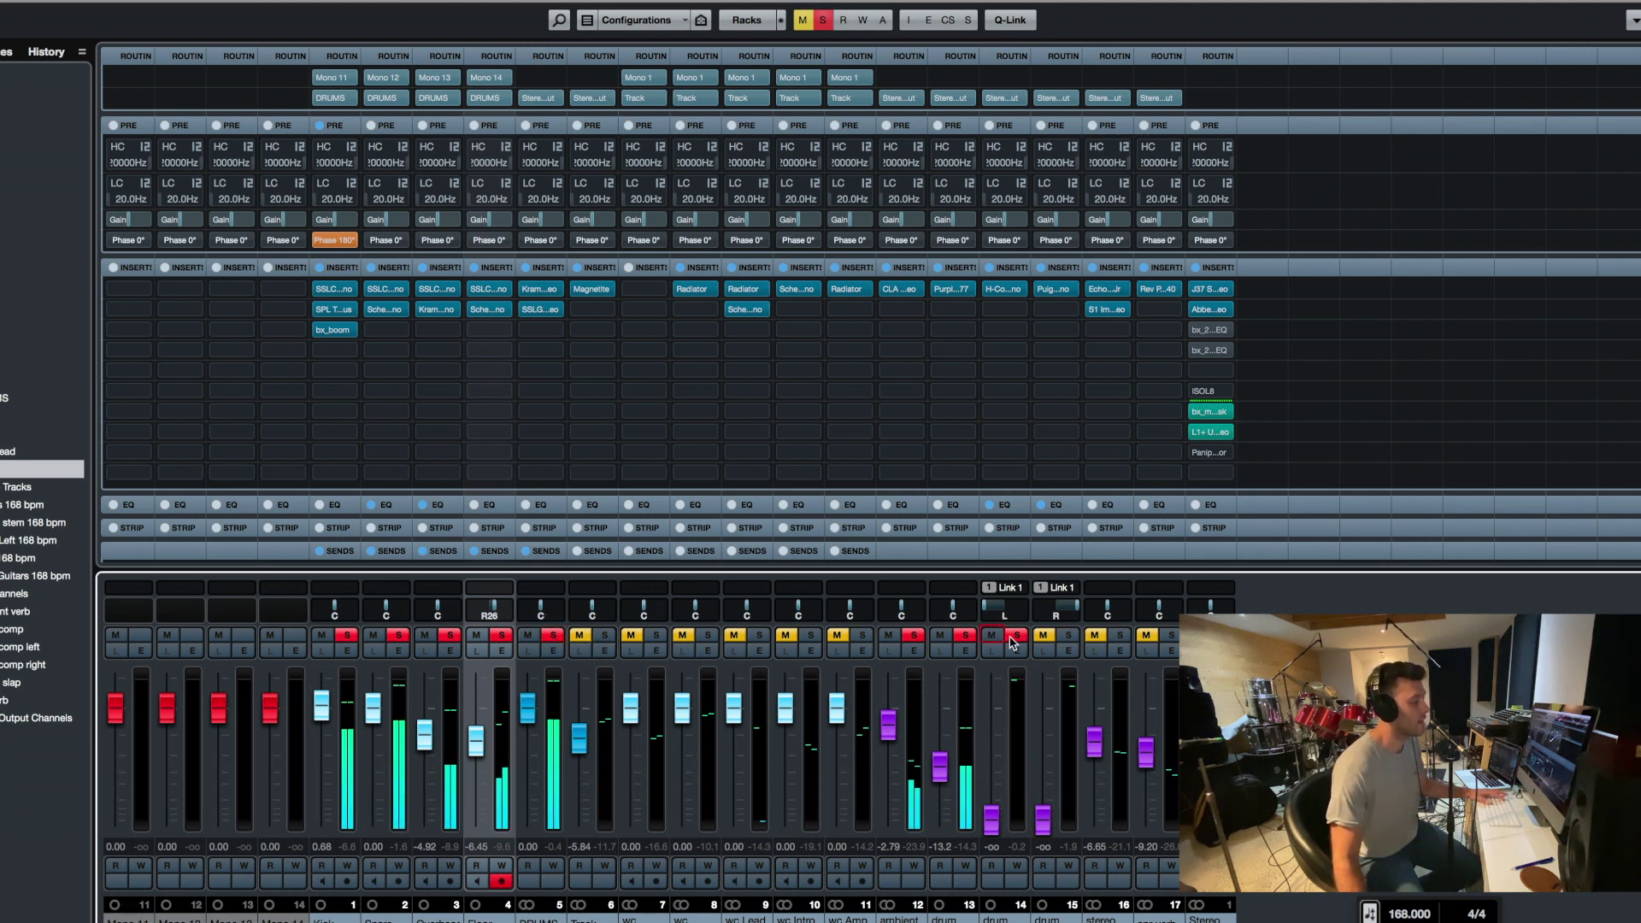
pyautogui.moveTo(1042, 819); pyautogui.dragTo(1048, 774)
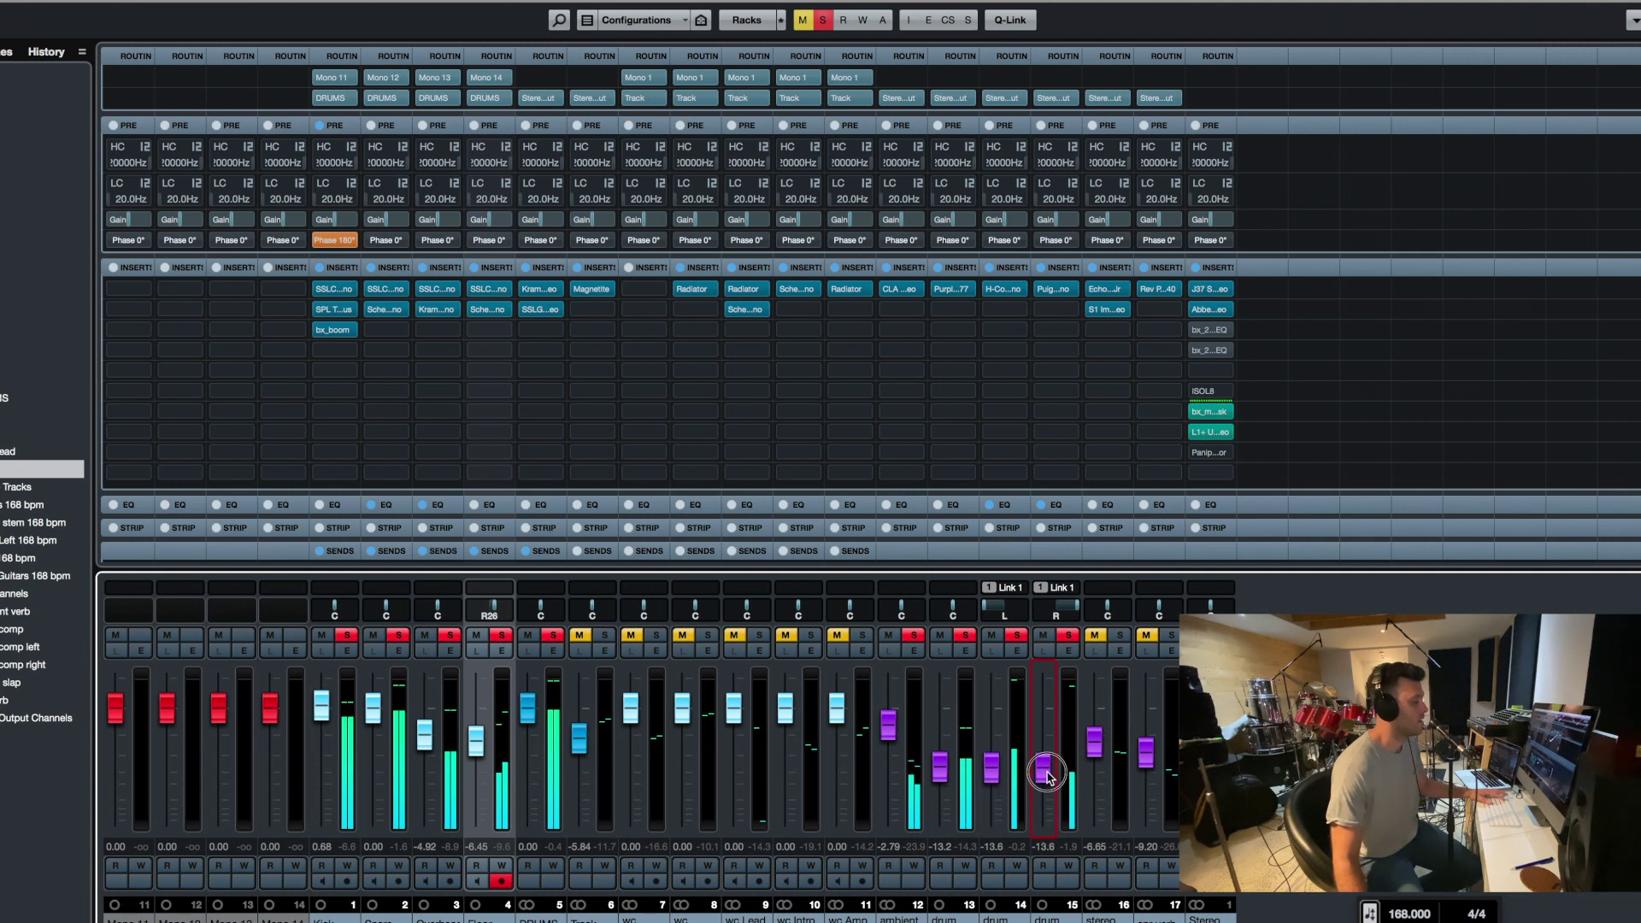
pyautogui.moveTo(1047, 774); pyautogui.dragTo(1048, 776)
pyautogui.click(933, 780)
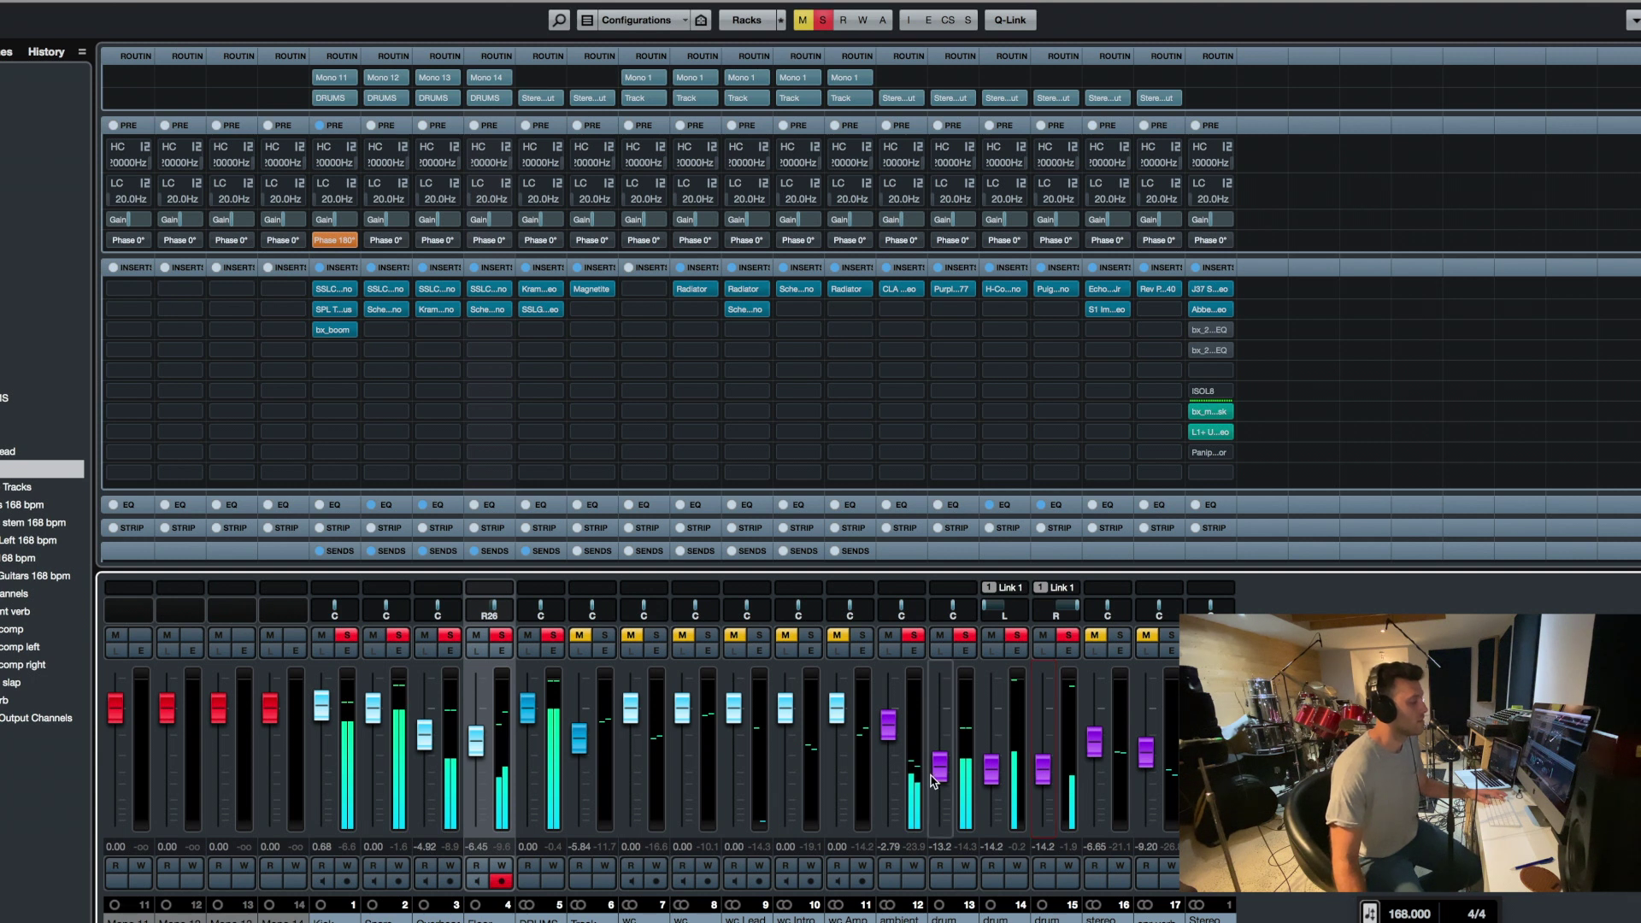
pyautogui.click(822, 21)
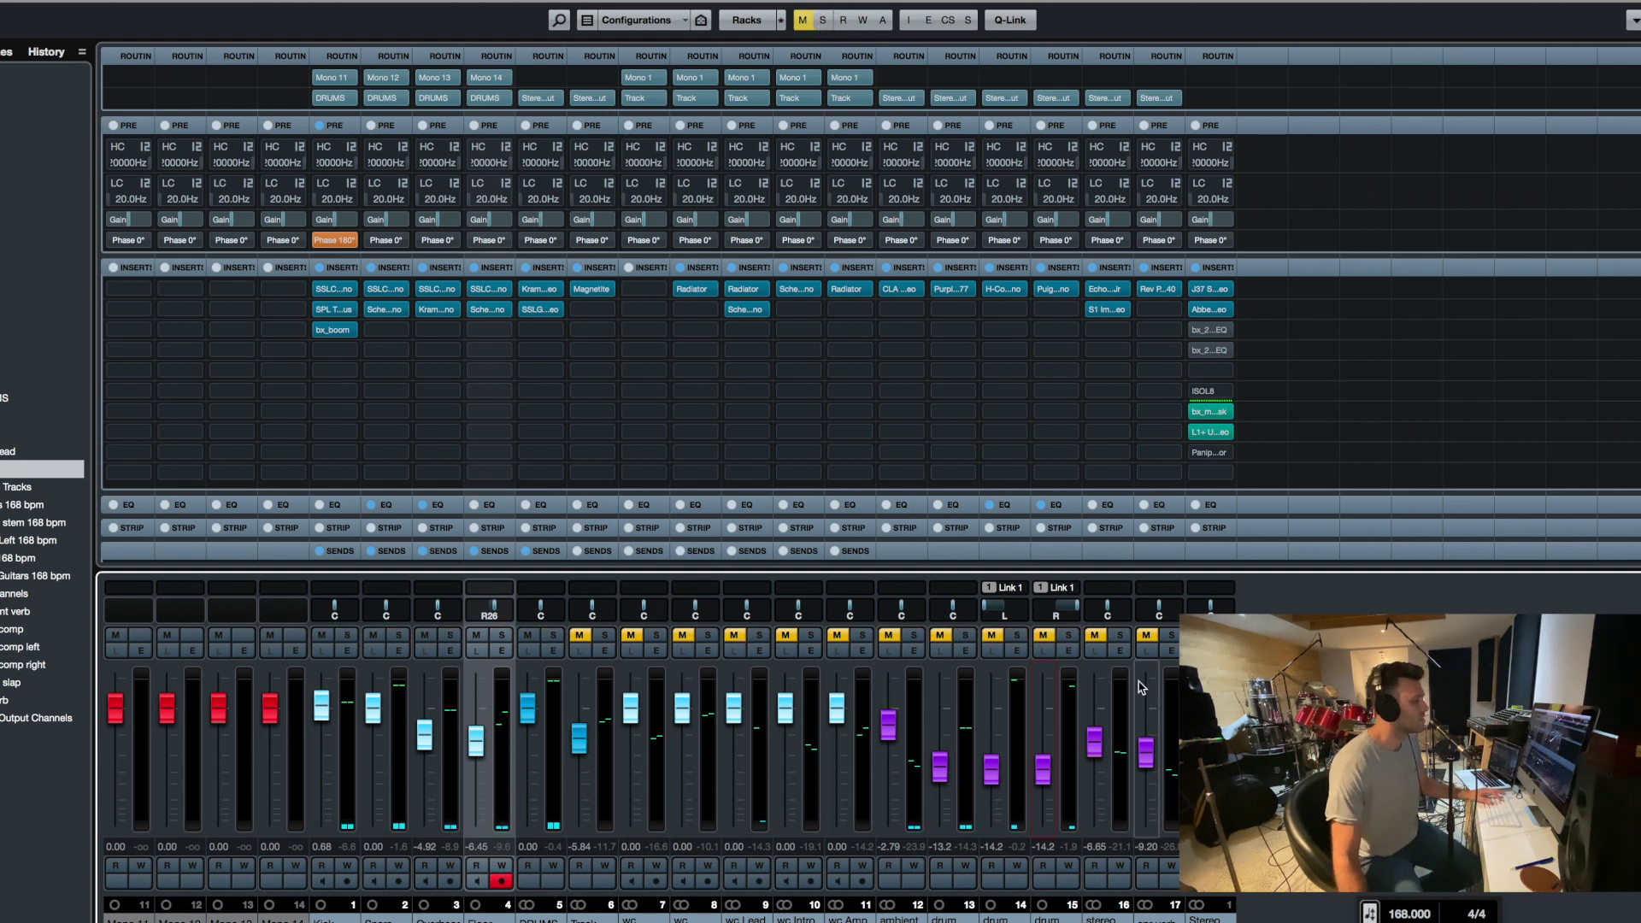
# Solo only the stereo slap with the Overhead feeding it, examine its EchoBoy Jr. and S1 Imager Stereo settings, and close both plug-ins
pyautogui.click(1094, 636)
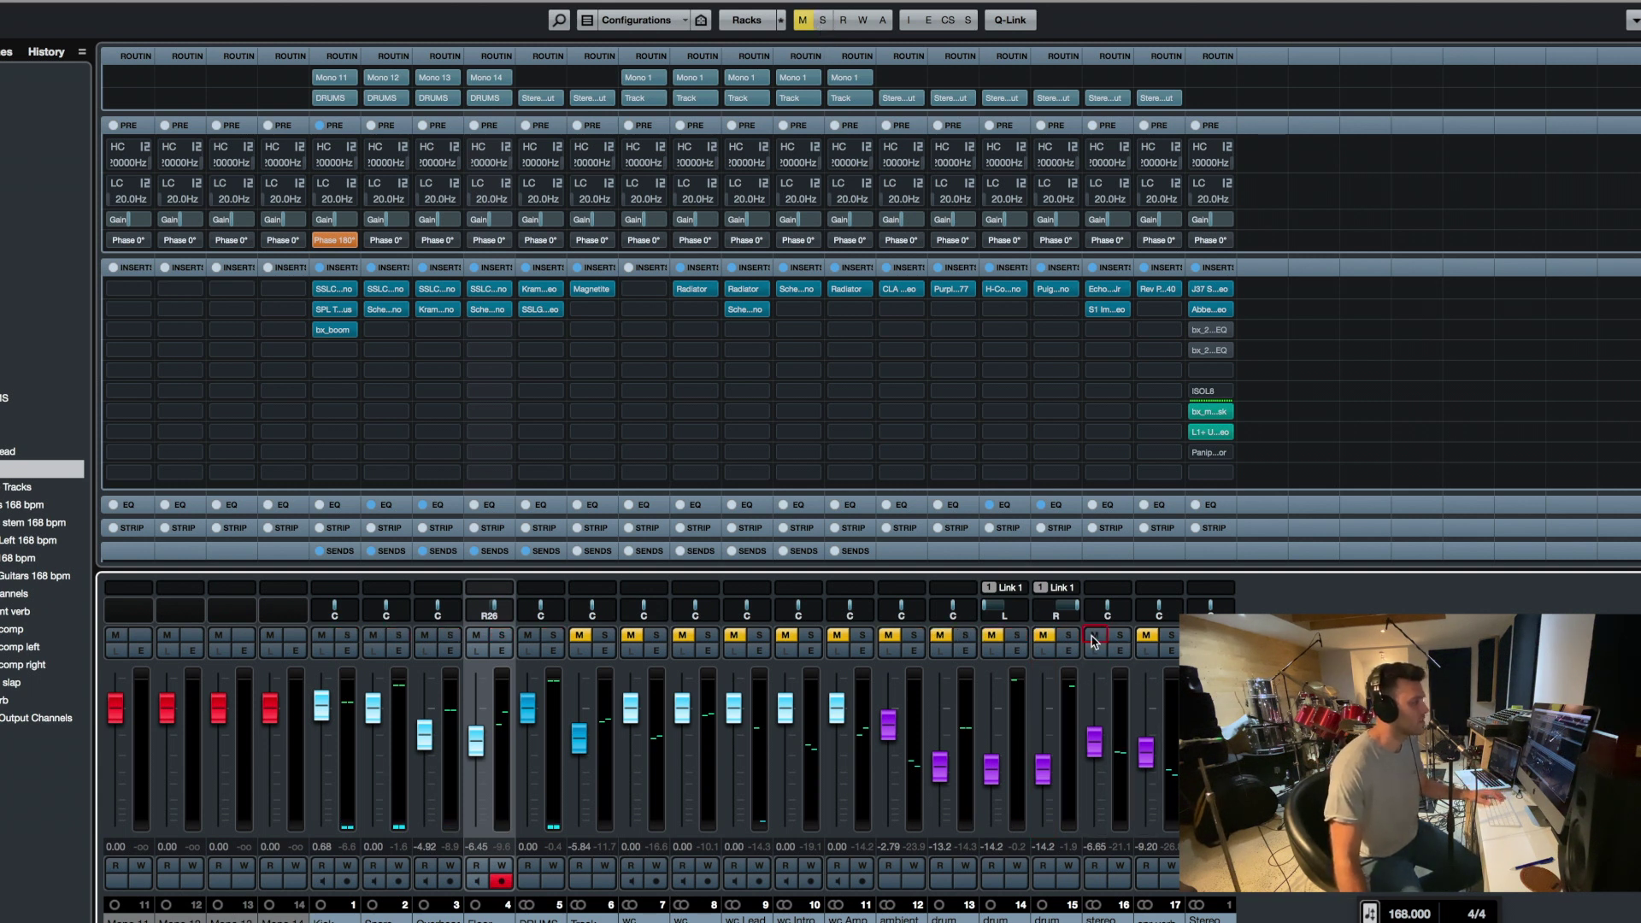
pyautogui.hotkey('alt', 's')
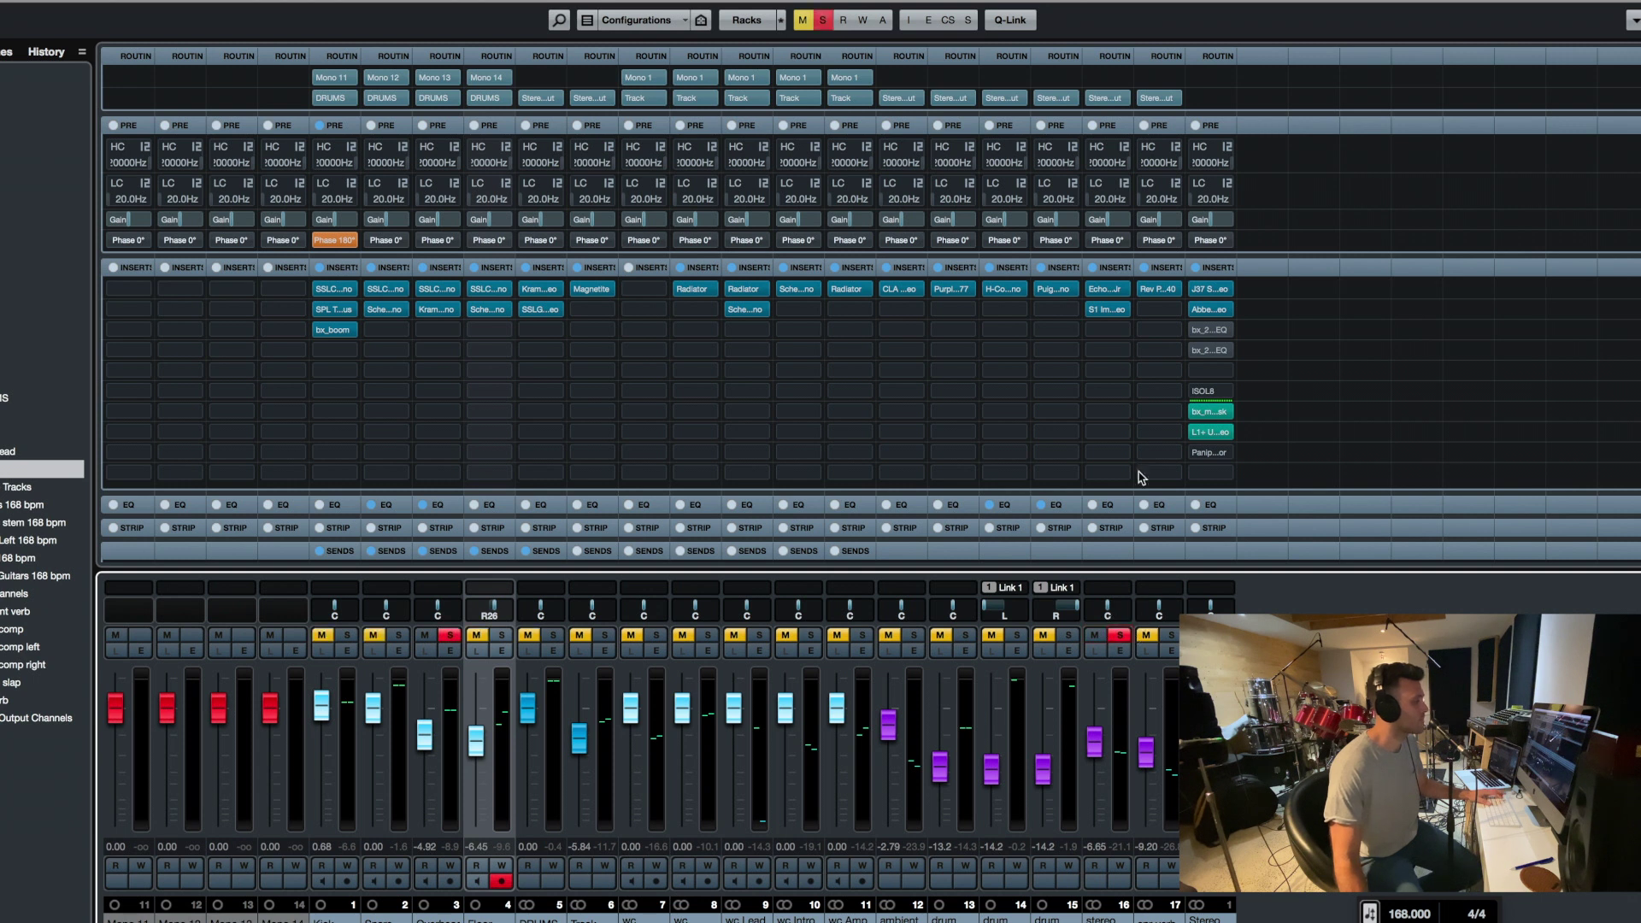
pyautogui.click(1107, 289)
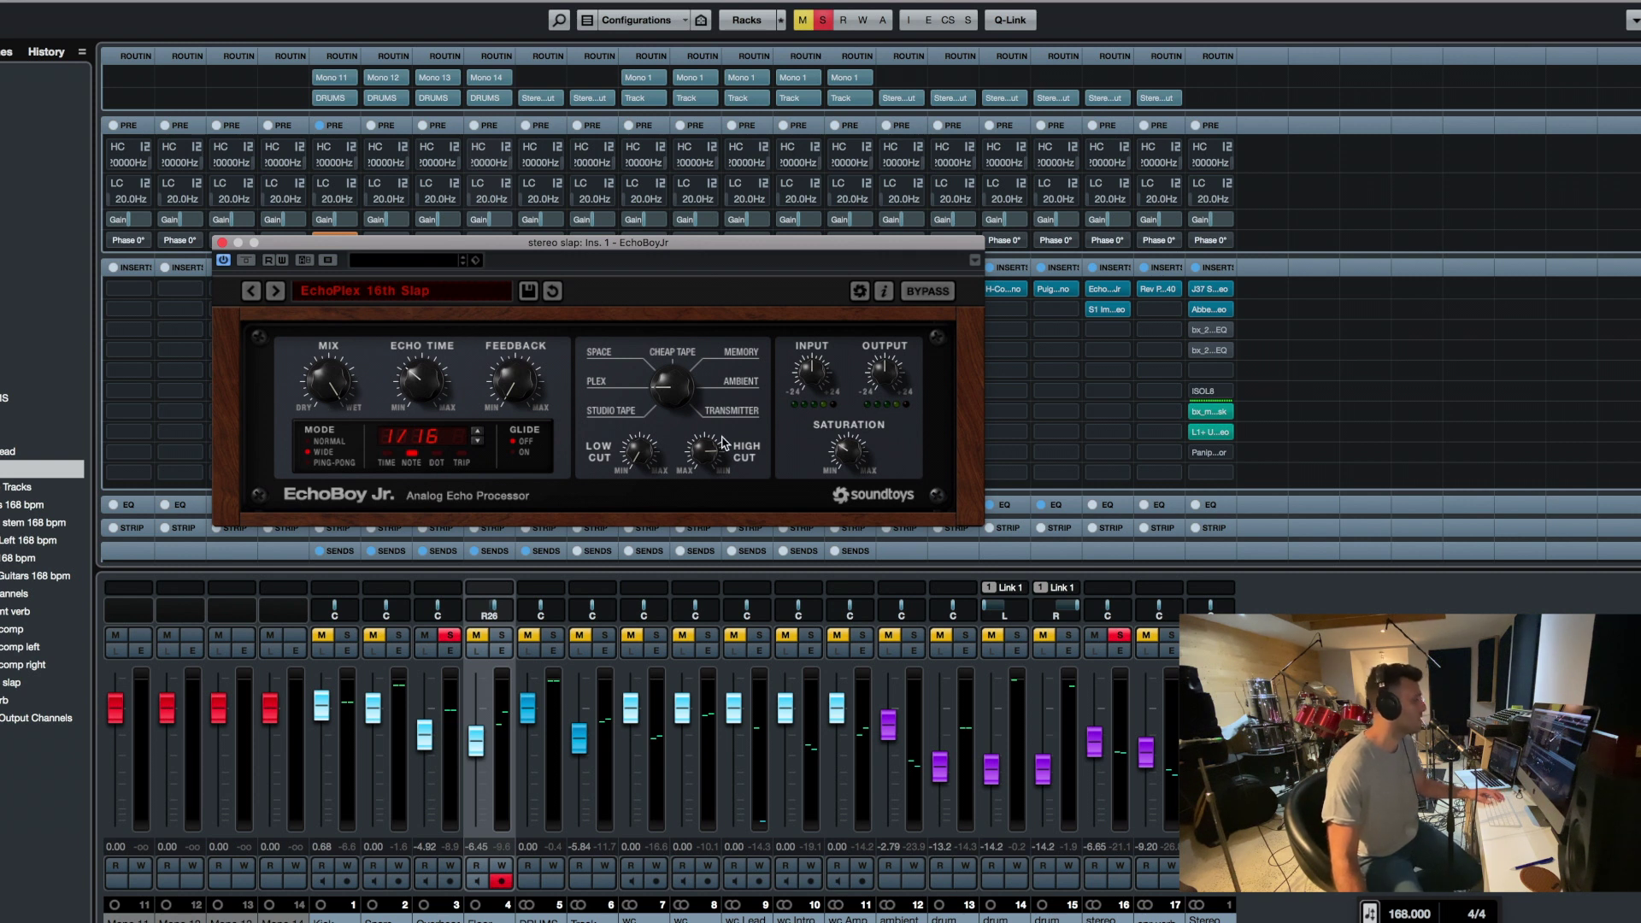
pyautogui.click(1109, 311)
pyautogui.click(1109, 312)
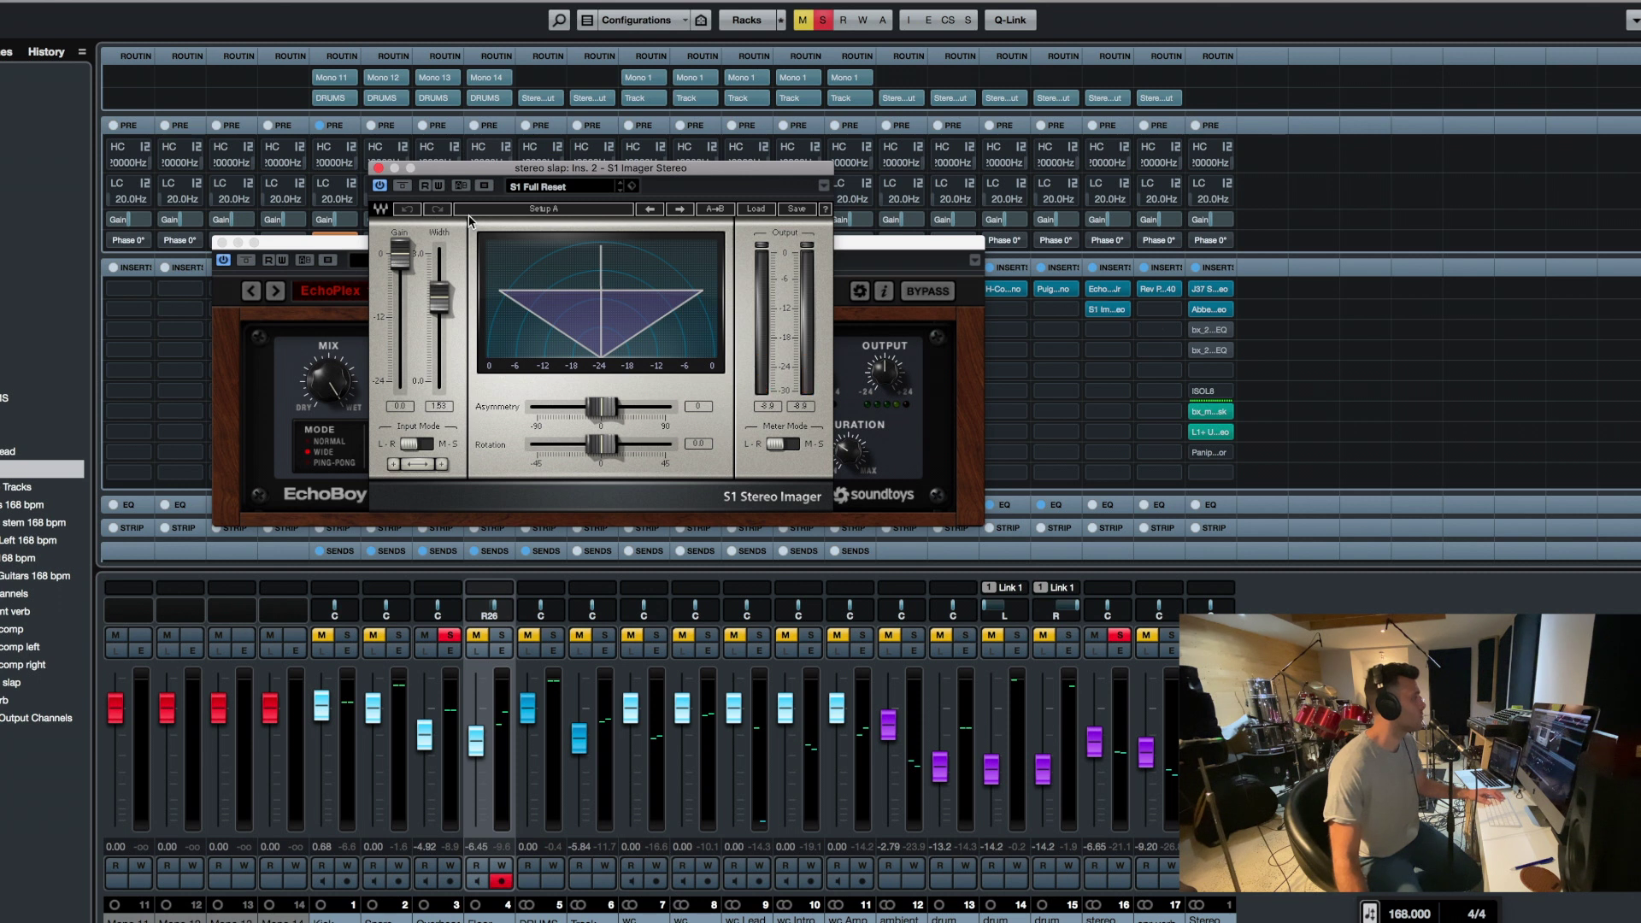
pyautogui.click(379, 170)
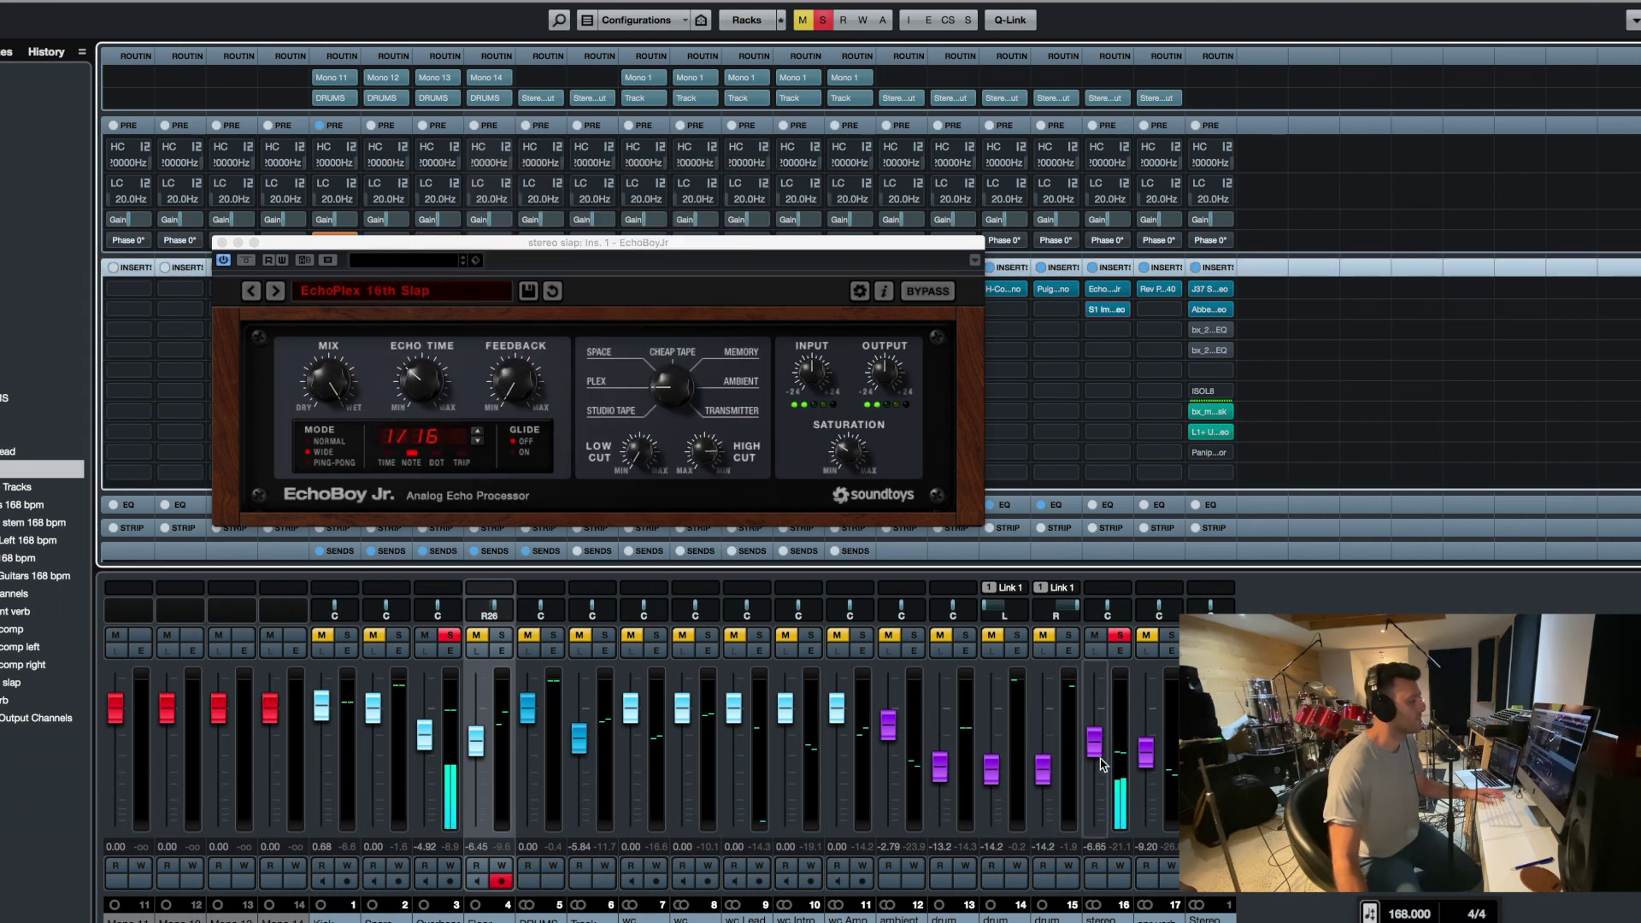
pyautogui.click(223, 243)
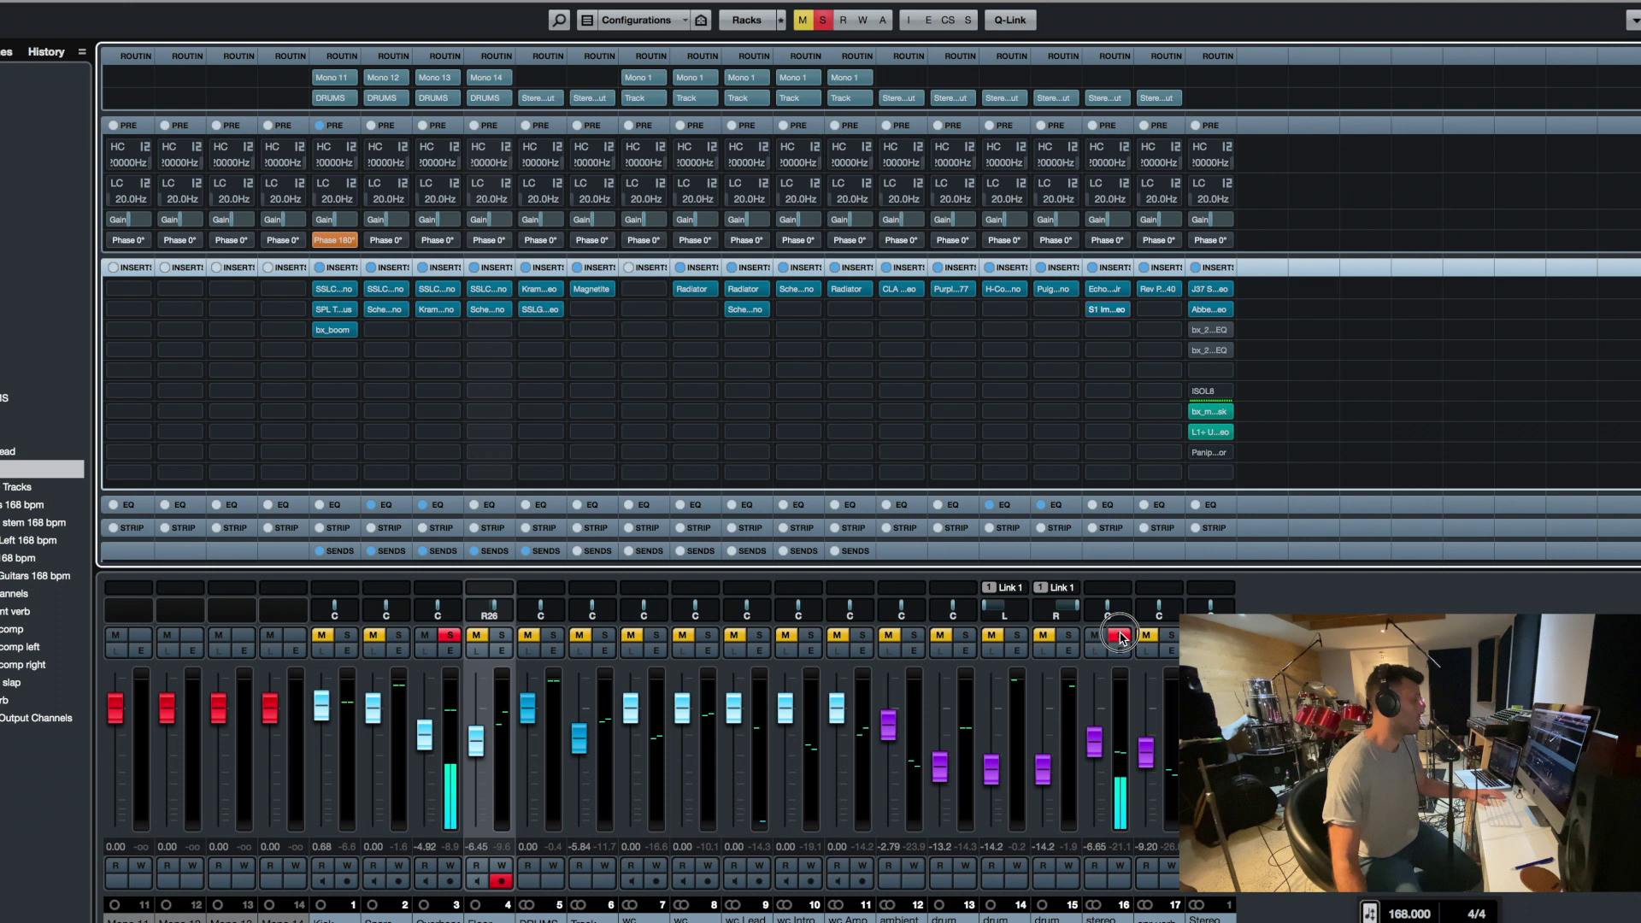
# Clear all solos and unmute the ambient verb, drum comp, drum comp left and drum comp right channels
pyautogui.hotkey('alt', 's')
pyautogui.click(889, 637)
pyautogui.click(940, 636)
pyautogui.click(991, 636)
pyautogui.click(1043, 636)
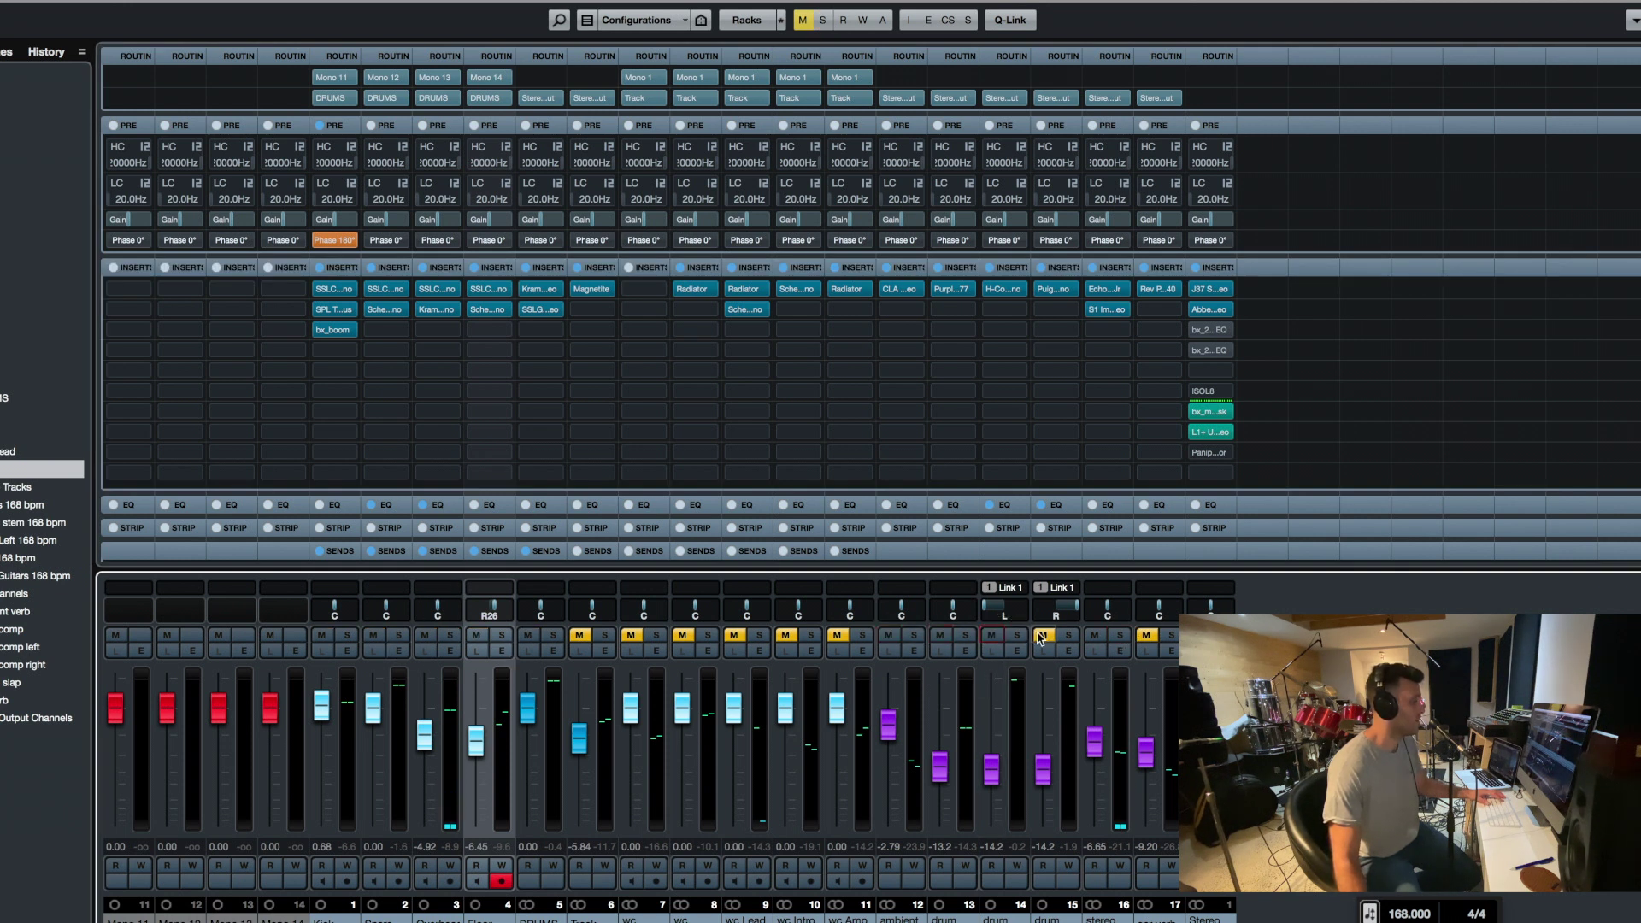
# Compare the drums with and without the stereo slap, leave it unmuted, and set its level to about -7.46 dB
pyautogui.click(1095, 636)
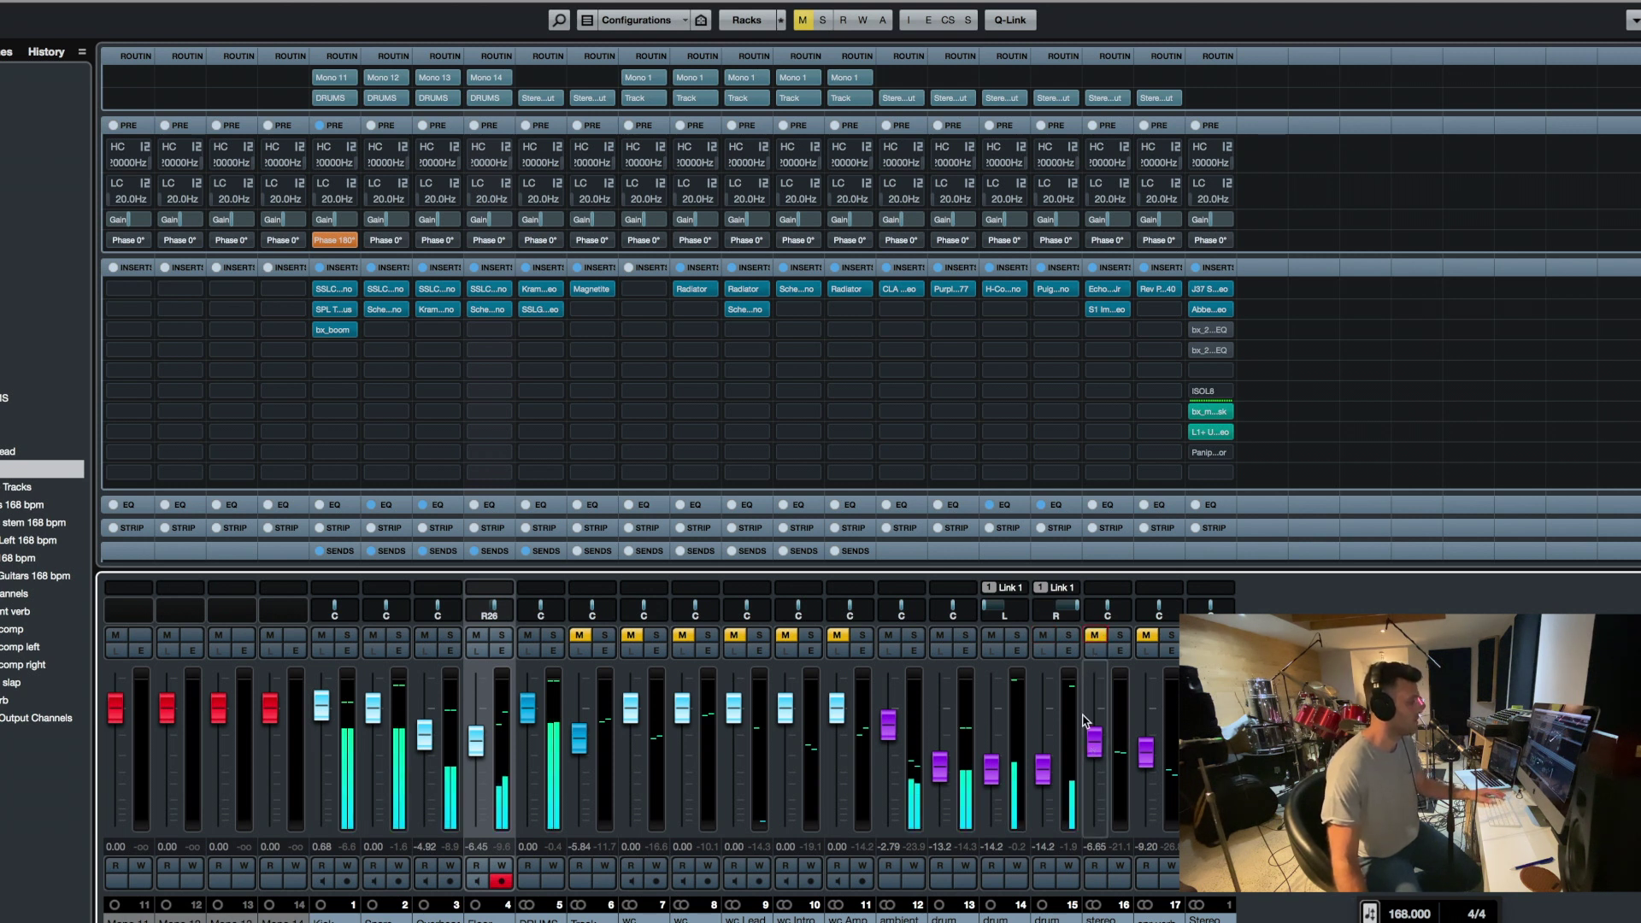
pyautogui.click(1095, 635)
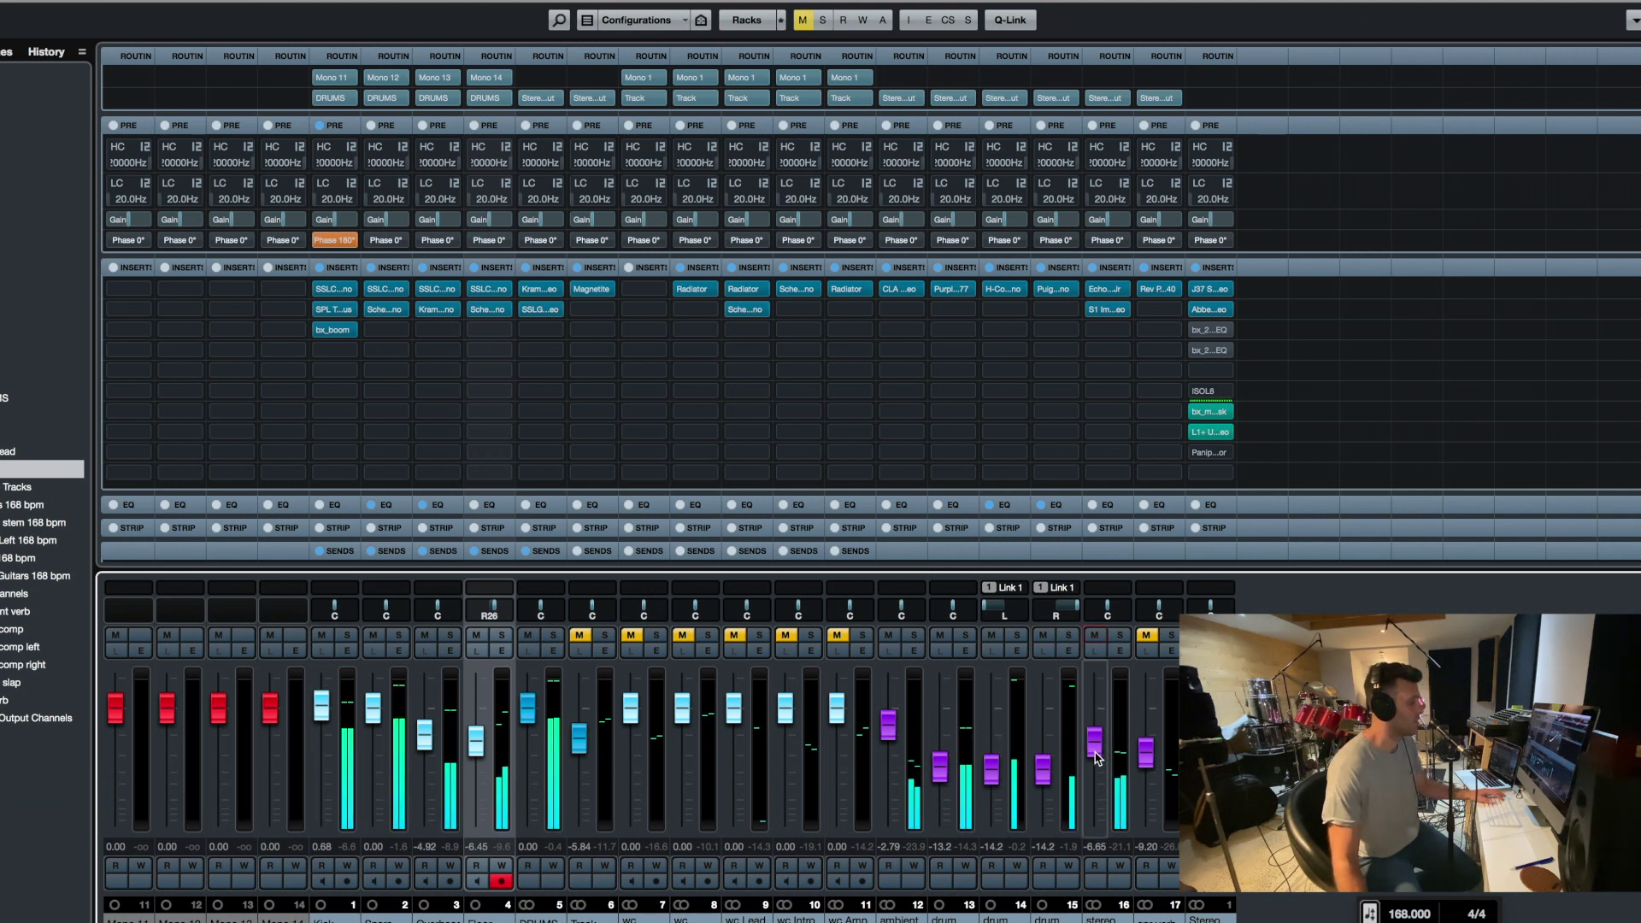
pyautogui.moveTo(1098, 757); pyautogui.dragTo(1102, 752)
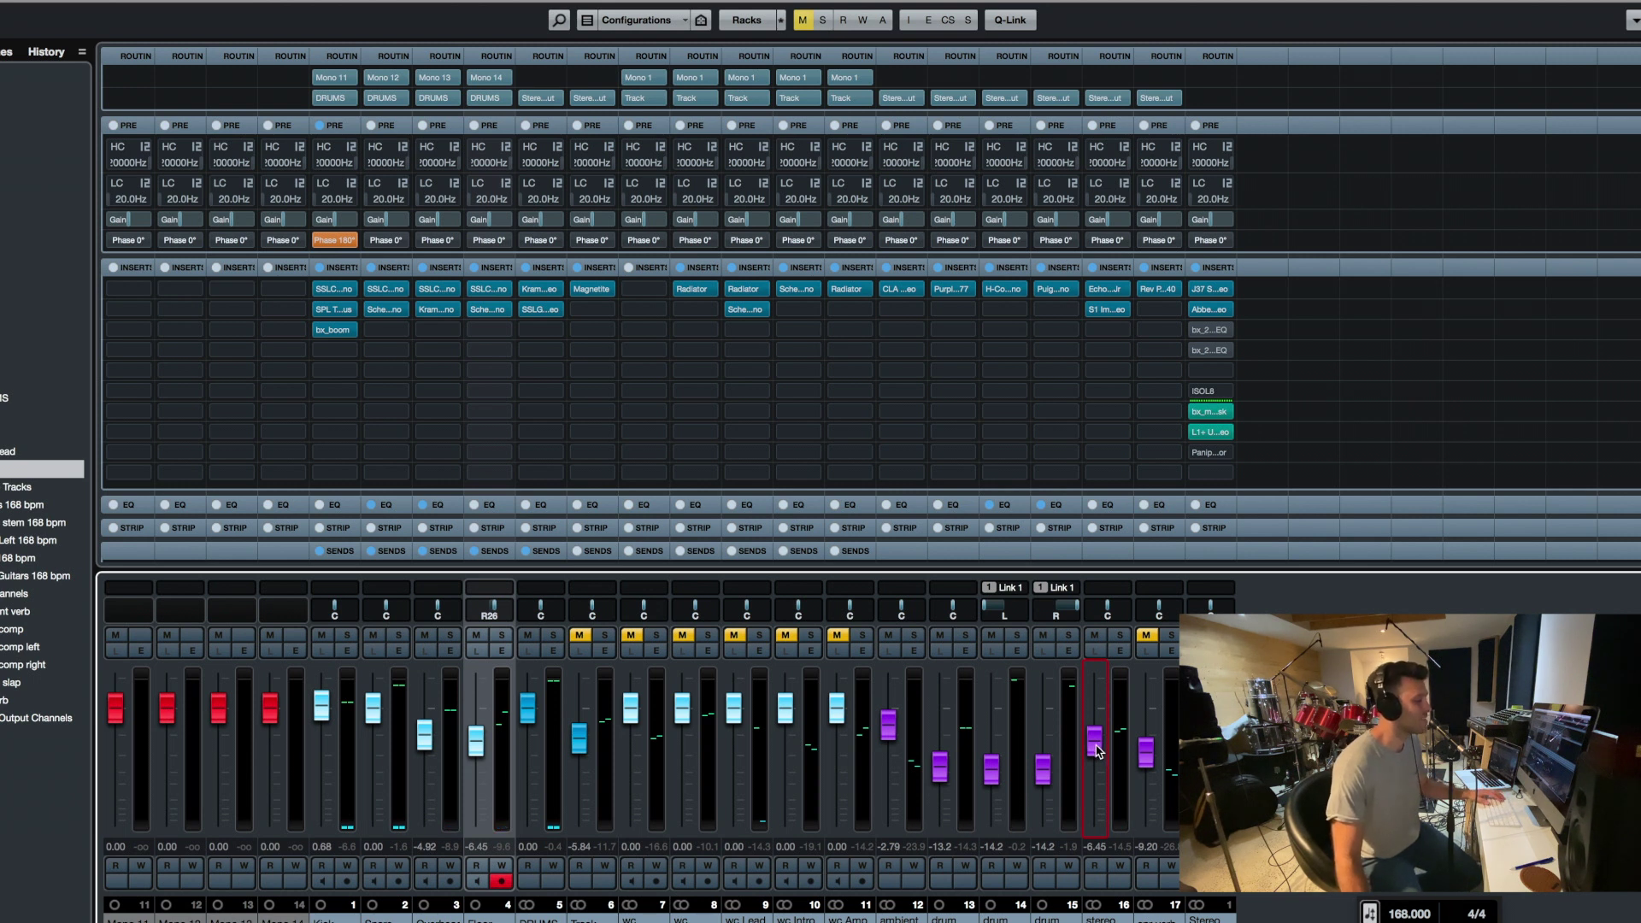
pyautogui.moveTo(1097, 750)
pyautogui.mouseDown()
pyautogui.moveTo(1098, 682)
pyautogui.moveTo(1099, 759)
pyautogui.mouseUp()
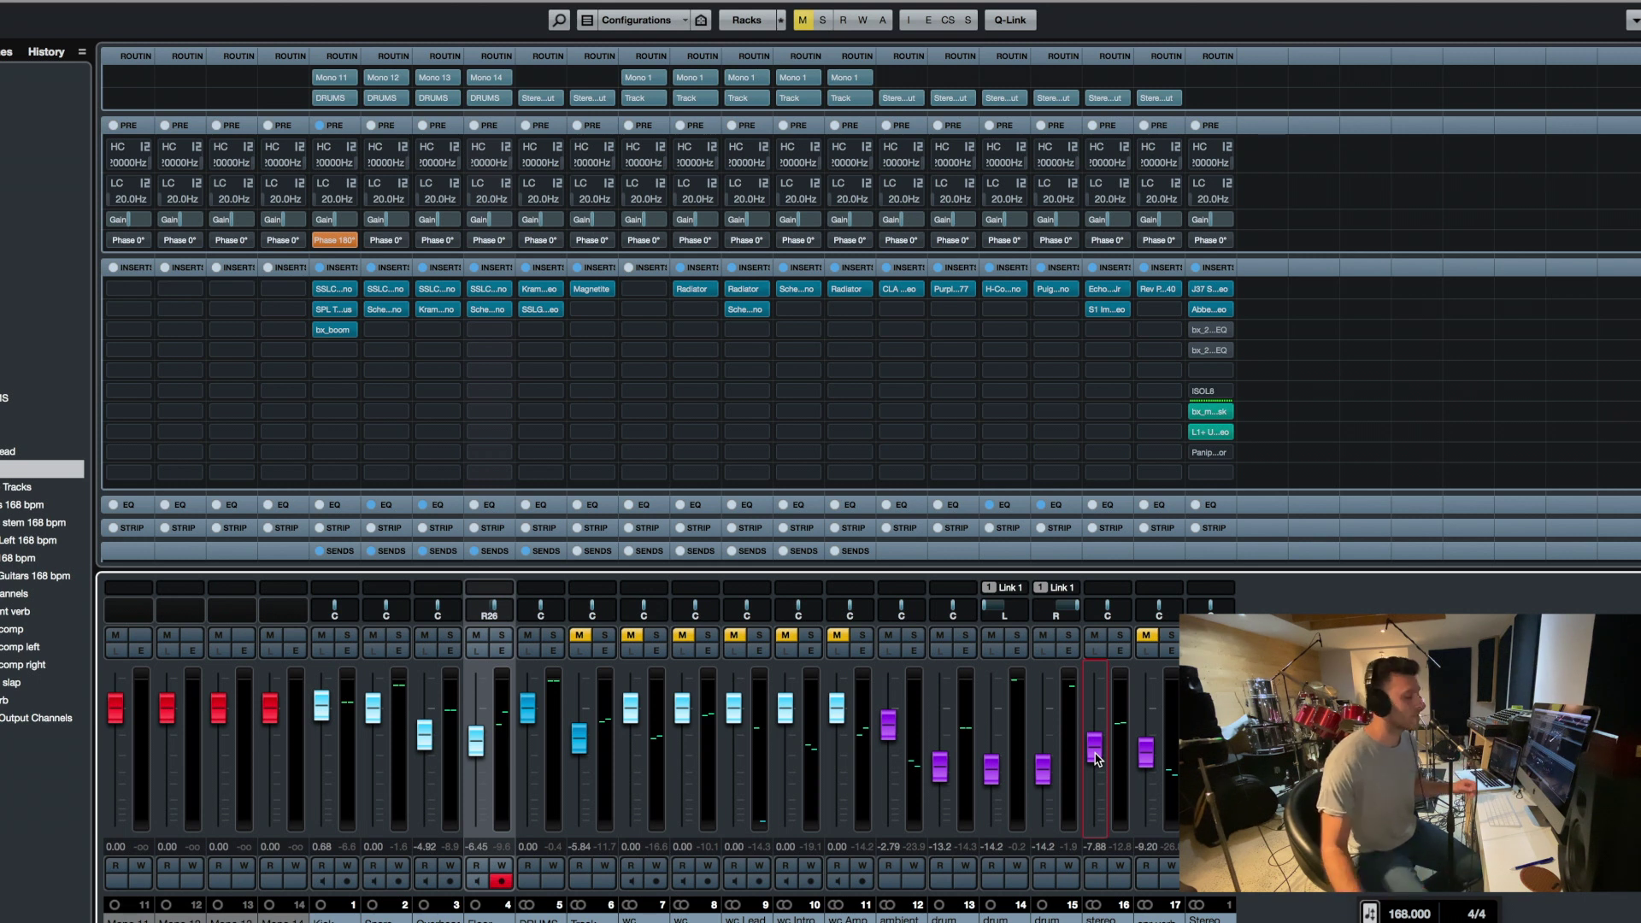
pyautogui.moveTo(1097, 759); pyautogui.dragTo(1093, 764)
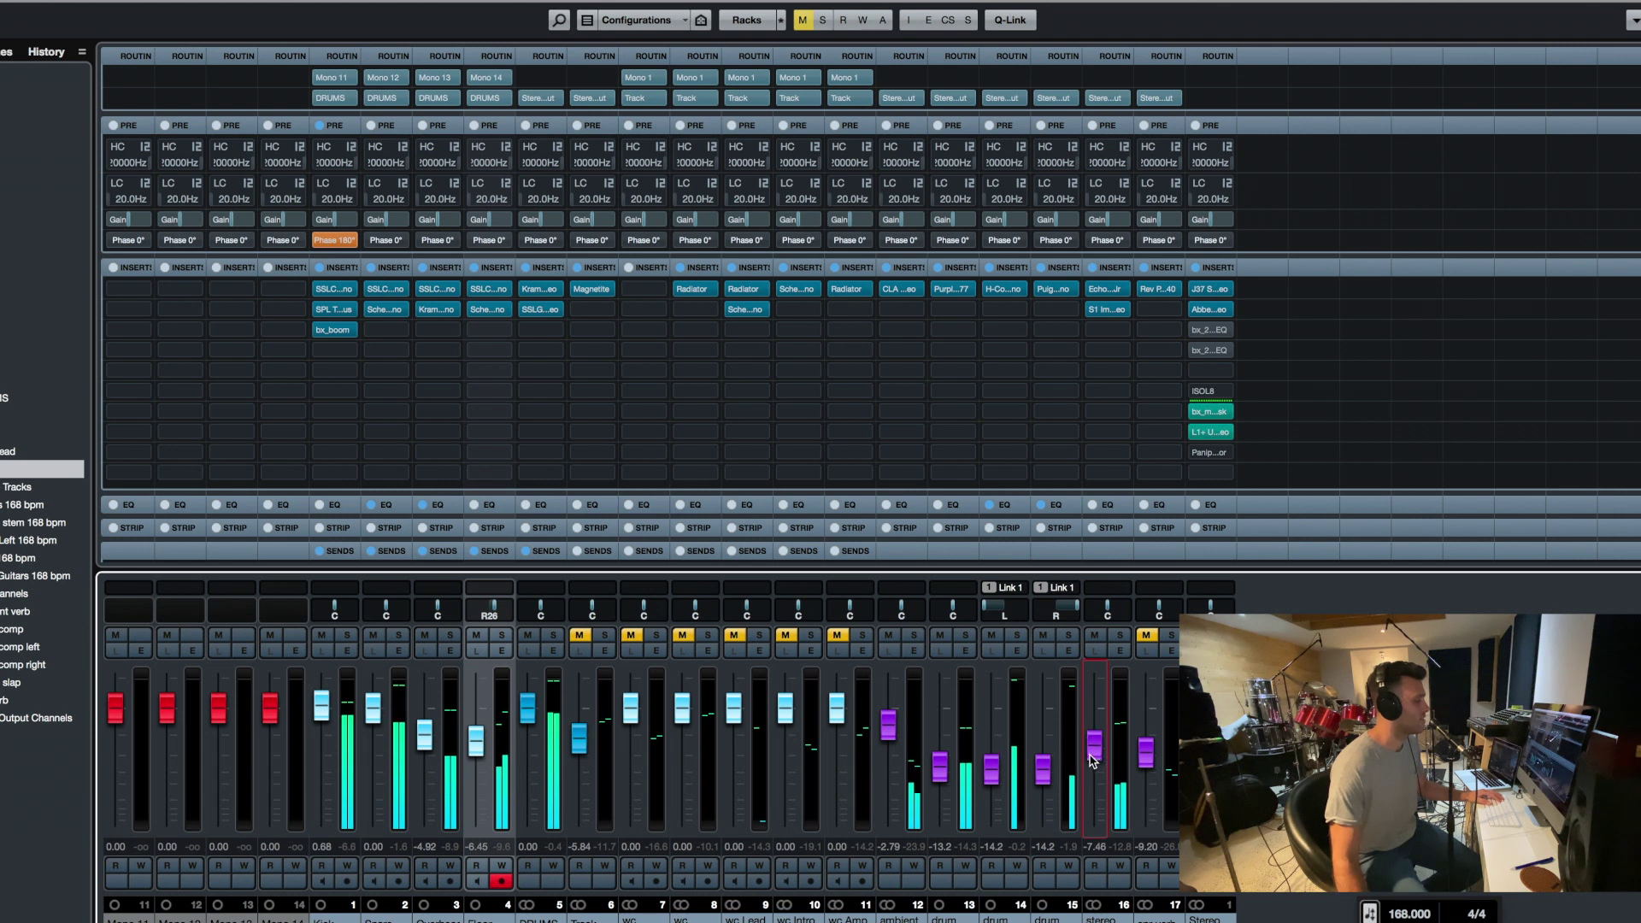
# Solo only the snr verb with the microphone feeding it, and examine its Rev PLATE-140 settings, including the advanced controls
pyautogui.click(1145, 635)
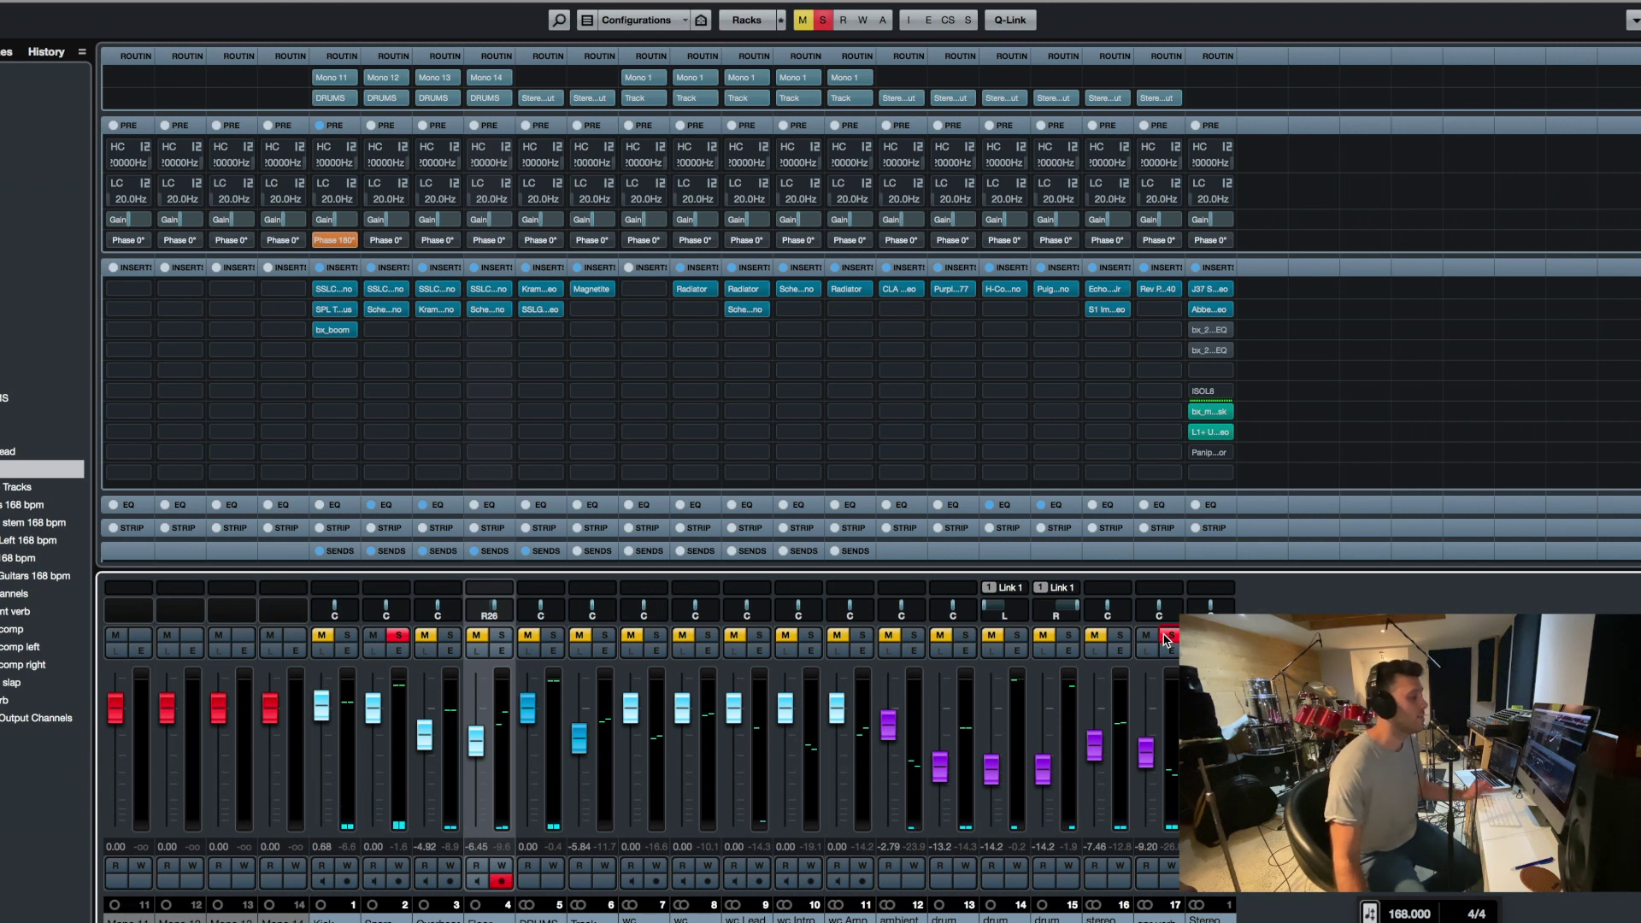
pyautogui.click(1158, 291)
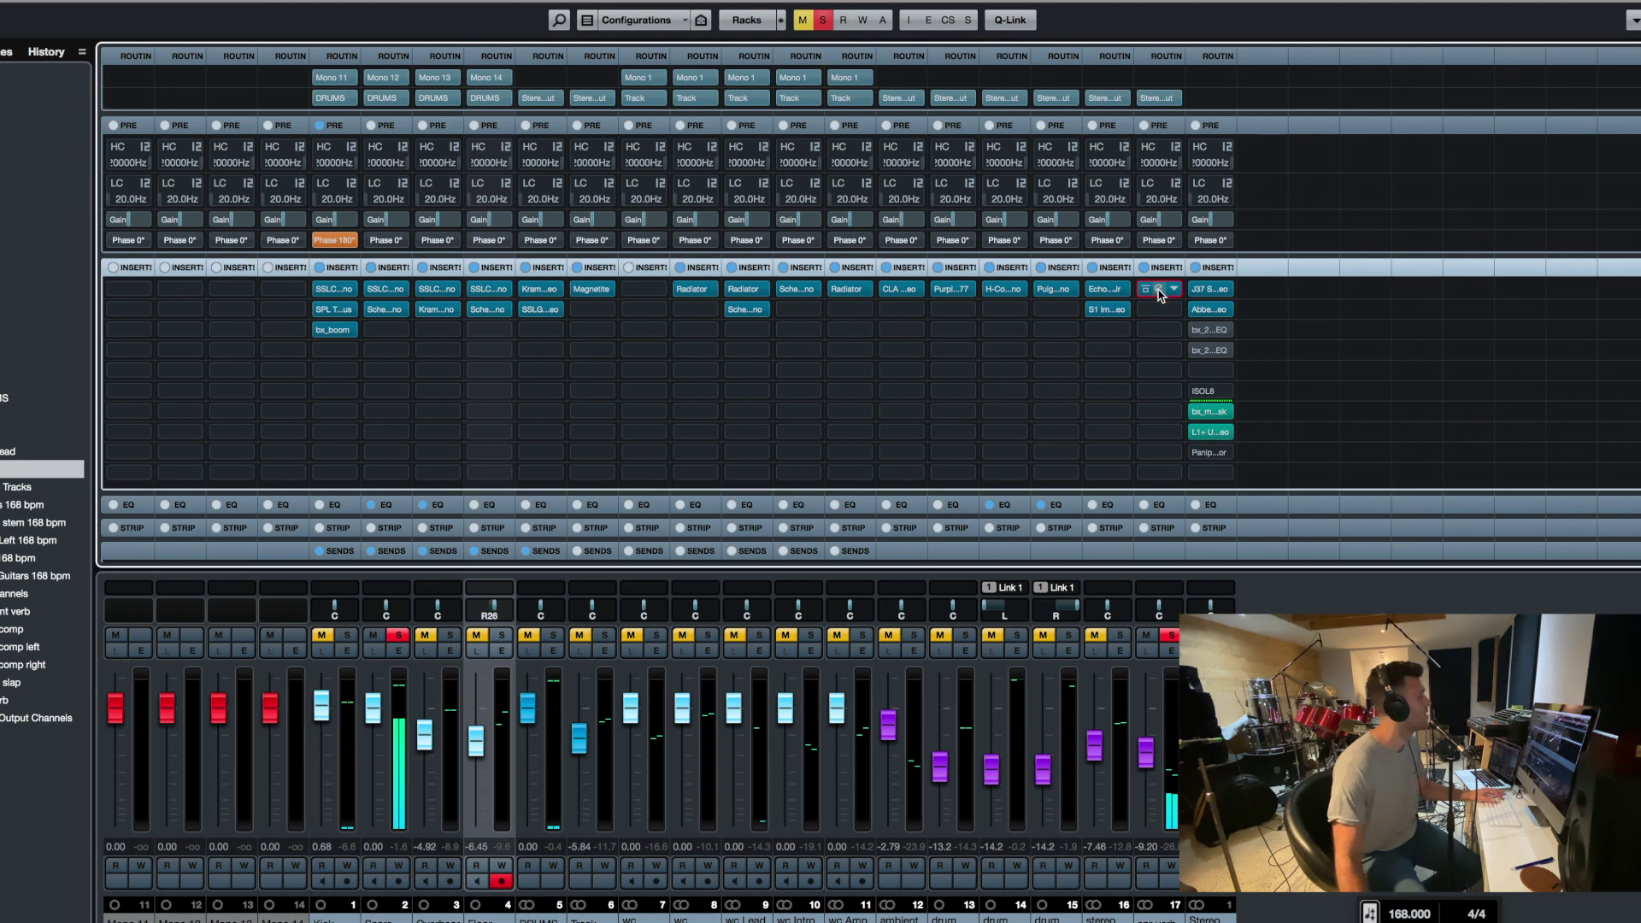
pyautogui.click(1161, 291)
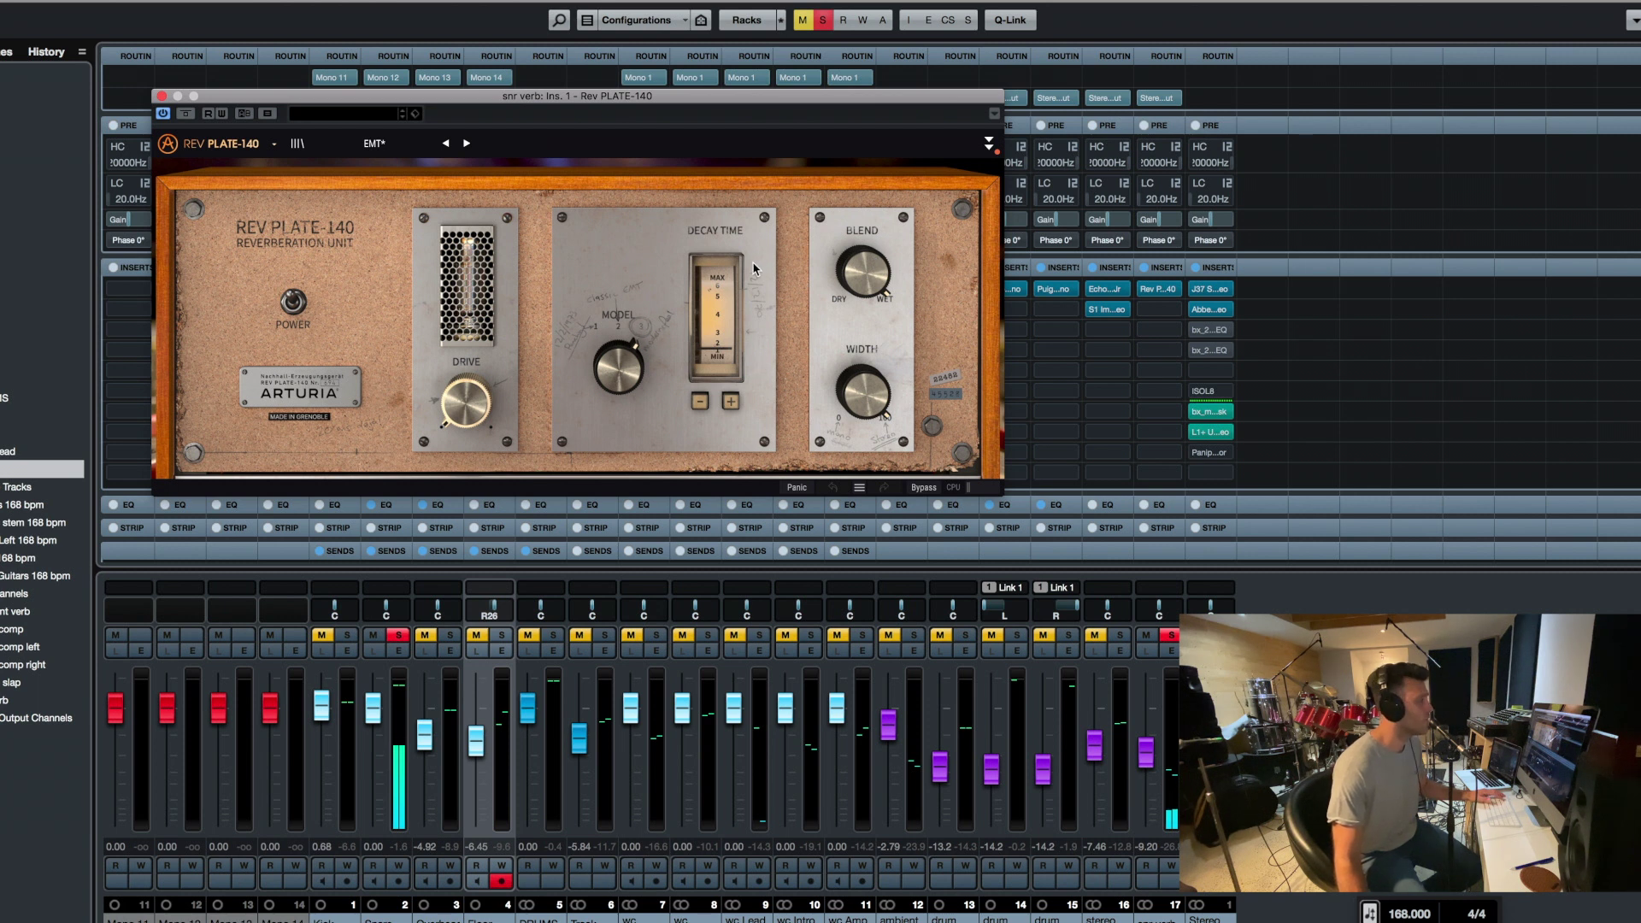
pyautogui.click(989, 143)
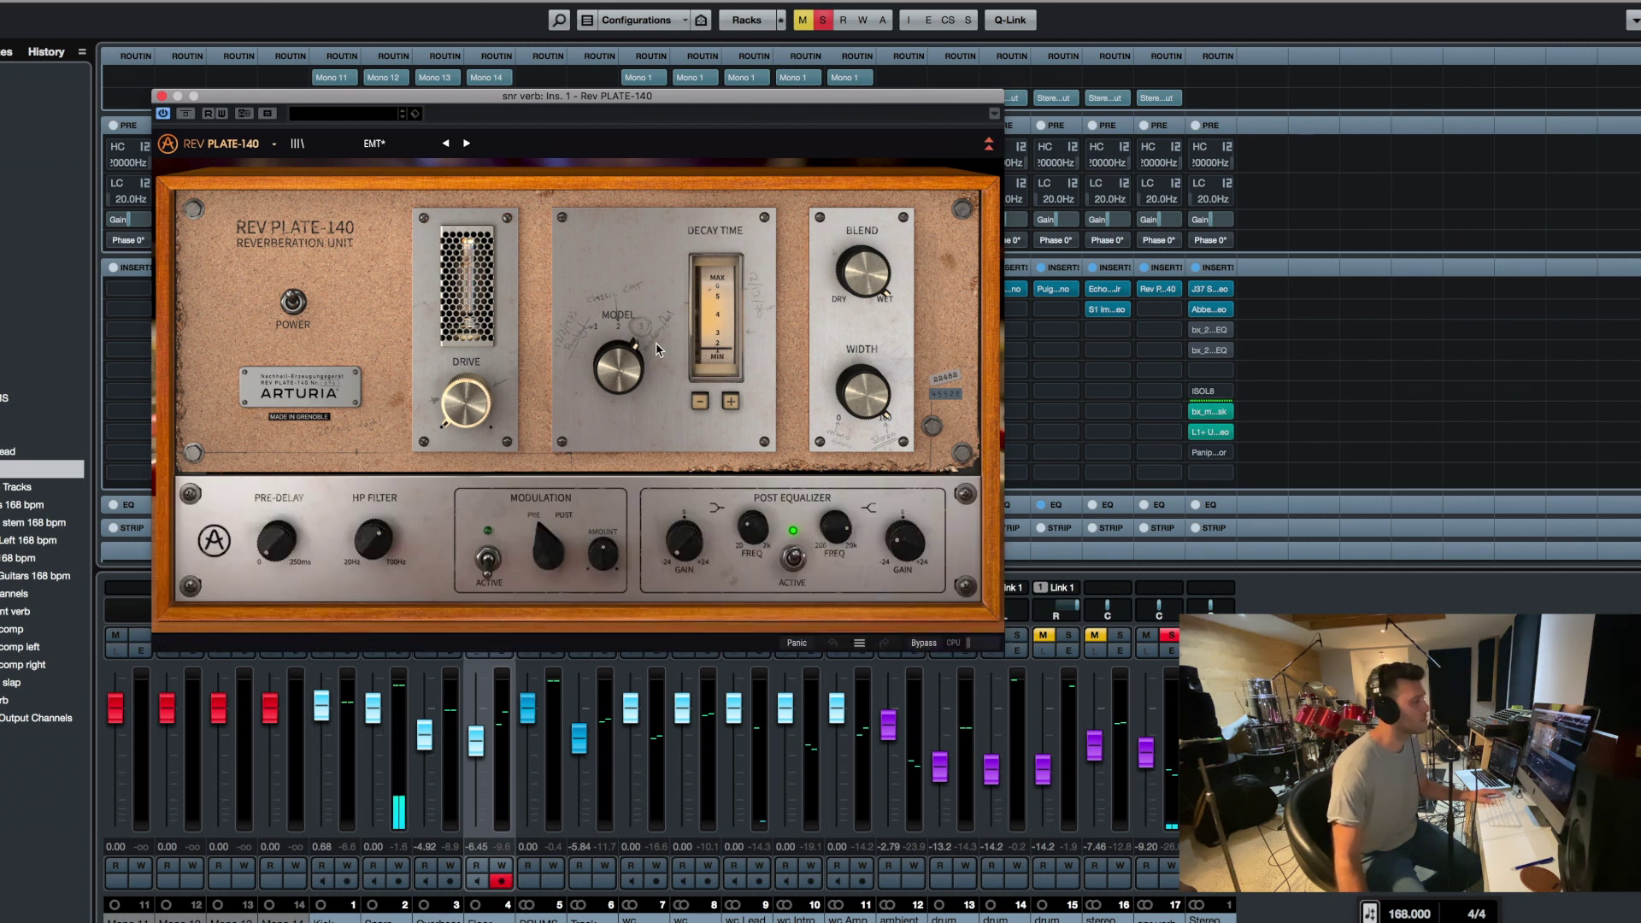
pyautogui.moveTo(634, 369)
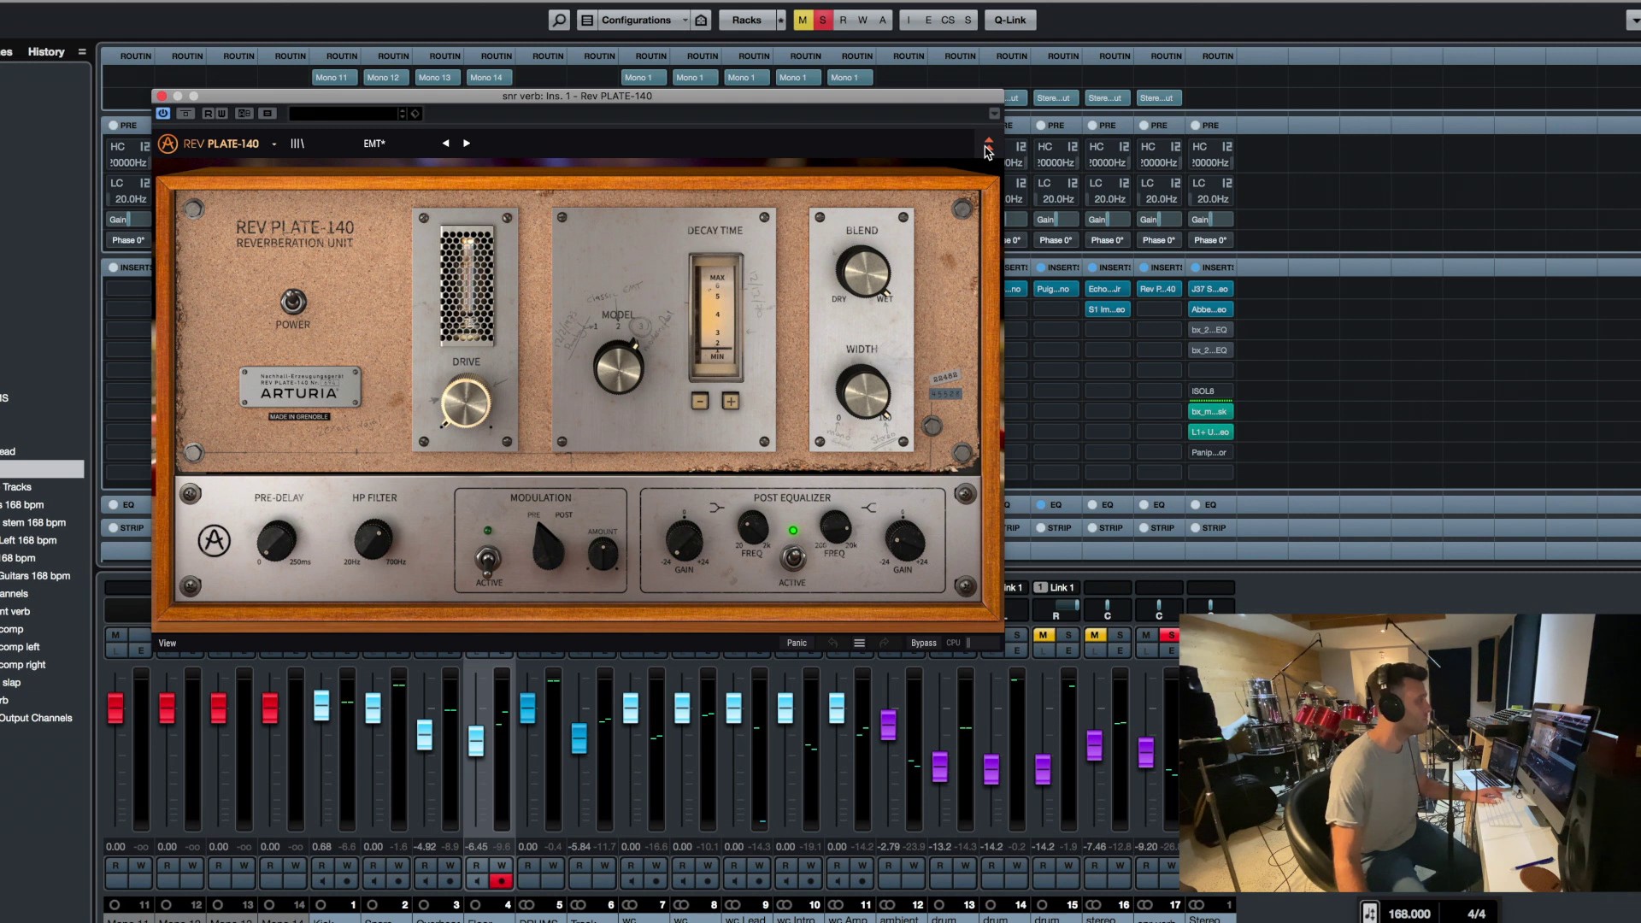
pyautogui.click(988, 147)
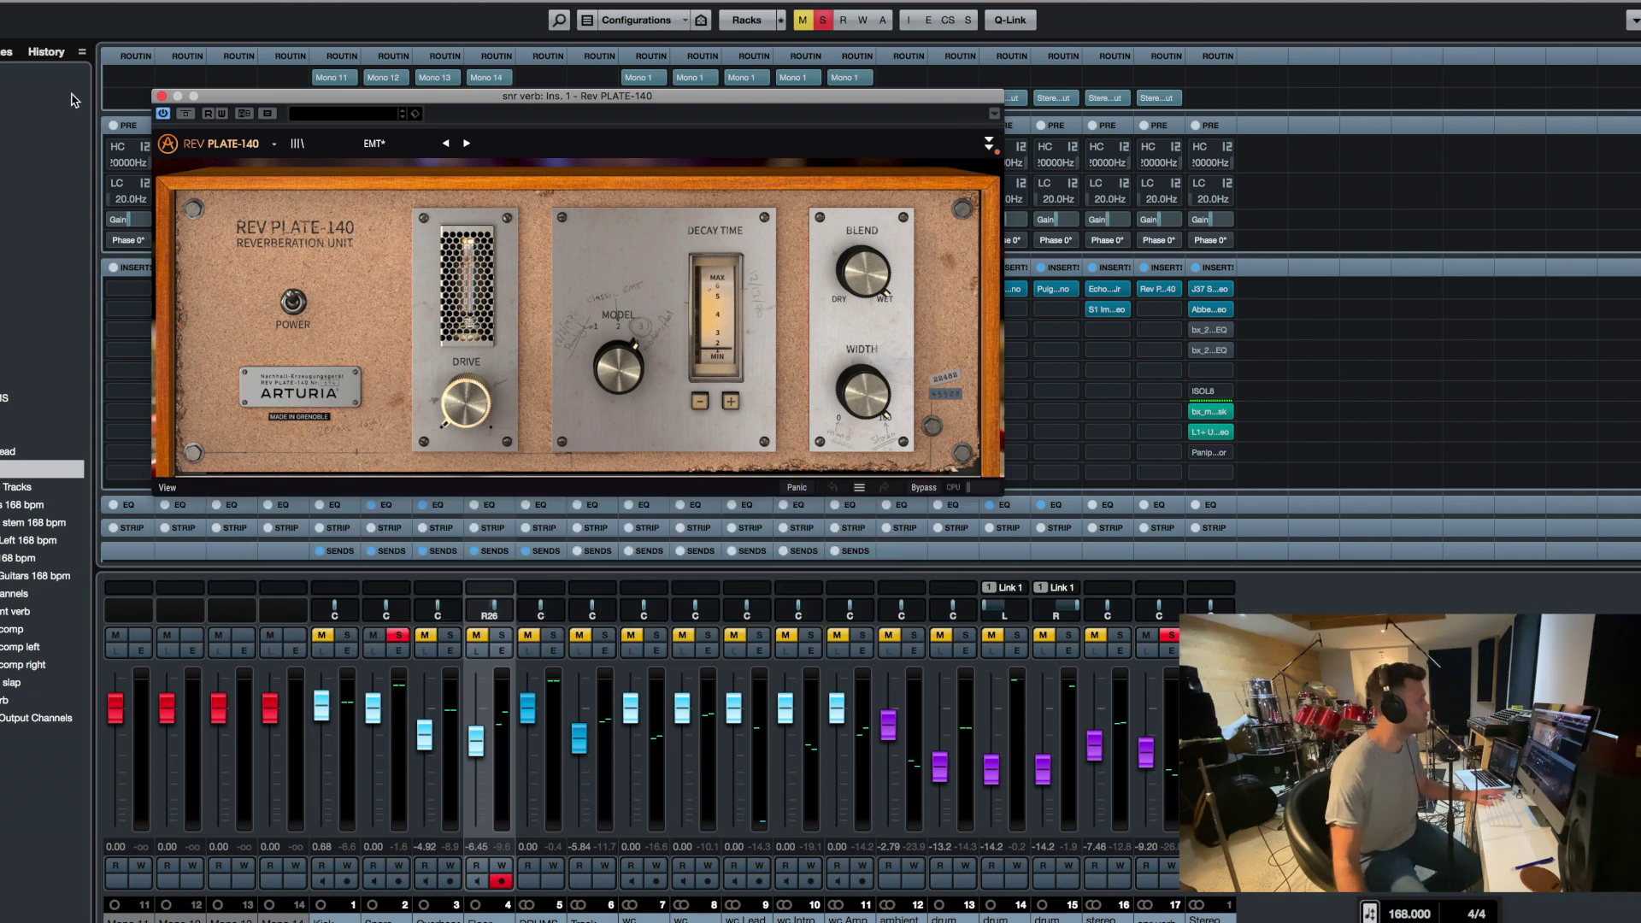
# Close the Rev PLATE-140, clear the solos, compare the drums with and without the snr verb, and set its level to about -9.43 dB
pyautogui.click(161, 97)
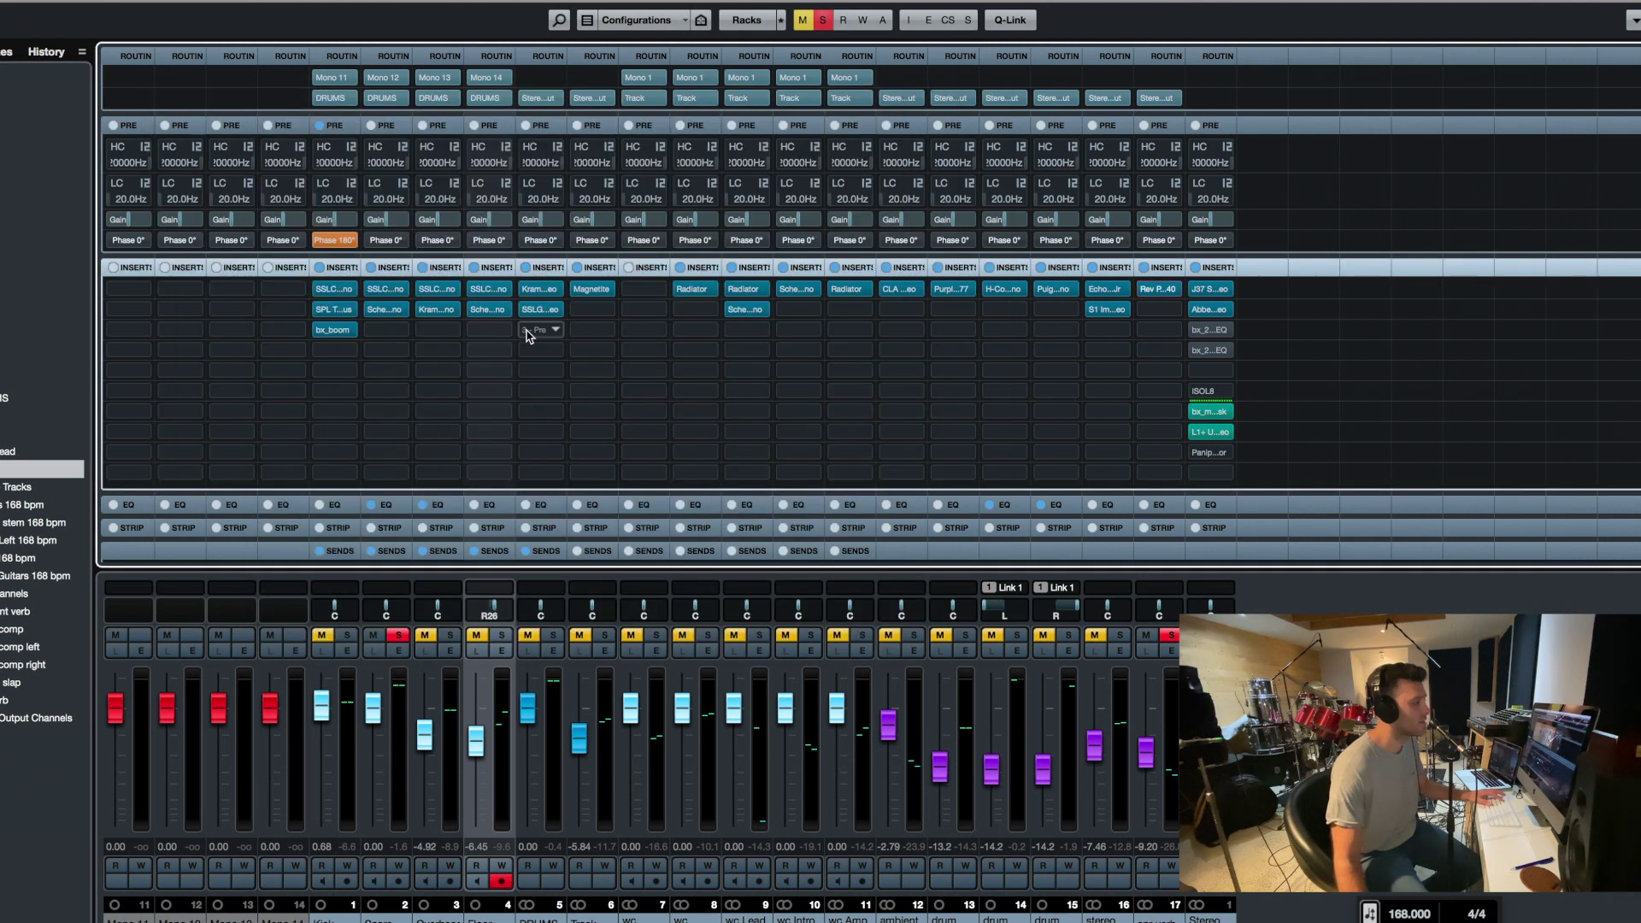
pyautogui.click(1171, 637)
pyautogui.click(1147, 637)
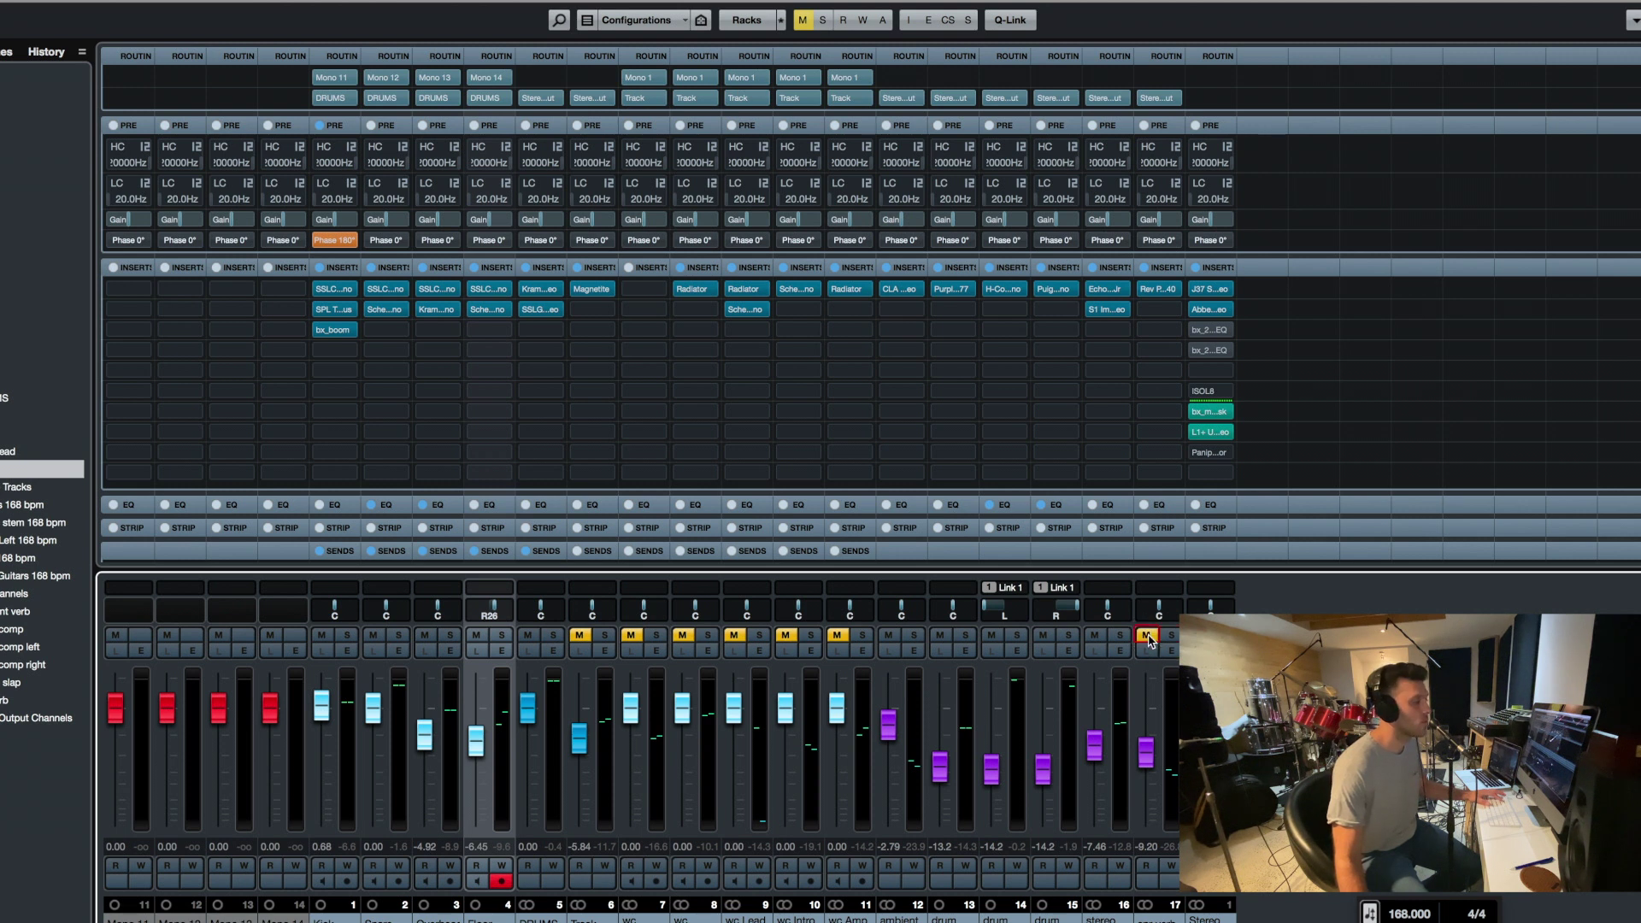
pyautogui.press('space')
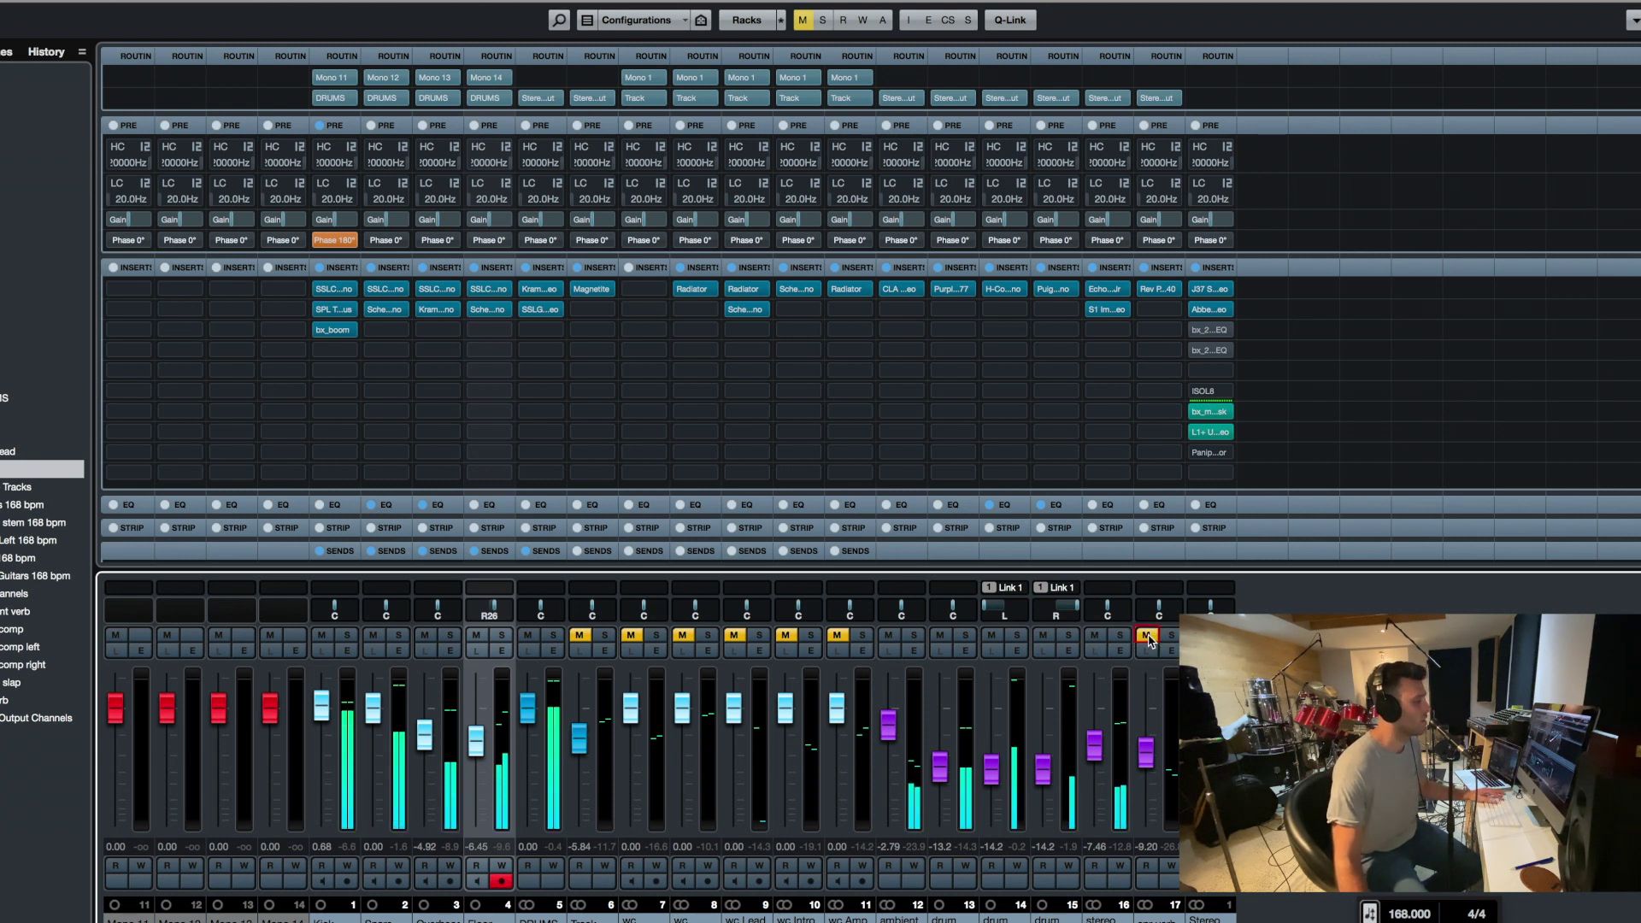
pyautogui.click(1147, 637)
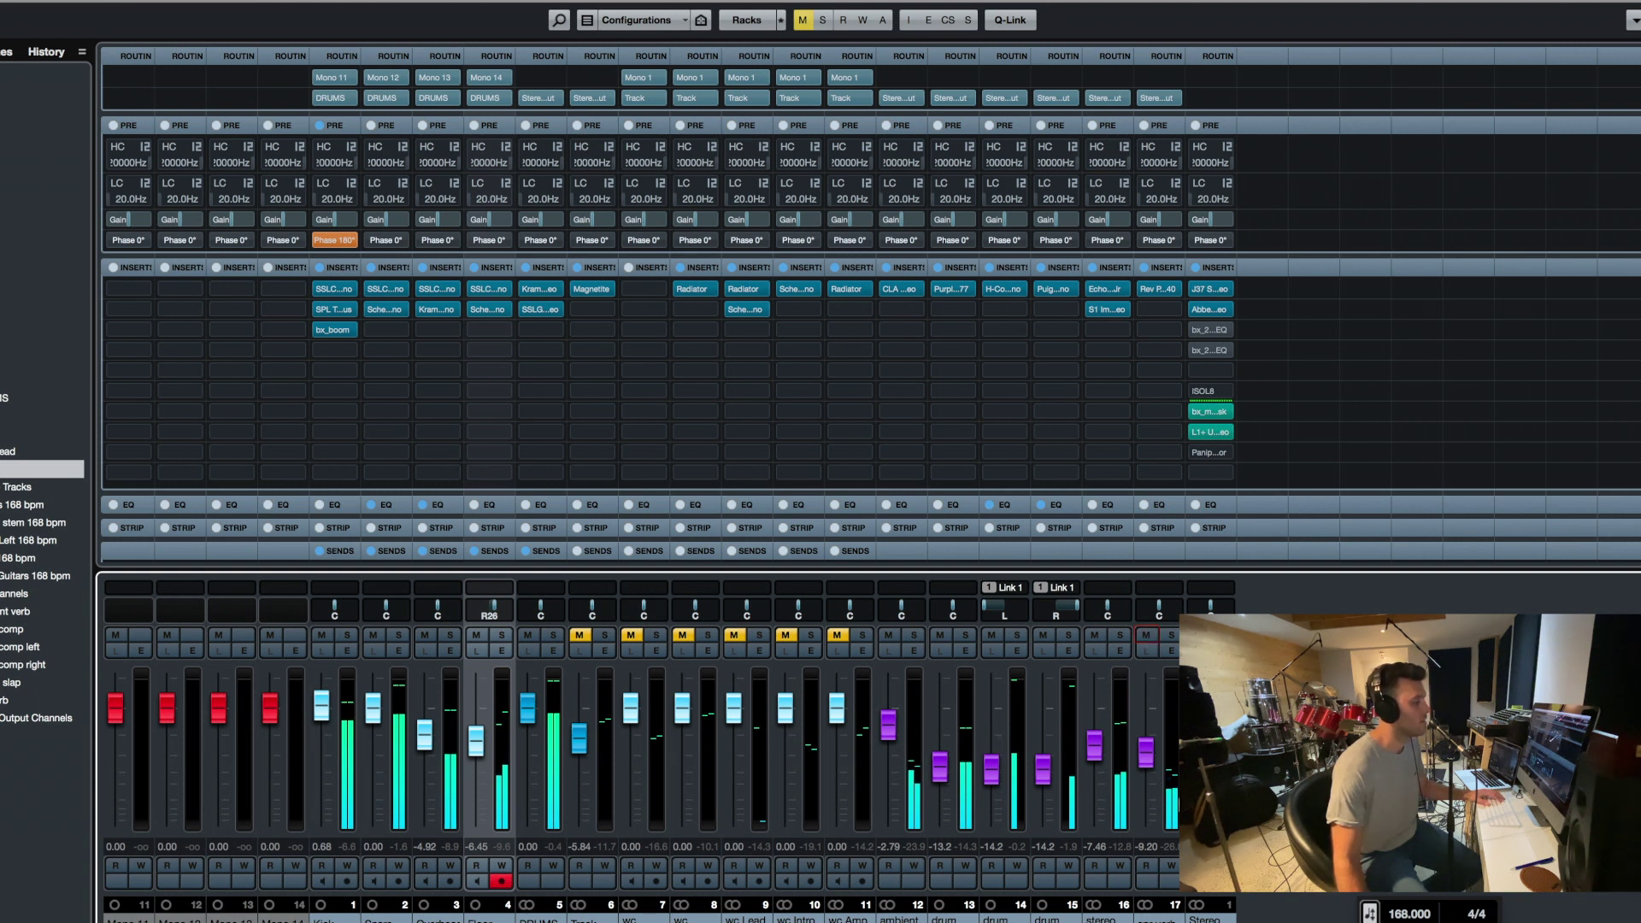
pyautogui.moveTo(1147, 761); pyautogui.dragTo(1147, 763)
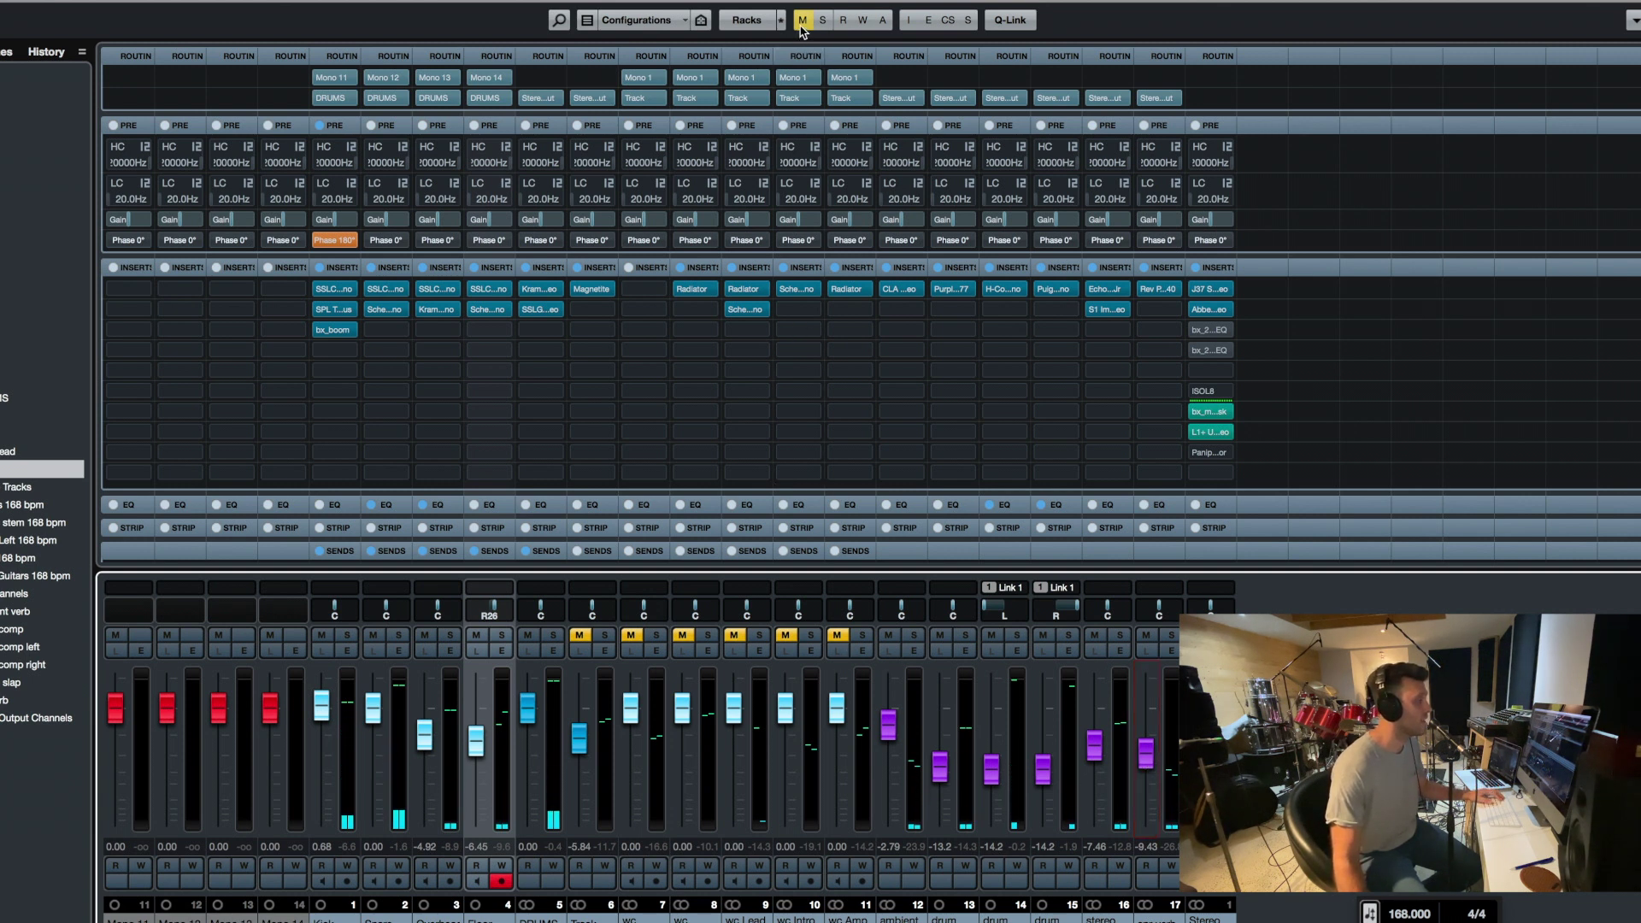
# Unmute all channels and listen to the drums with the full music mix in the project timeline
pyautogui.click(802, 20)
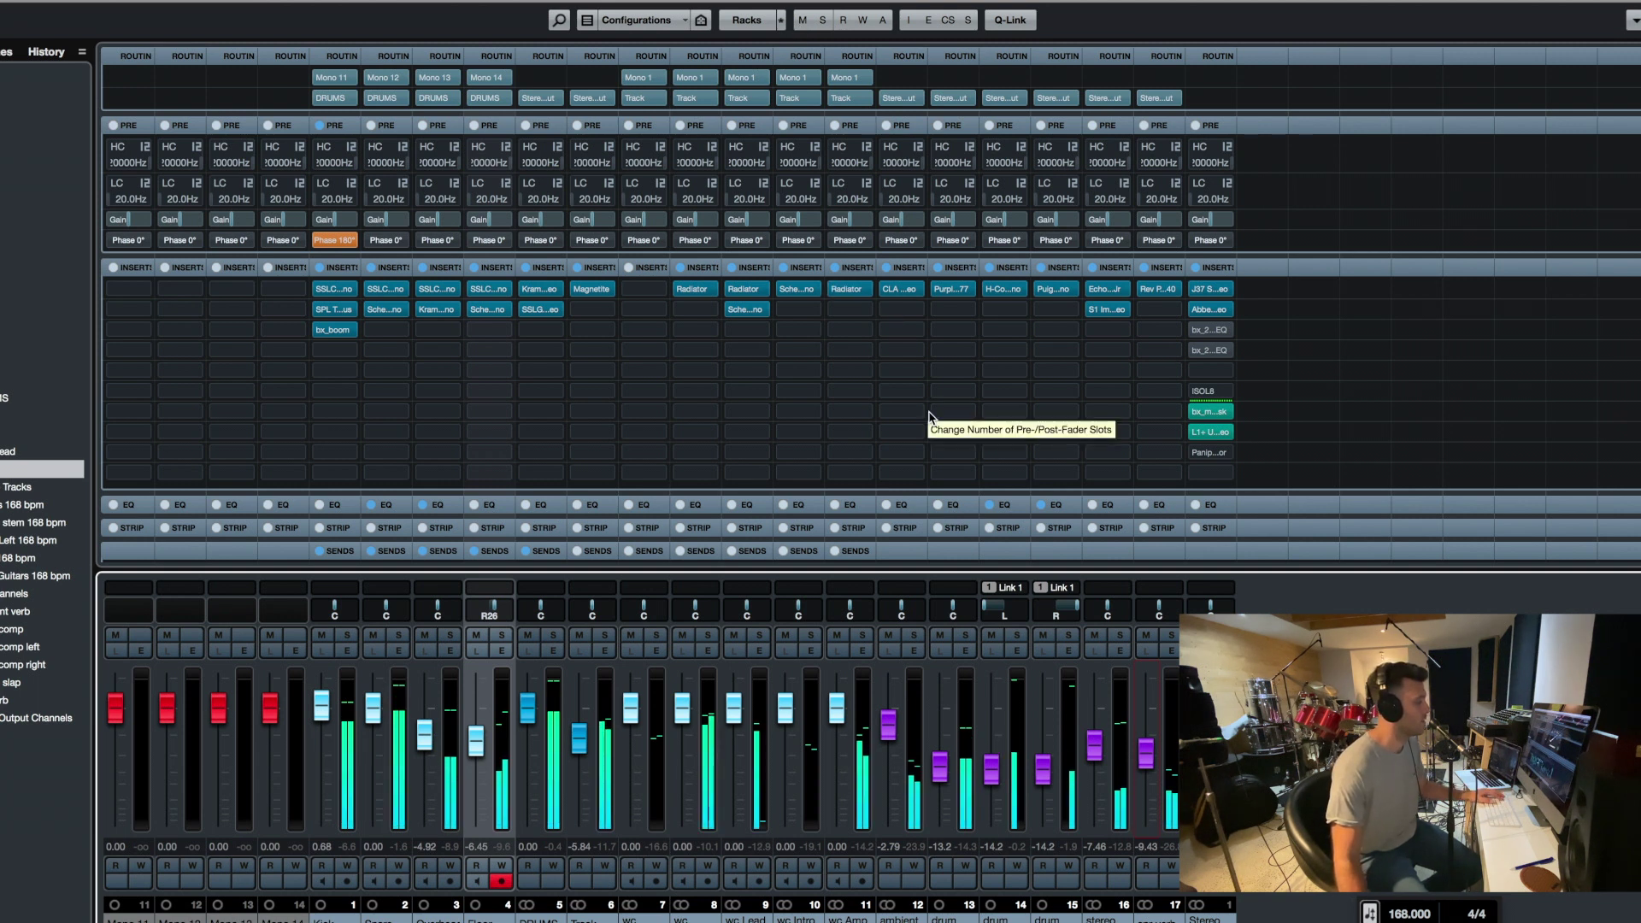
pyautogui.press('F3')
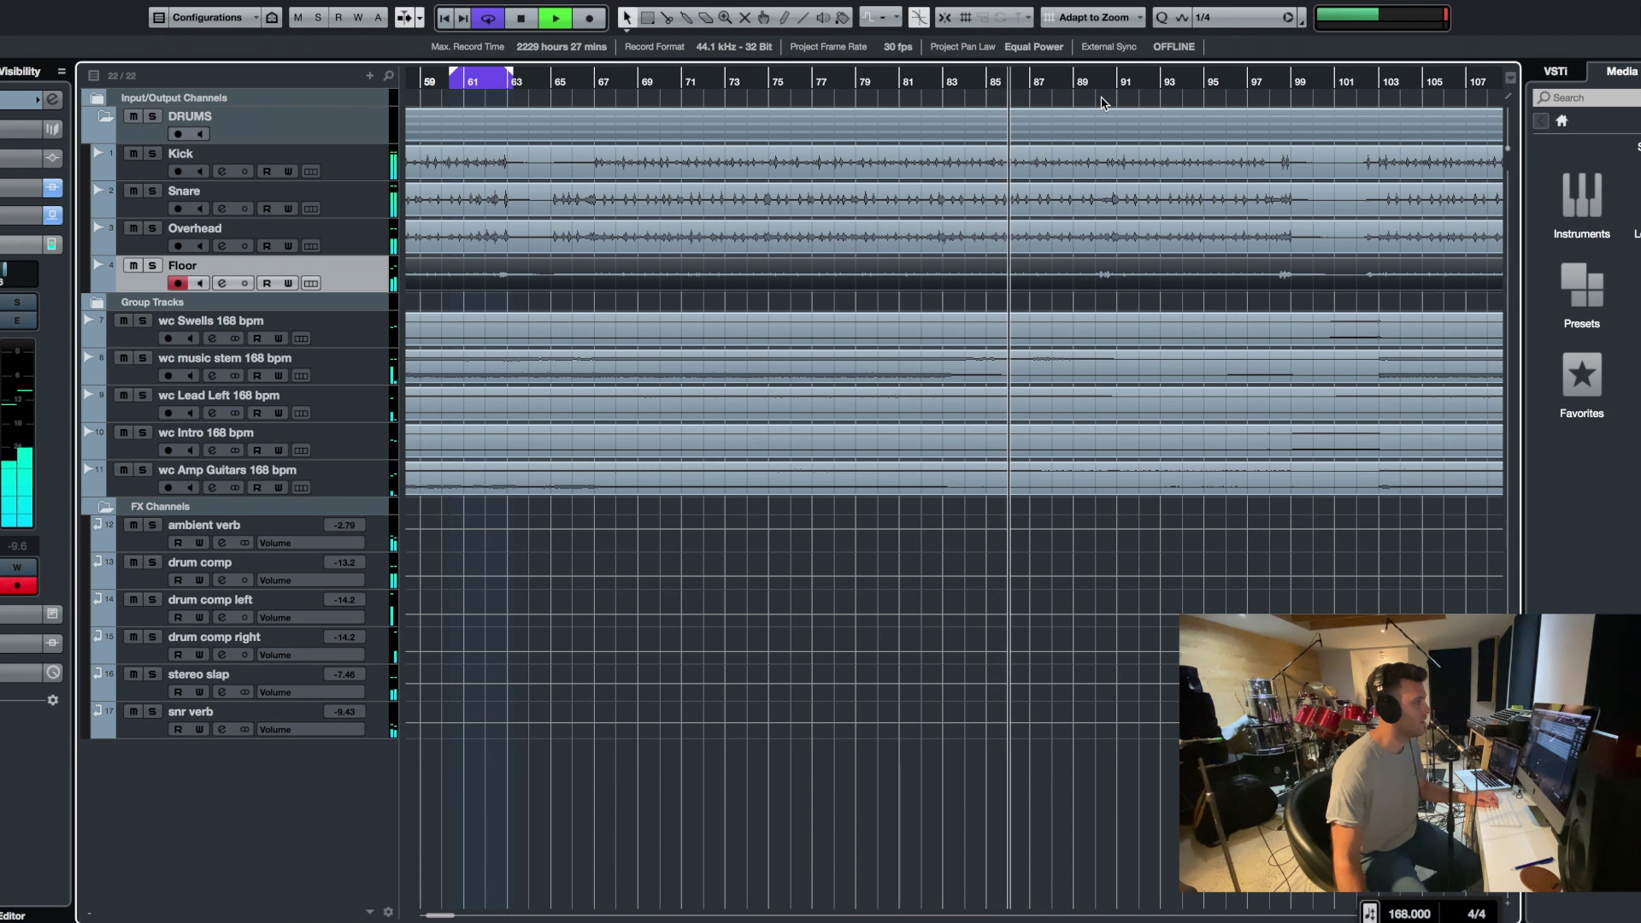
pyautogui.press('space')
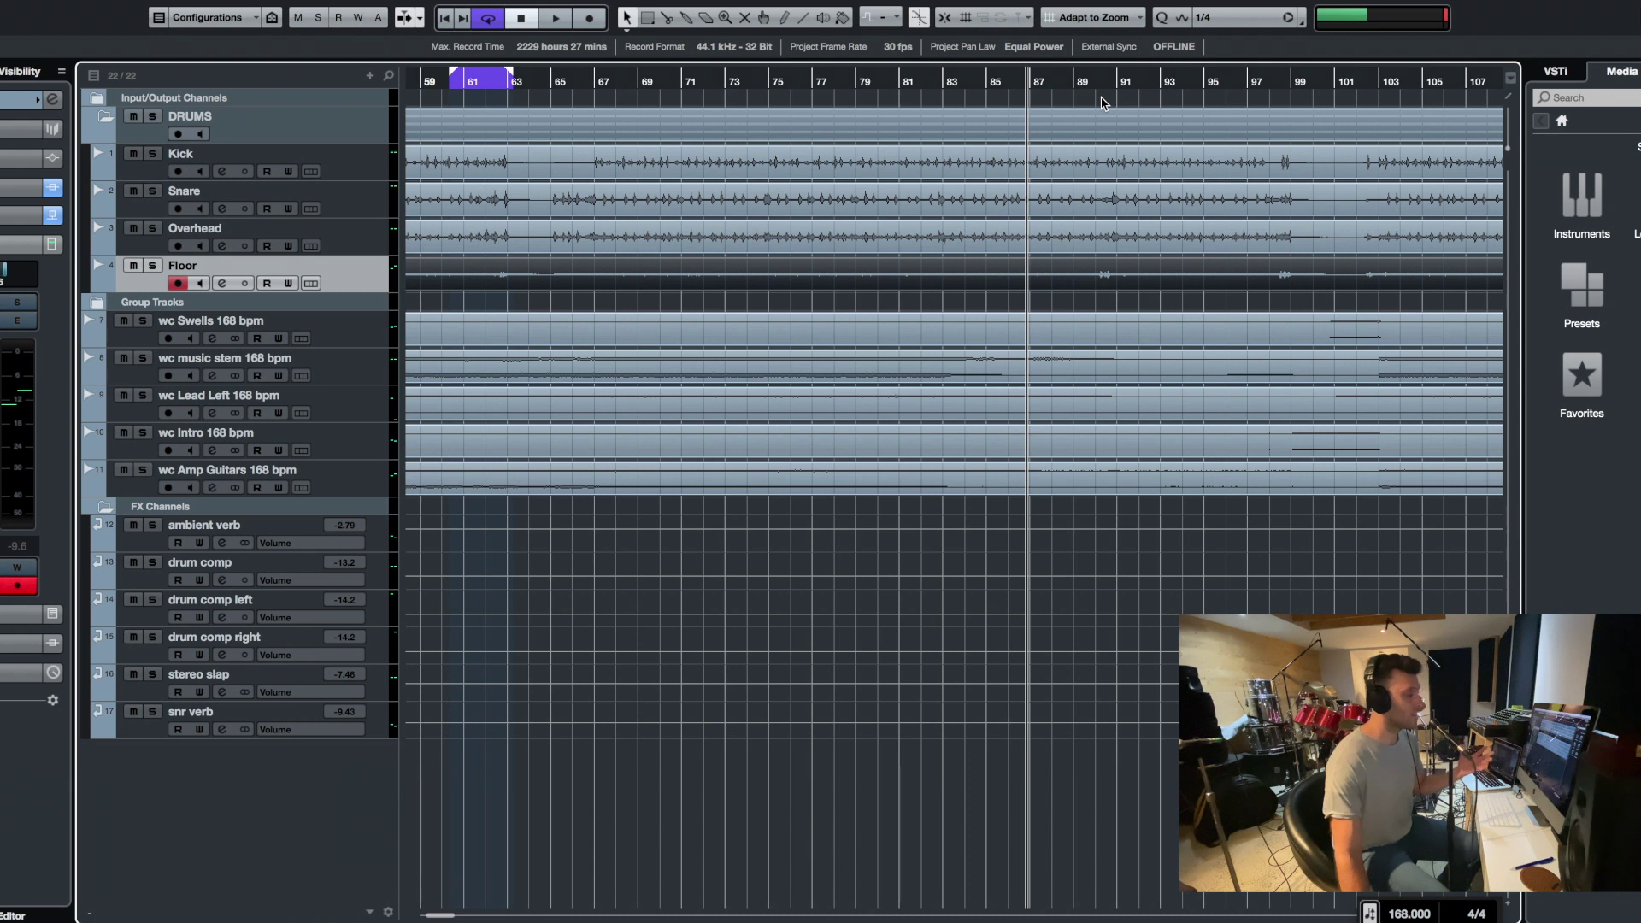
# Audition the full mix from about bar 96 and again from about bar 102
pyautogui.click(1078, 81)
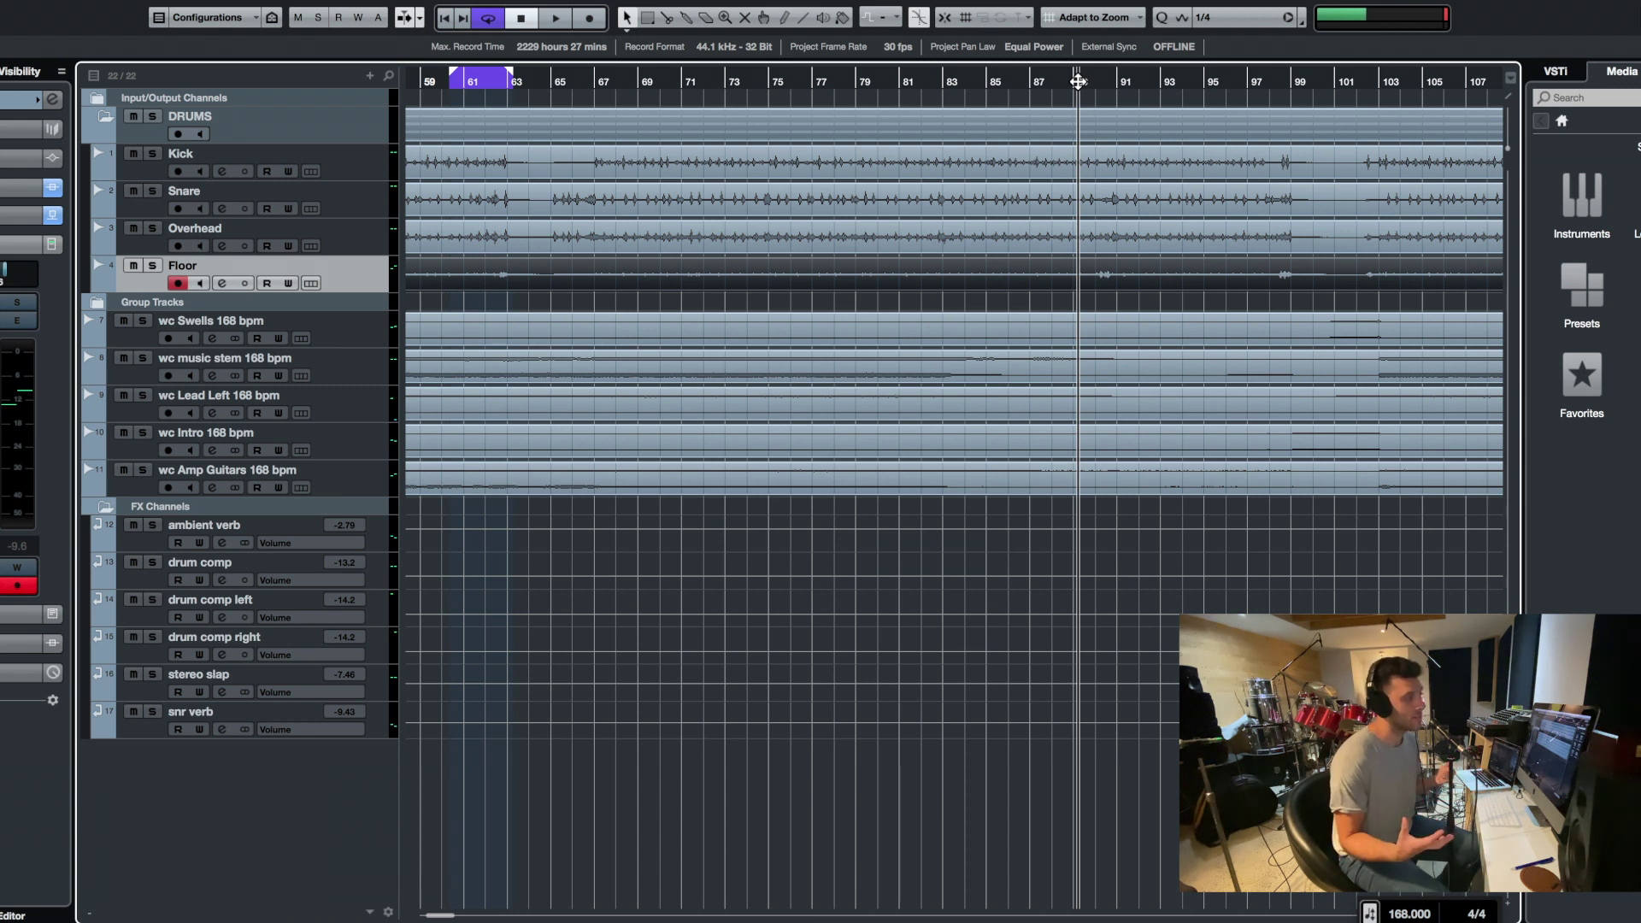
pyautogui.click(1234, 80)
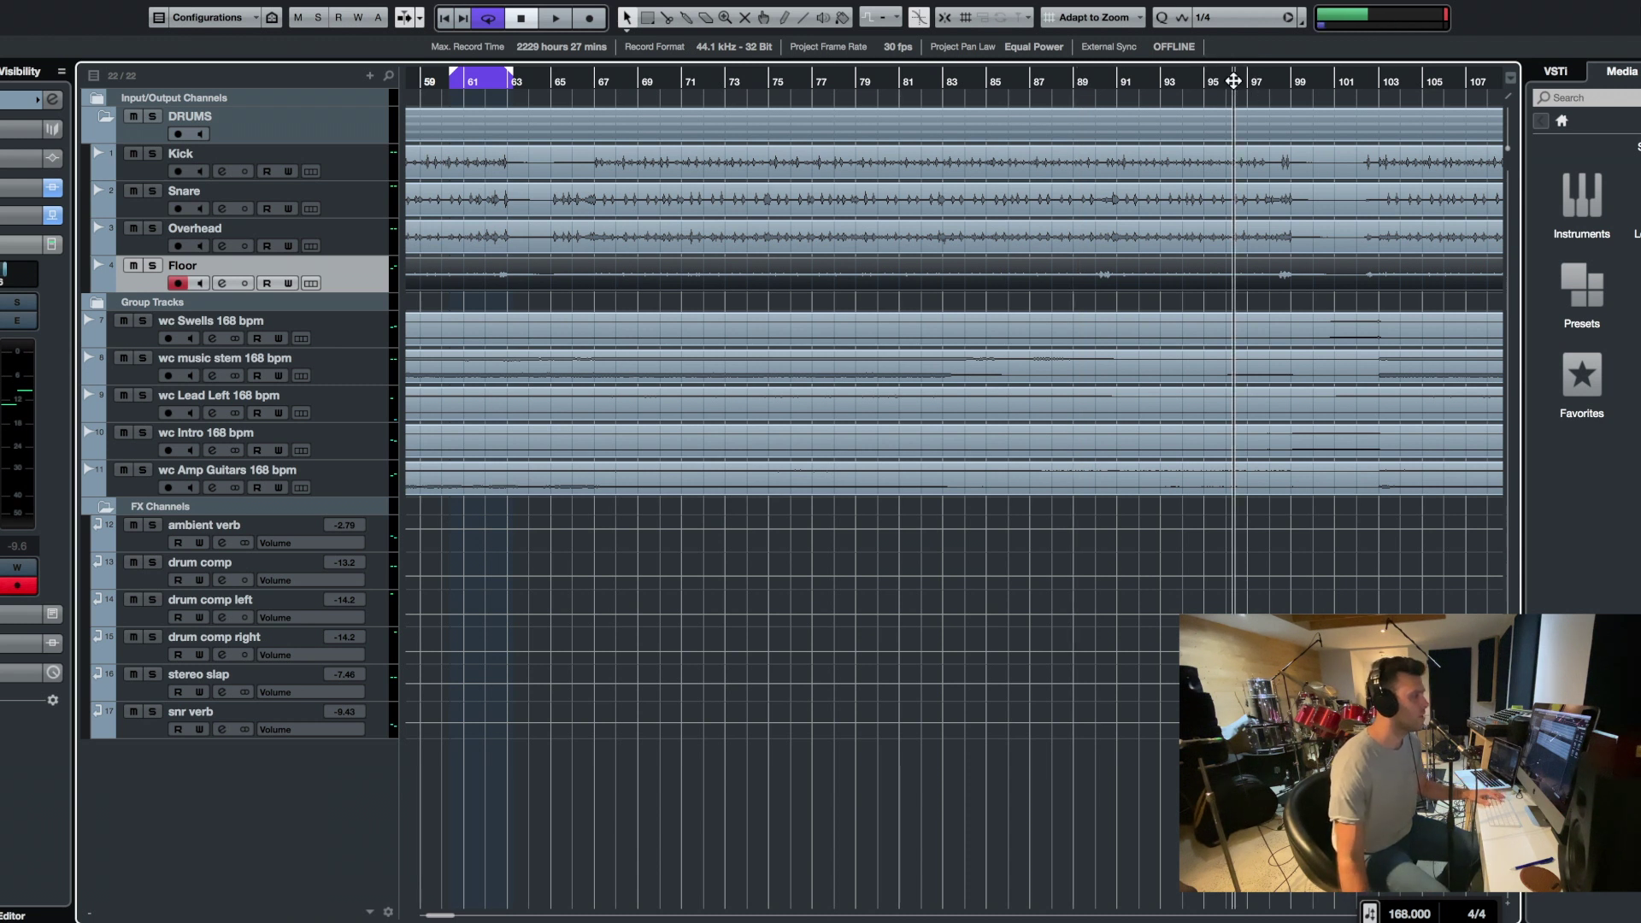
pyautogui.press('space')
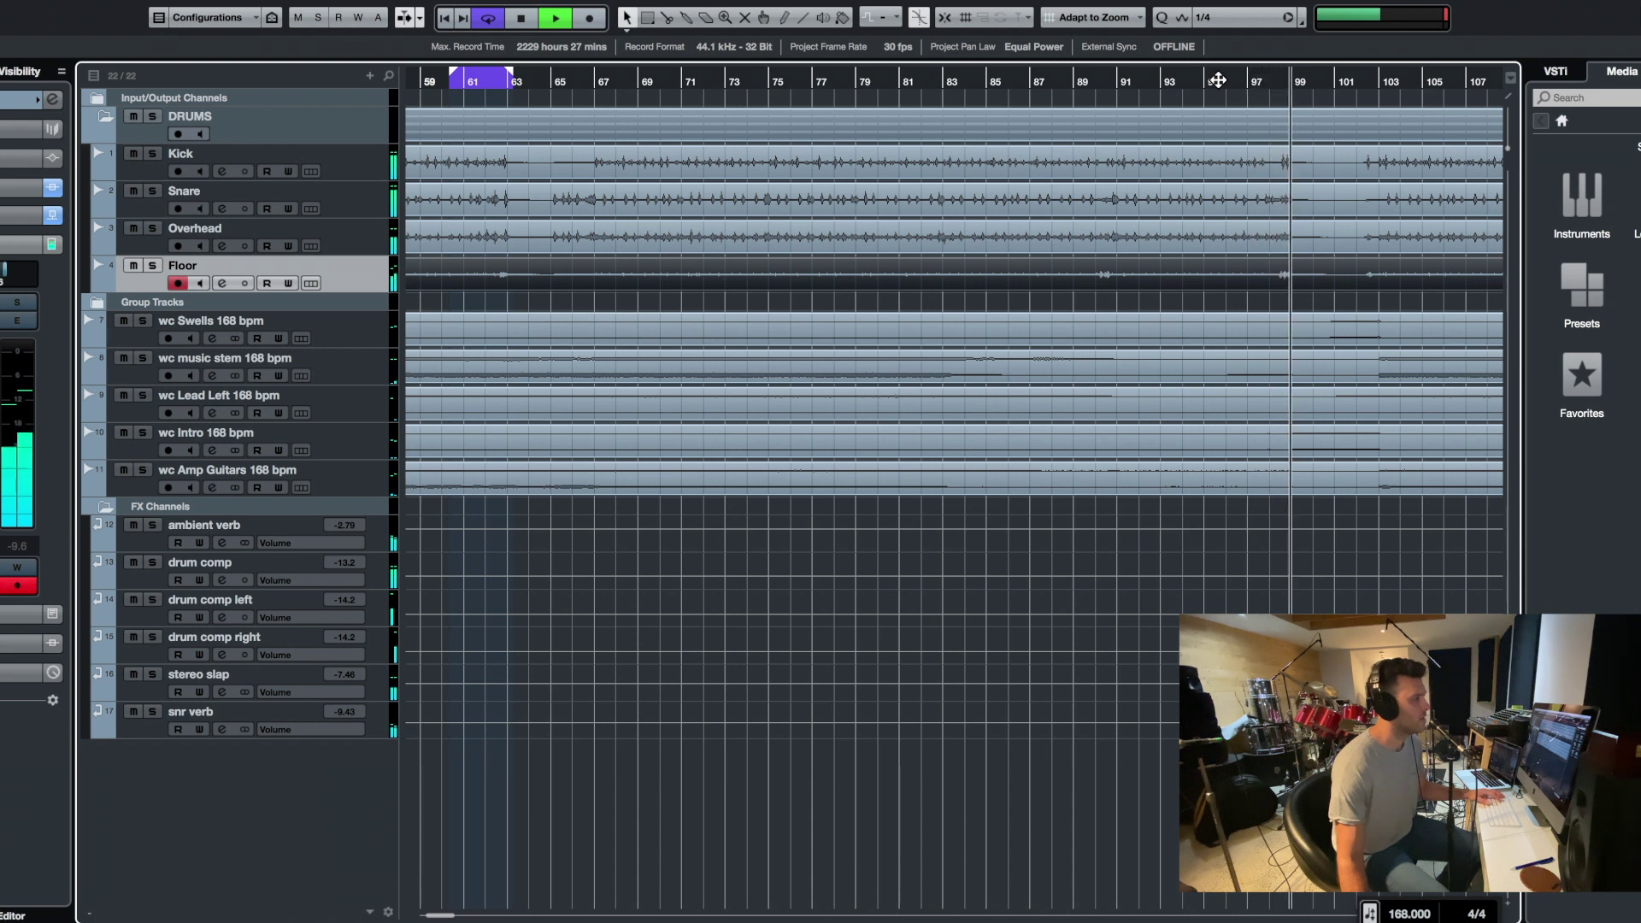
pyautogui.press('space')
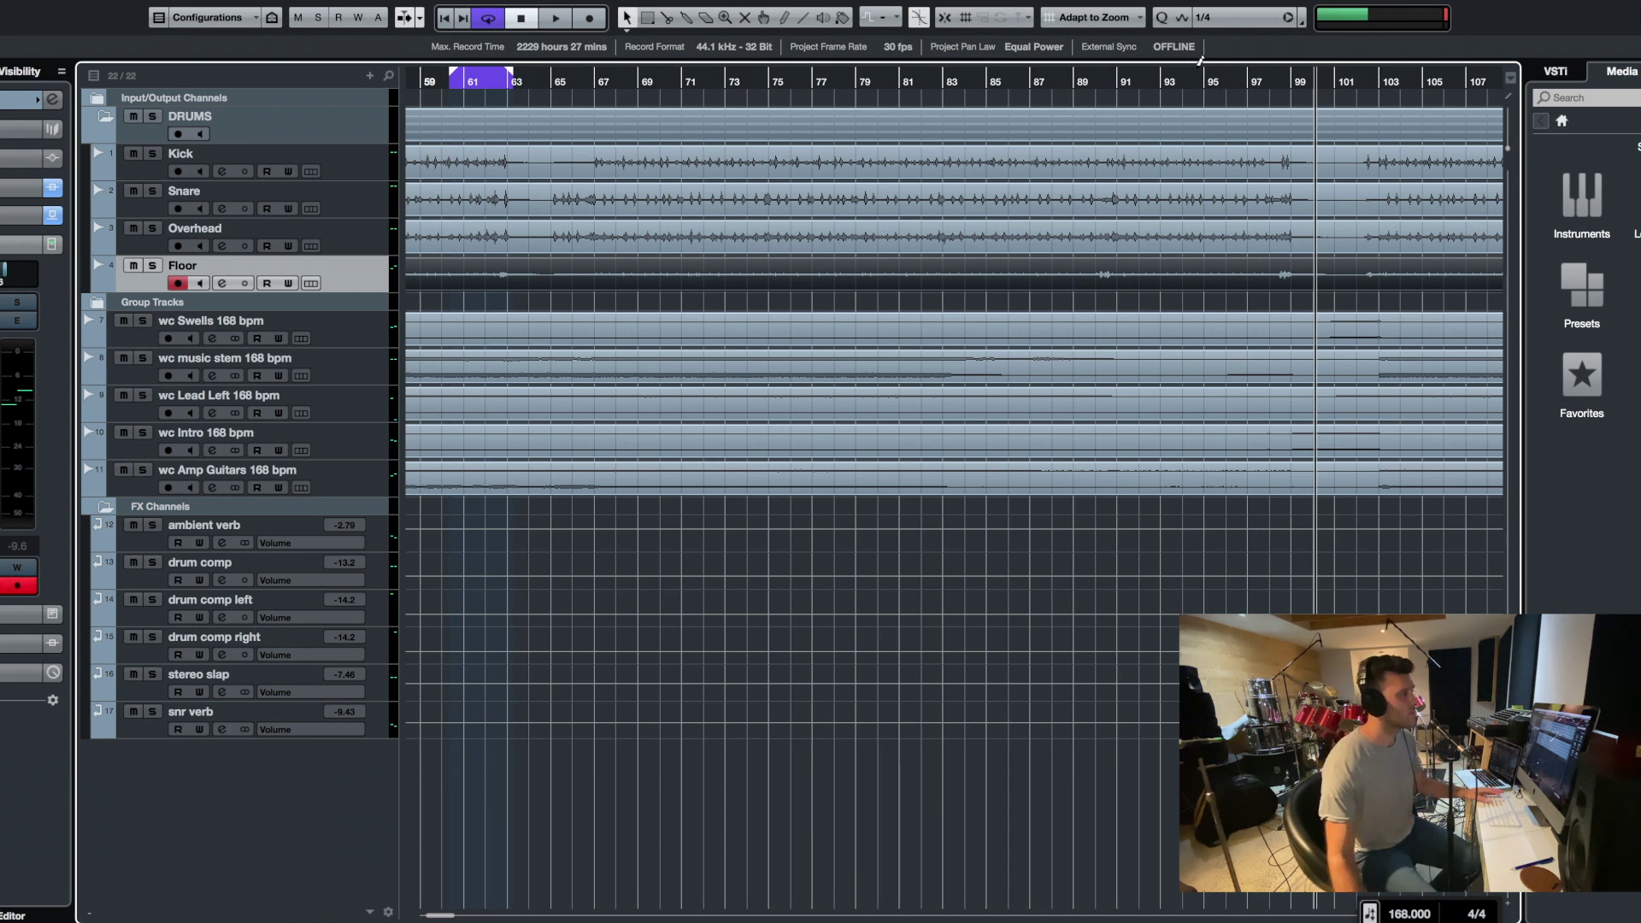
pyautogui.click(1366, 77)
pyautogui.press('space')
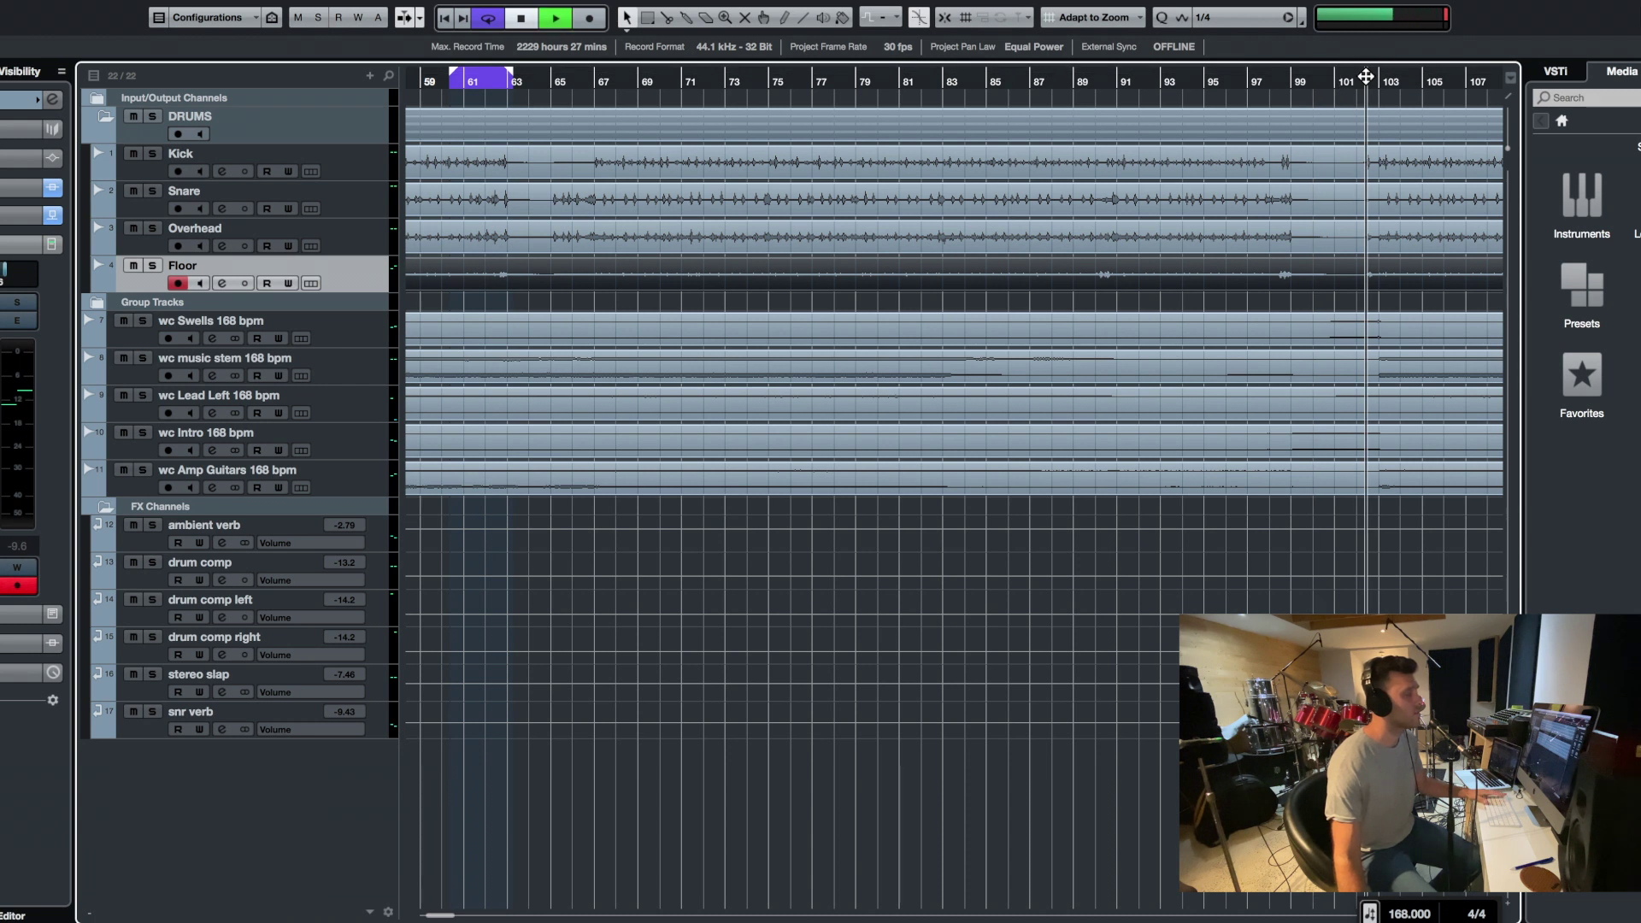
pyautogui.click(1355, 77)
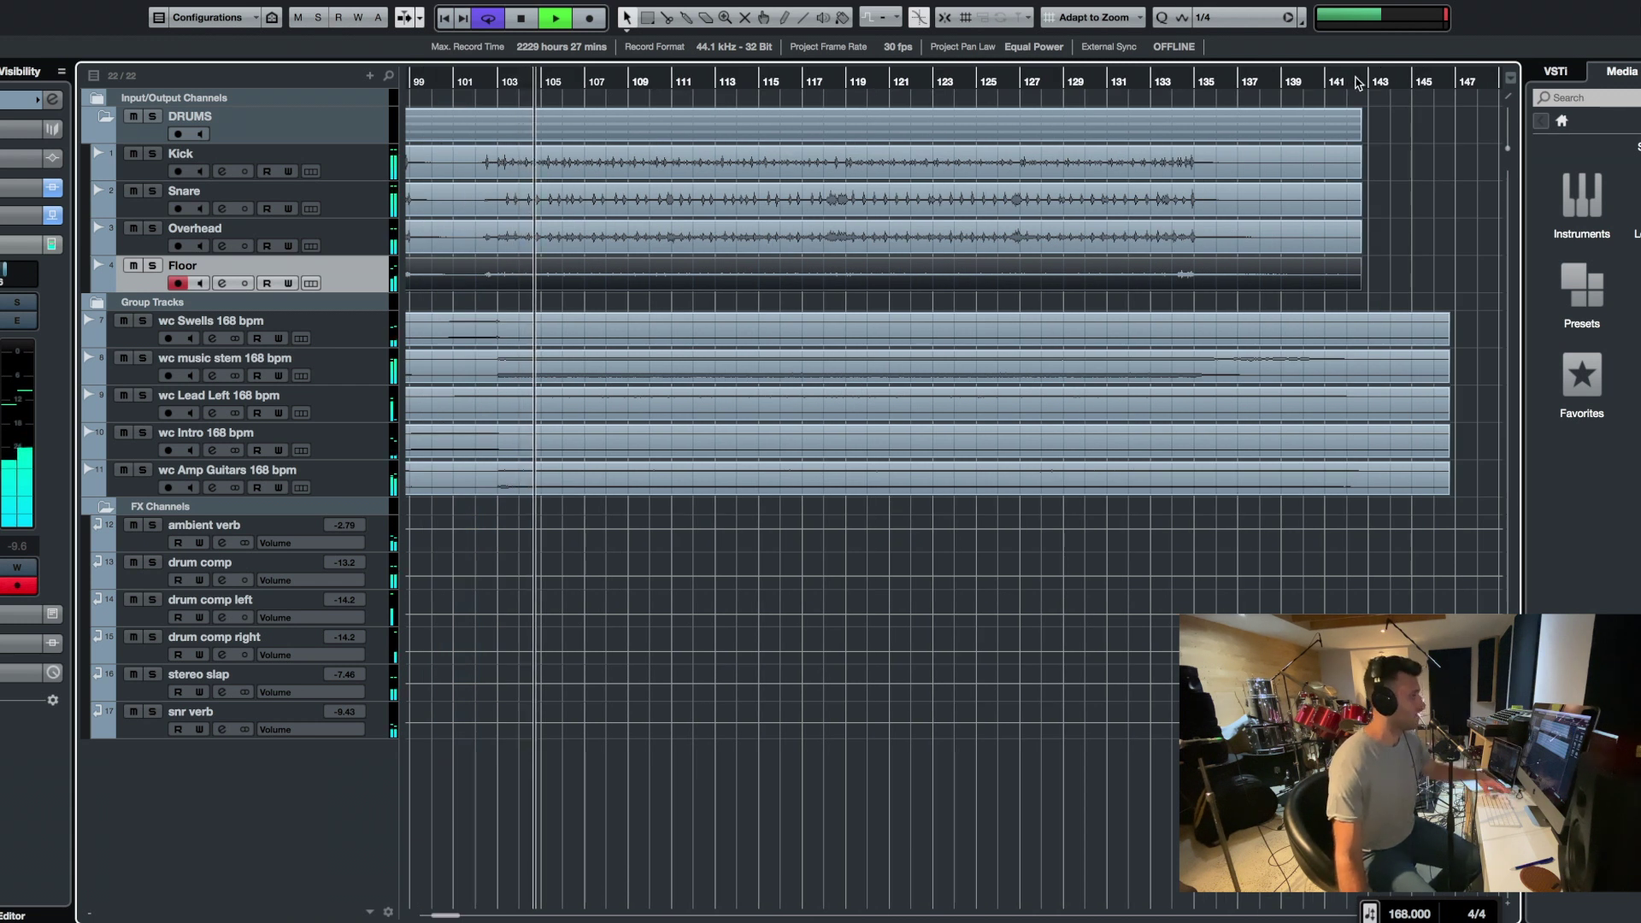
# Reactivate the two bypassed bx_2 EQ inserts on the stereo output channel while the mix plays
pyautogui.press('F3')
pyautogui.moveTo(1199, 337); pyautogui.dragTo(1202, 351)
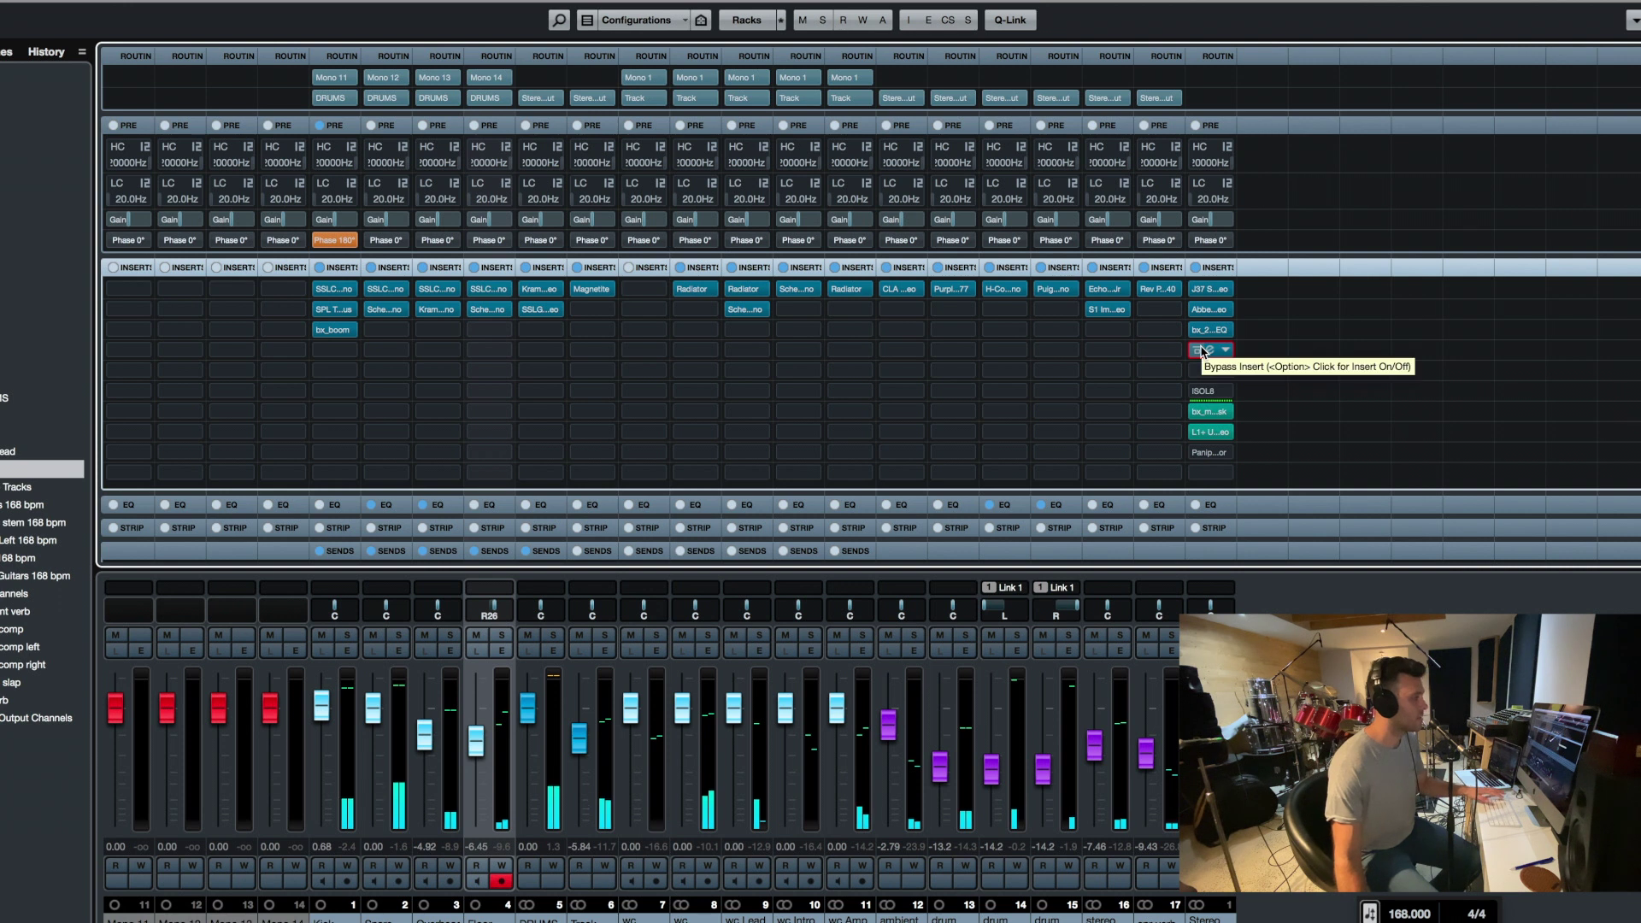
pyautogui.press('F3')
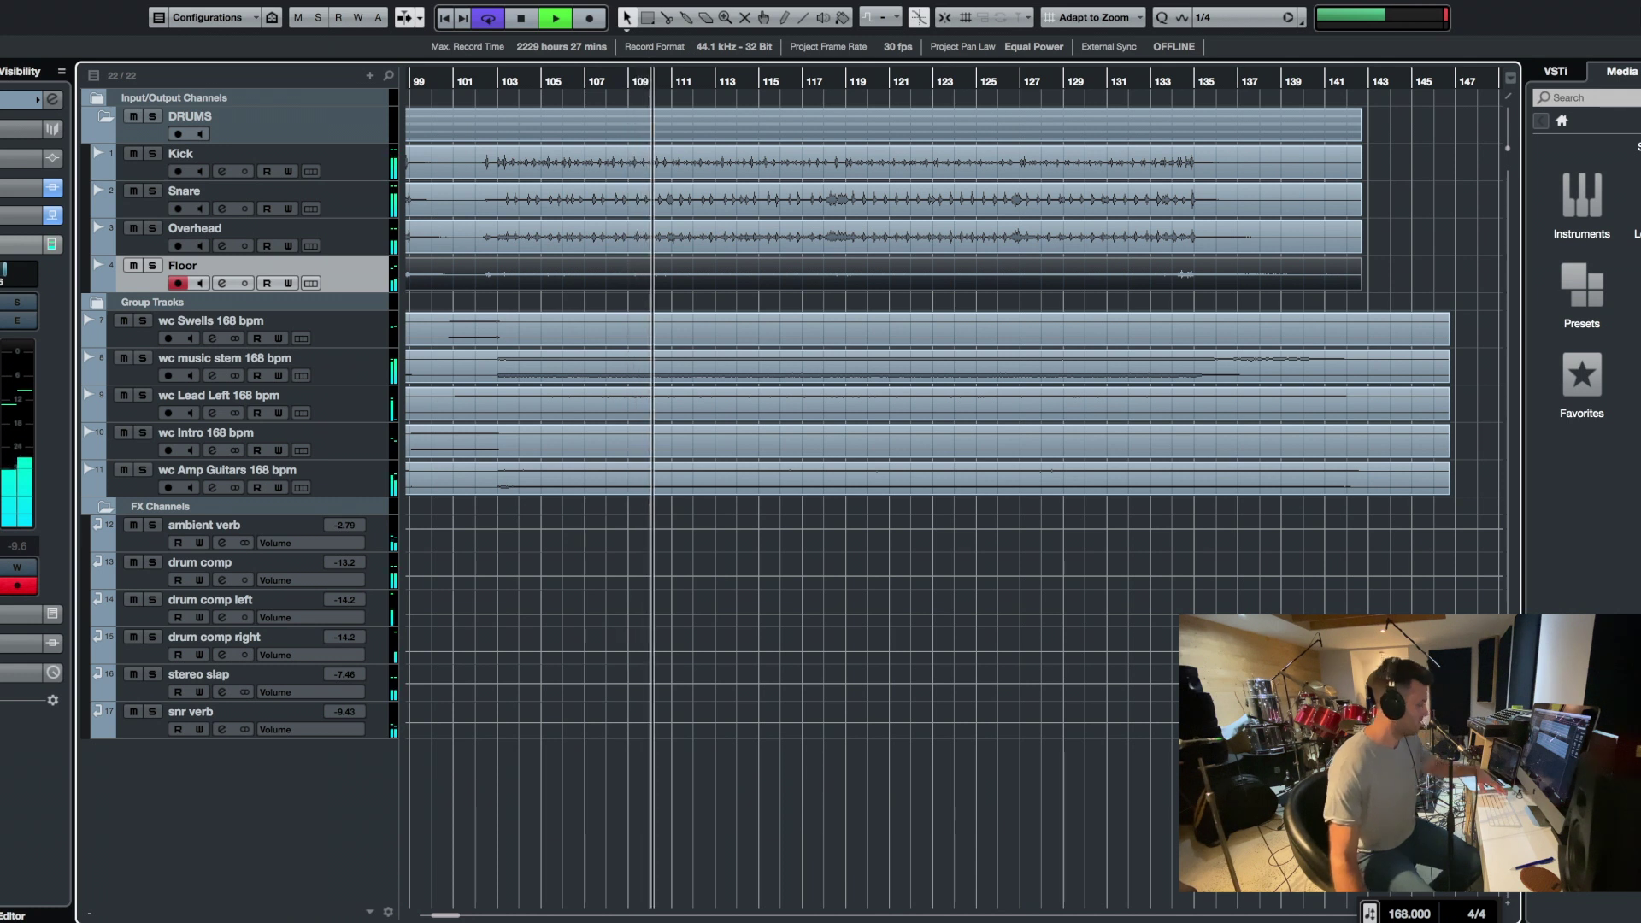
# Lower the Overhead to about -7.67 dB and raise the Floor to about -5.60 dB, listening within the full mix
pyautogui.press('F3')
pyautogui.moveTo(425, 735); pyautogui.dragTo(428, 752)
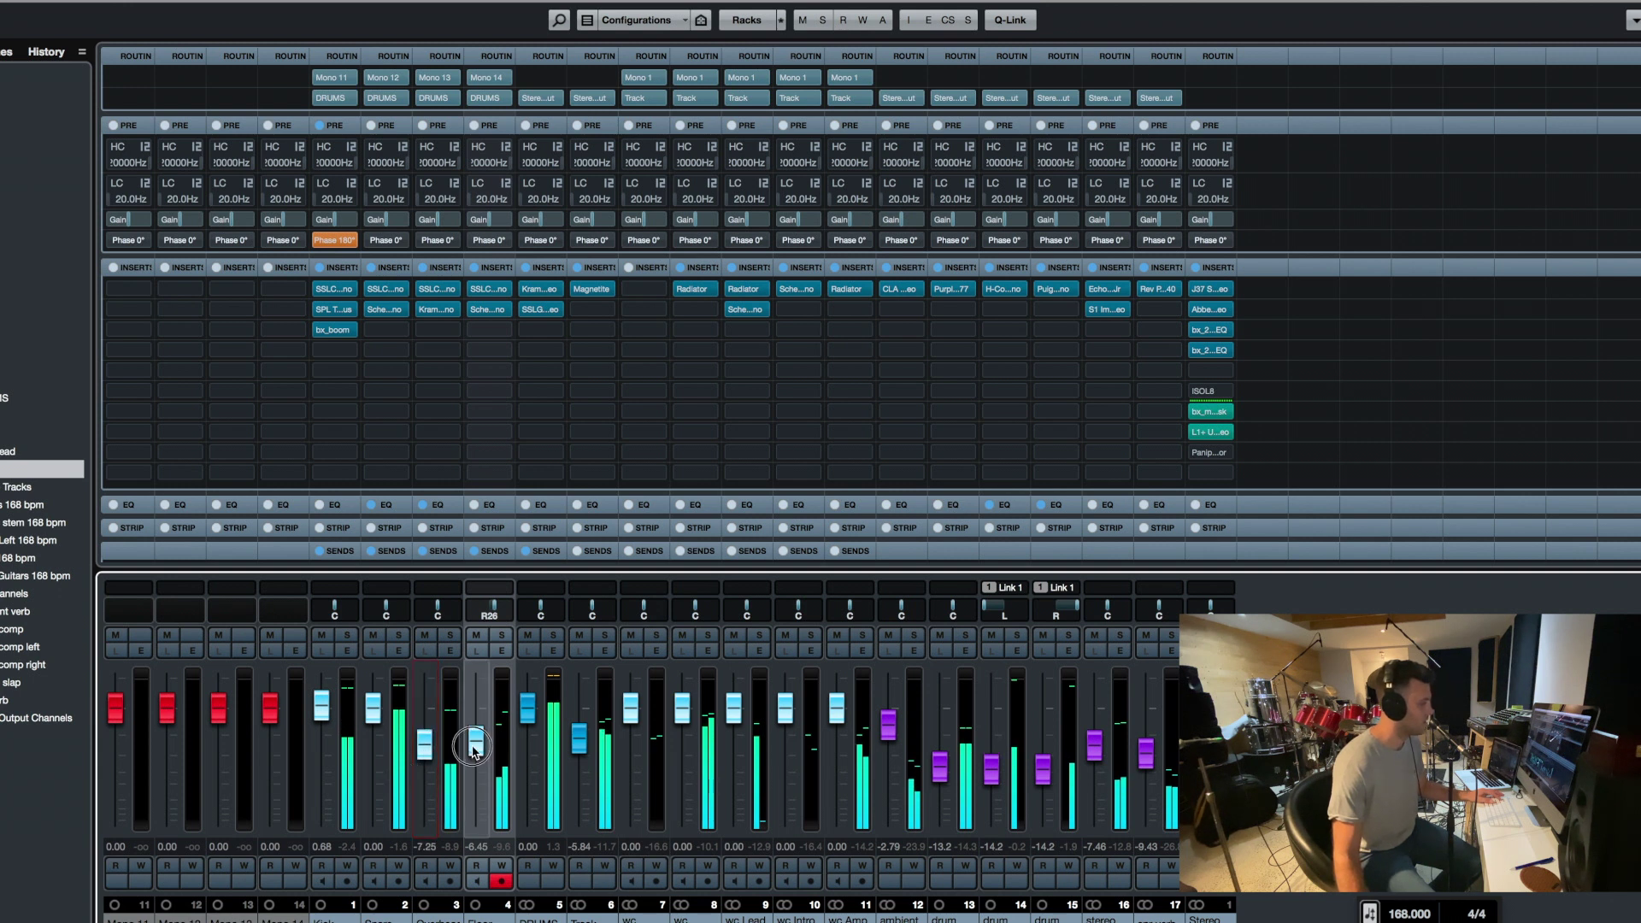
pyautogui.moveTo(431, 750); pyautogui.dragTo(430, 746)
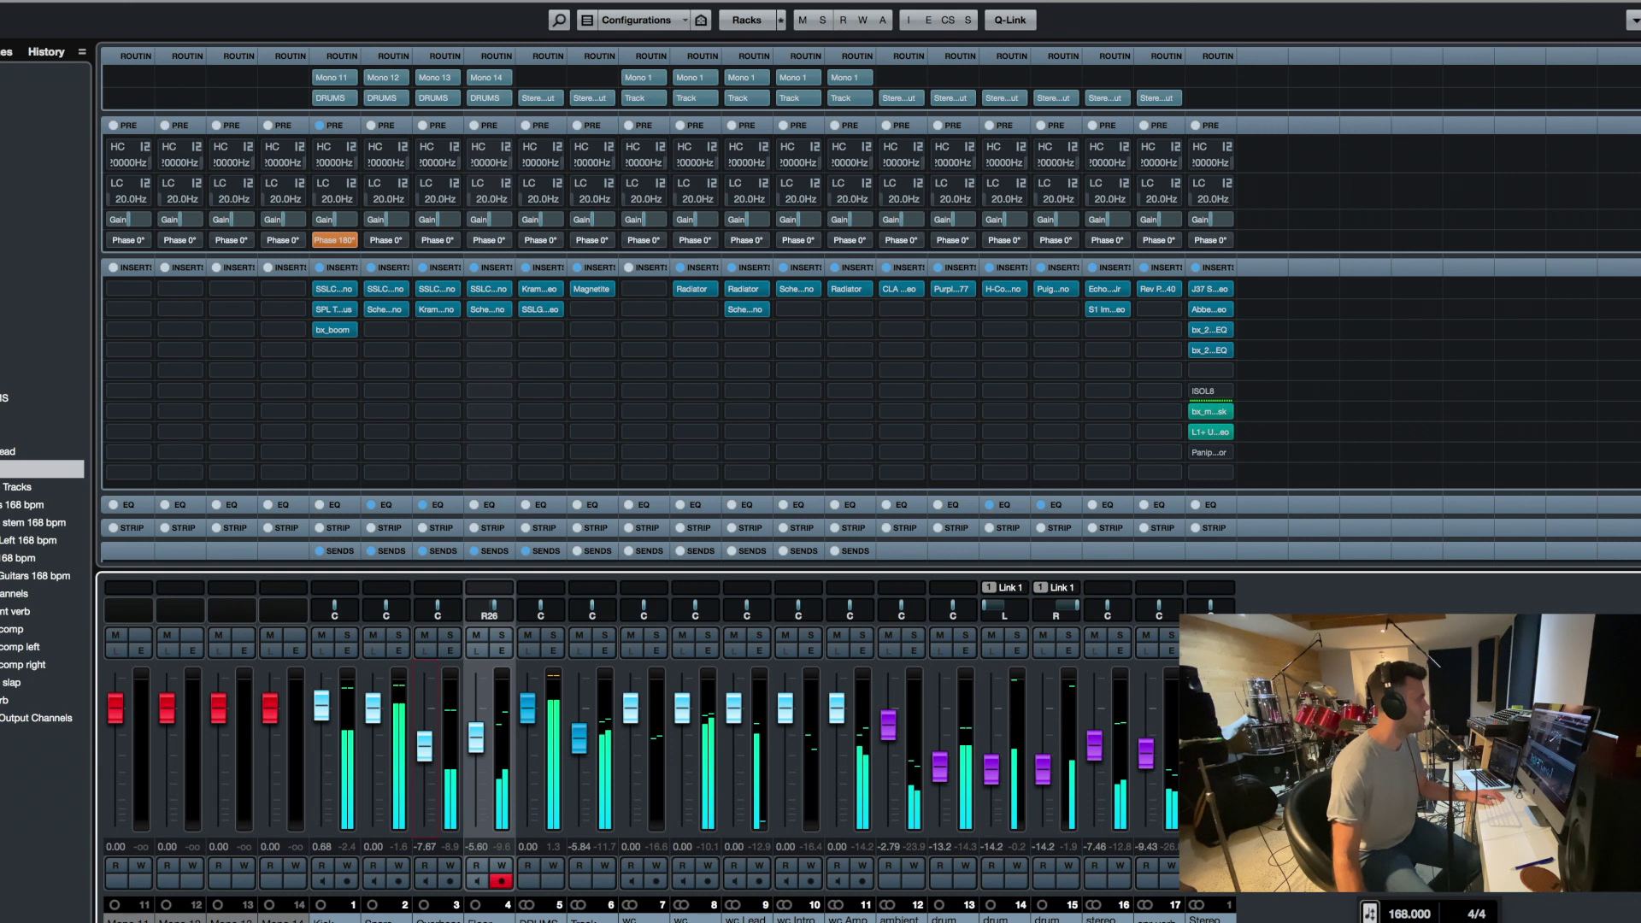
pyautogui.press('F3')
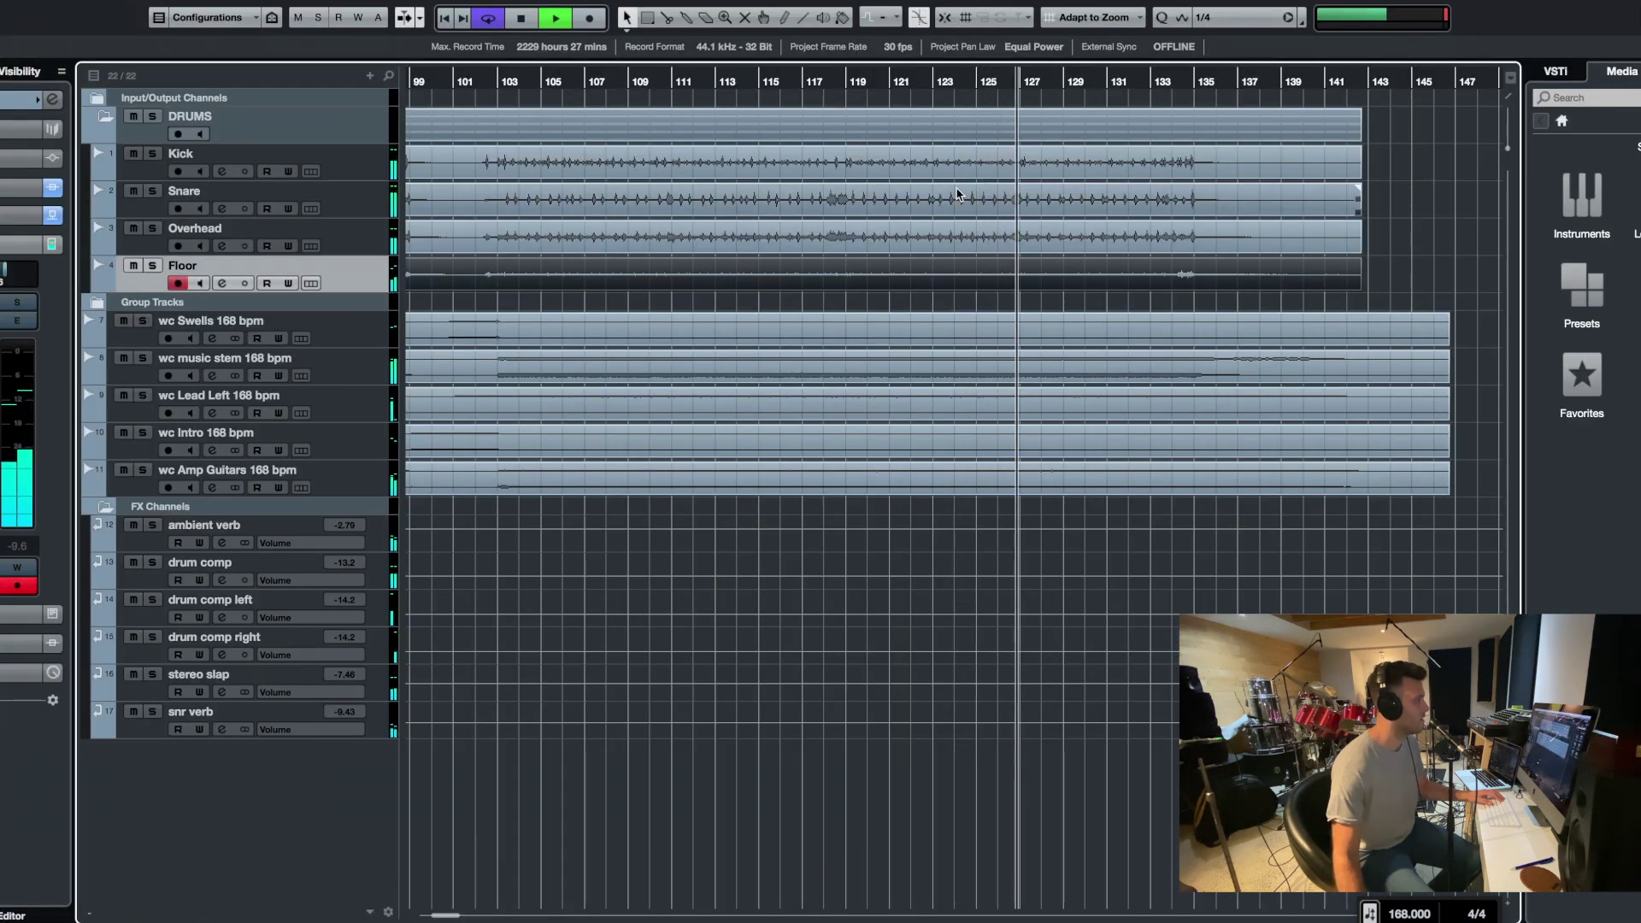
# Disarm recording on the Floor track, show the whole arrangement with its other drum takes in the timeline, and stop playback
pyautogui.click(177, 283)
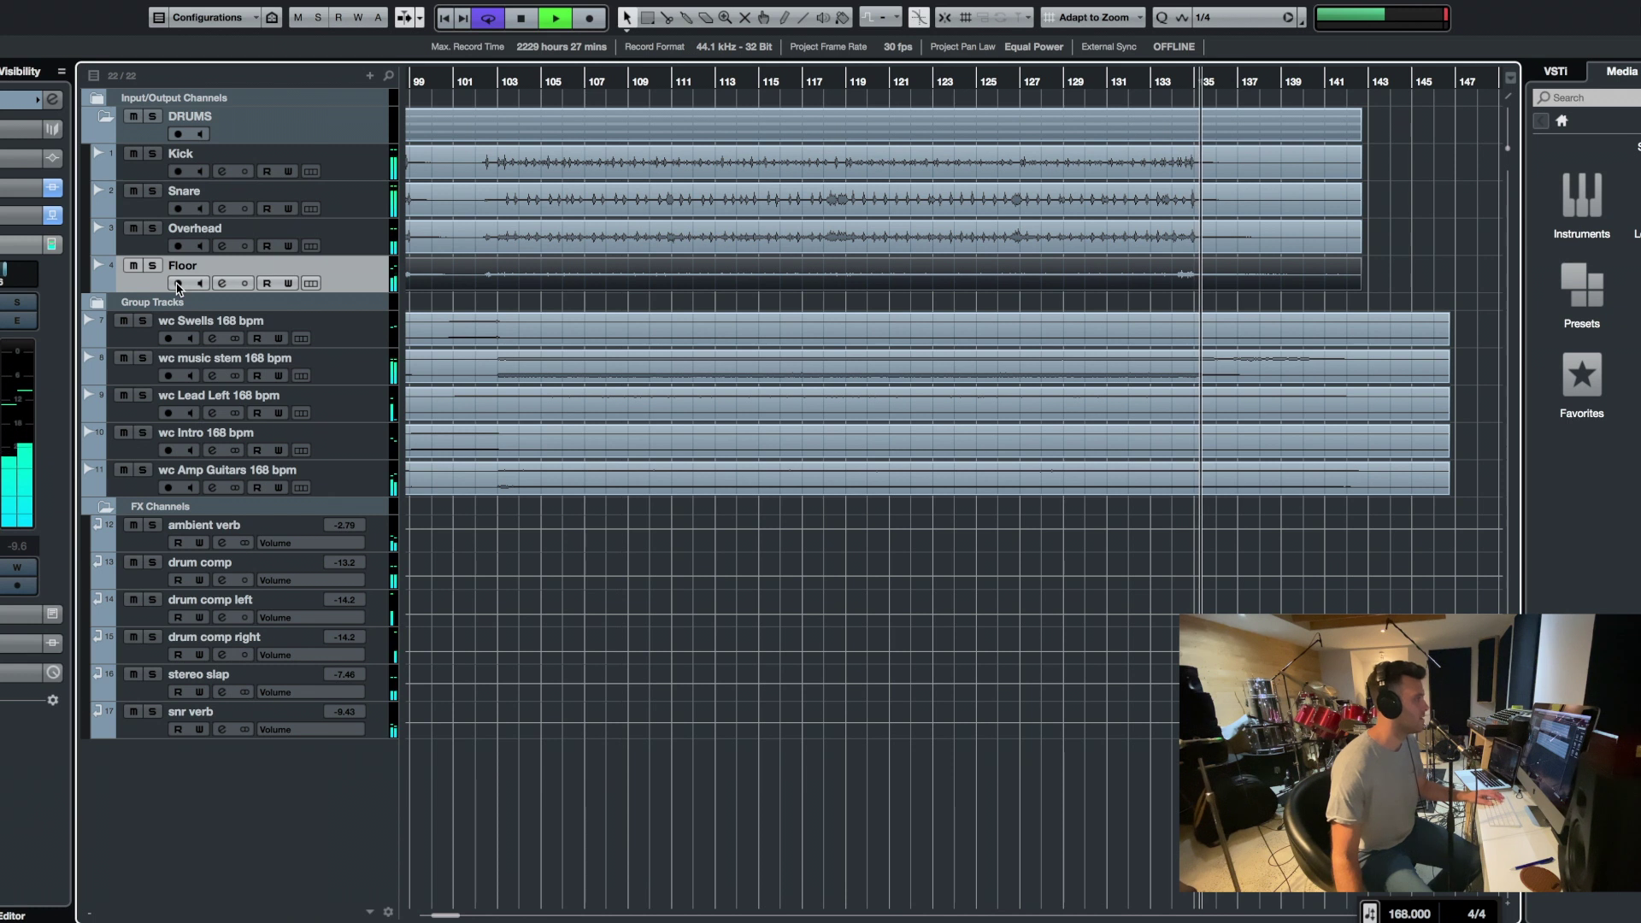
pyautogui.press('g')
pyautogui.press('g')
pyautogui.press('g')
pyautogui.press('g')
pyautogui.press('g')
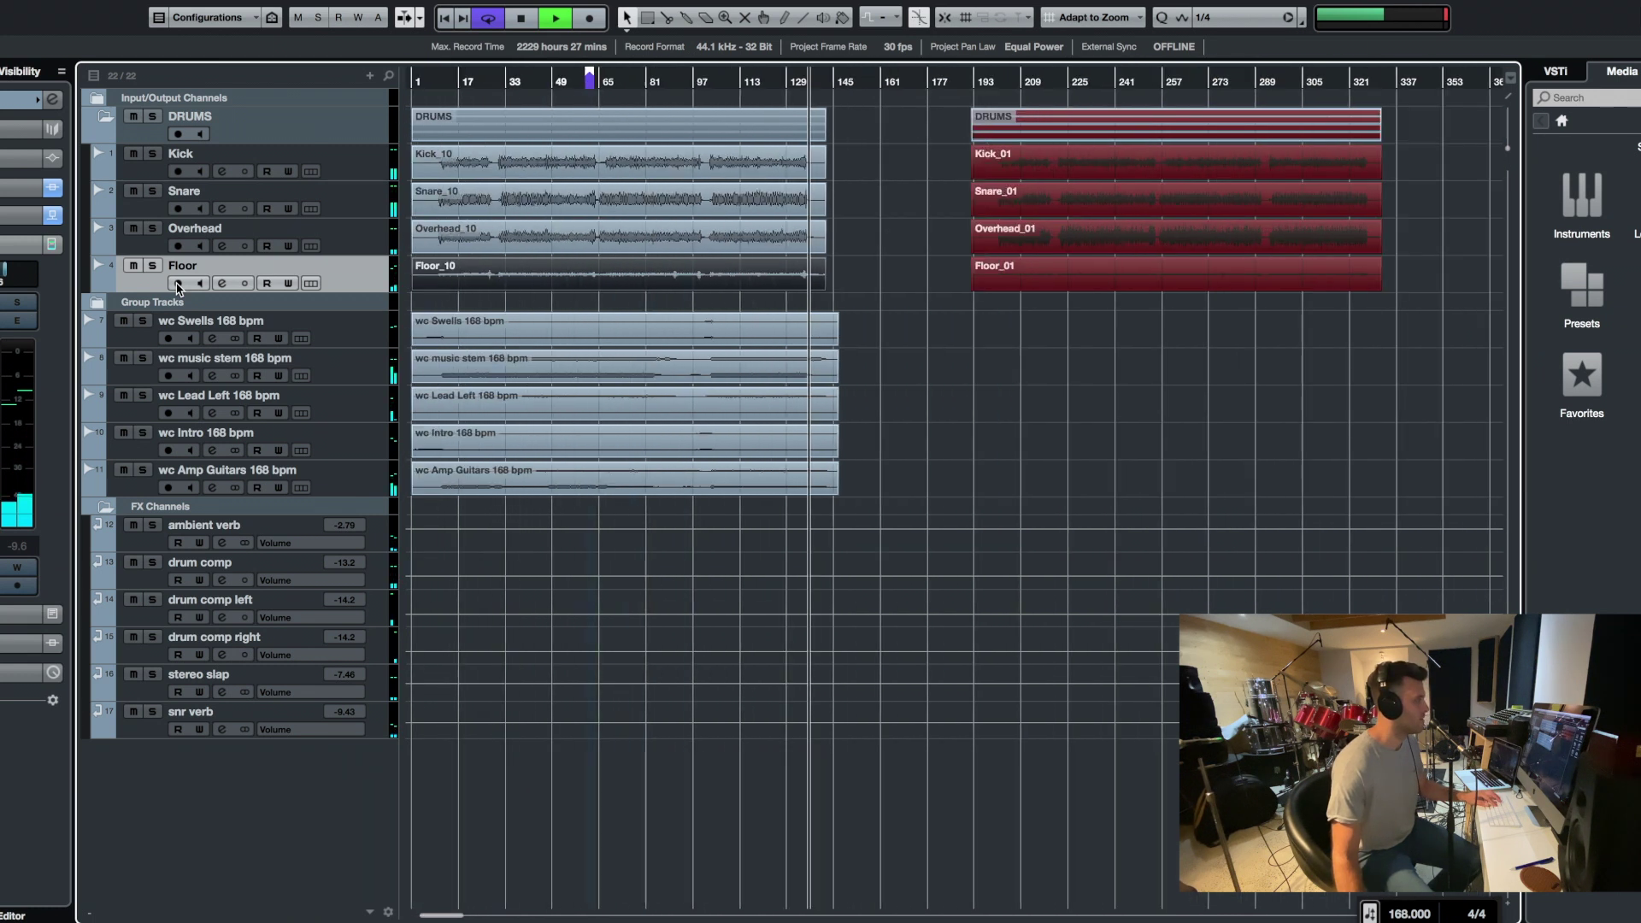
pyautogui.press('space')
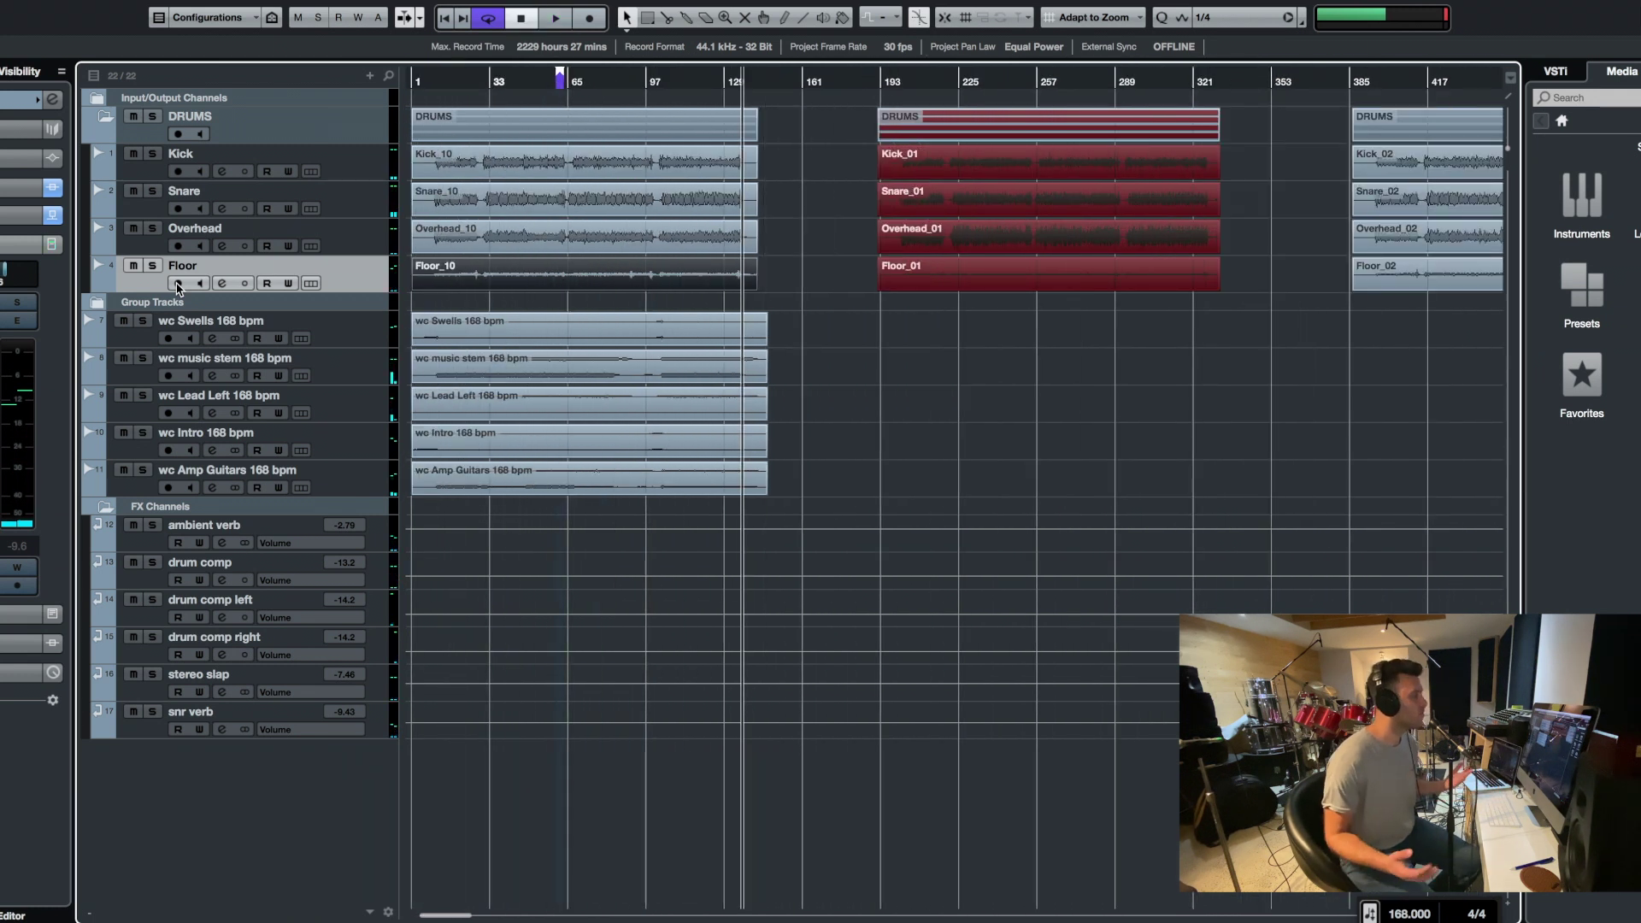